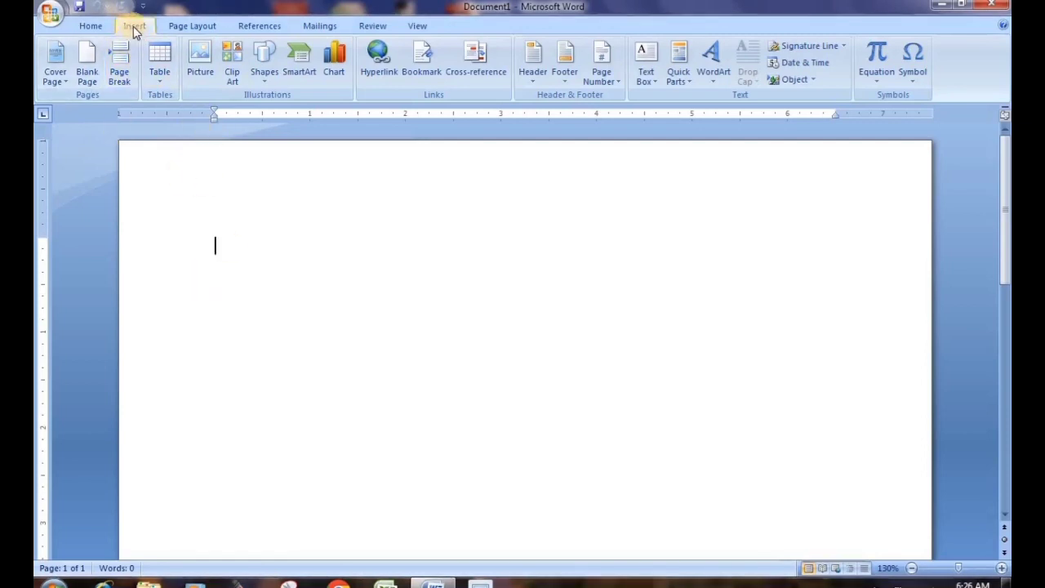
Open the Table grid drop-down on the Insert tab, dismiss it, then reopen it
click(157, 82)
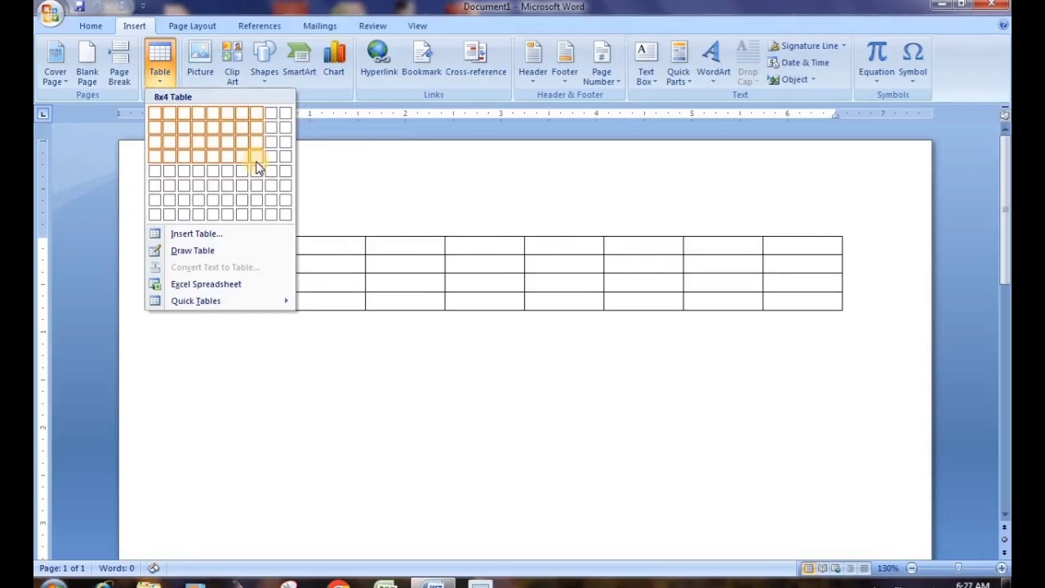
key(super+plus)
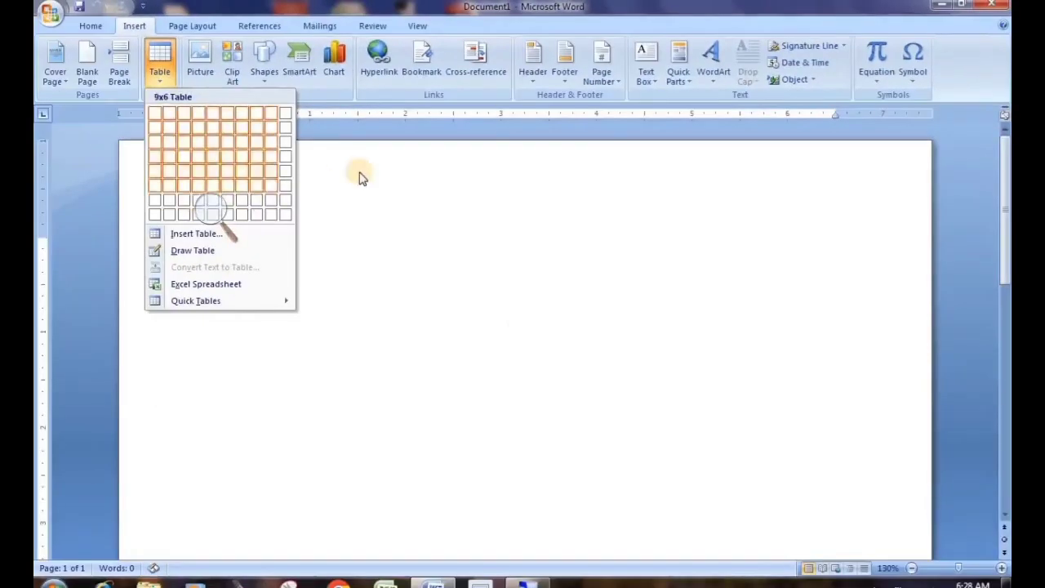
click(377, 242)
click(168, 87)
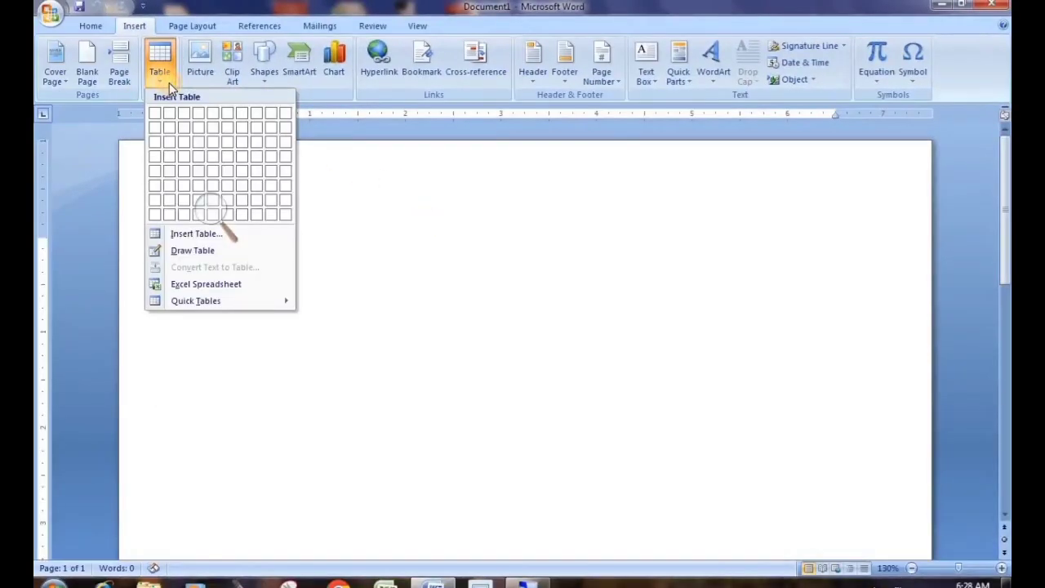
Create a 10-column, 40-row table through the Insert Table dialog
click(200, 237)
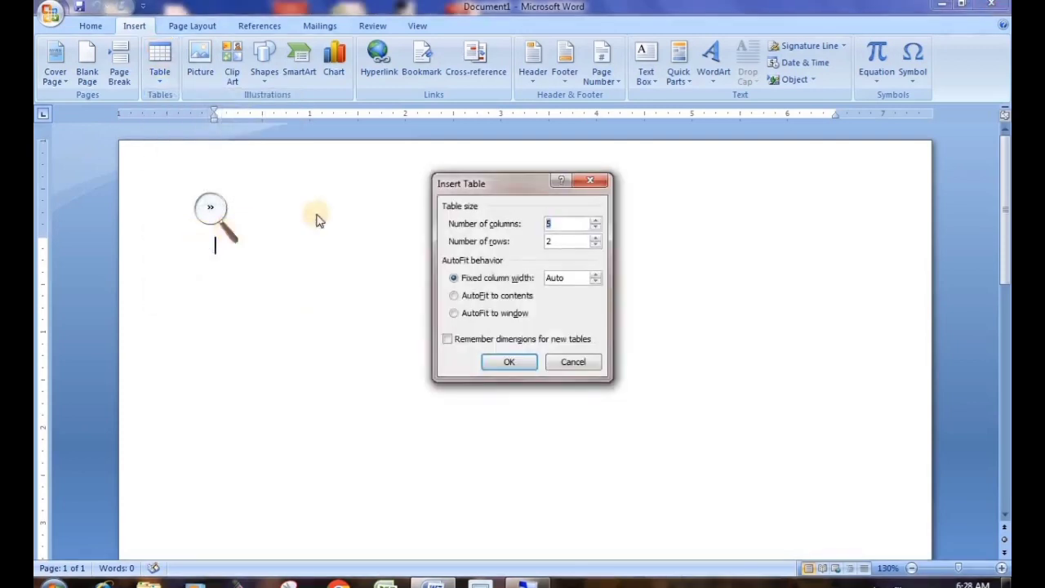
drag(485, 189, 389, 144)
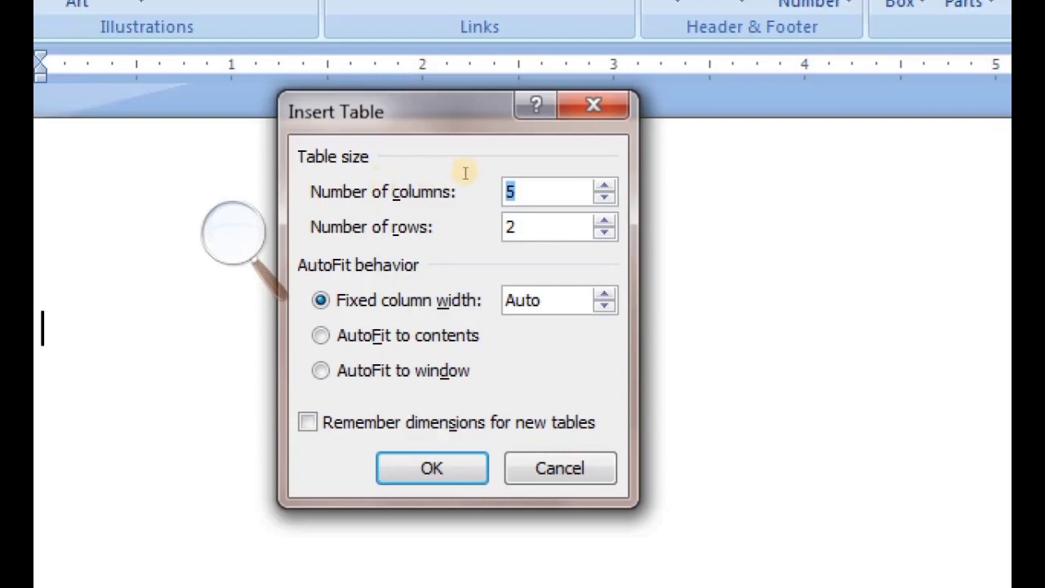
text(10)
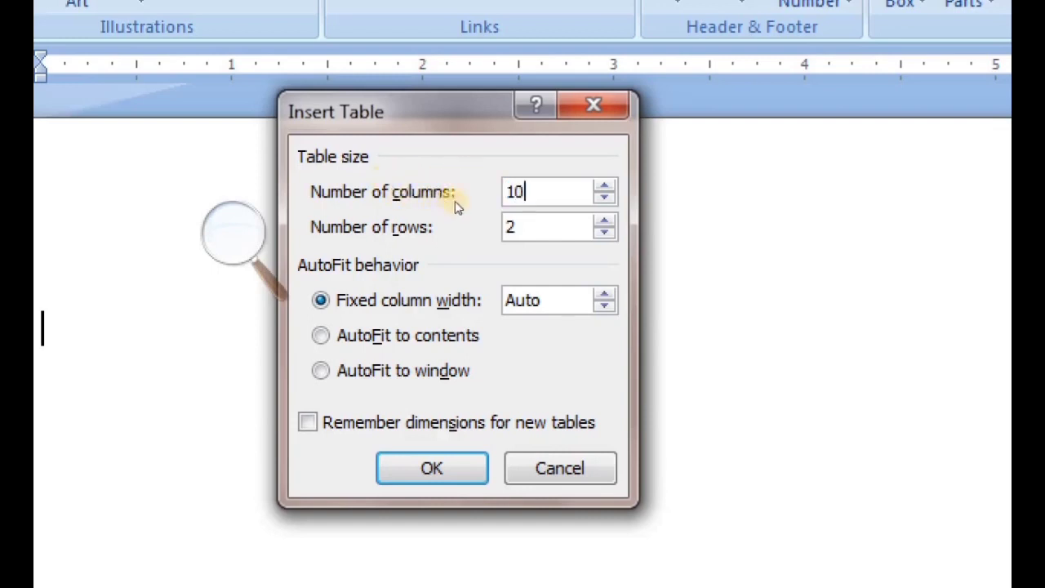
key(Tab)
text(40)
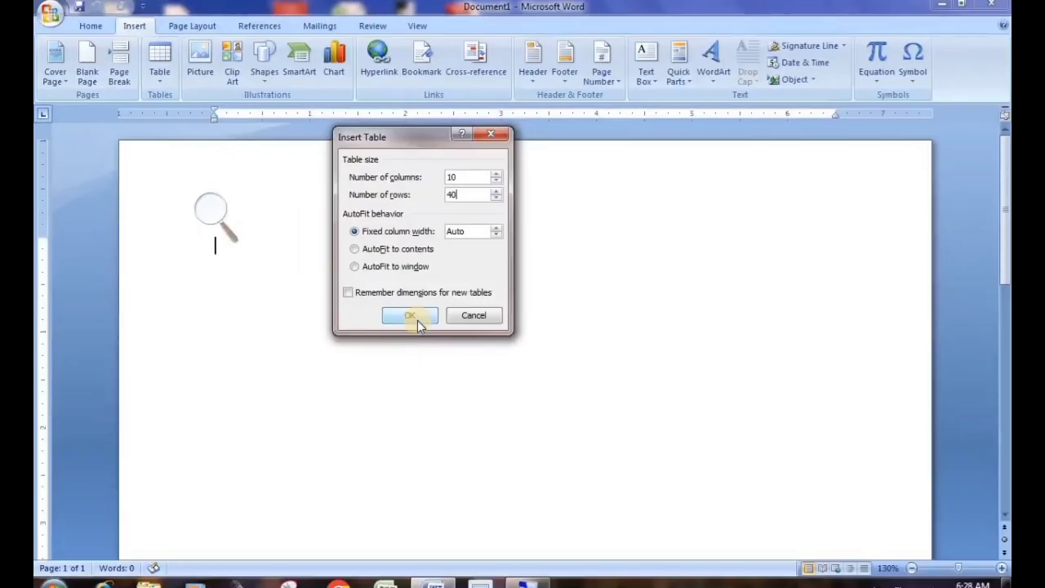
click(409, 316)
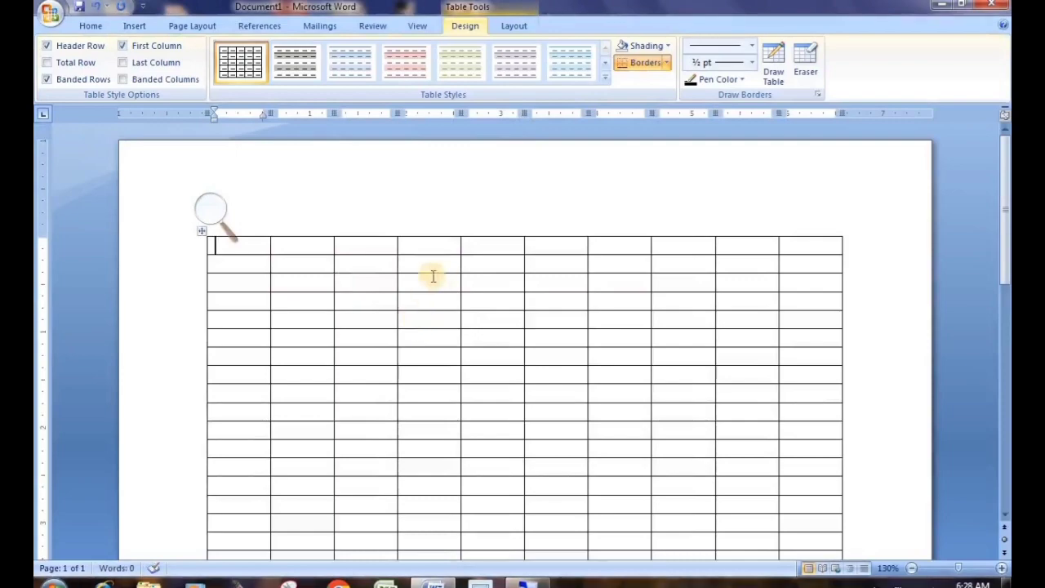
Scroll through the new 40-row table, then select it with its move handle
scroll(432, 276, down, 3)
scroll(289, 250, down, 5)
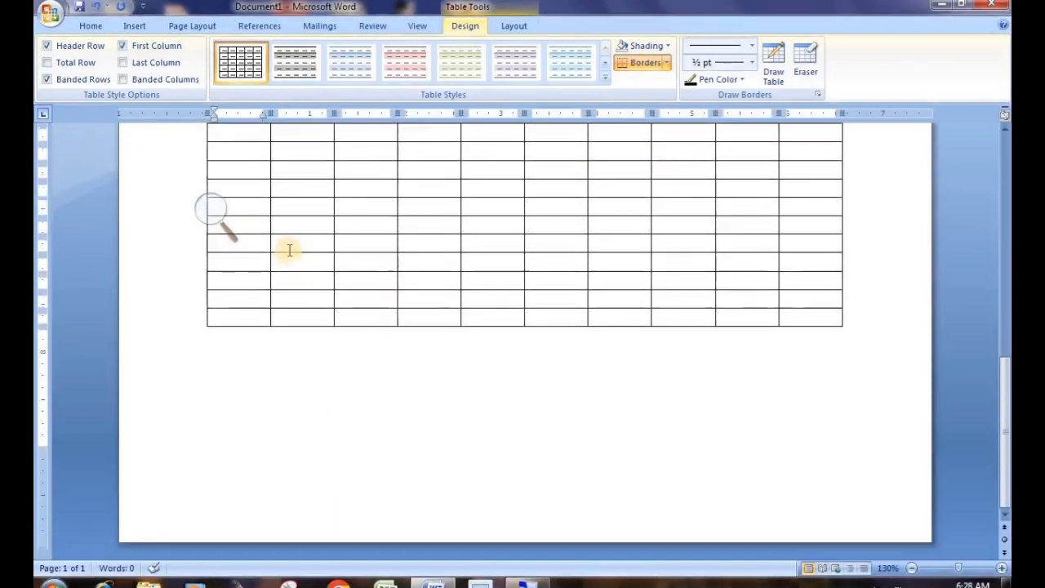
scroll(289, 250, up, 5)
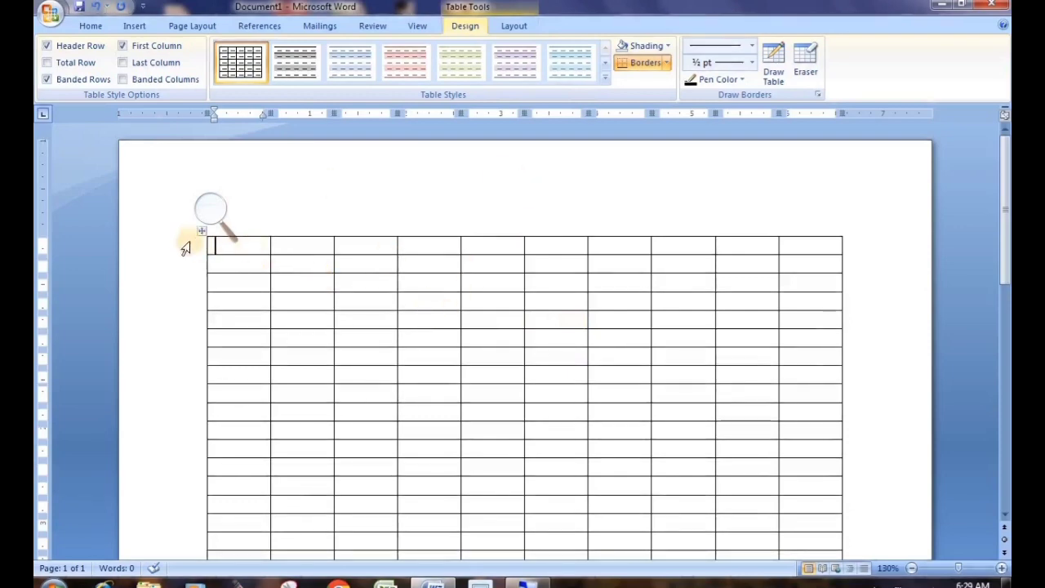
scroll(301, 304, down, 3)
scroll(299, 303, up, 3)
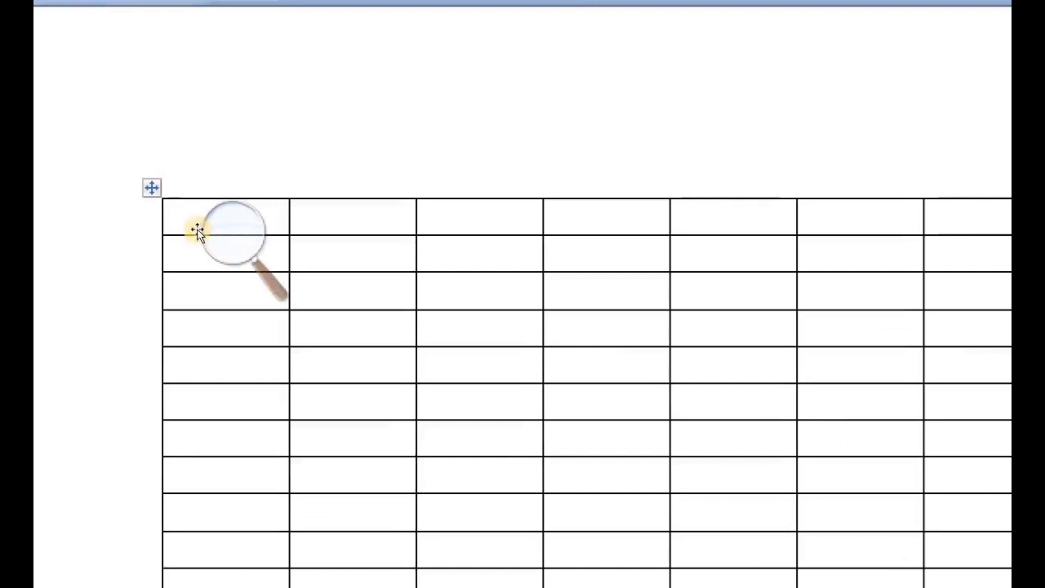
click(196, 231)
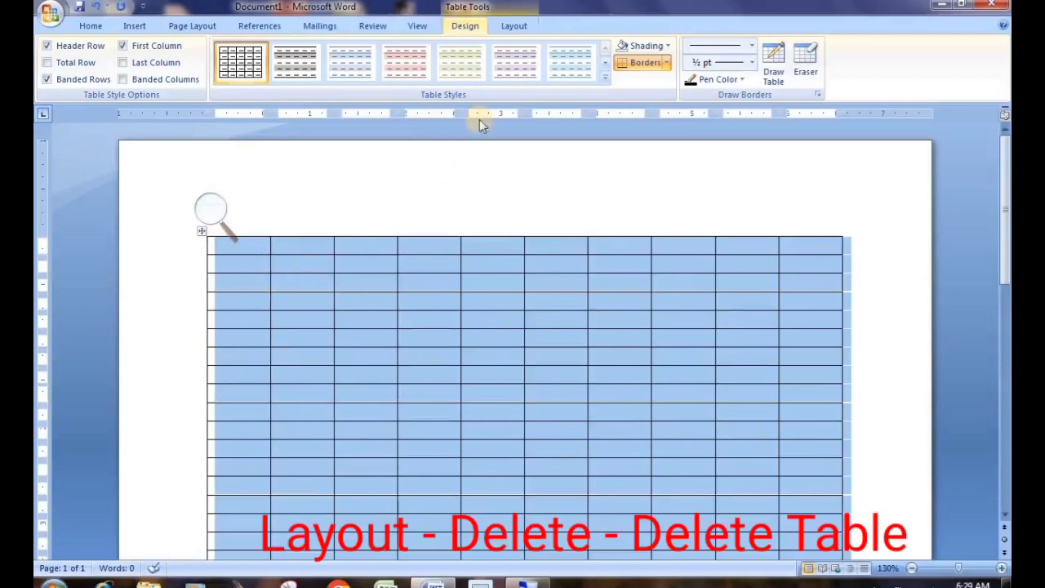
Remove the whole 10-column table with Layout > Delete > Delete Table
click(523, 27)
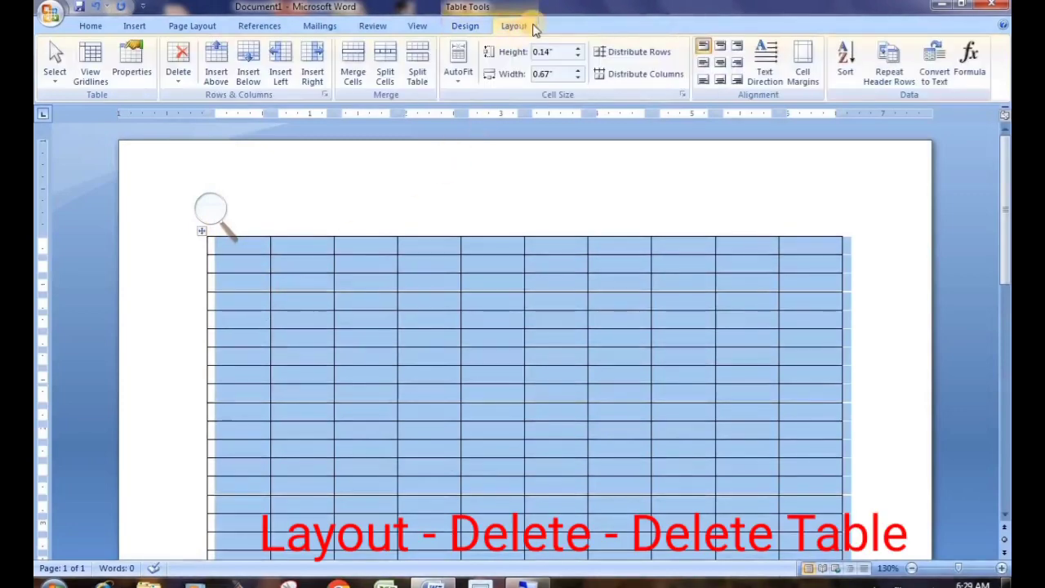
click(176, 86)
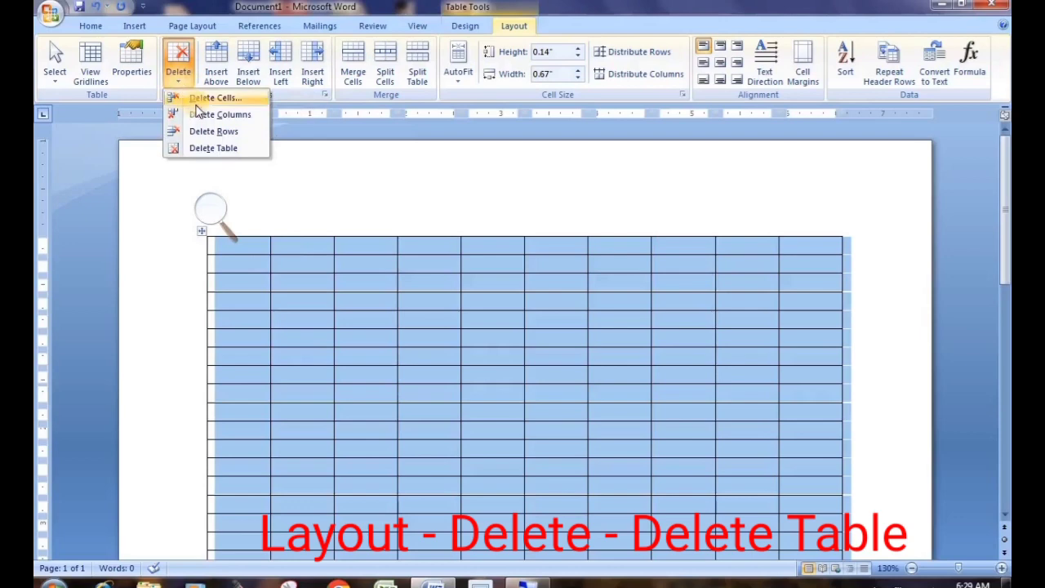
click(210, 152)
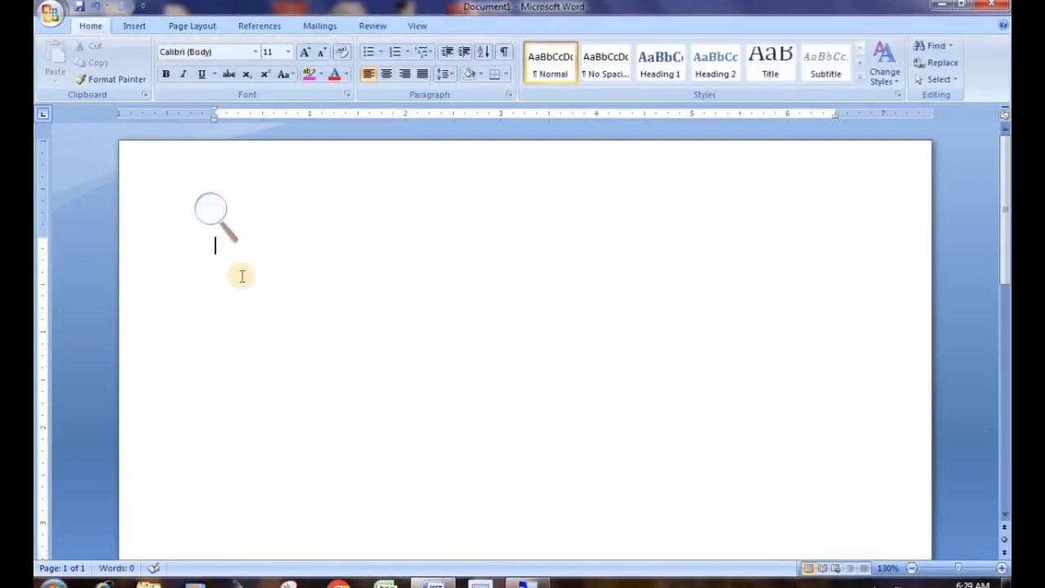
click(212, 216)
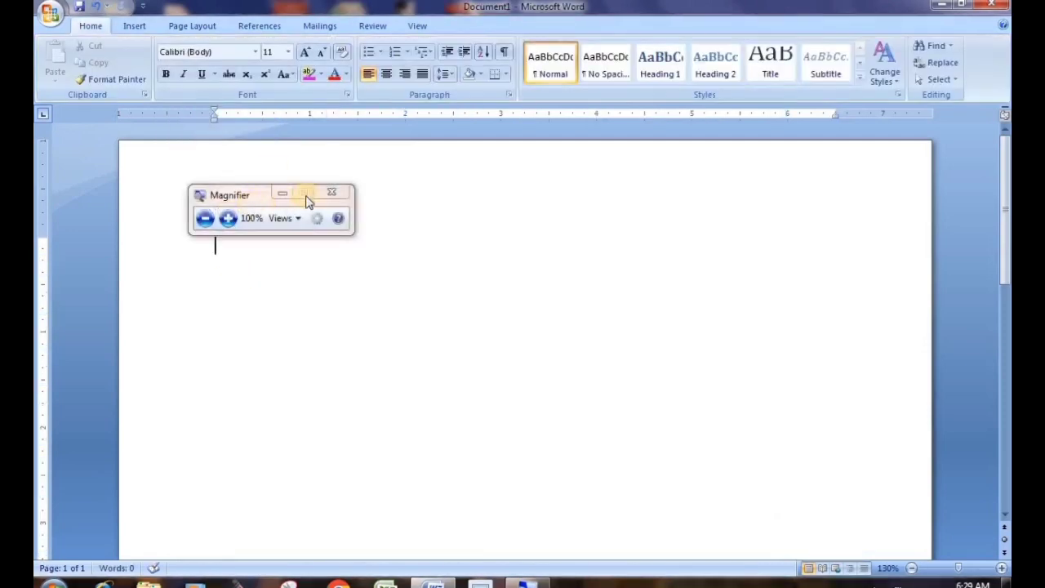
click(282, 194)
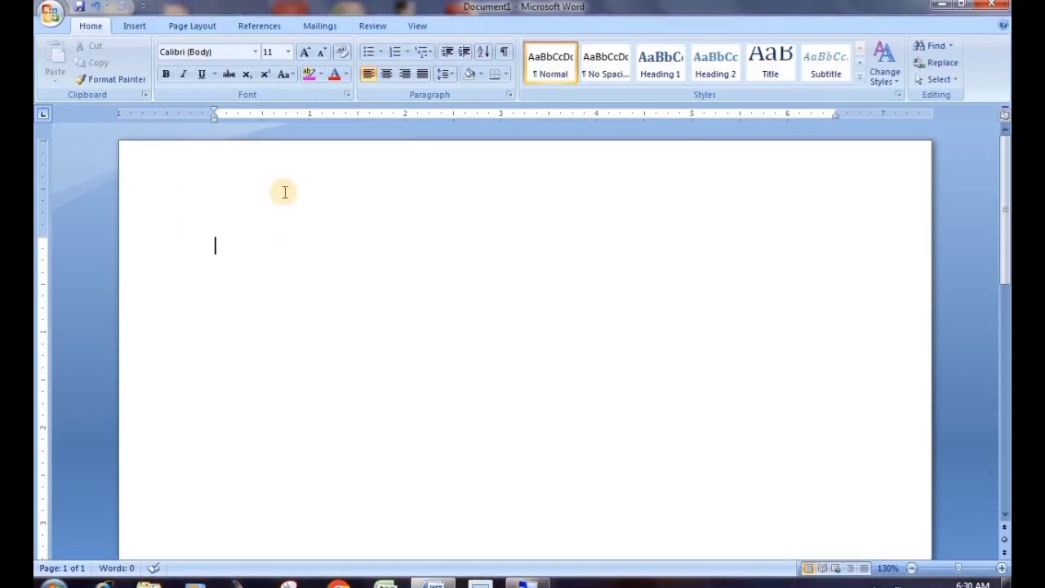
click(135, 26)
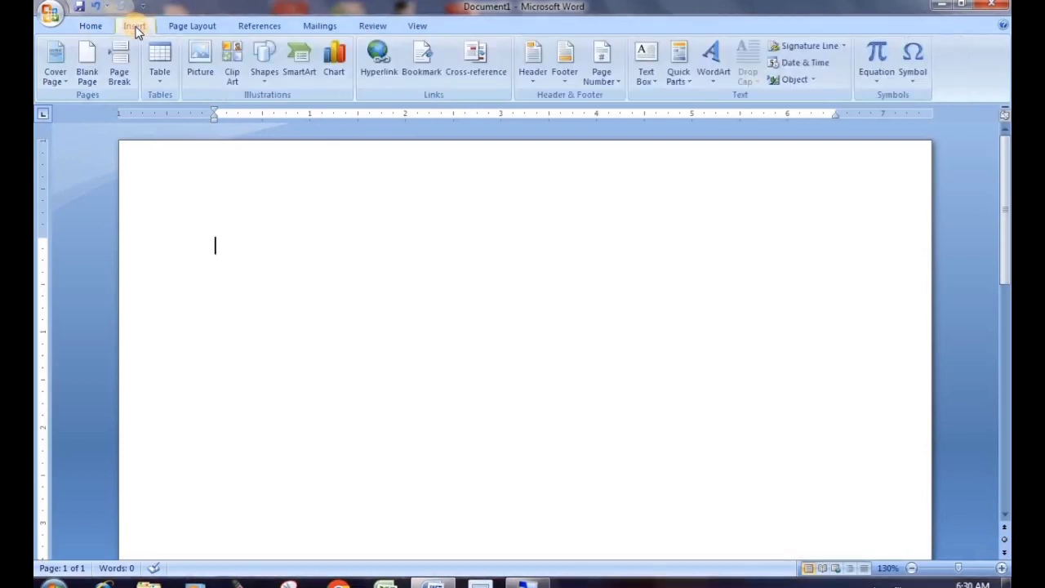
click(155, 76)
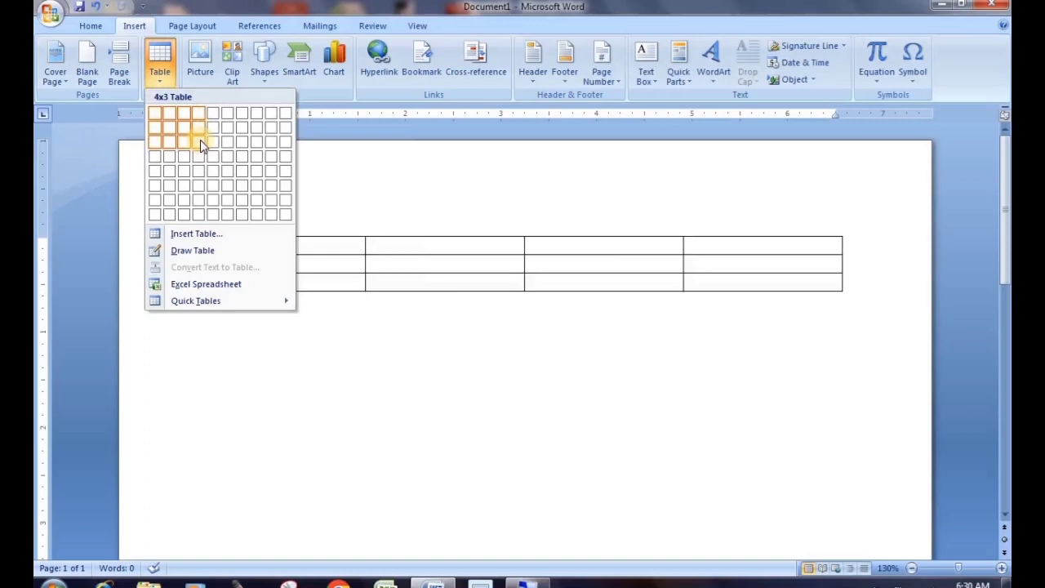
click(200, 140)
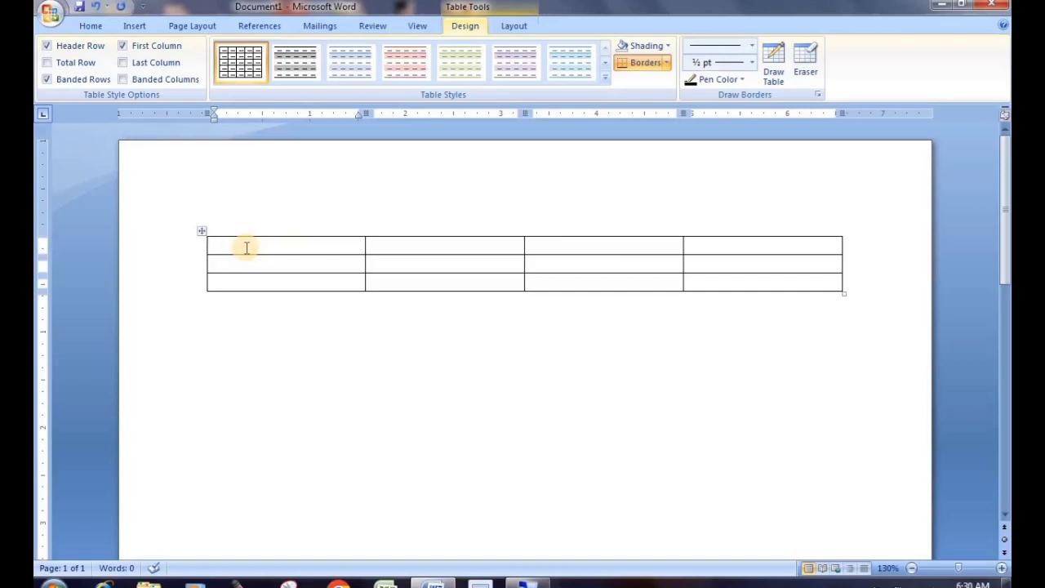
click(206, 228)
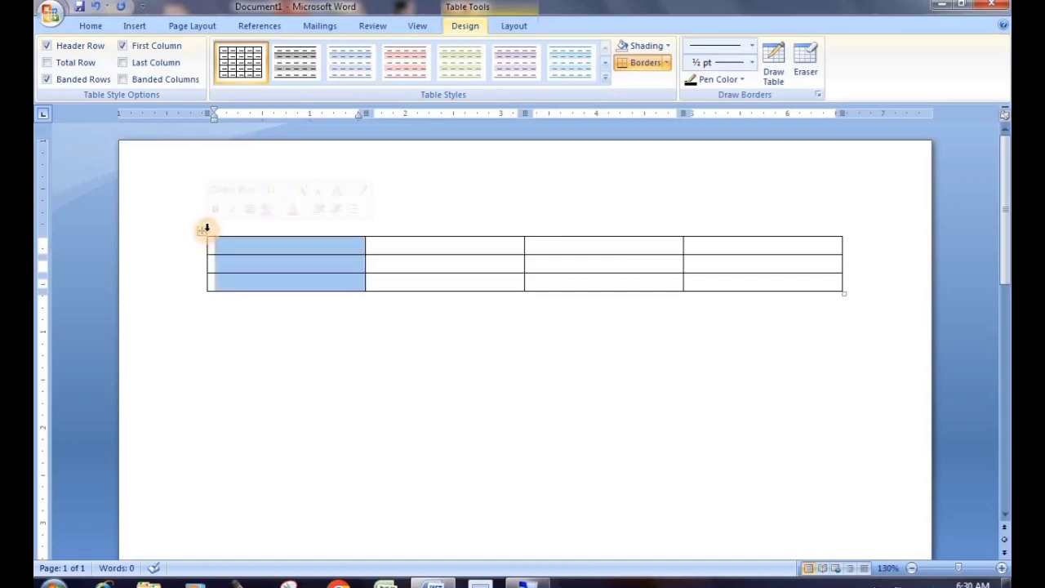
click(203, 231)
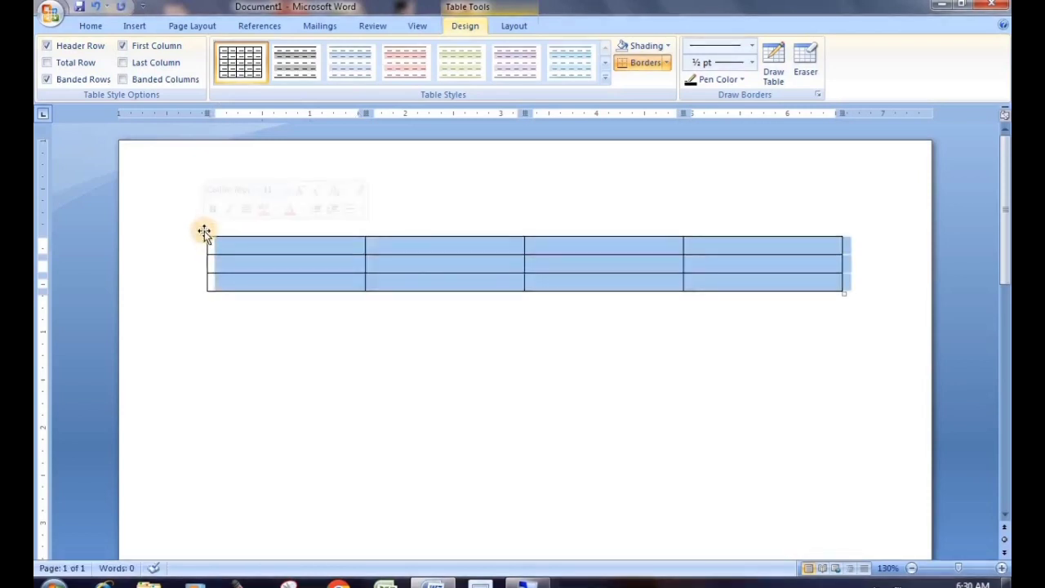
click(522, 27)
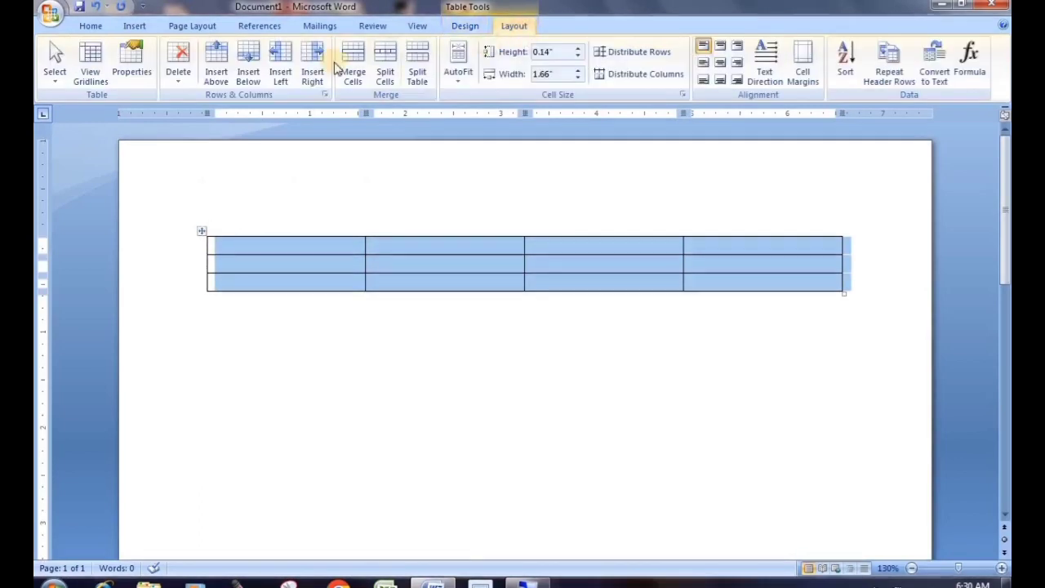
click(177, 76)
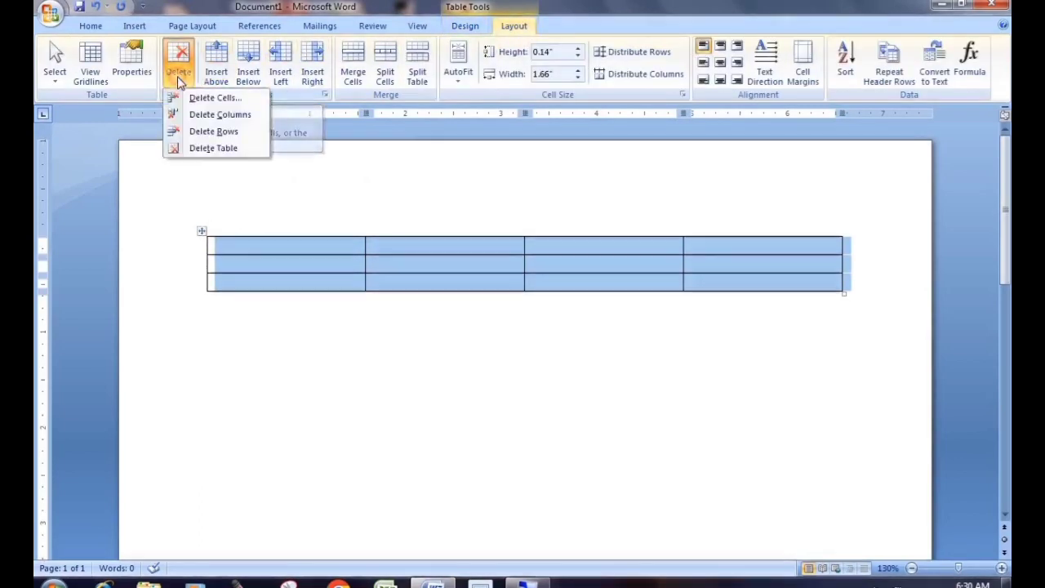
click(194, 149)
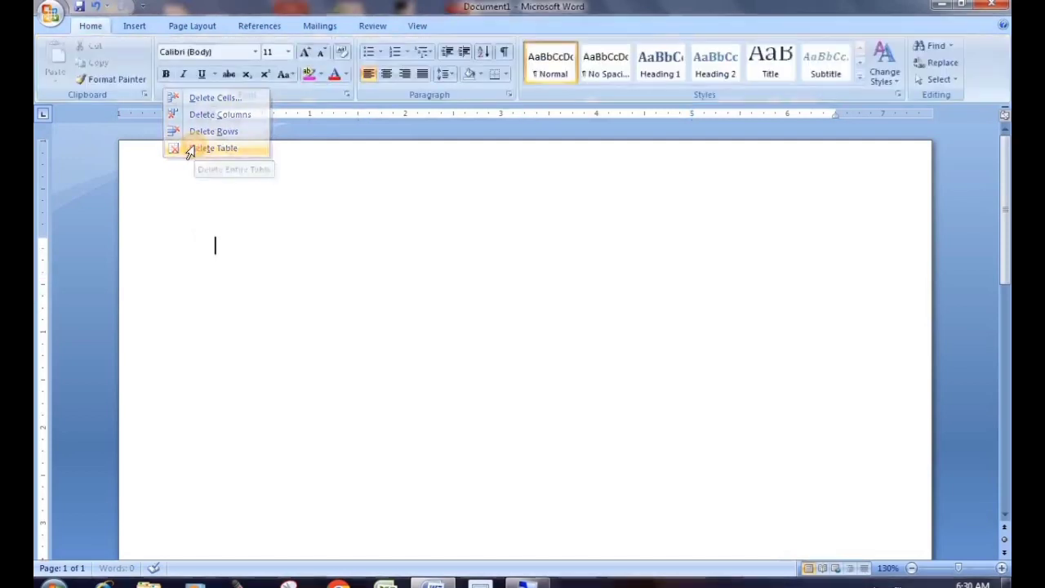
Insert a 6-column by 3-row table from the Insert tab's Table grid
click(139, 27)
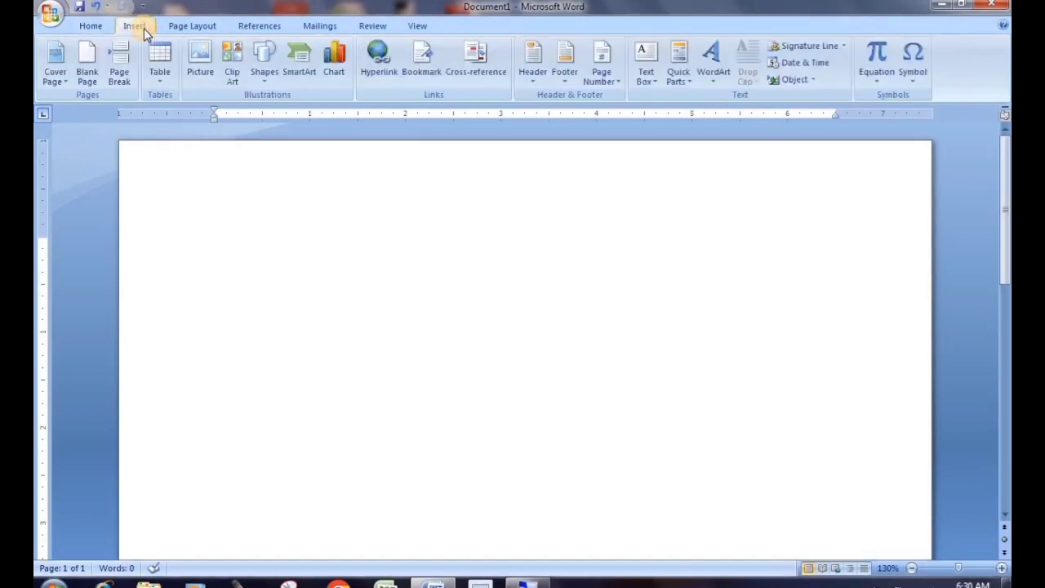
click(158, 86)
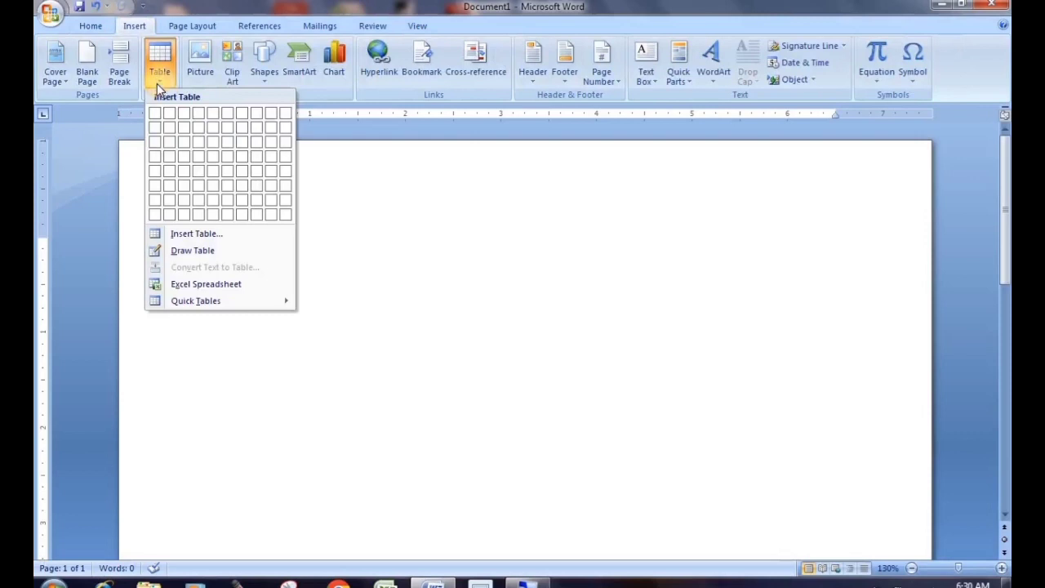
click(226, 148)
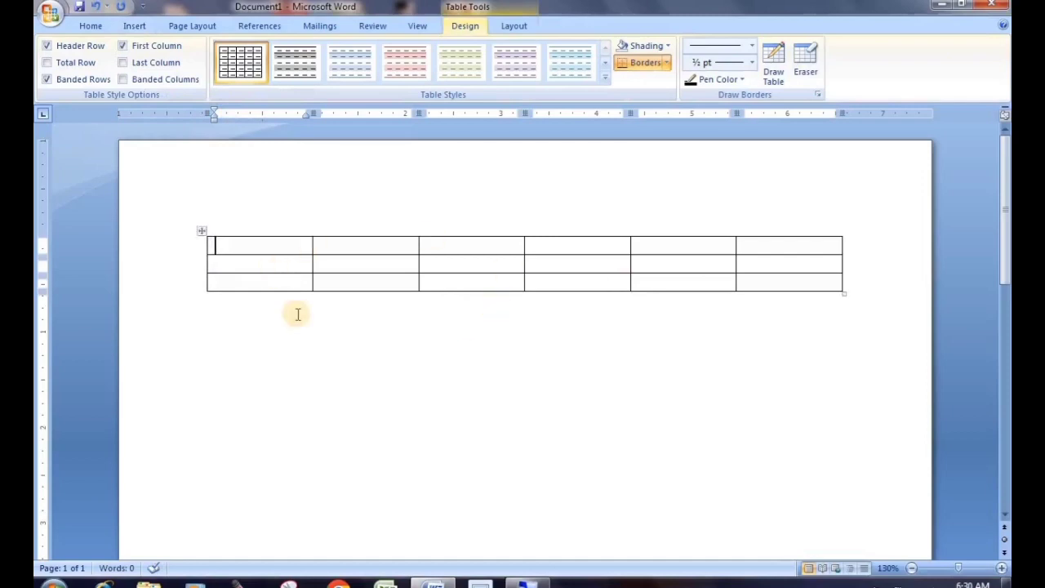
click(527, 28)
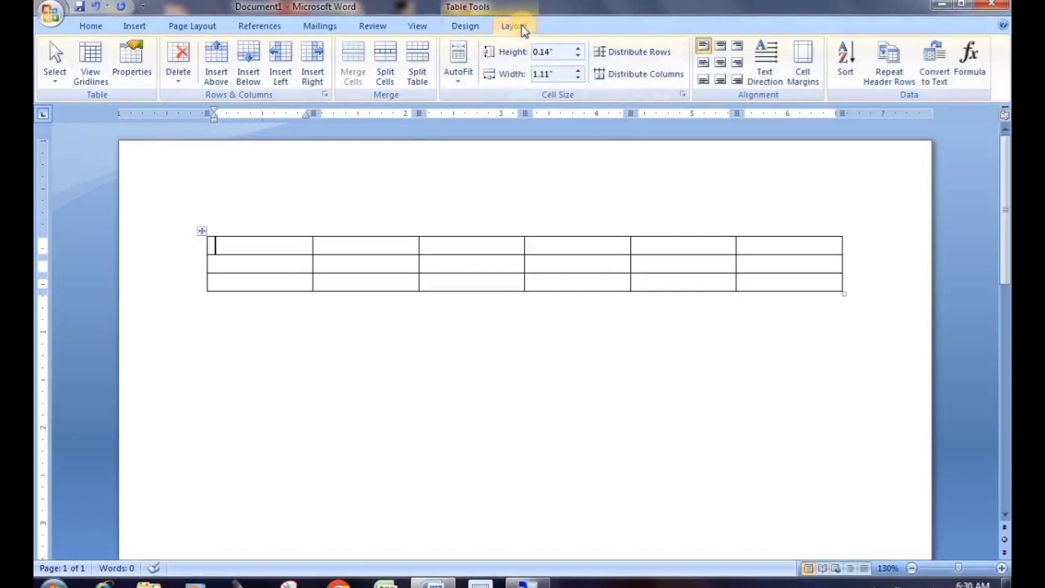
click(252, 231)
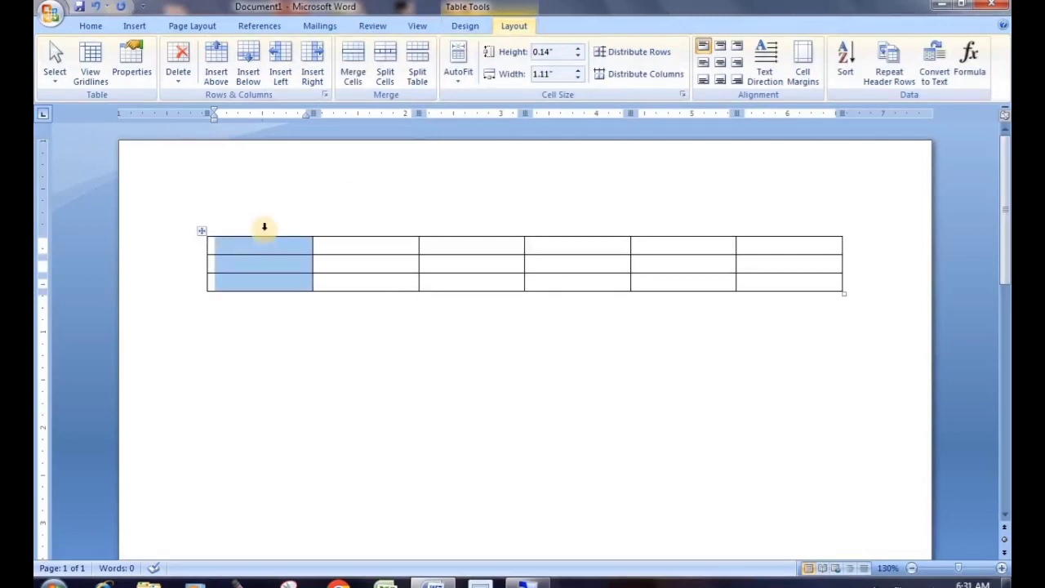
click(190, 254)
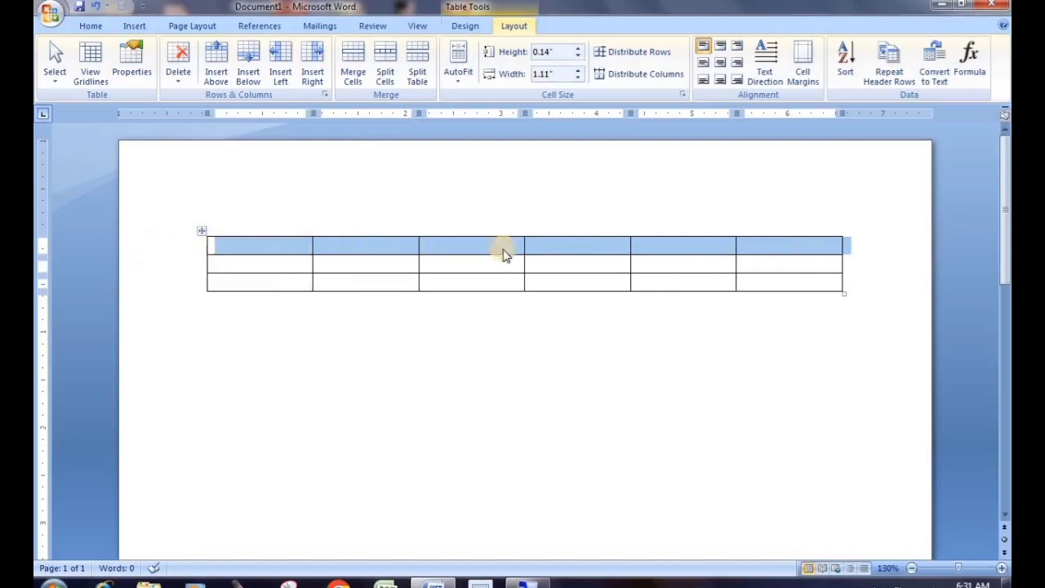
click(173, 272)
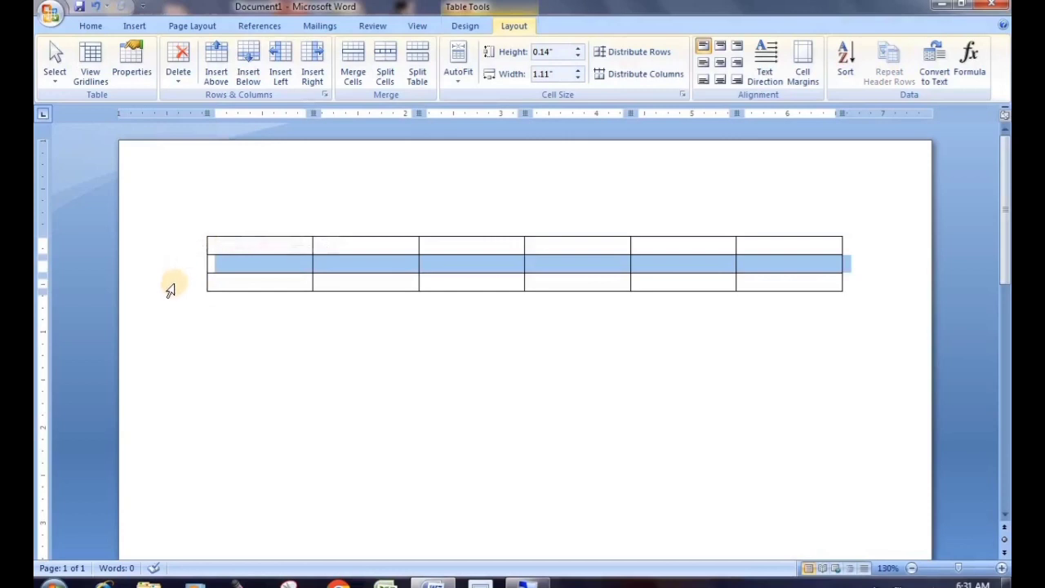
click(170, 286)
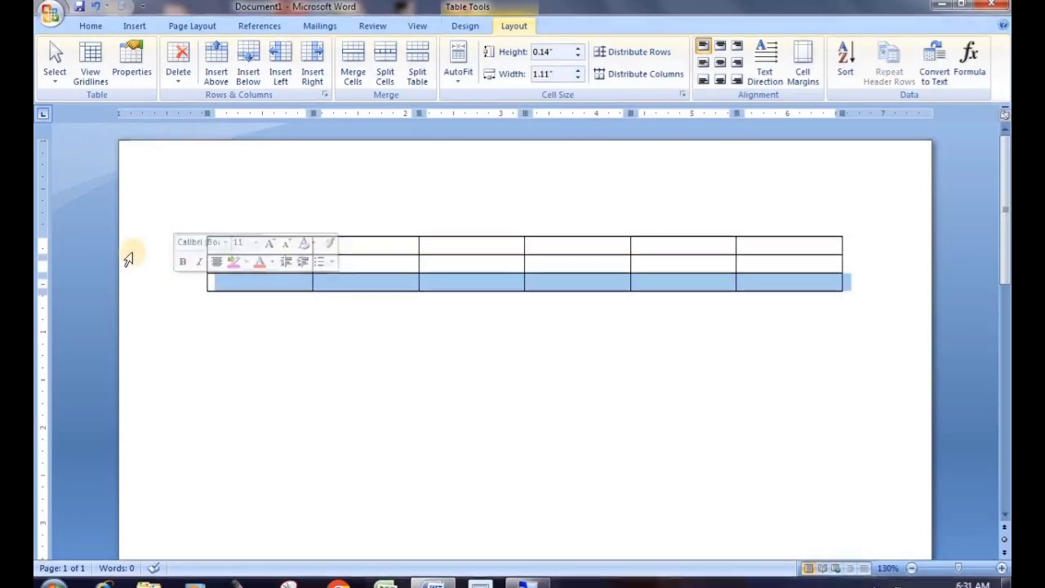
click(150, 247)
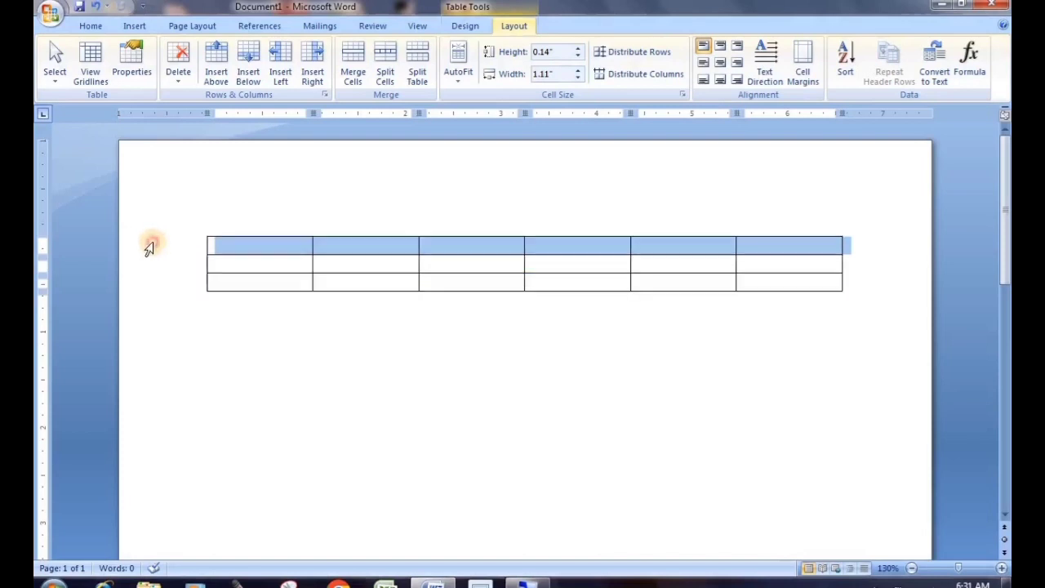
drag(149, 247, 140, 286)
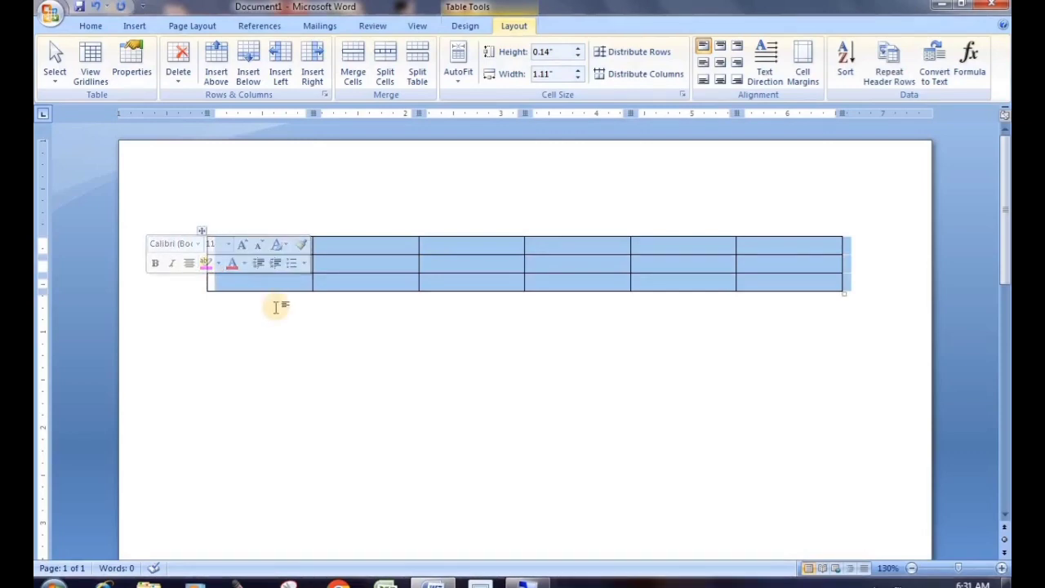
click(234, 319)
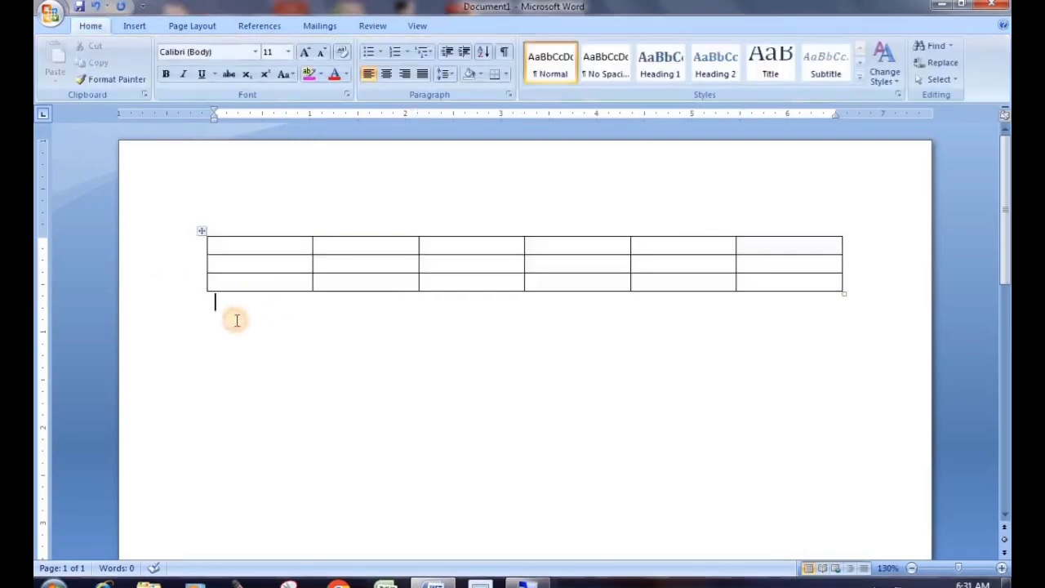
click(269, 231)
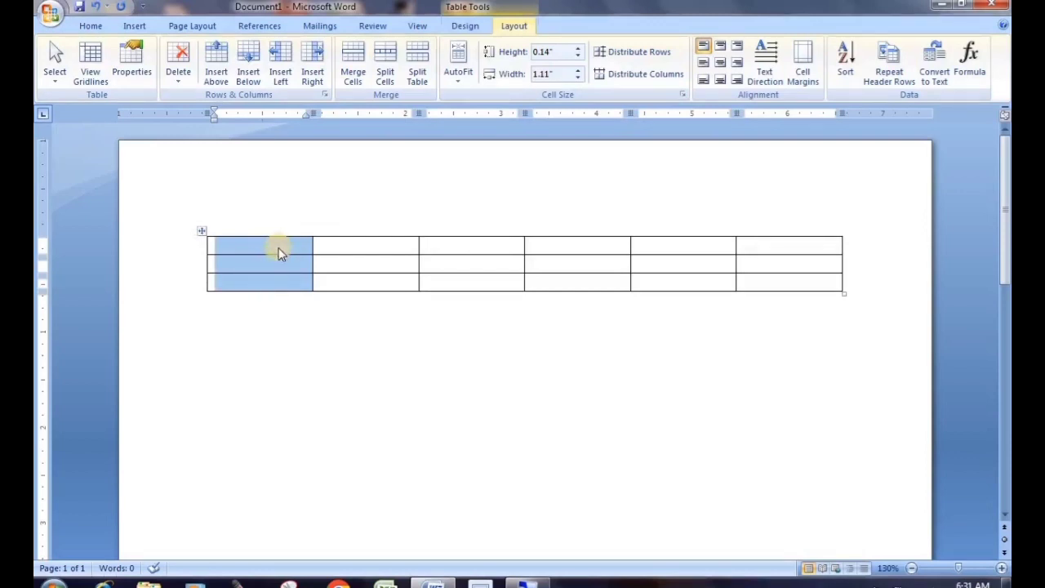
click(424, 214)
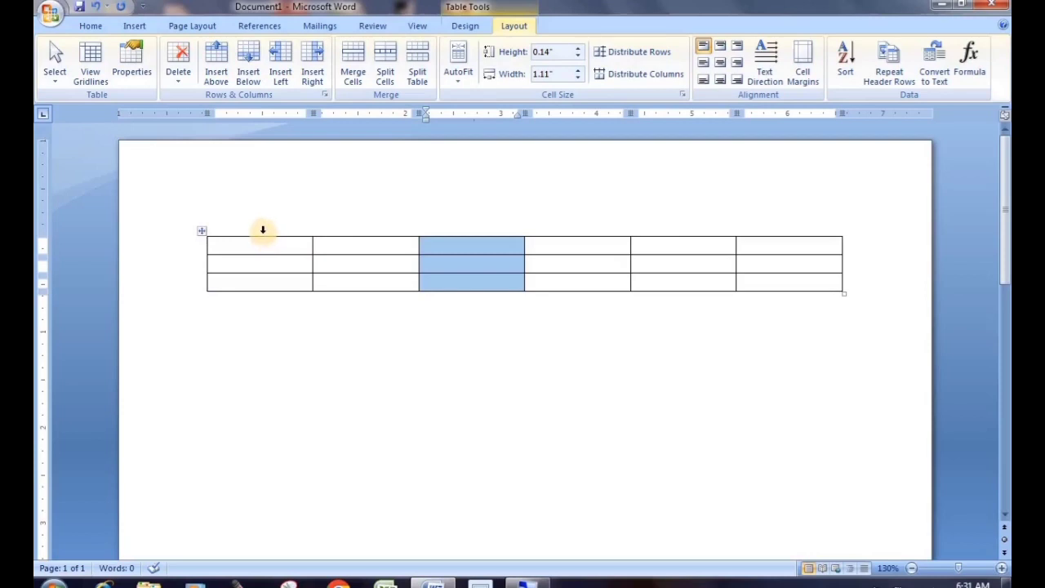
drag(263, 230, 789, 221)
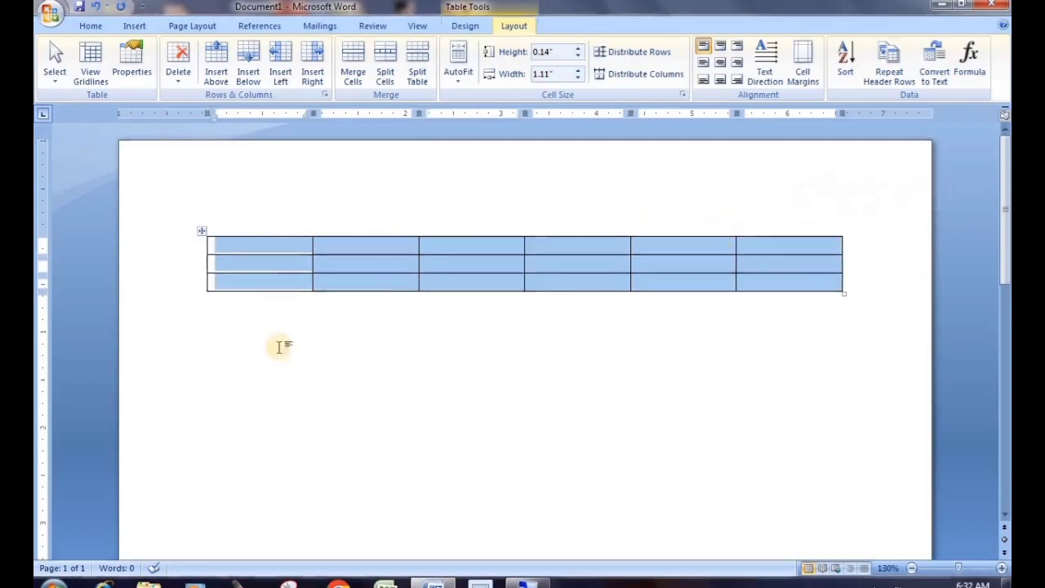
click(262, 283)
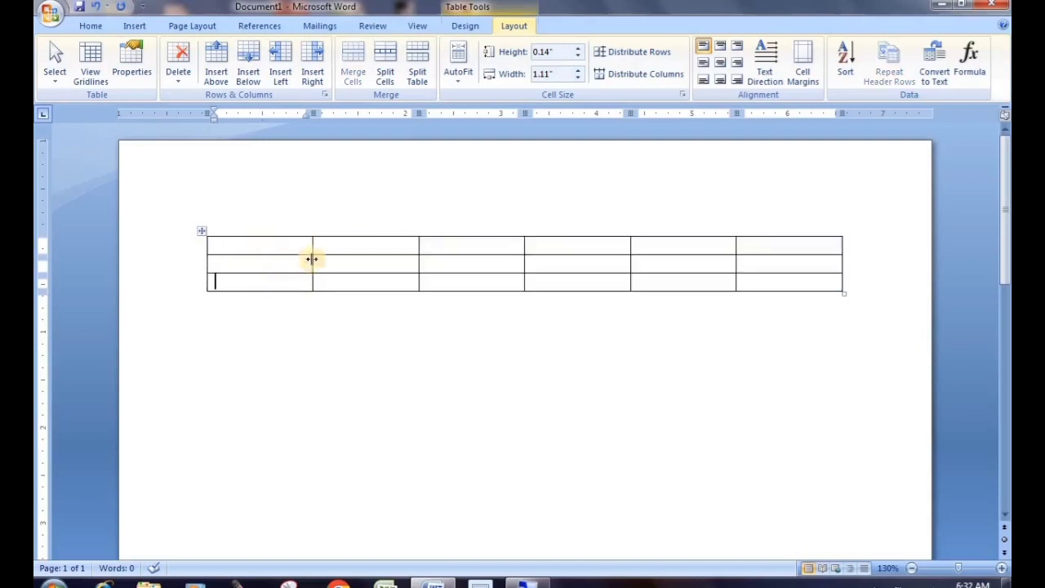
click(200, 234)
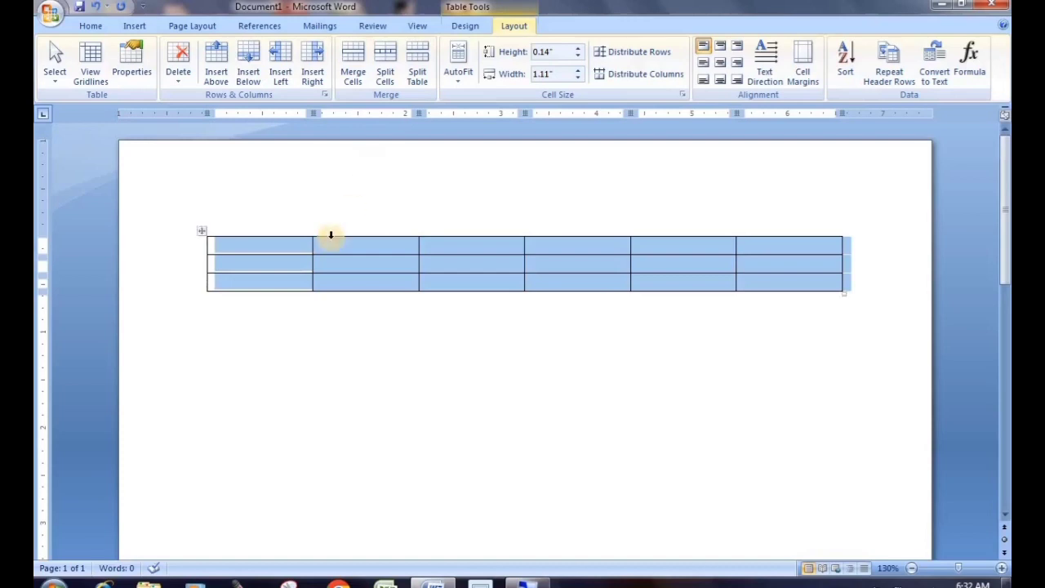
click(251, 248)
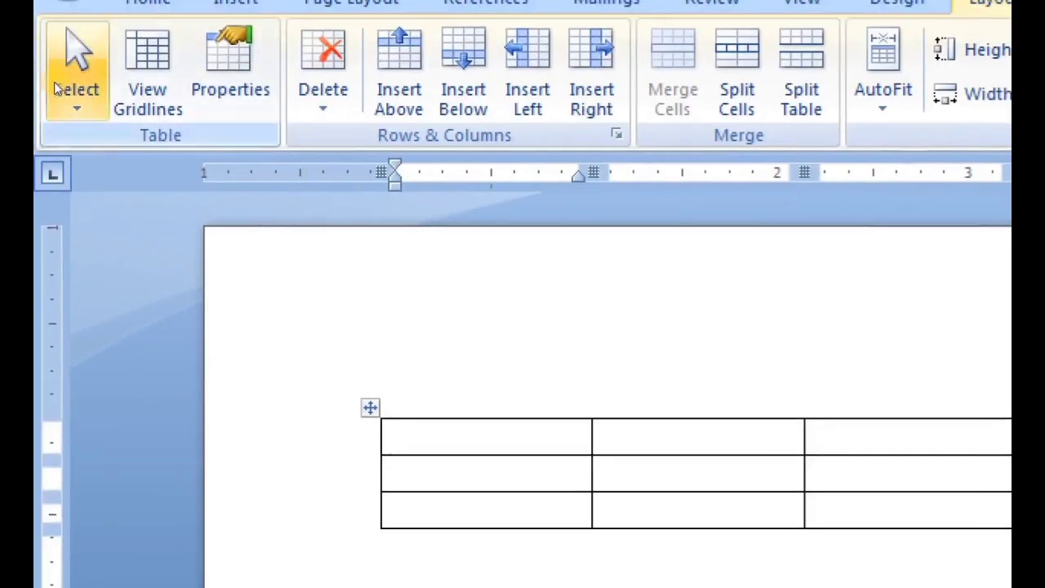
Browse the Select drop-down's cell, column, row and table choices, close it, then reopen it
click(58, 92)
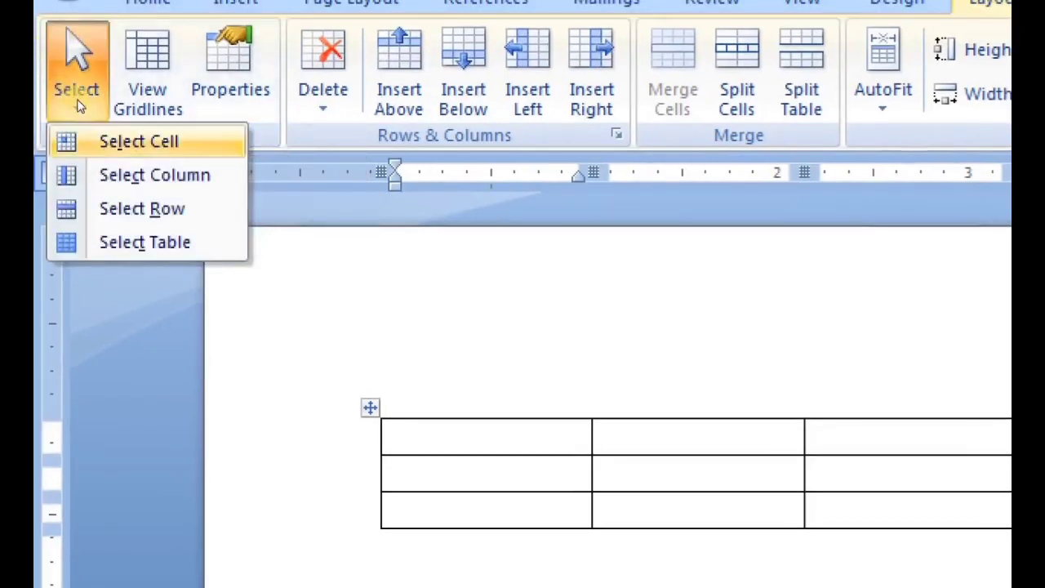
key(Down)
key(Down)
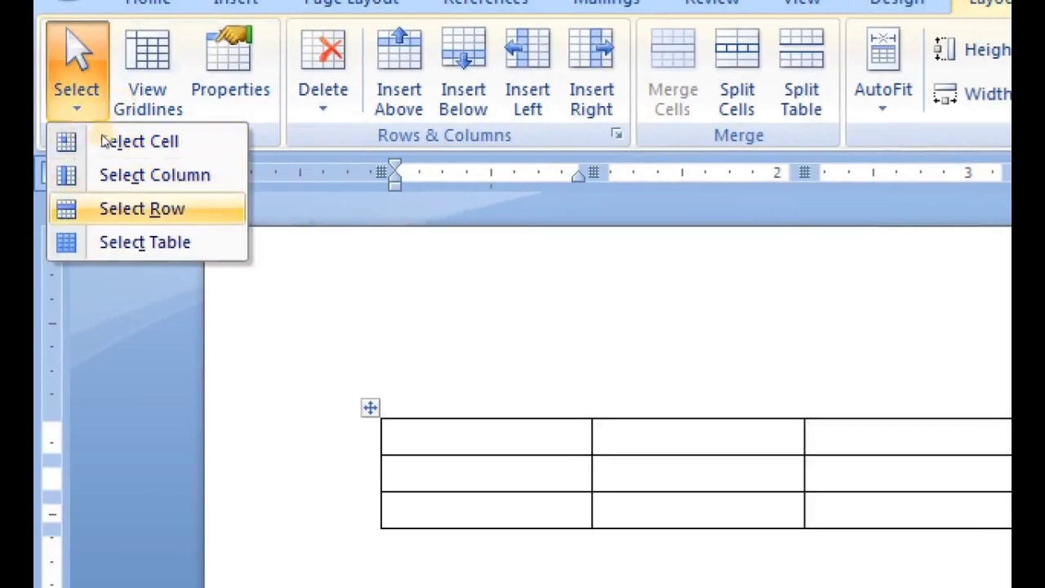
key(Down)
key(Down)
key(Down)
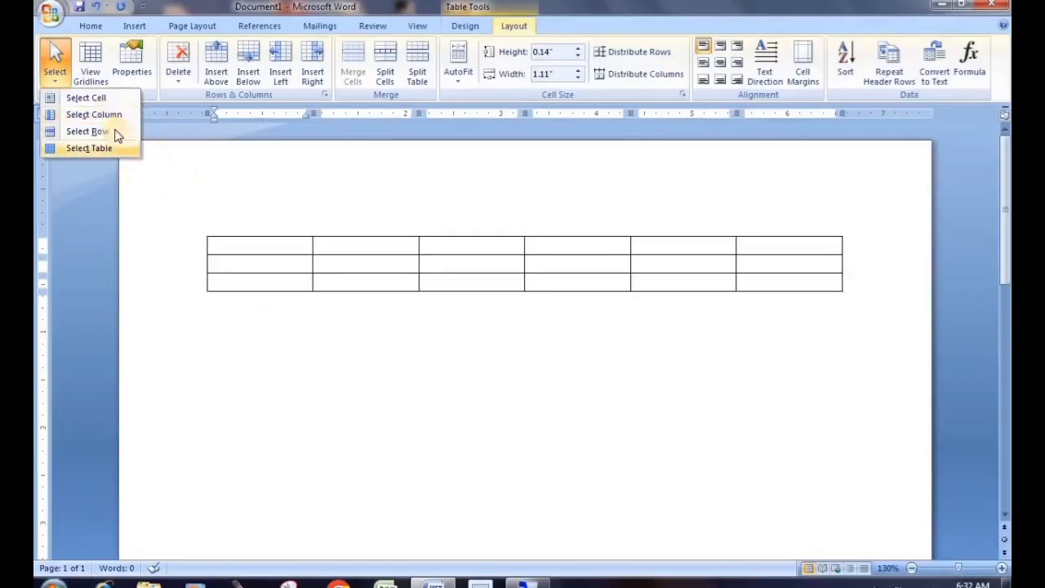
click(236, 243)
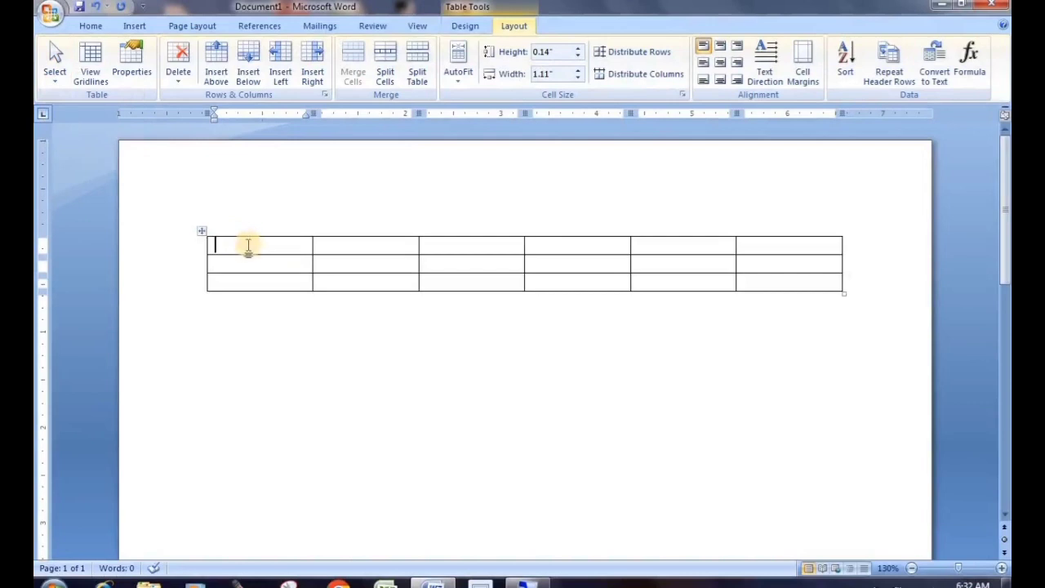
click(64, 77)
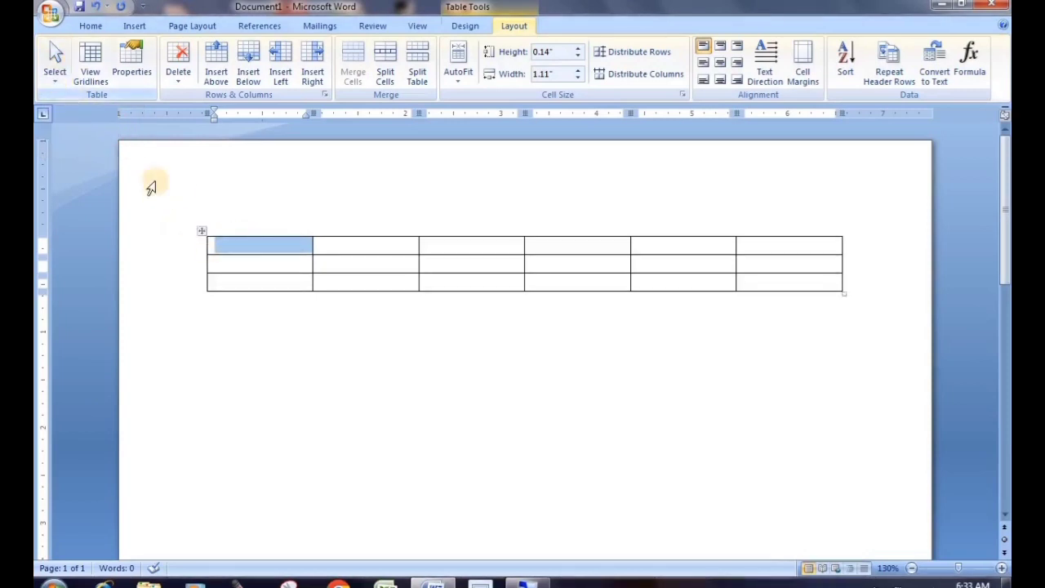
click(247, 246)
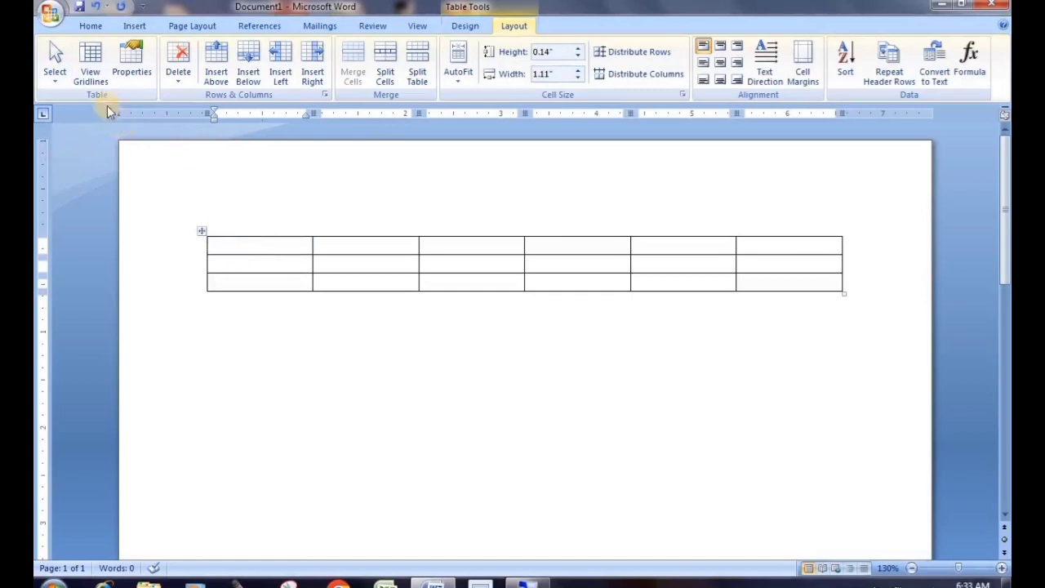
click(50, 69)
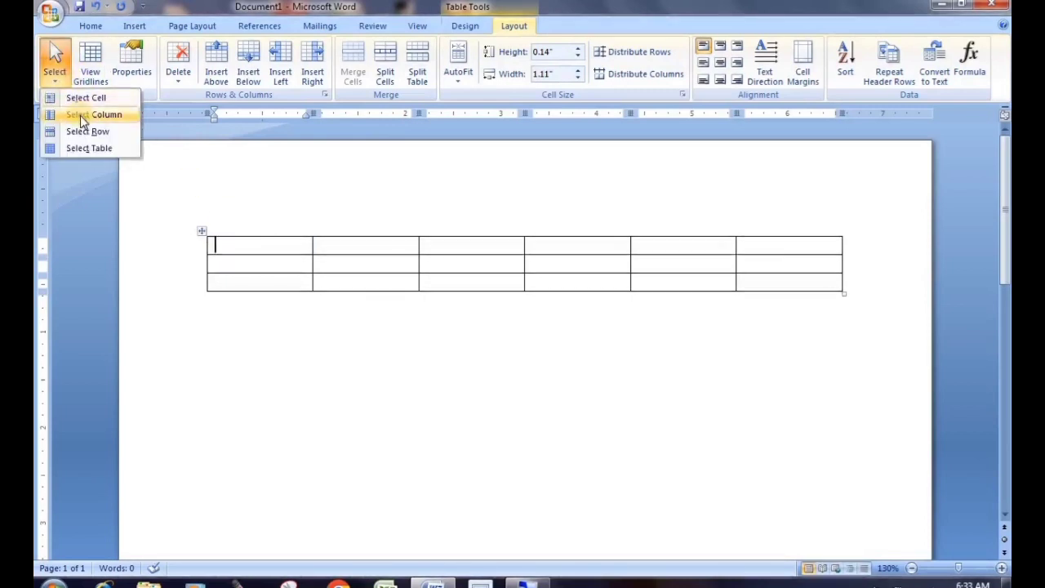
click(80, 115)
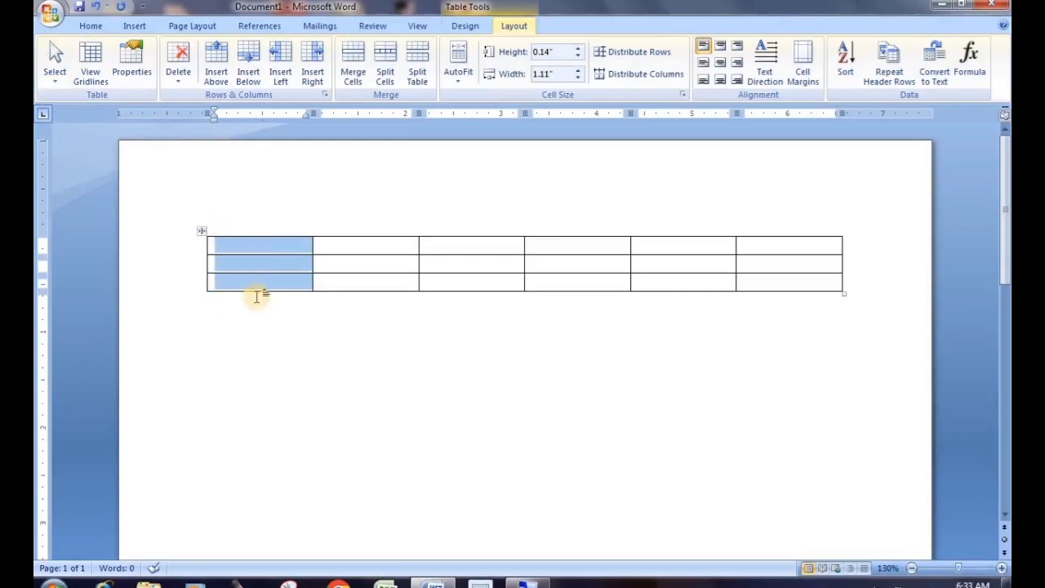
click(65, 78)
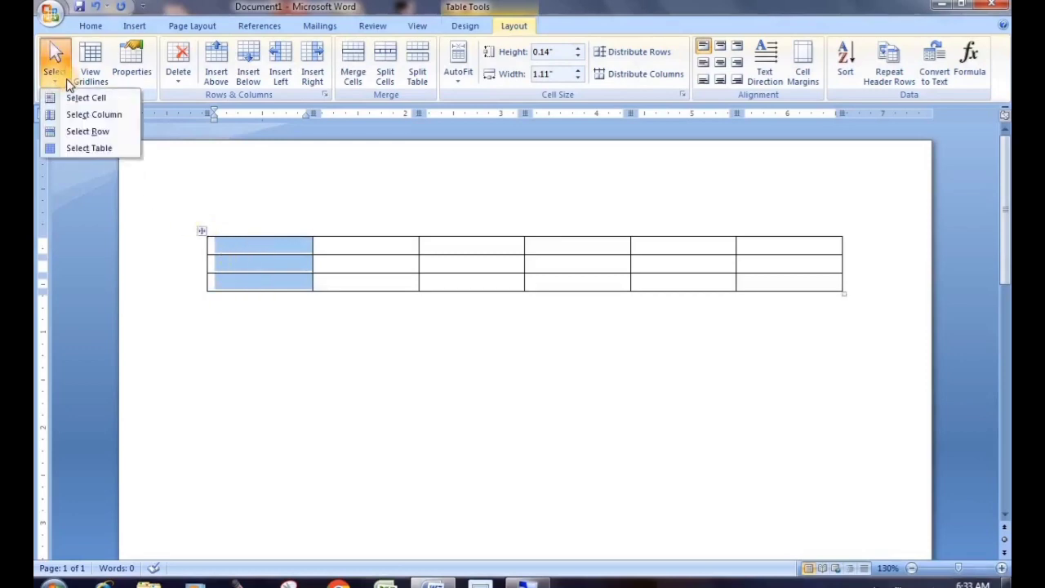
click(254, 256)
click(257, 249)
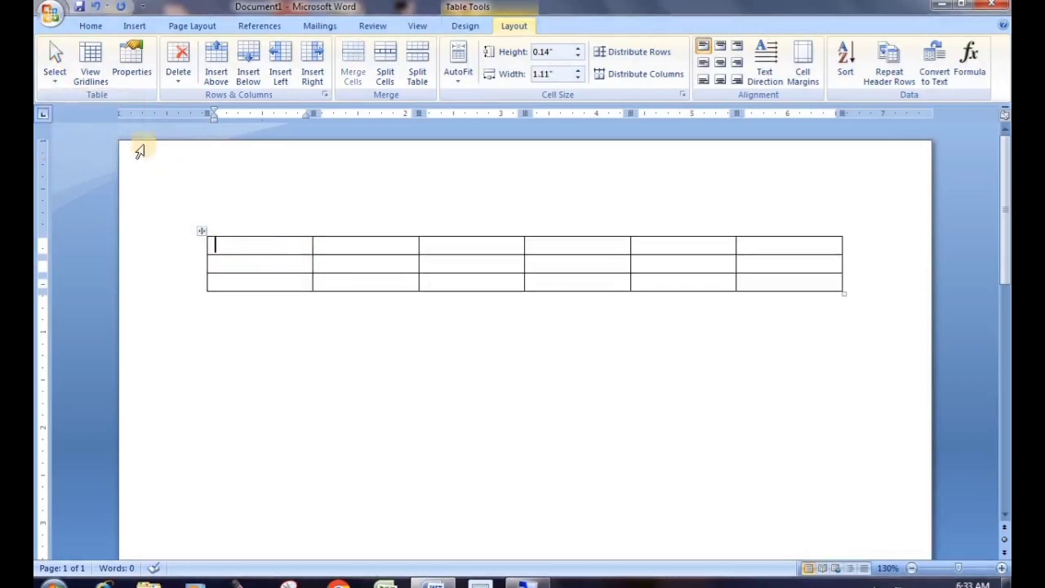
click(58, 76)
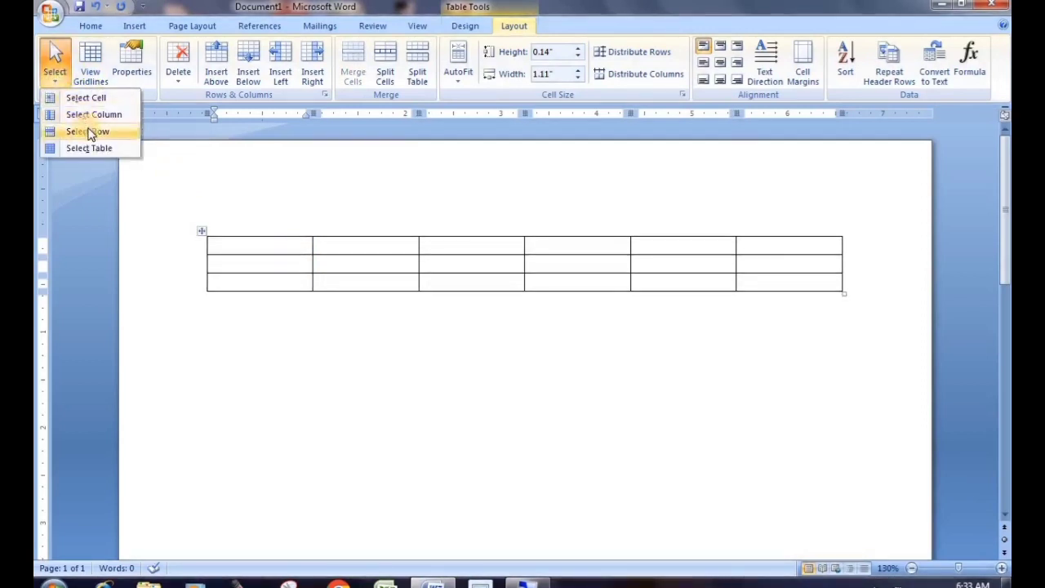
click(90, 133)
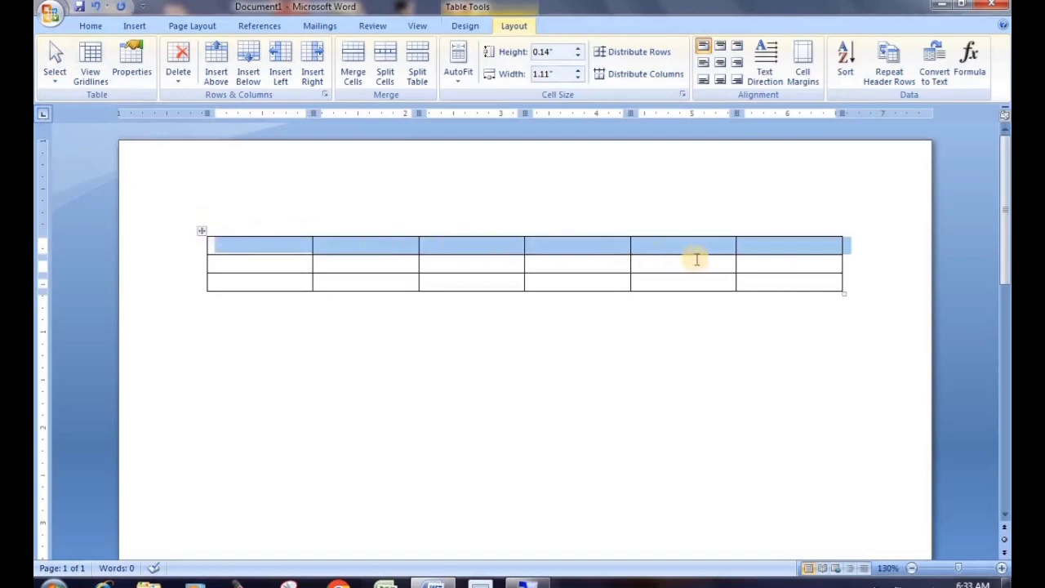
click(250, 245)
click(55, 73)
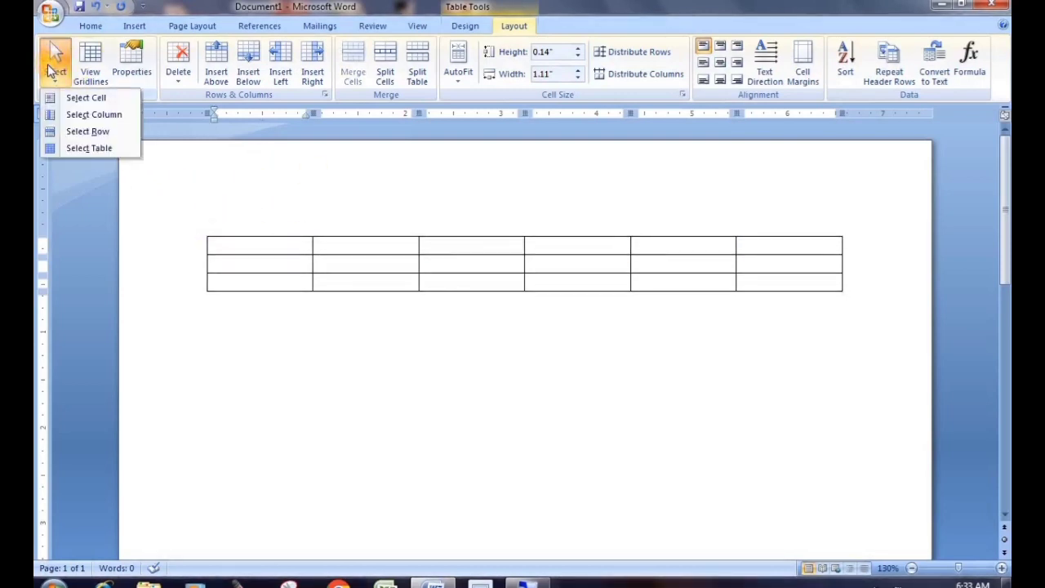
click(85, 150)
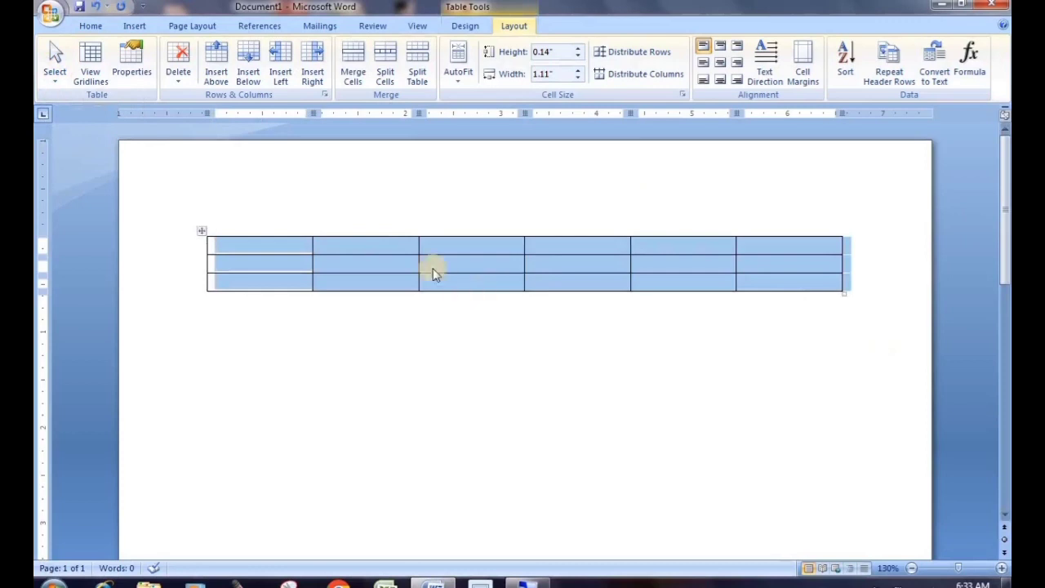
click(249, 249)
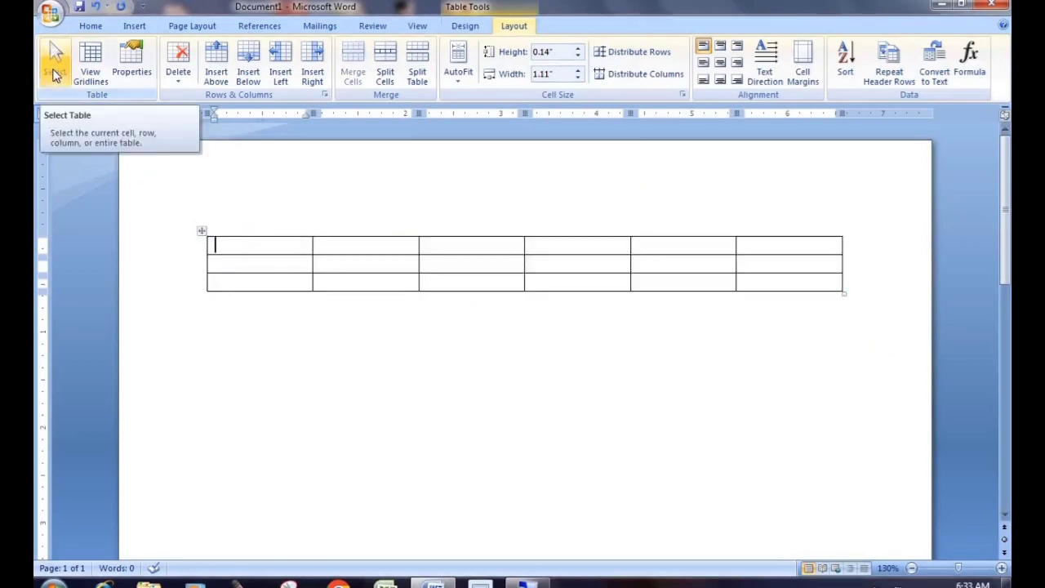
click(322, 296)
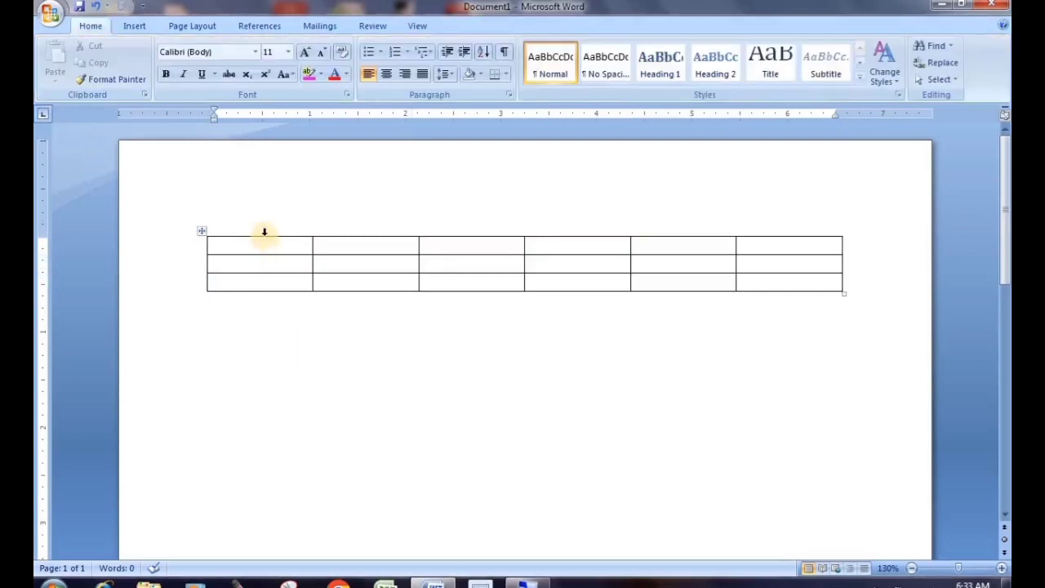
click(264, 232)
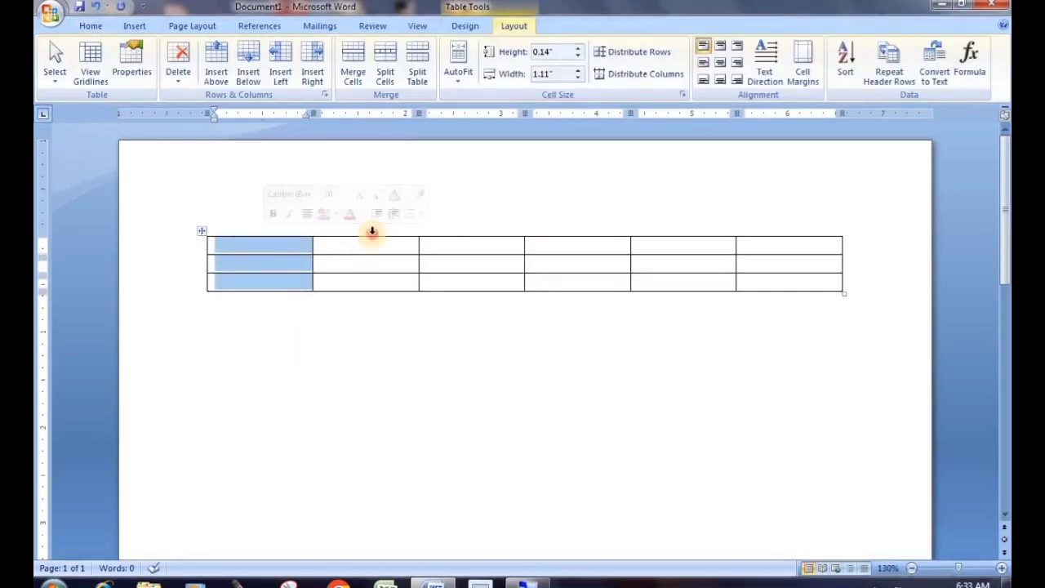
click(371, 231)
click(481, 229)
click(614, 233)
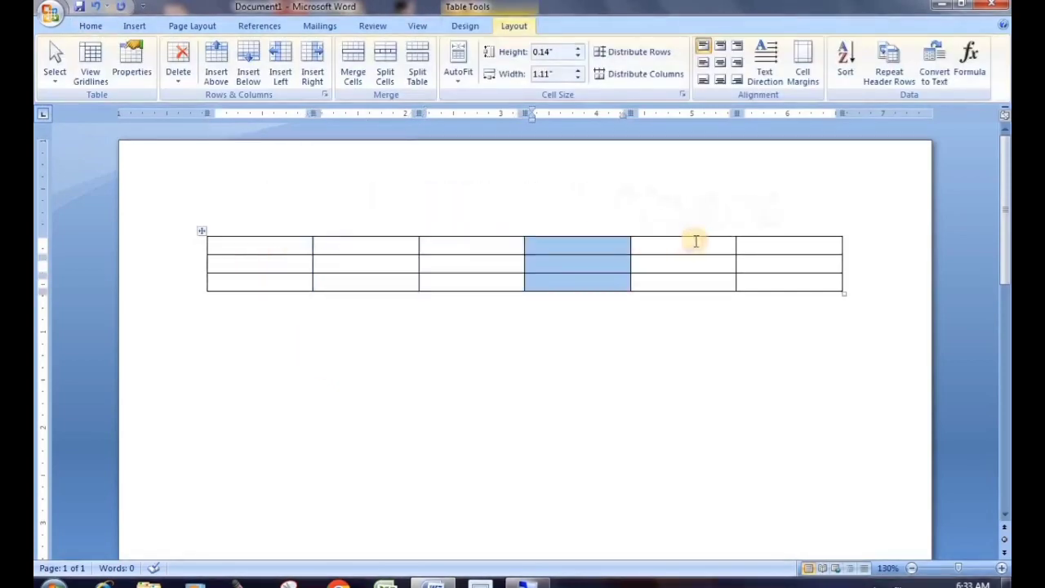
click(690, 230)
click(767, 227)
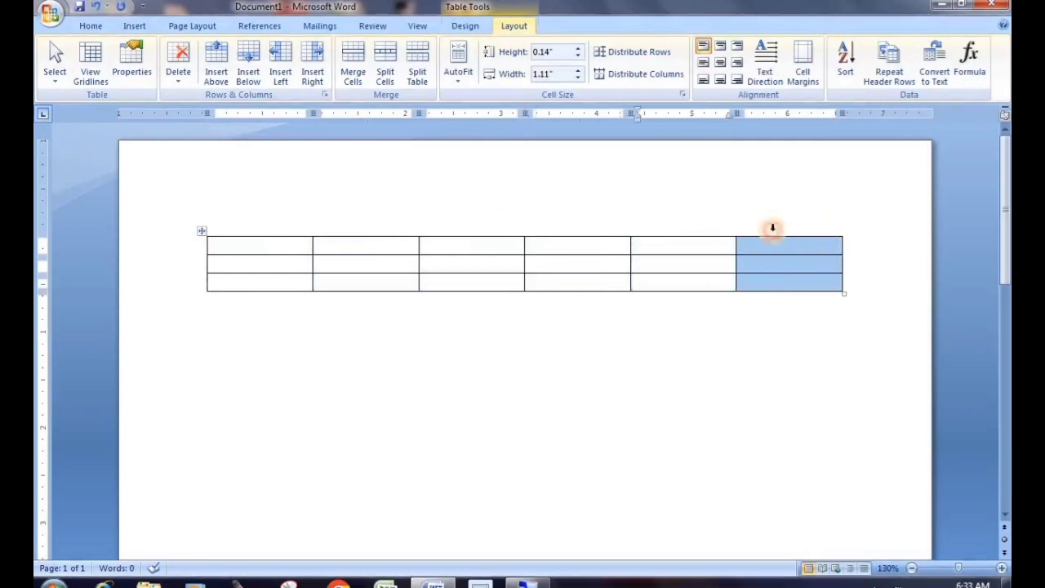
click(262, 224)
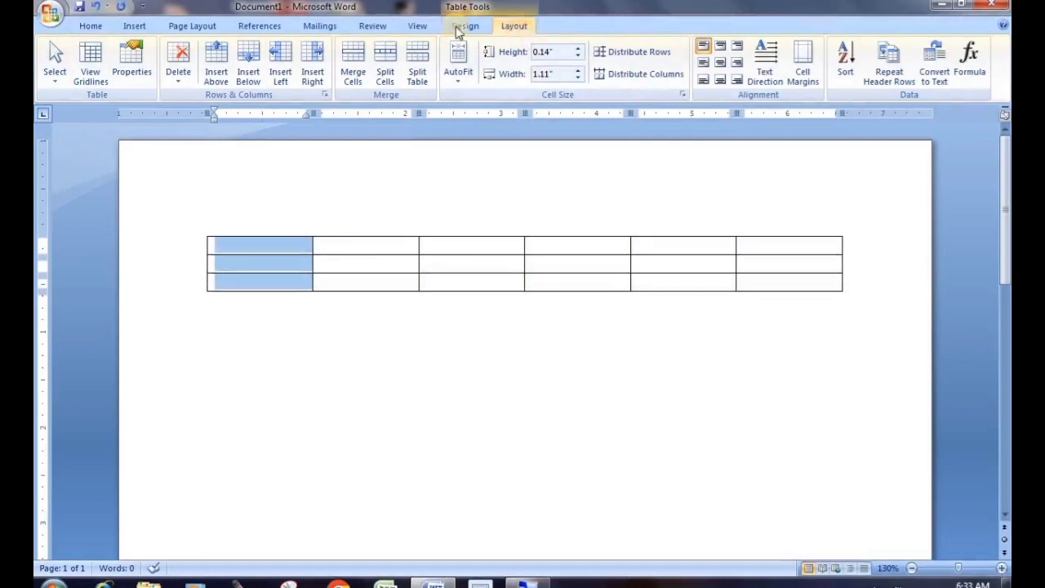
click(54, 82)
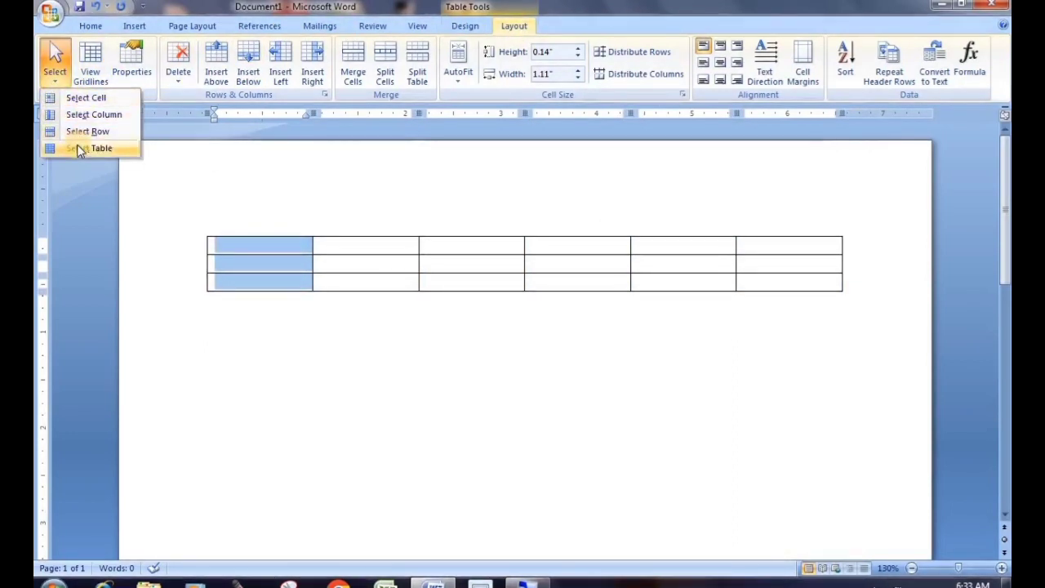
key(Escape)
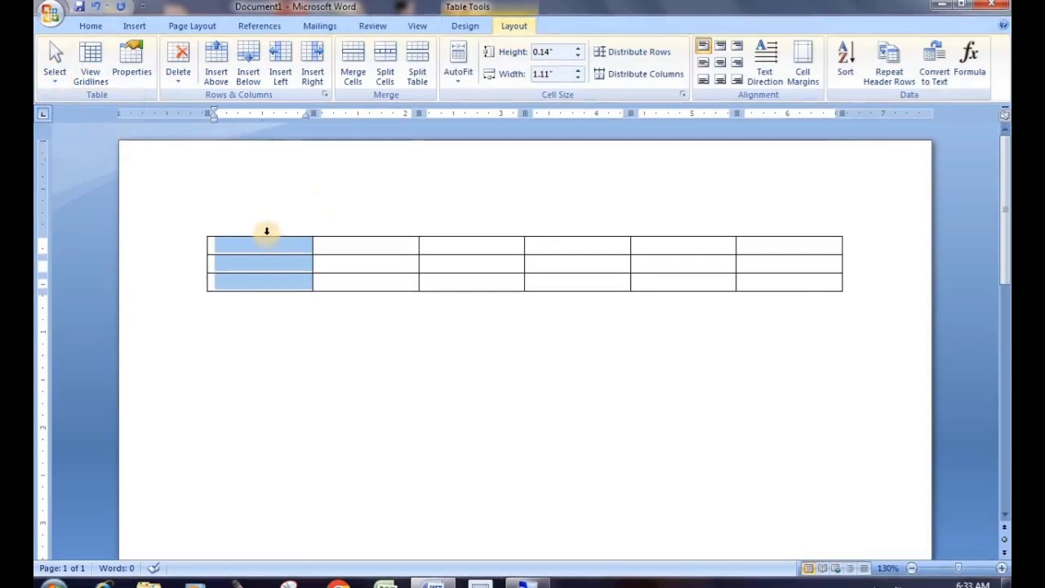
click(262, 243)
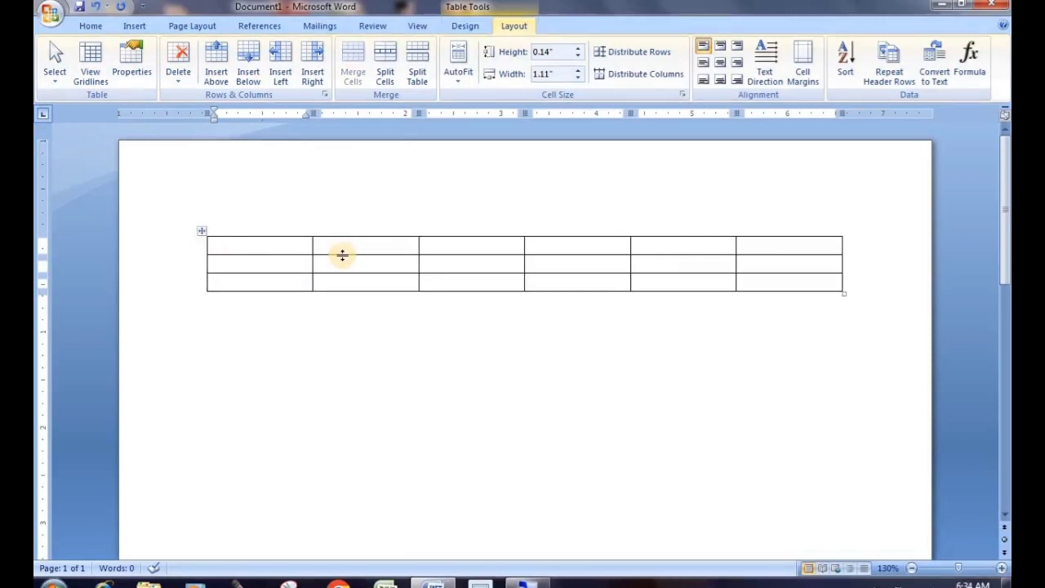
Type the header row: S.No, Name, Roll No, Father's Name, Mother's Name, Mobile No
text(S.No)
key(Tab)
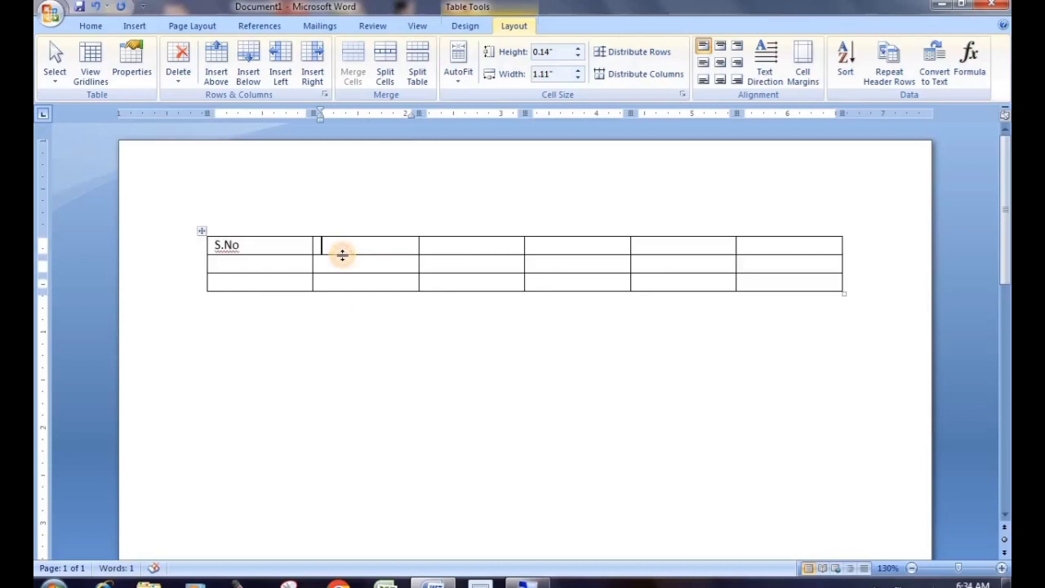
text(Name)
key(Tab)
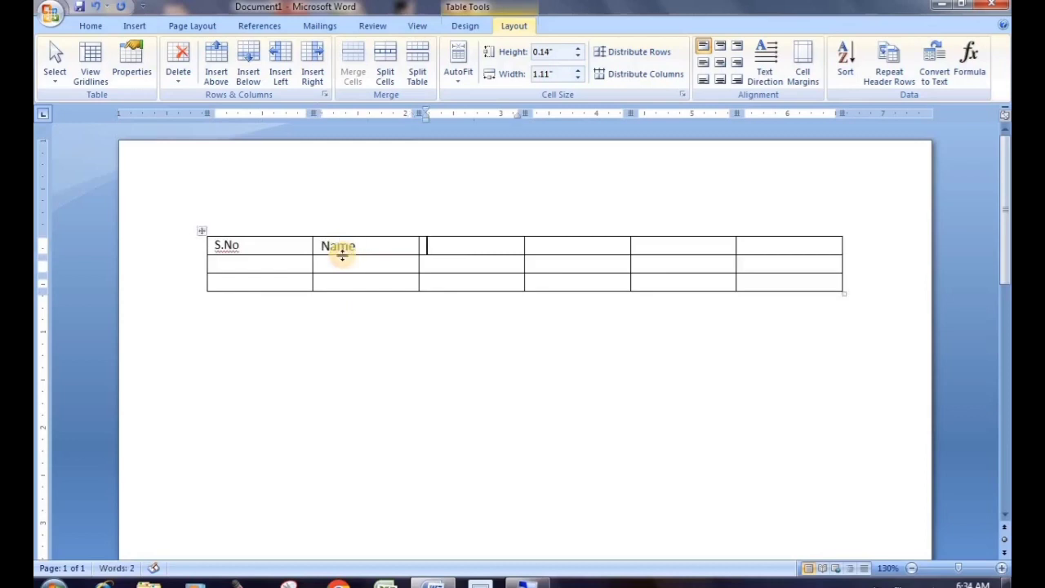
text(Roll No)
key(Tab)
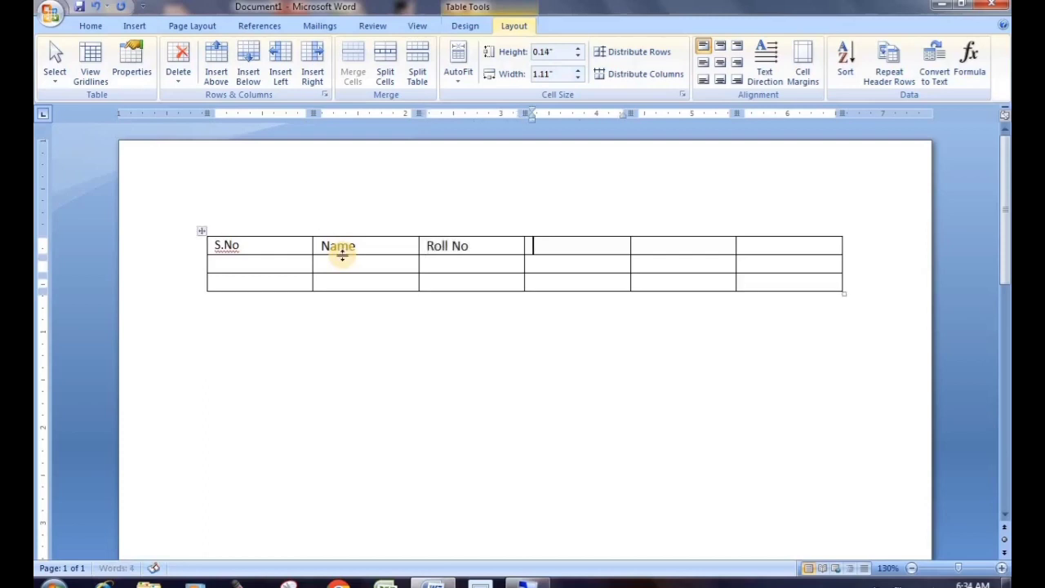
text(Fat)
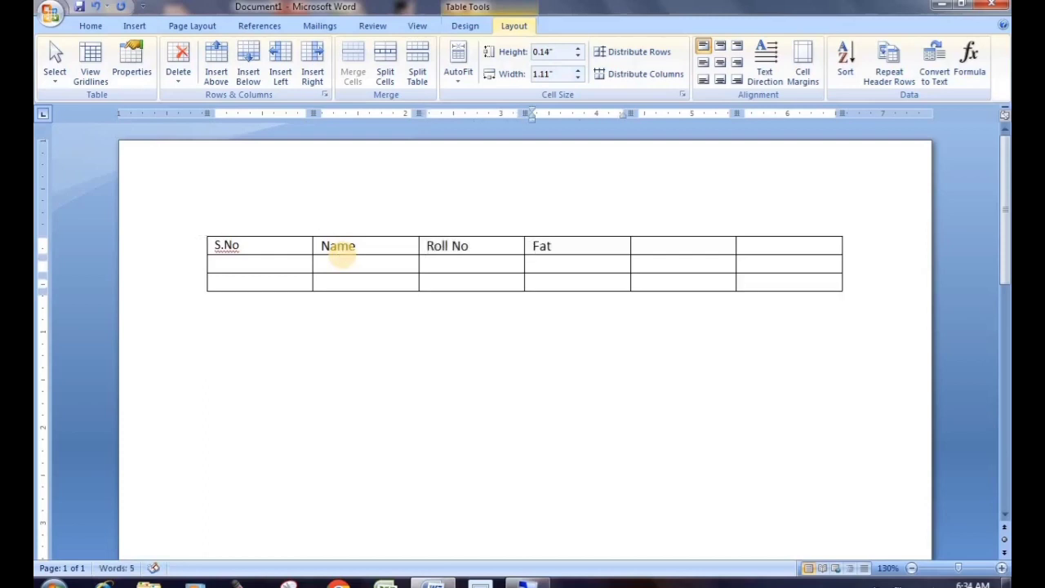
text(her's Name)
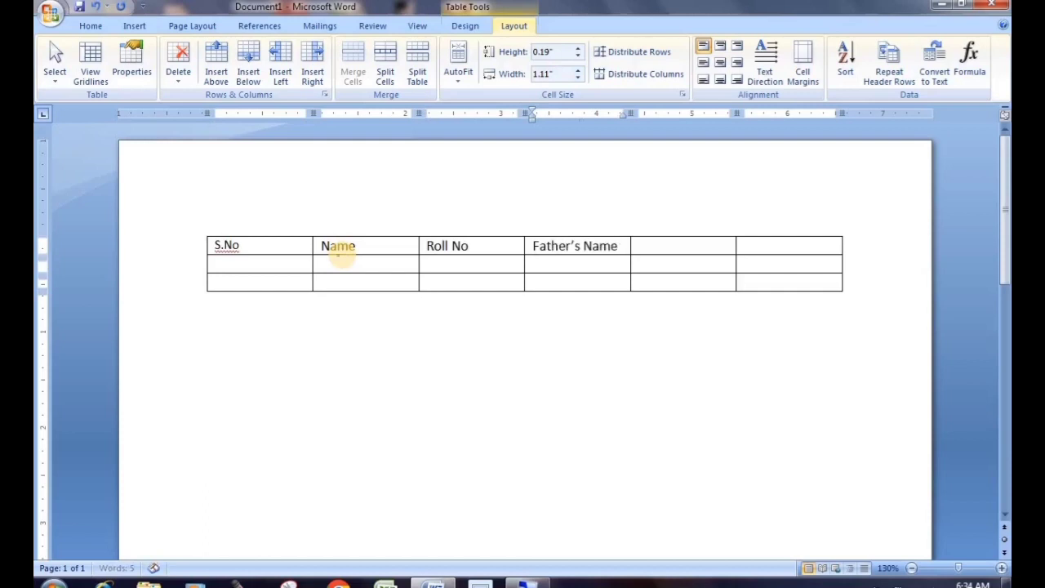
key(Tab)
text(Mother)
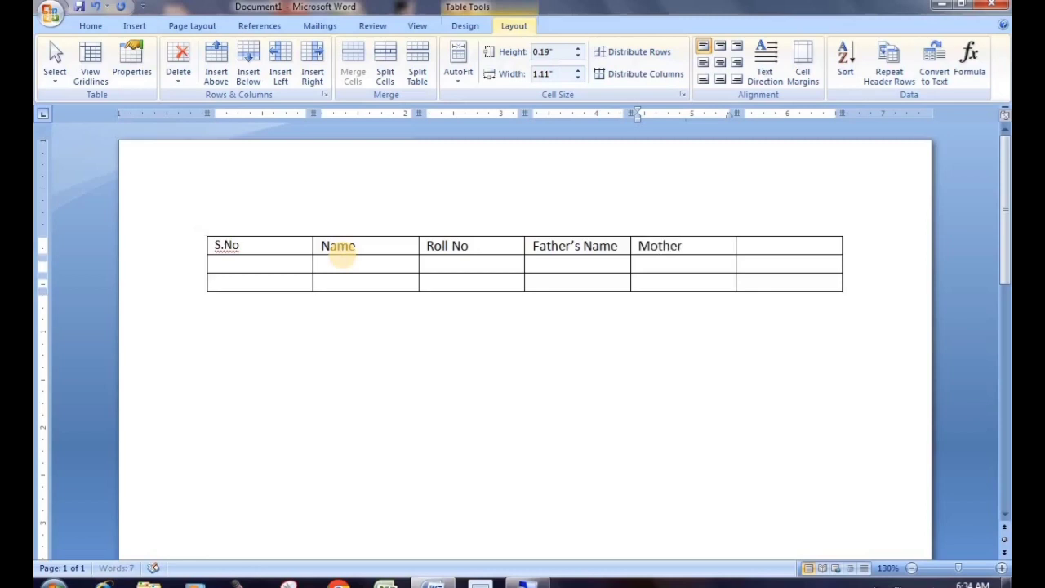
text('s Name)
key(Tab)
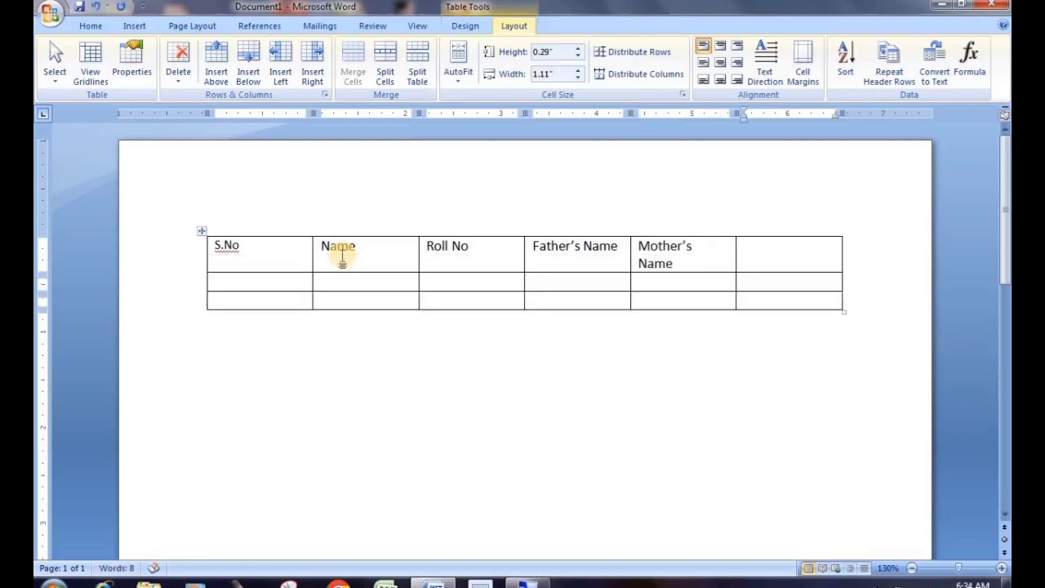
text(Mobi)
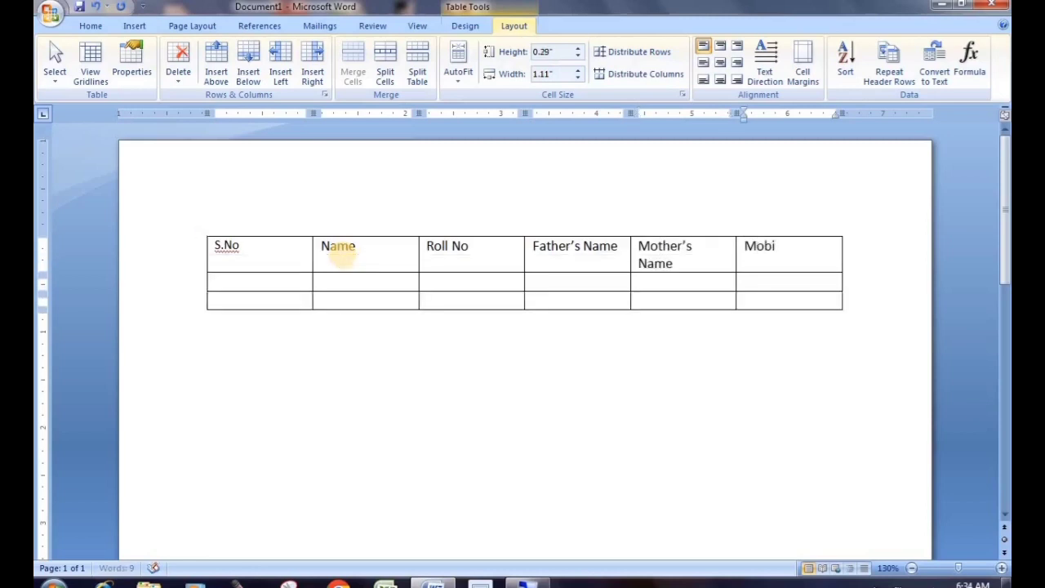
text(le No)
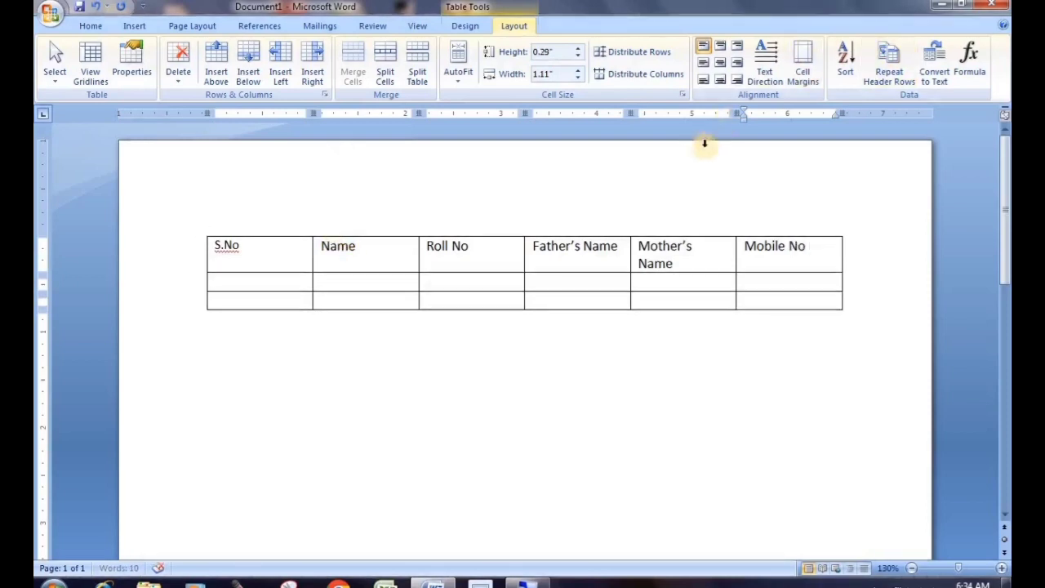
Fill the first student's row: S.No 1, student name, roll number, parents' names and mobile number
click(232, 284)
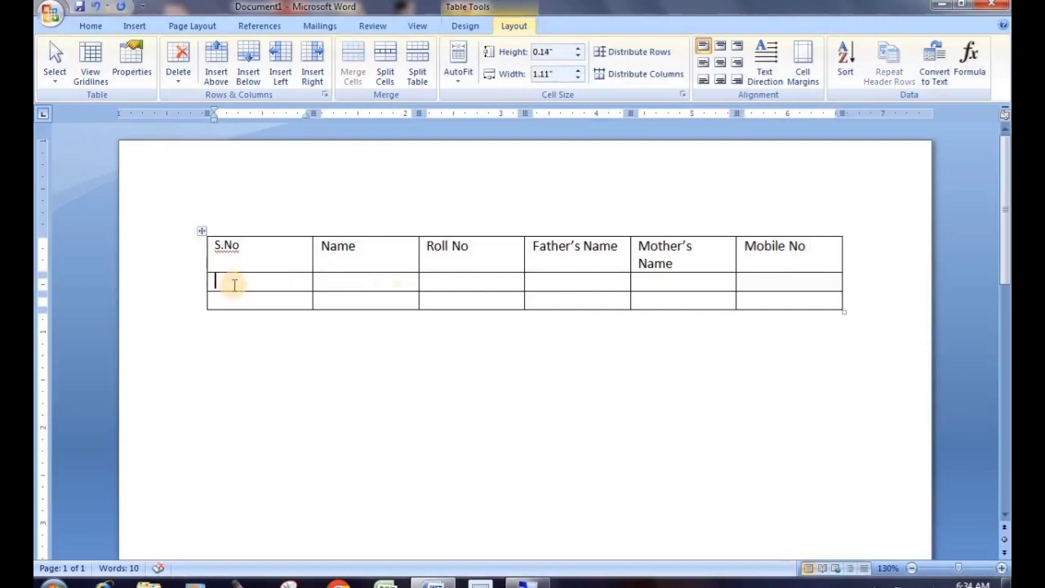
text(1)
click(349, 281)
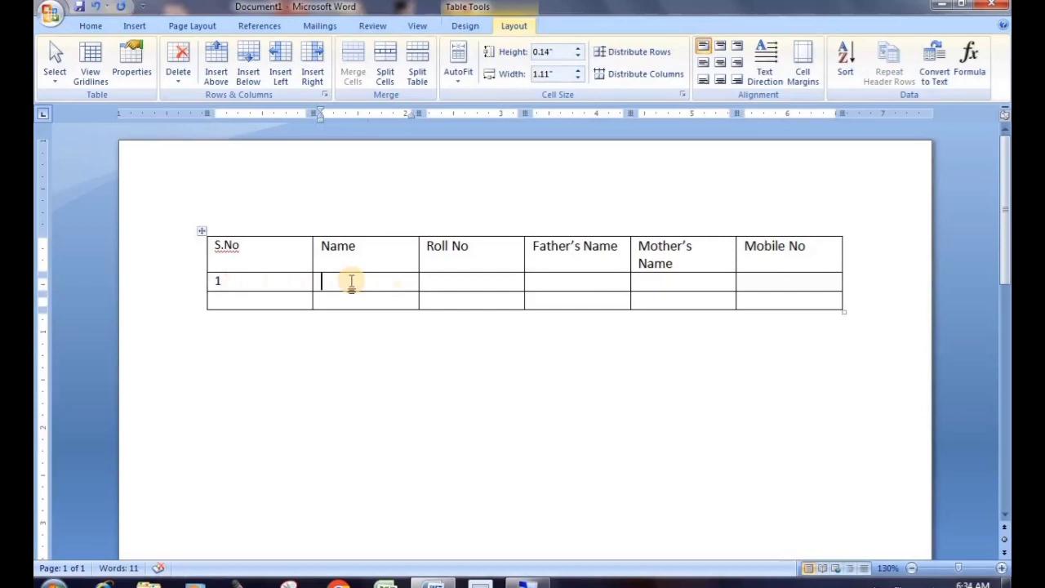
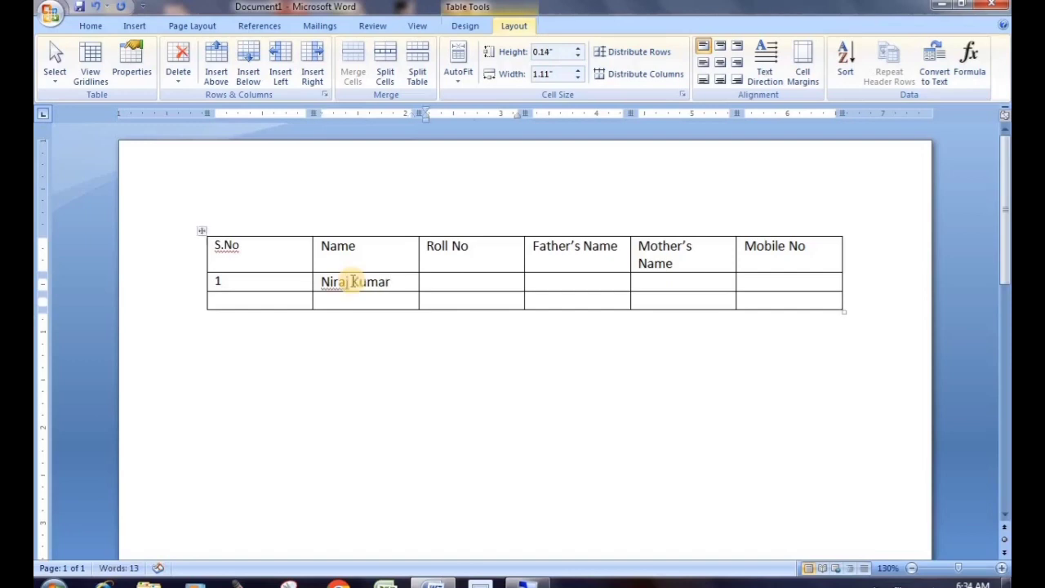
text(1)
key(Tab)
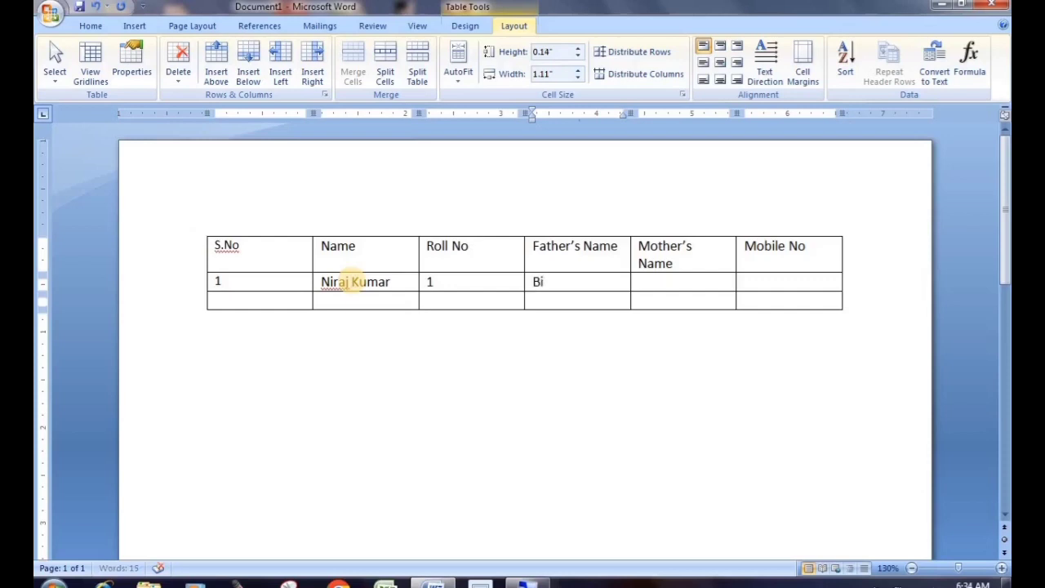
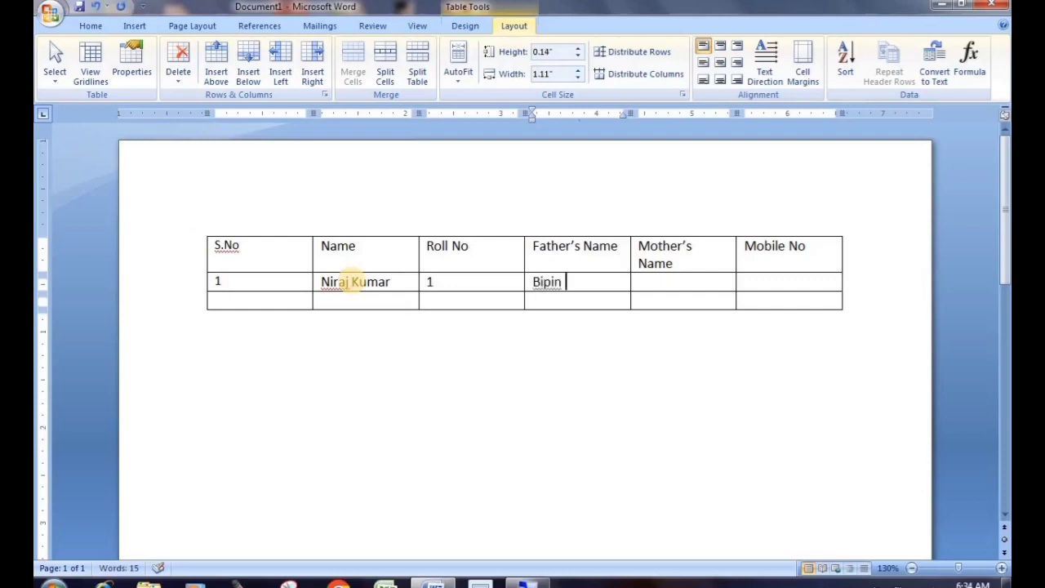
key(Tab)
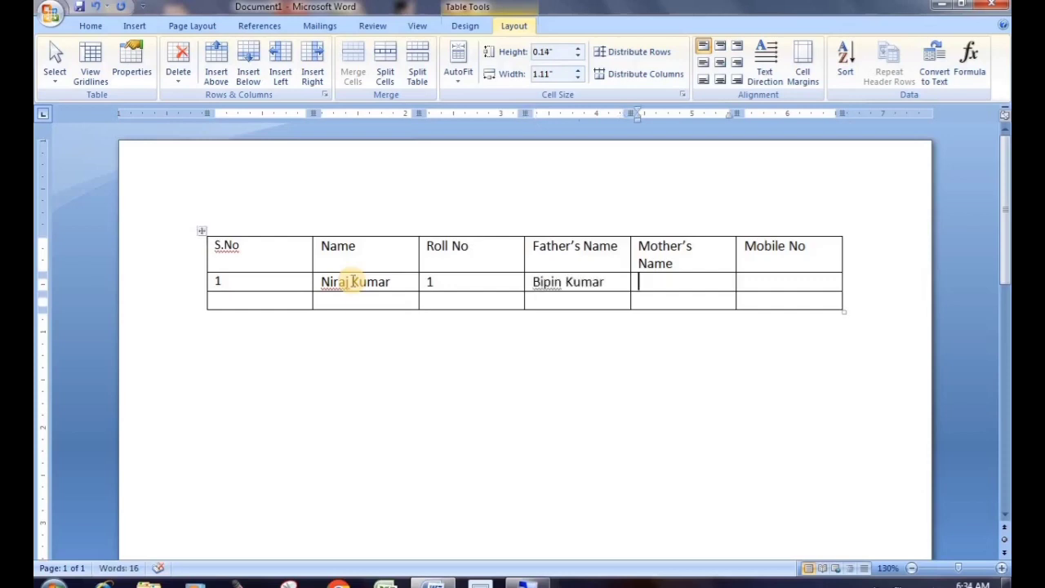
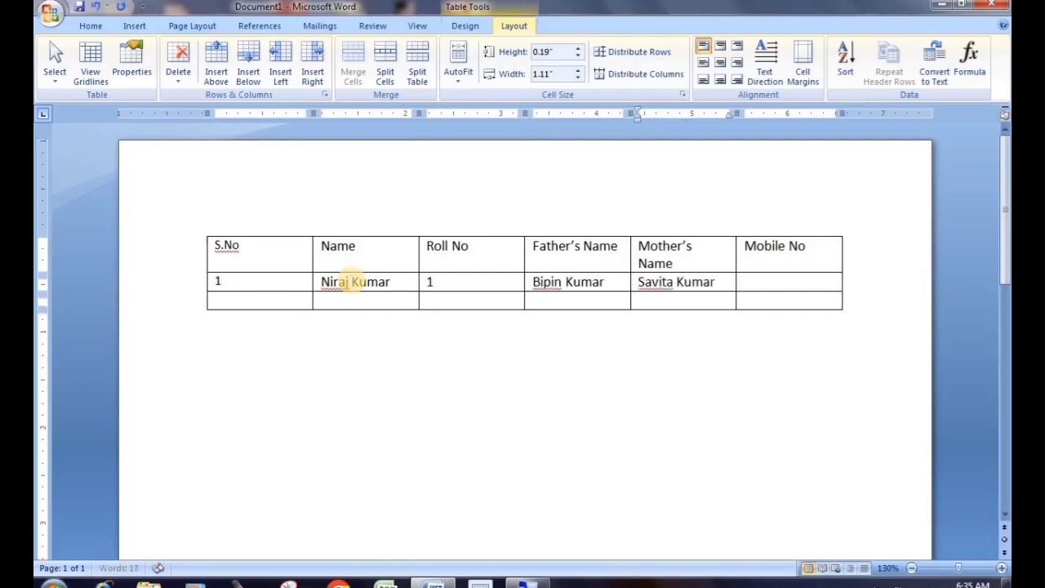
key(Tab)
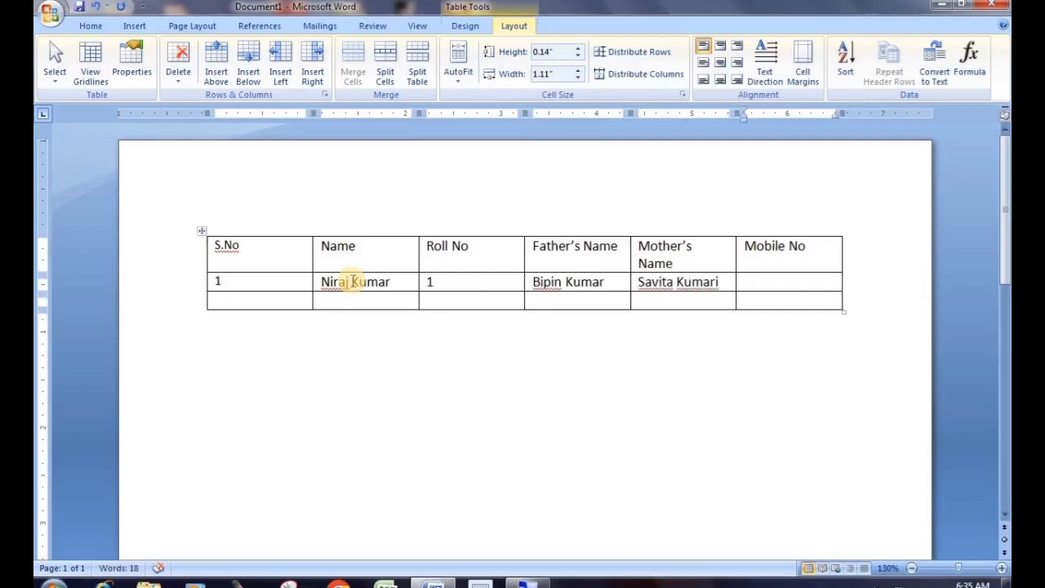
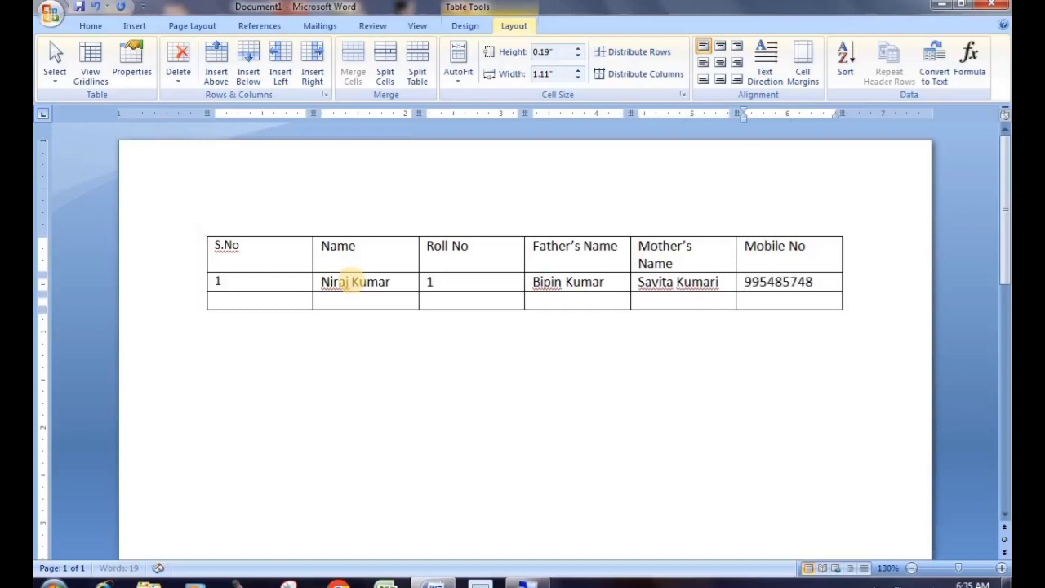
Fill the second student's row: S.No 2, student name, Roll No 2, parents' names and mobile number
key(Down)
key(Left)
key(Left)
key(Left)
key(Left)
key(Left)
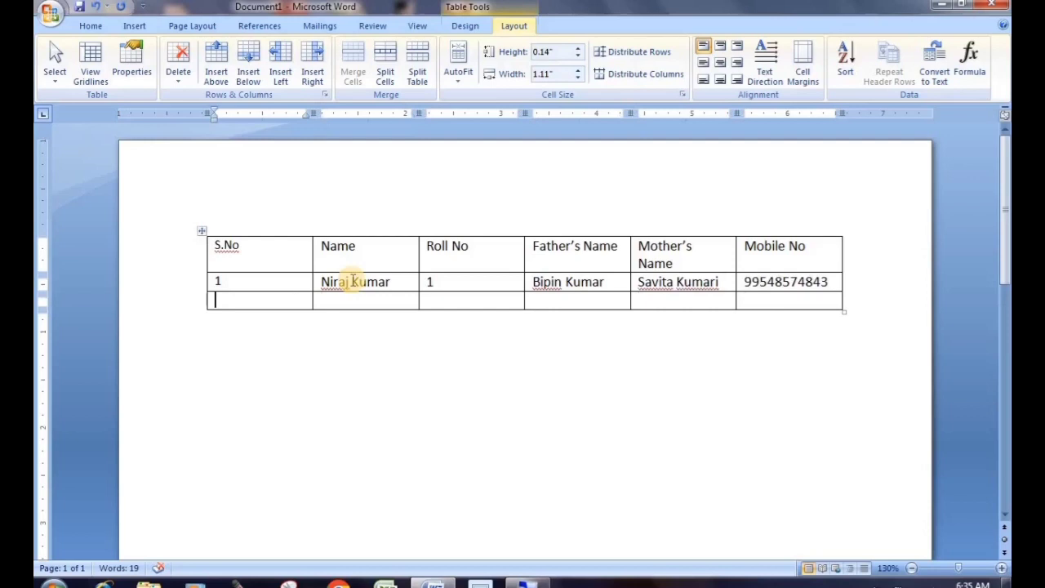
text(1)
key(BackSpace)
text(2)
key(Tab)
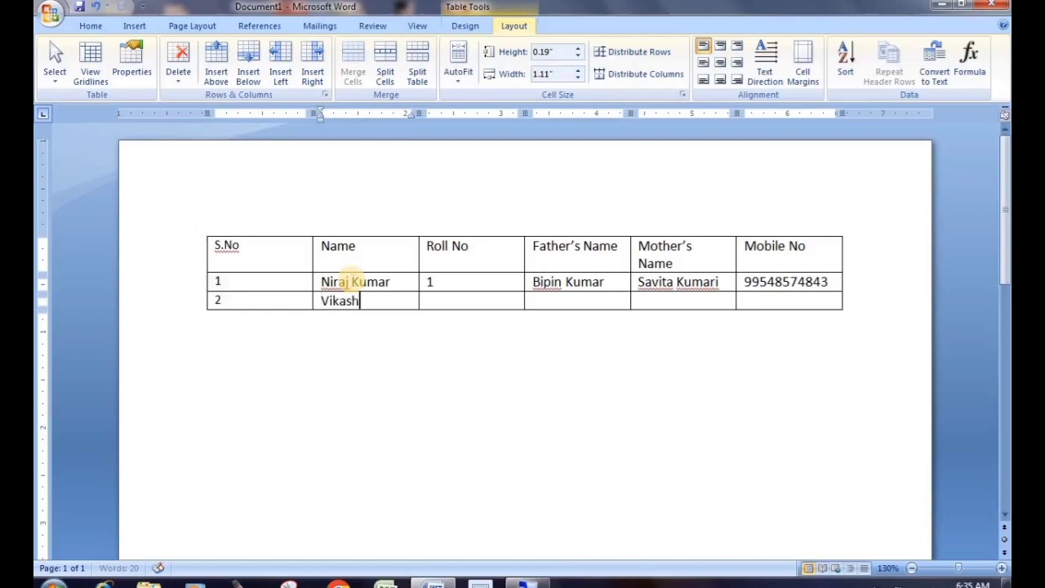
key(Tab)
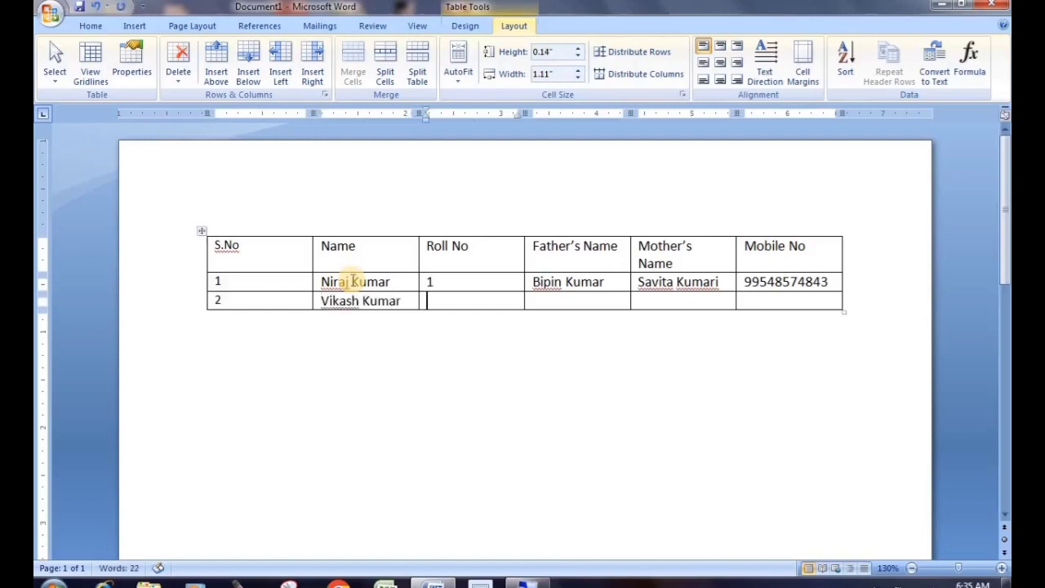
text(2)
key(Tab)
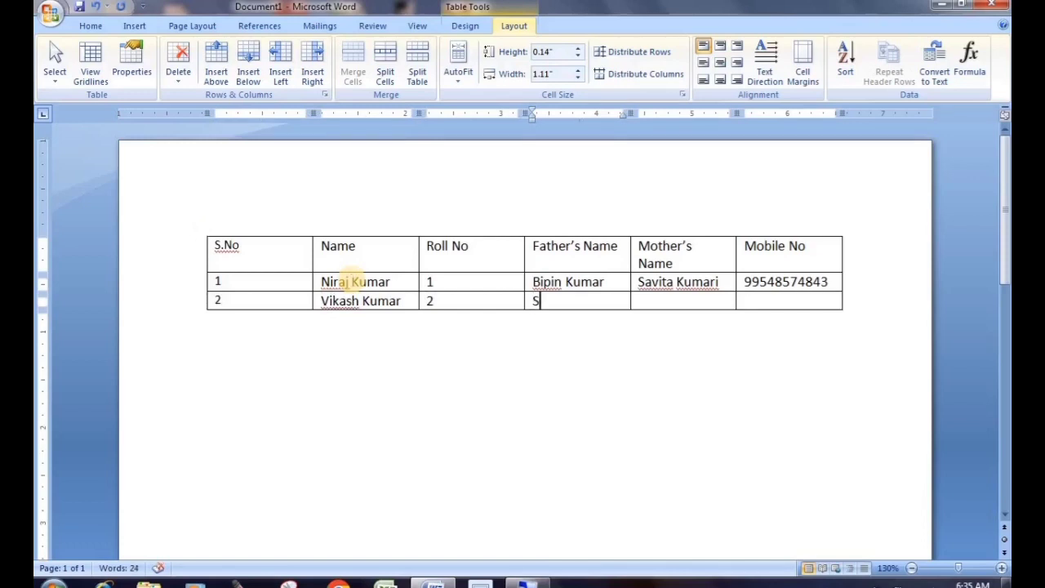
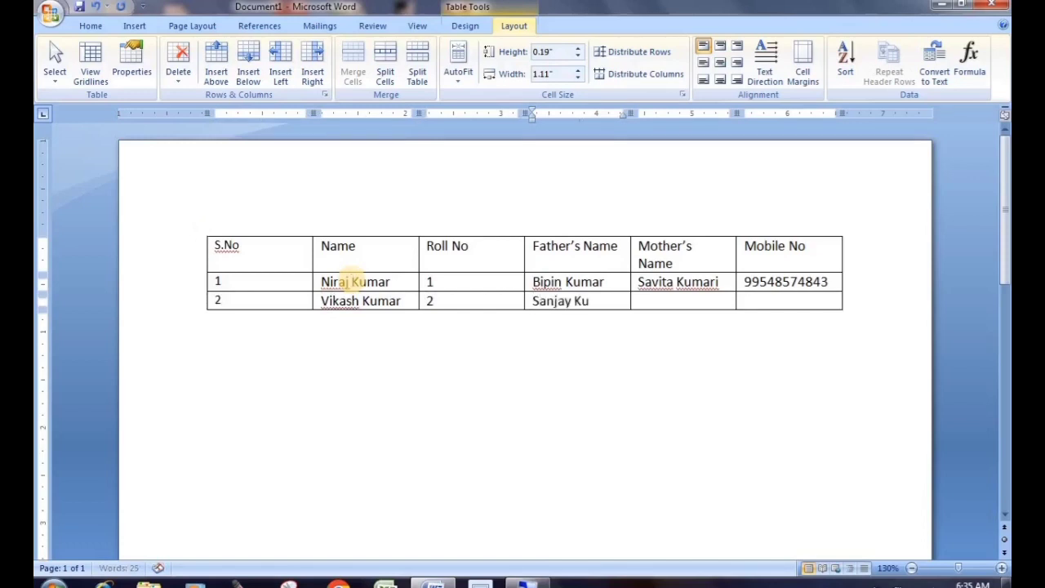
key(Tab)
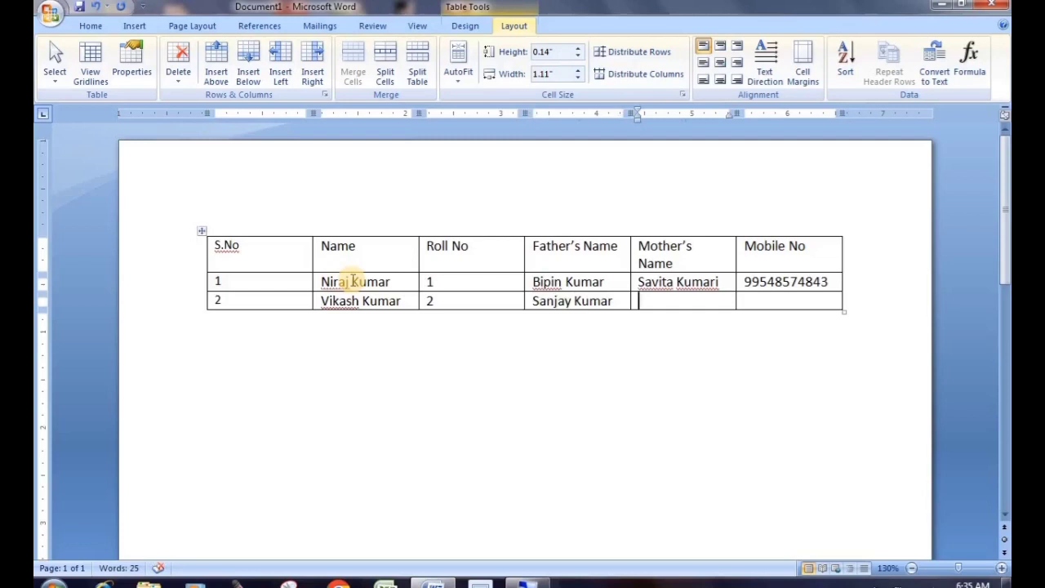
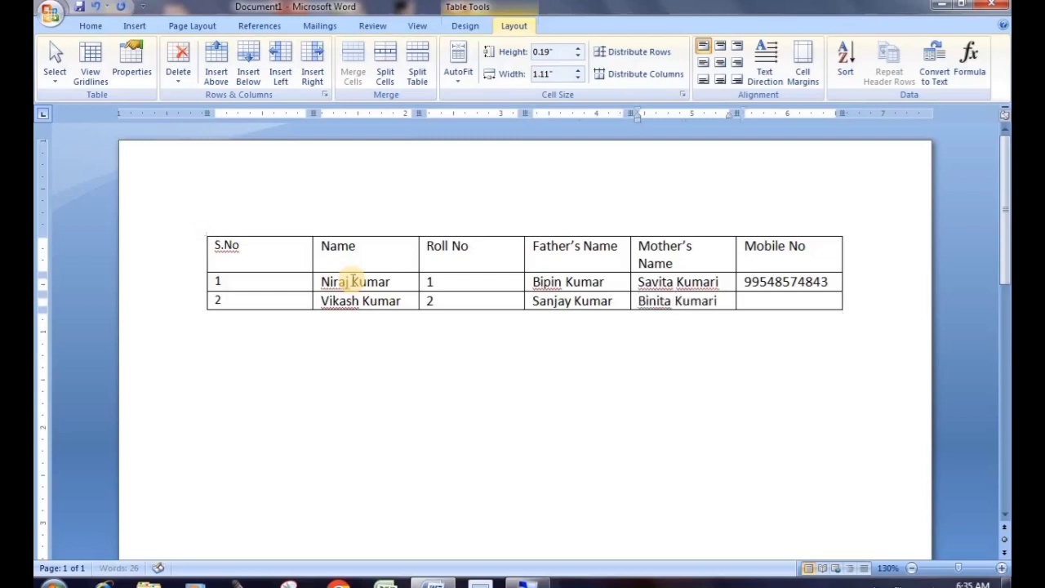
key(Tab)
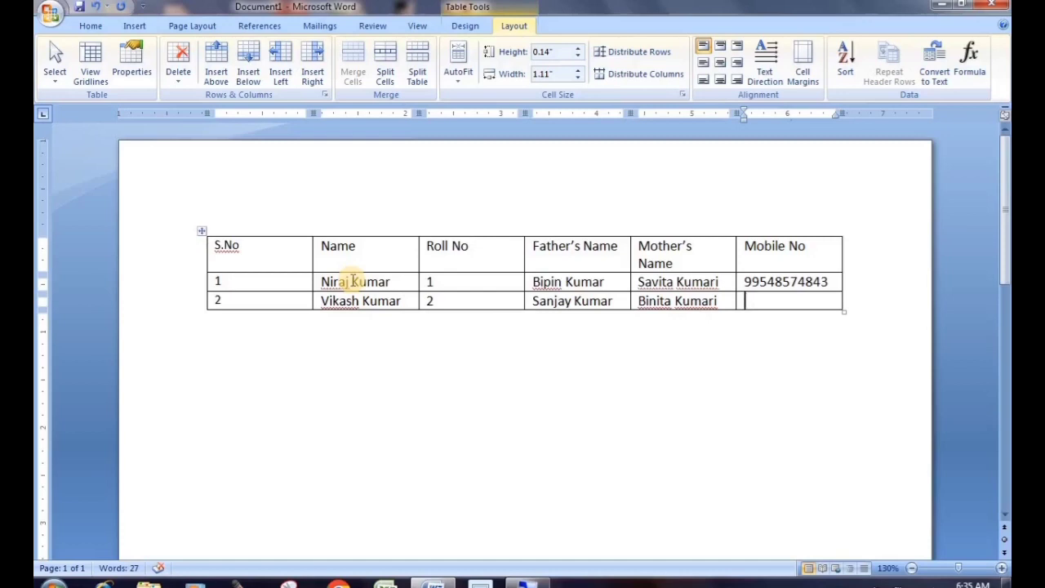
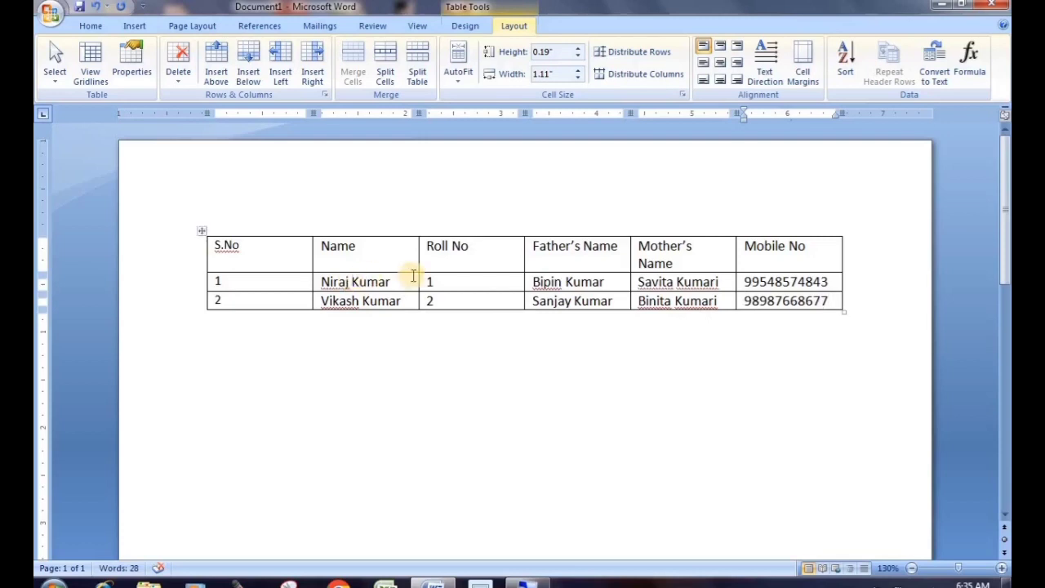
Trim the extra digit from both mobile numbers so each has ten digits
key(BackSpace)
key(Up)
key(BackSpace)
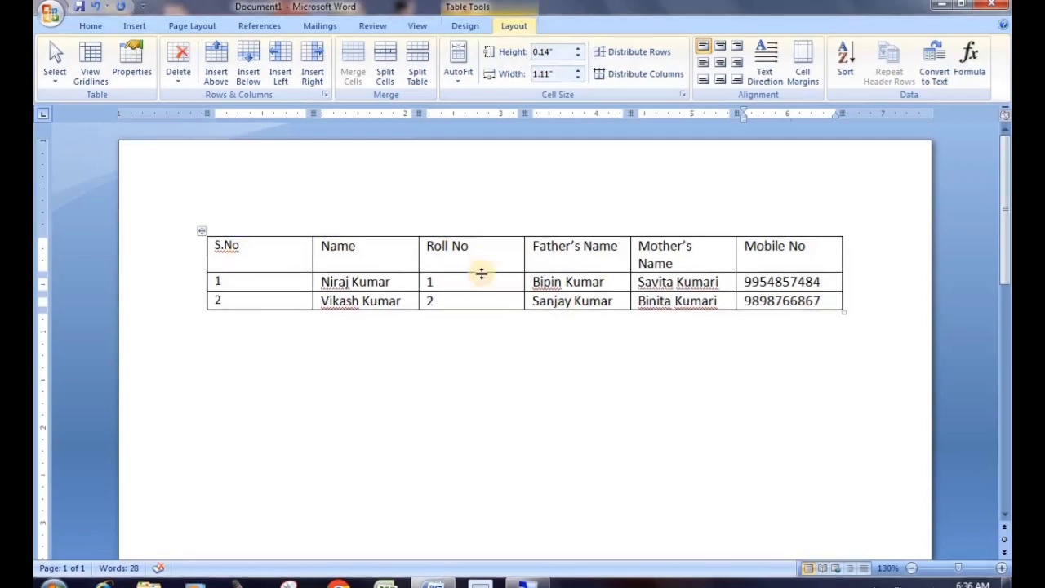
click(452, 230)
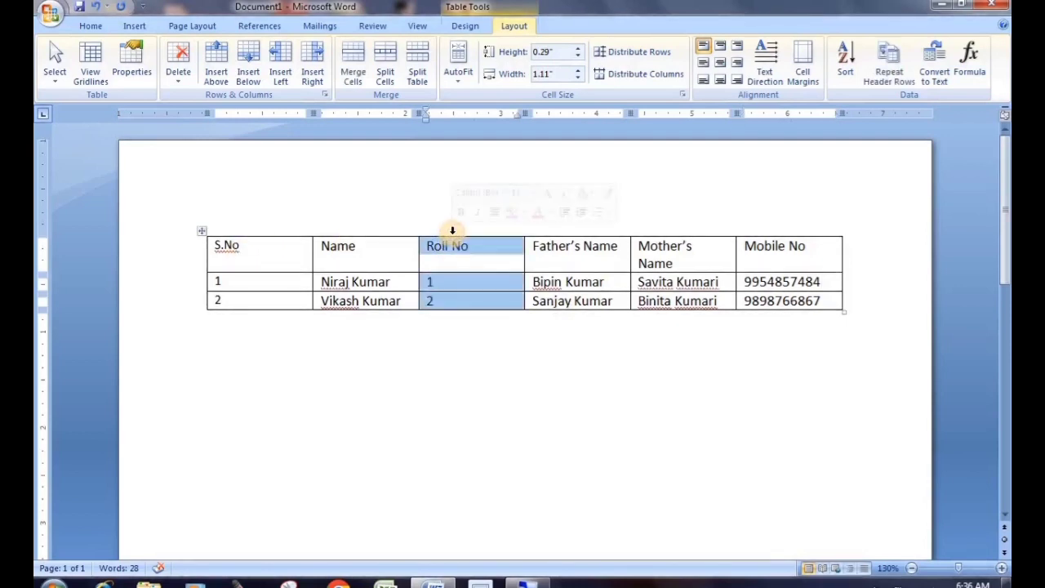
click(254, 233)
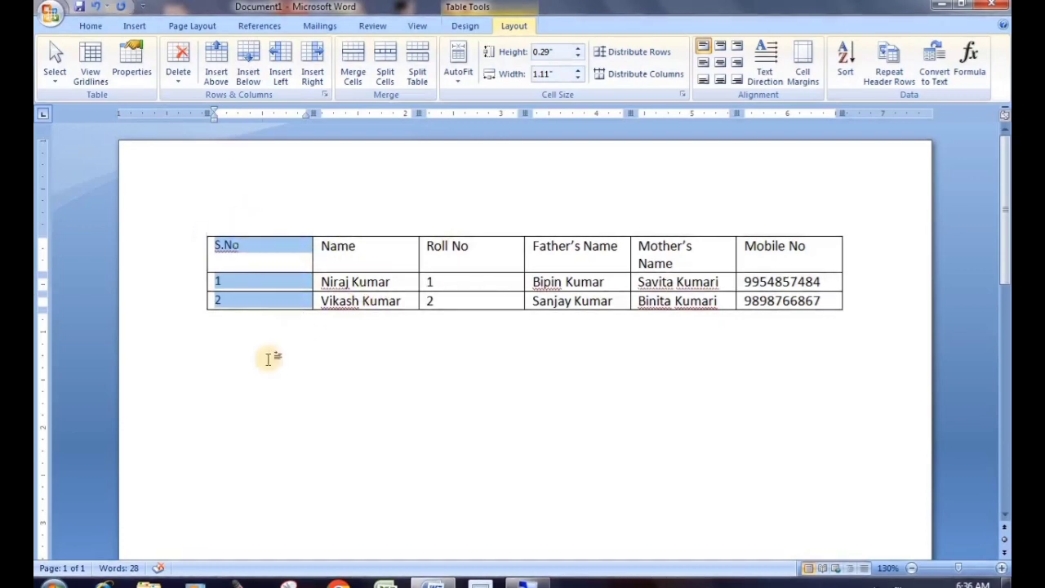
click(392, 334)
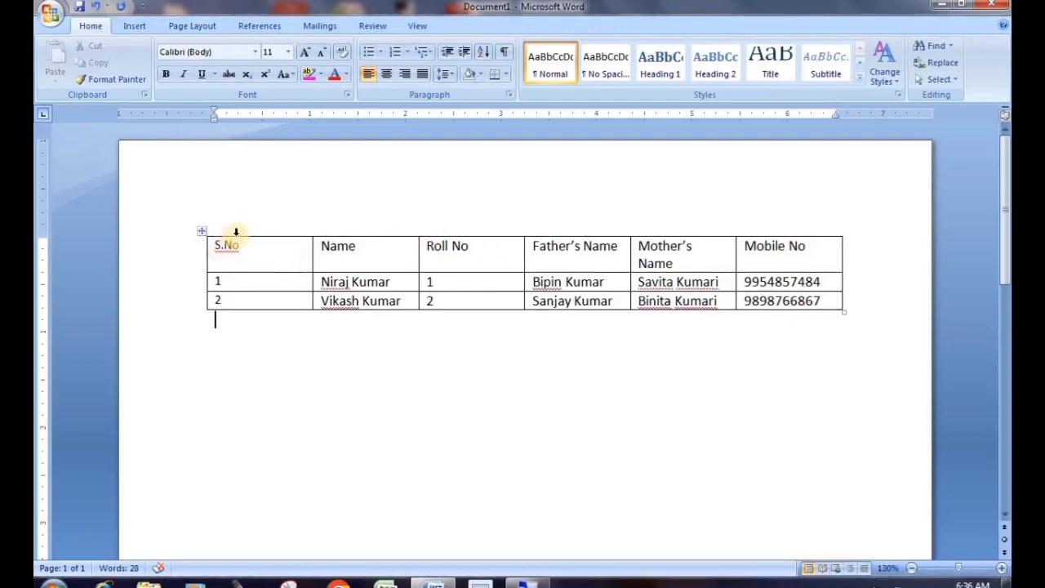
click(256, 253)
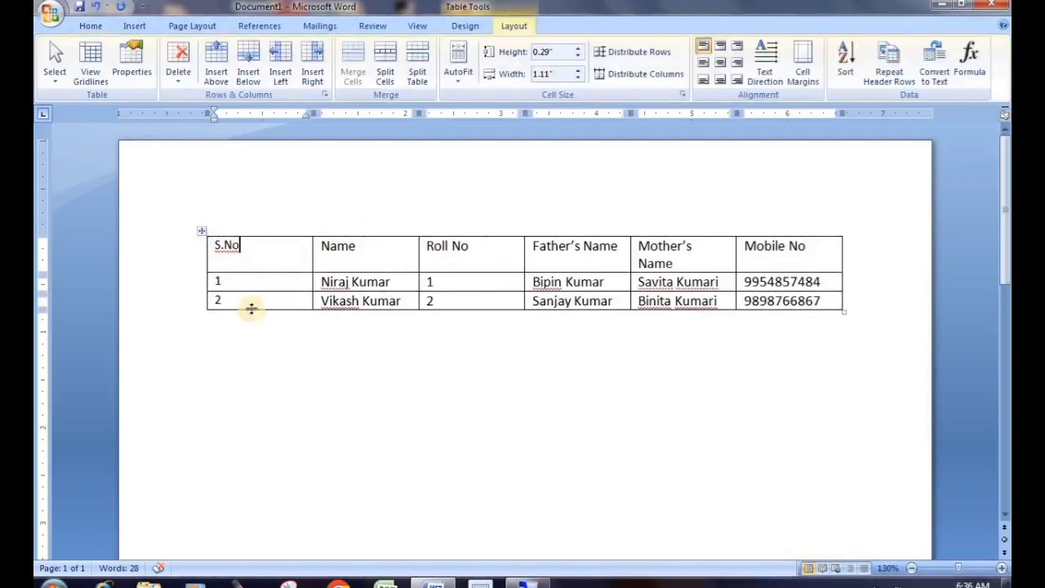
click(255, 232)
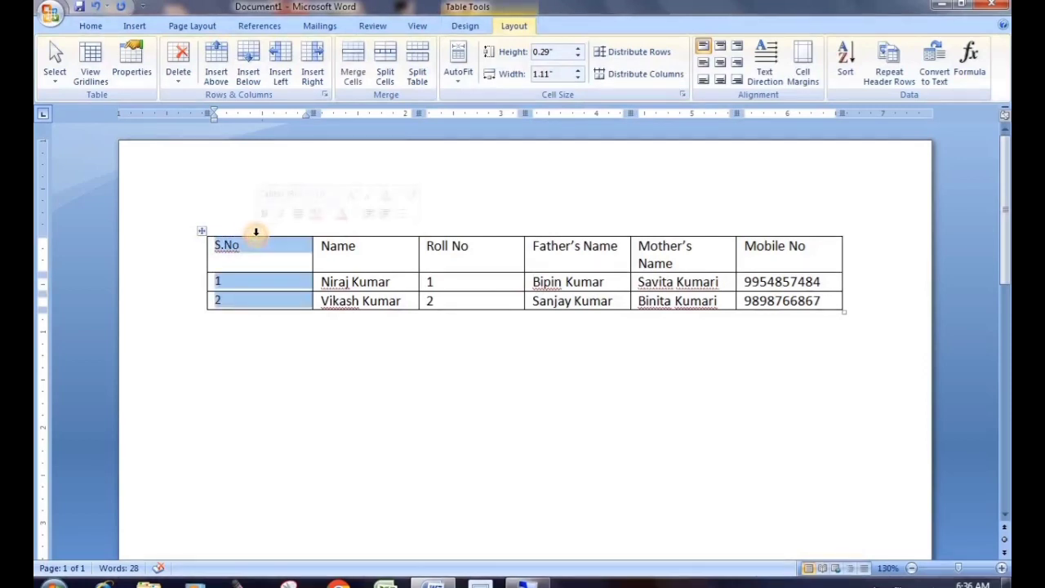
click(291, 349)
click(273, 248)
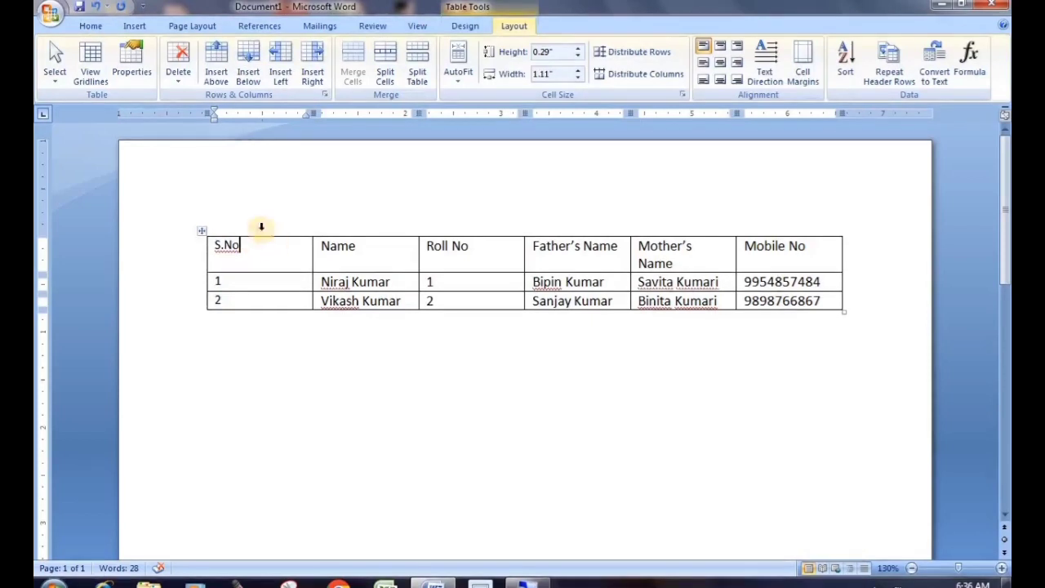
Select the S.No column and remove it with Delete Columns
click(54, 72)
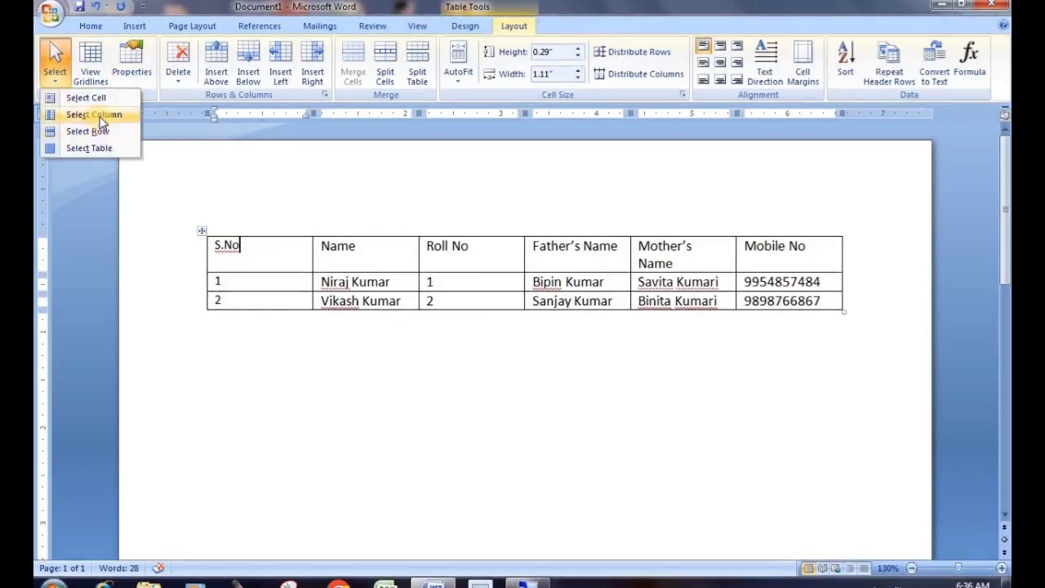
click(99, 116)
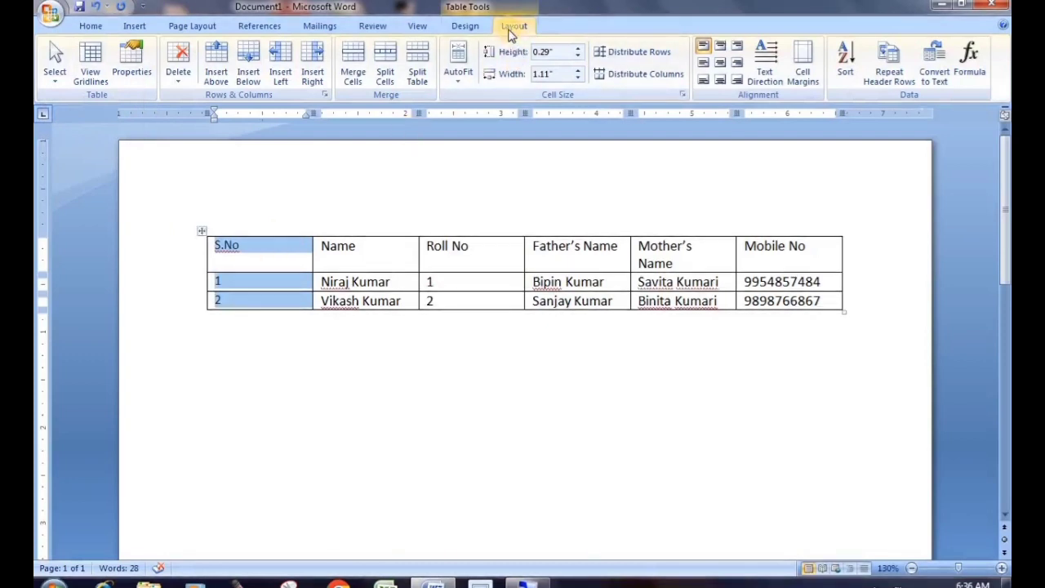
click(184, 87)
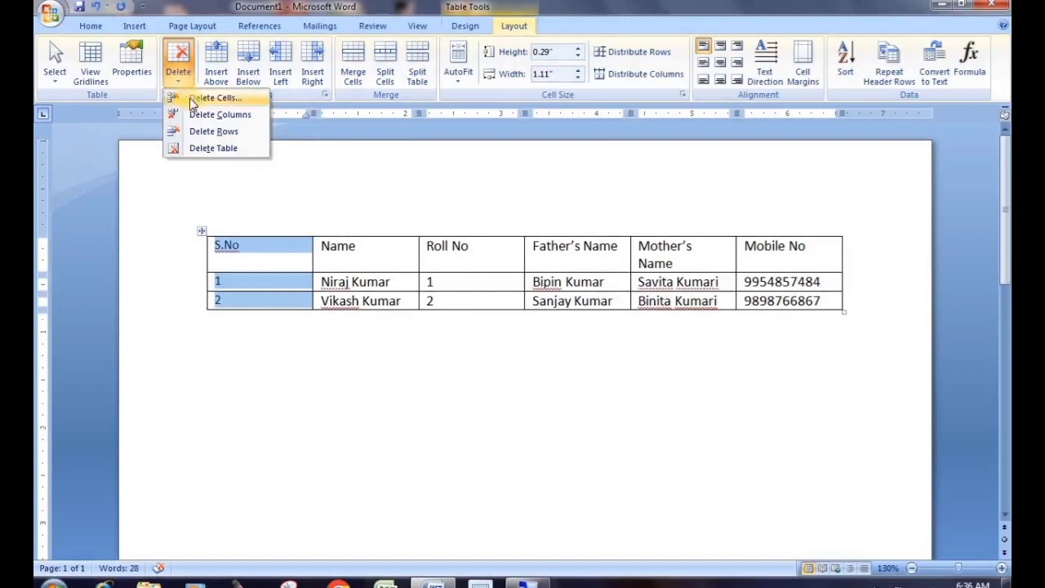
click(225, 118)
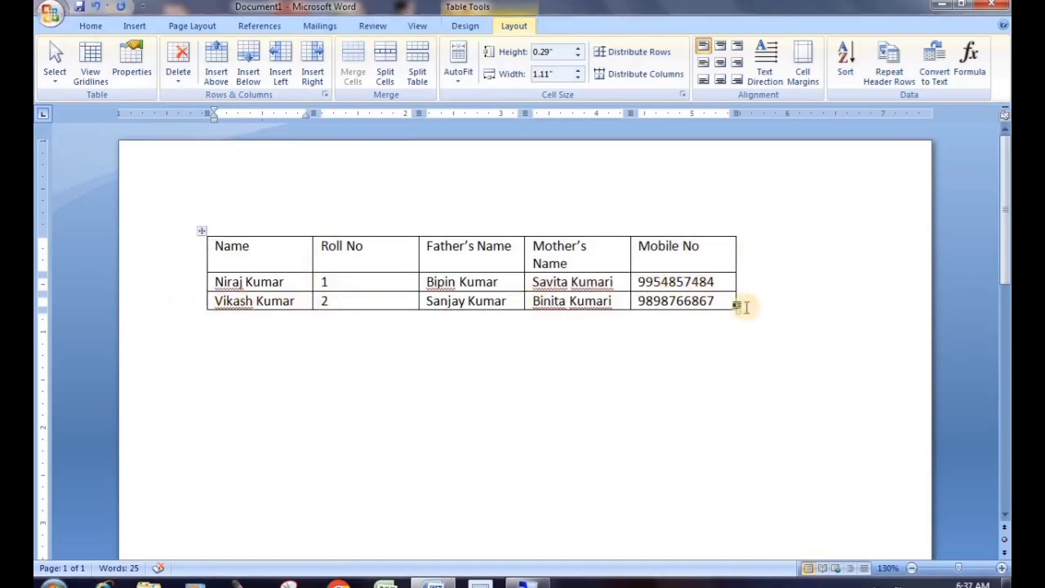
Select the second student's row via Layout > Select > Select Row and delete it
click(189, 305)
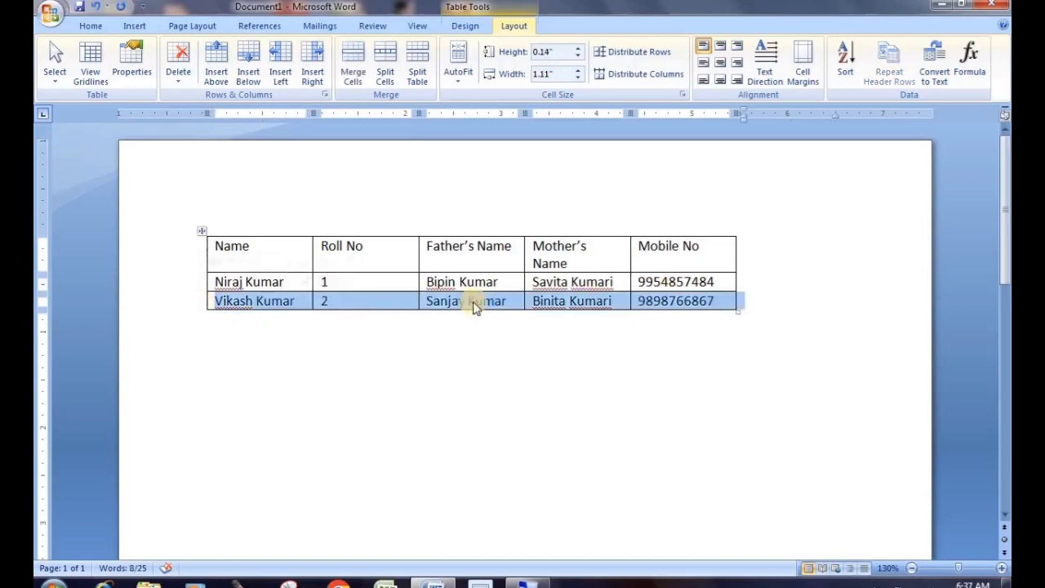
click(165, 319)
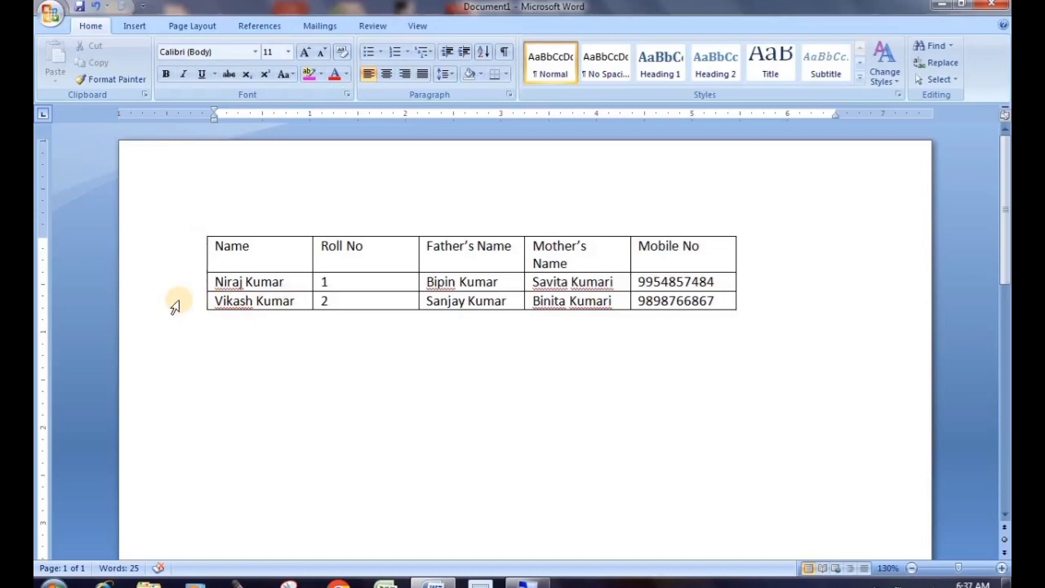
click(174, 306)
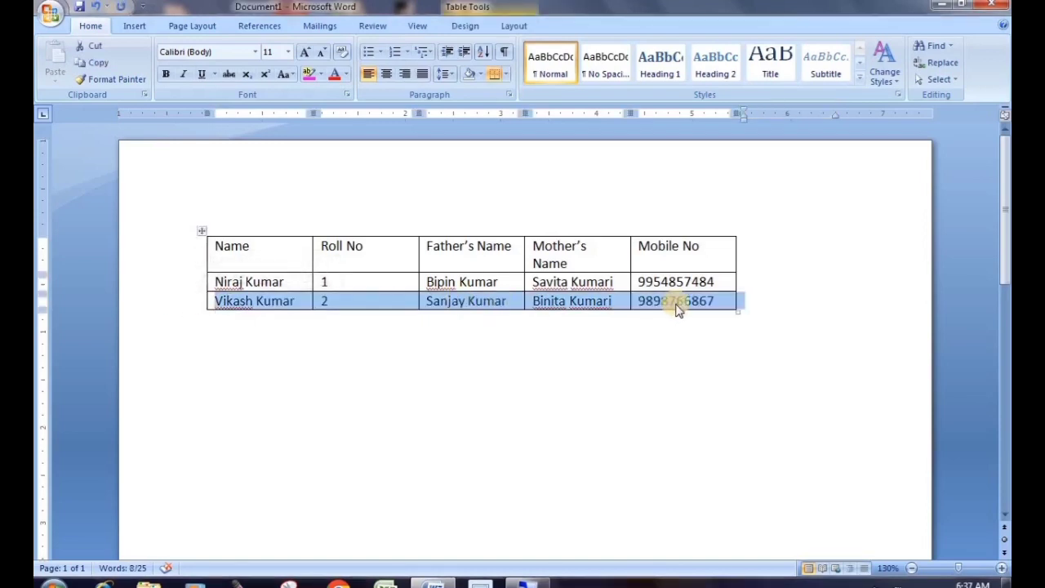
click(254, 347)
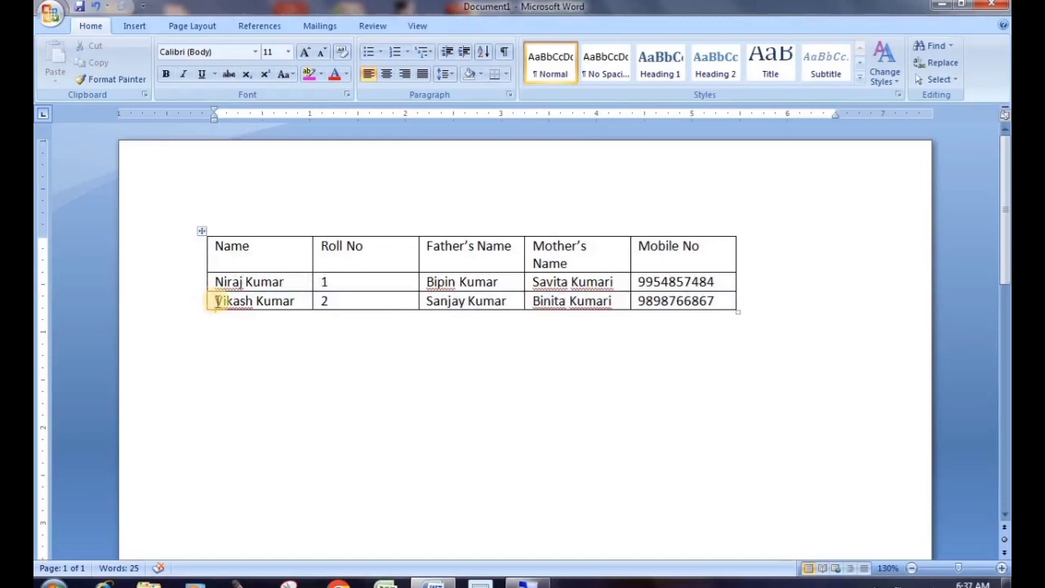
click(216, 301)
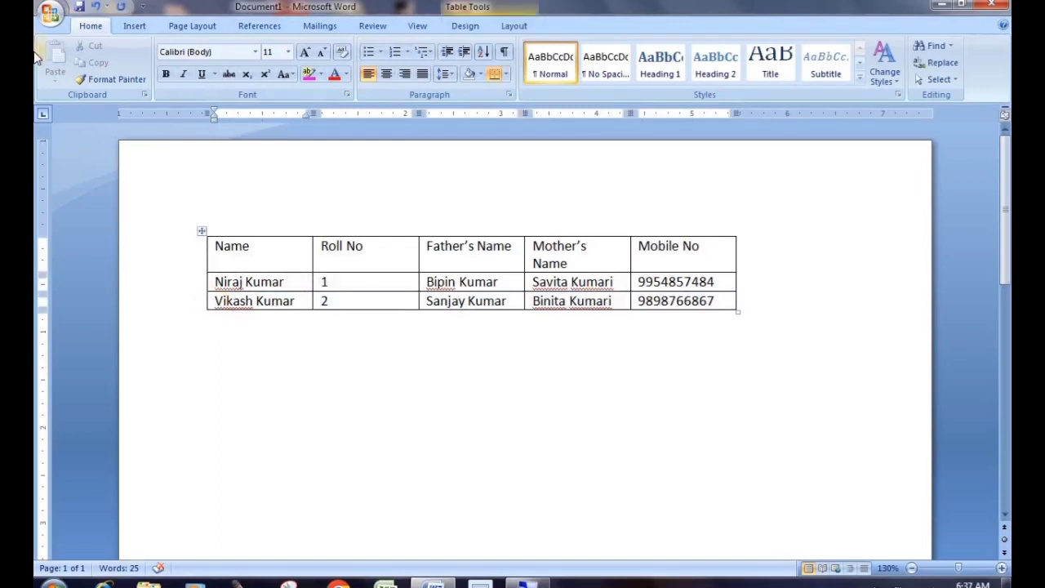
click(512, 25)
click(49, 78)
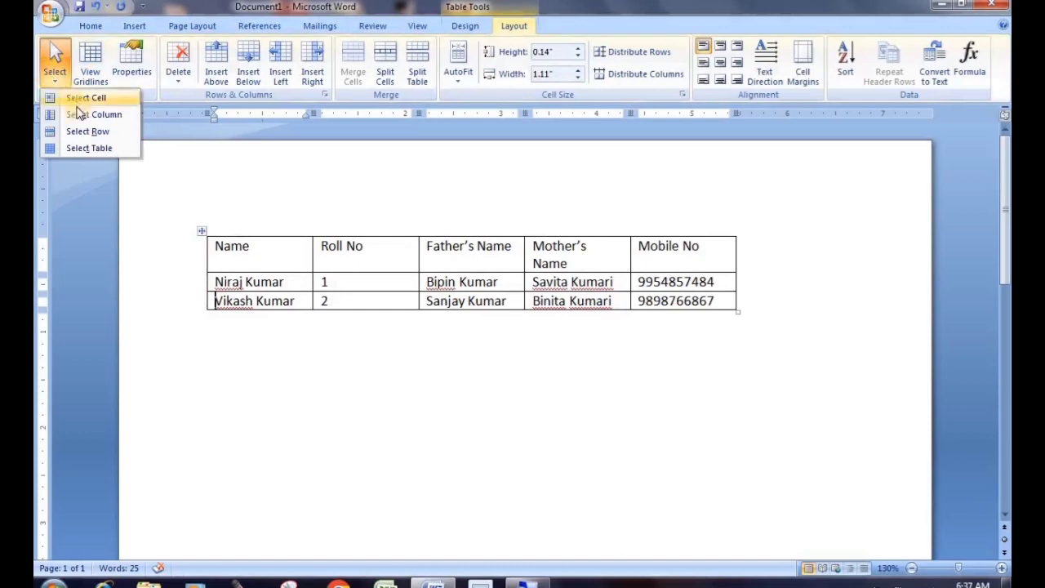
click(116, 136)
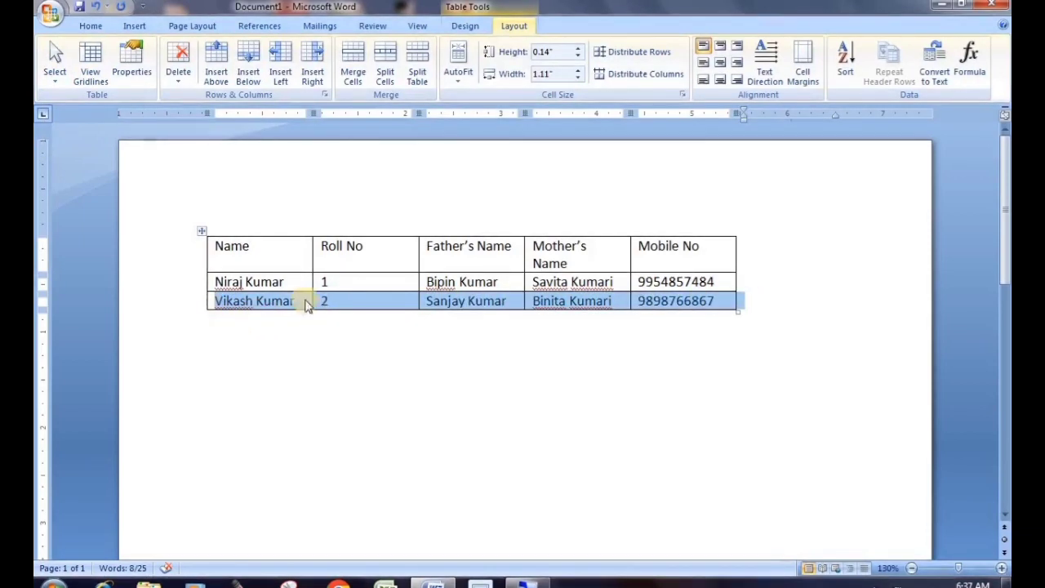
click(177, 70)
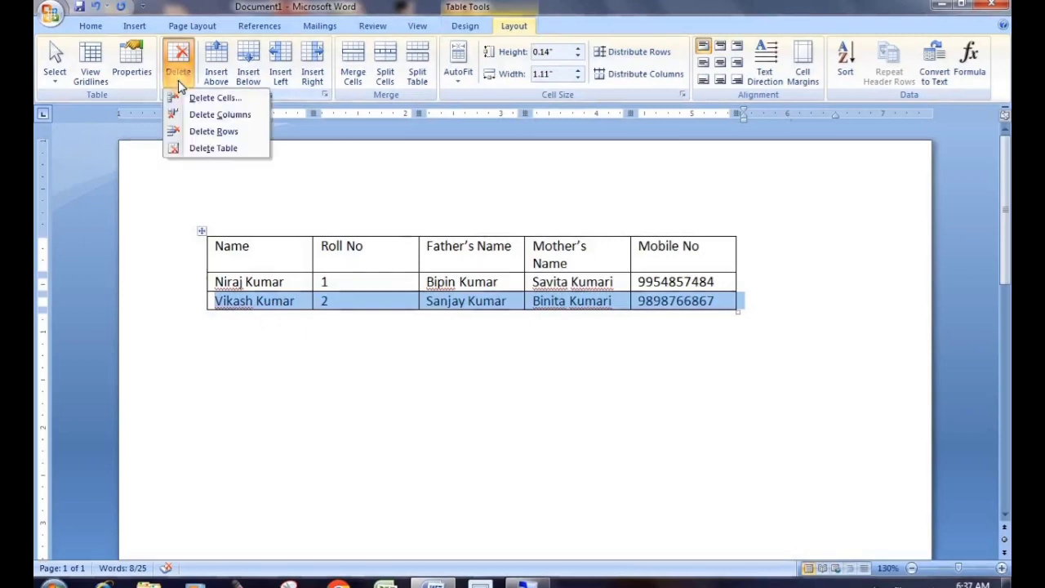
click(219, 133)
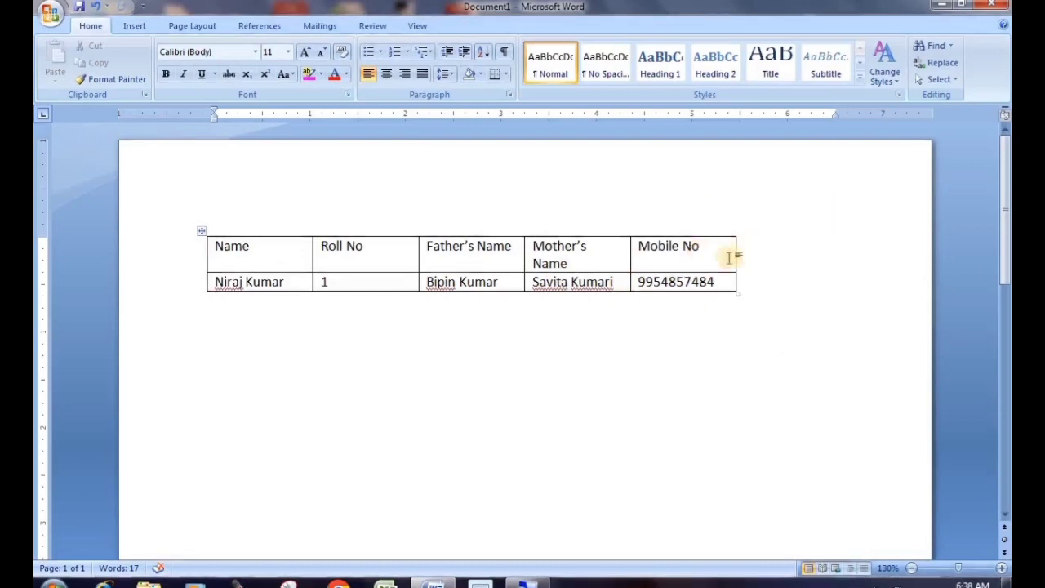
Select the entire Mobile No column at the table's right edge
click(663, 231)
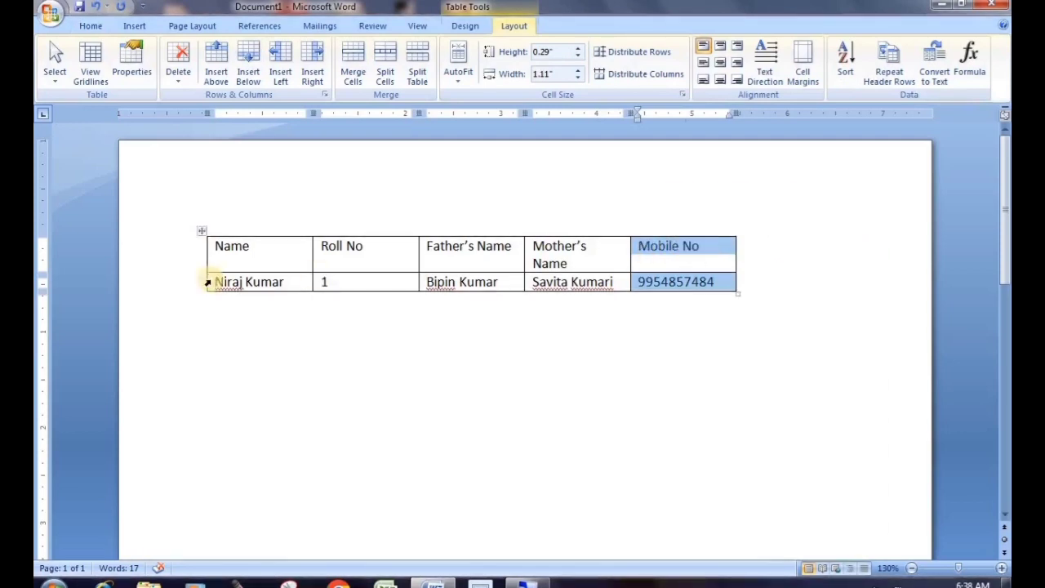
click(702, 245)
click(707, 228)
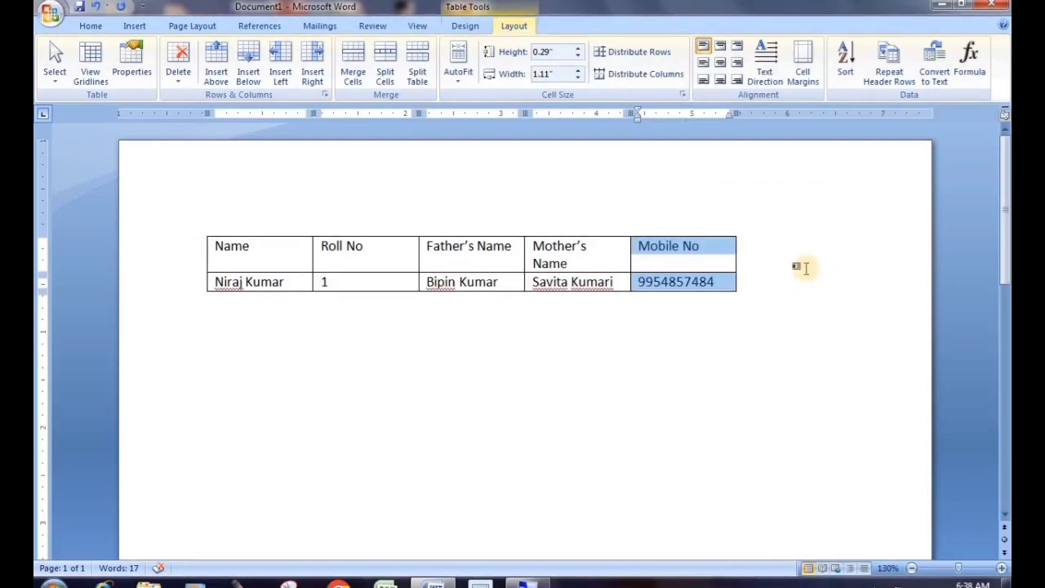
click(746, 282)
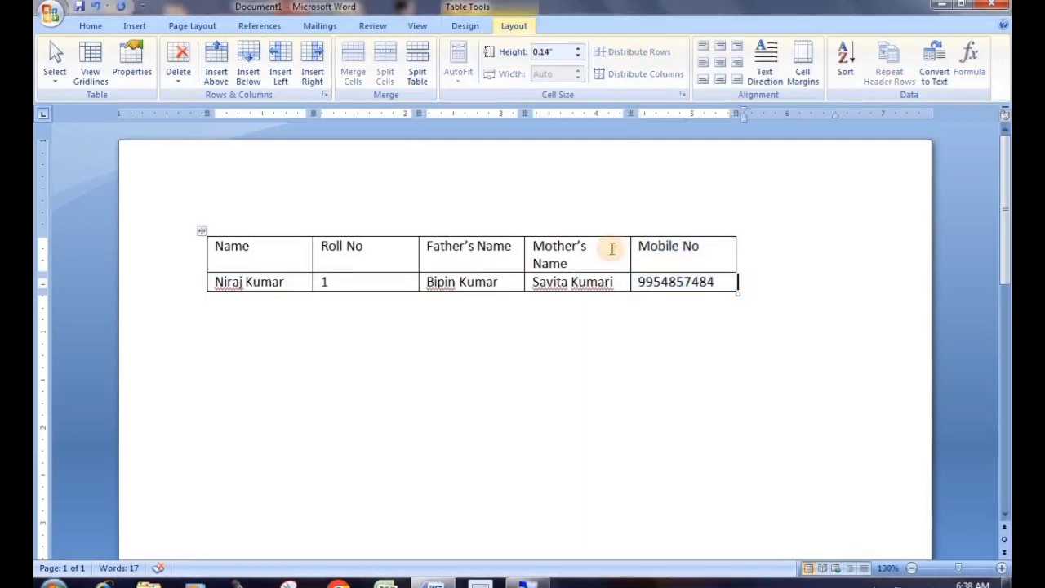
click(658, 232)
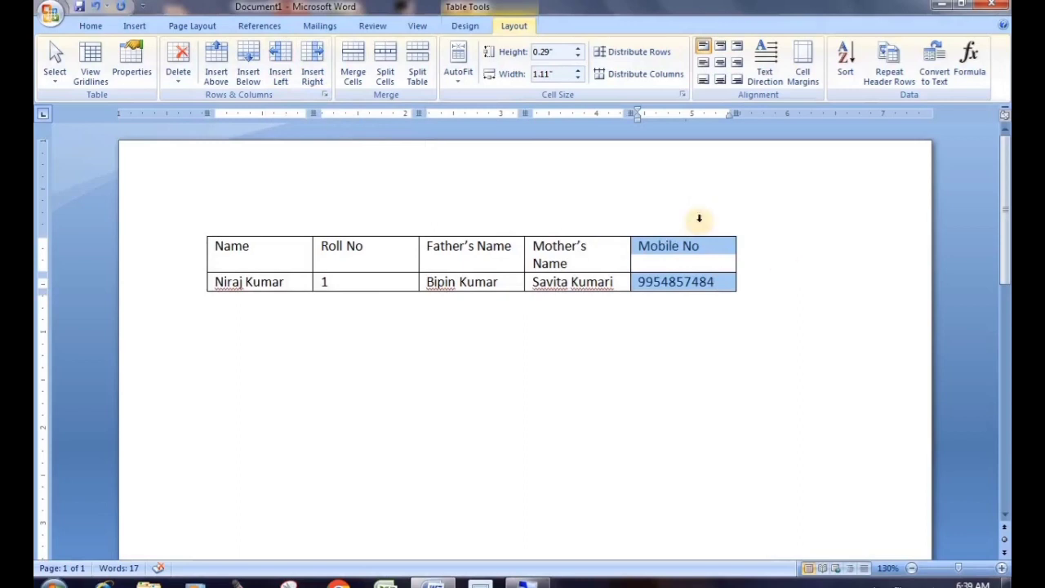
Insert an empty column to the right of the Mobile No column
click(315, 62)
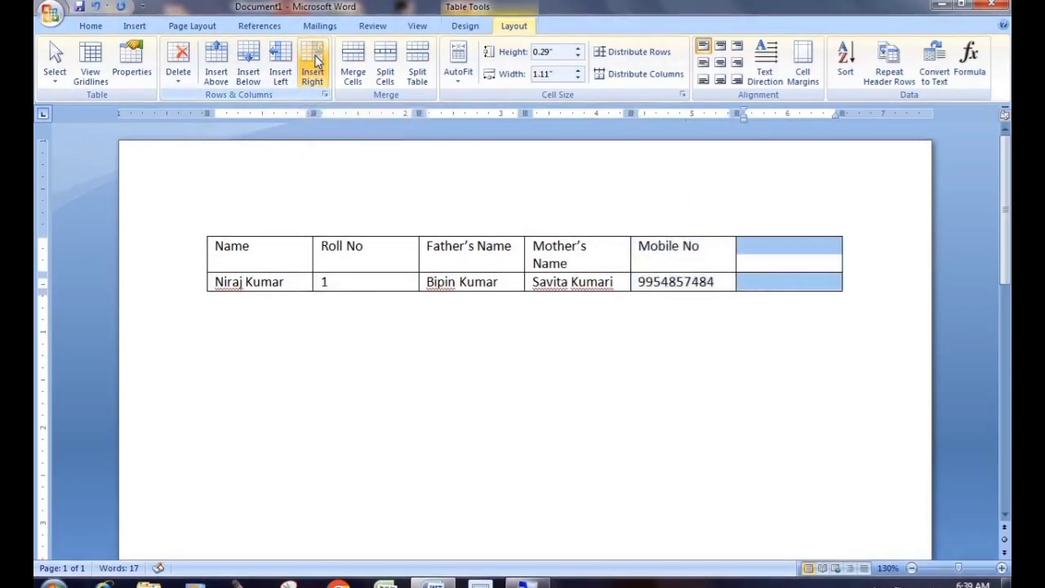
click(795, 252)
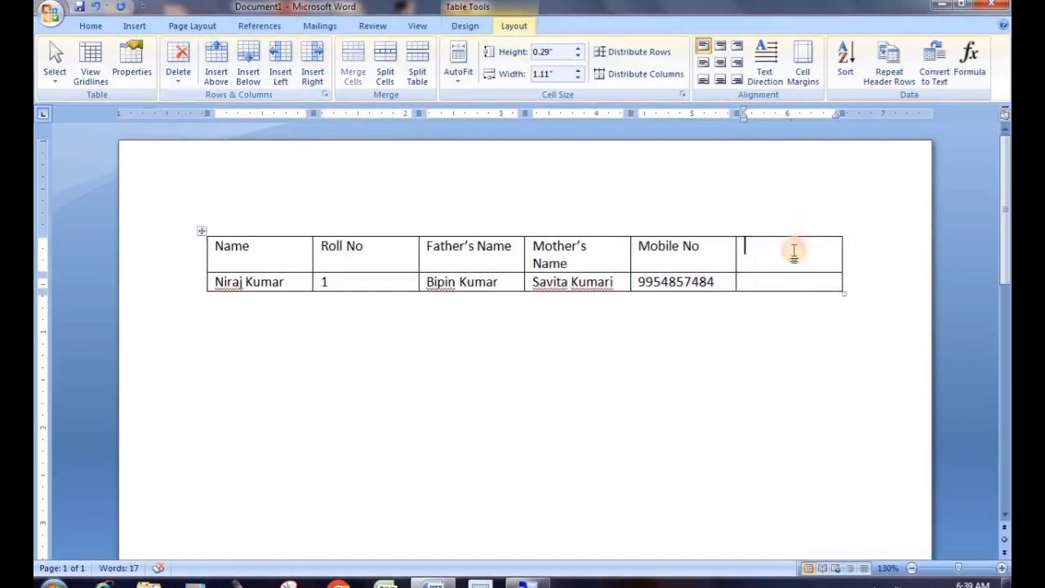
click(792, 279)
click(779, 249)
click(772, 282)
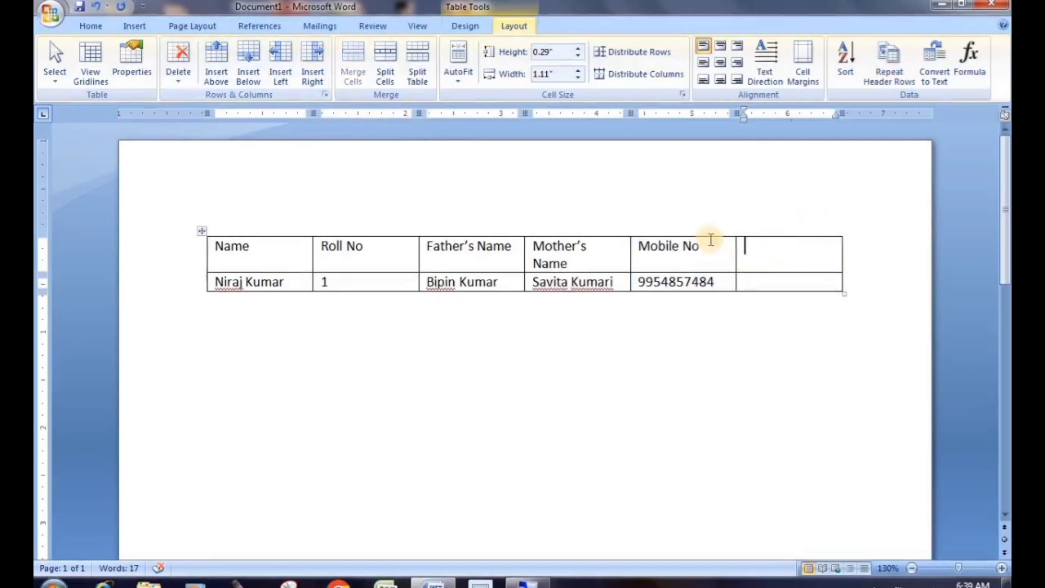
Insert another empty column to the left of the Mobile No column
click(672, 229)
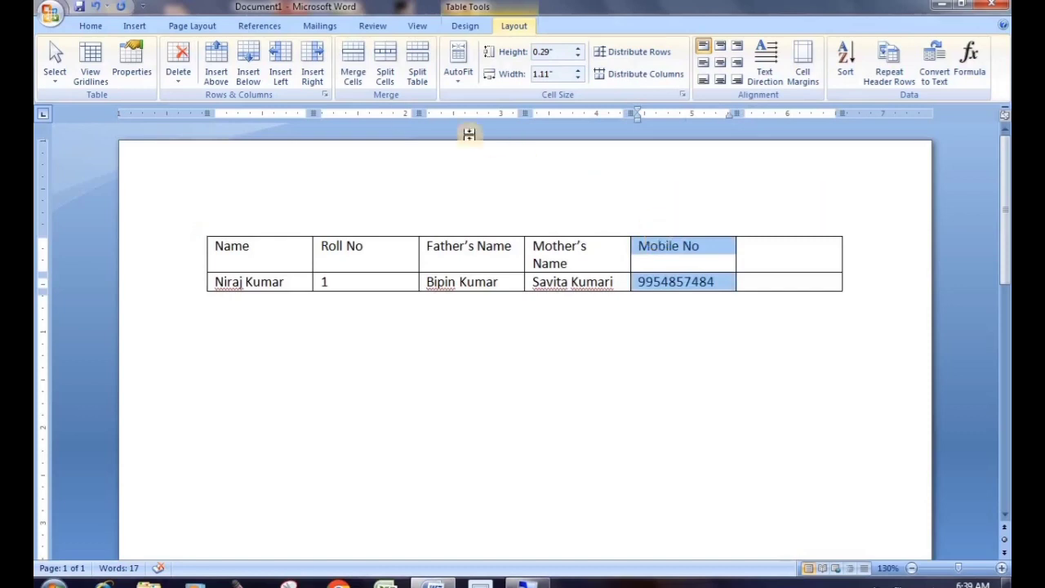
click(280, 73)
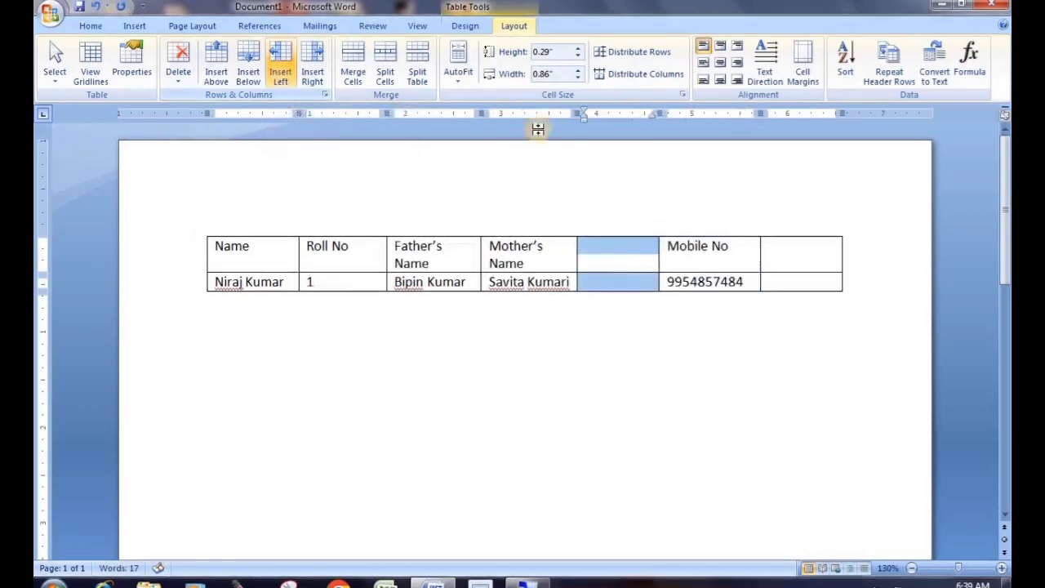
click(619, 245)
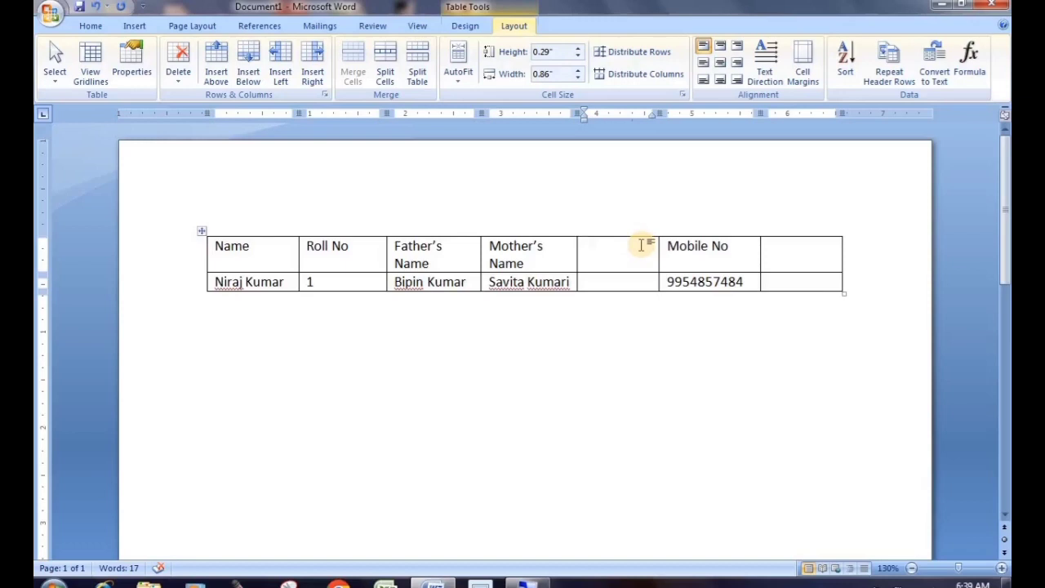
click(641, 245)
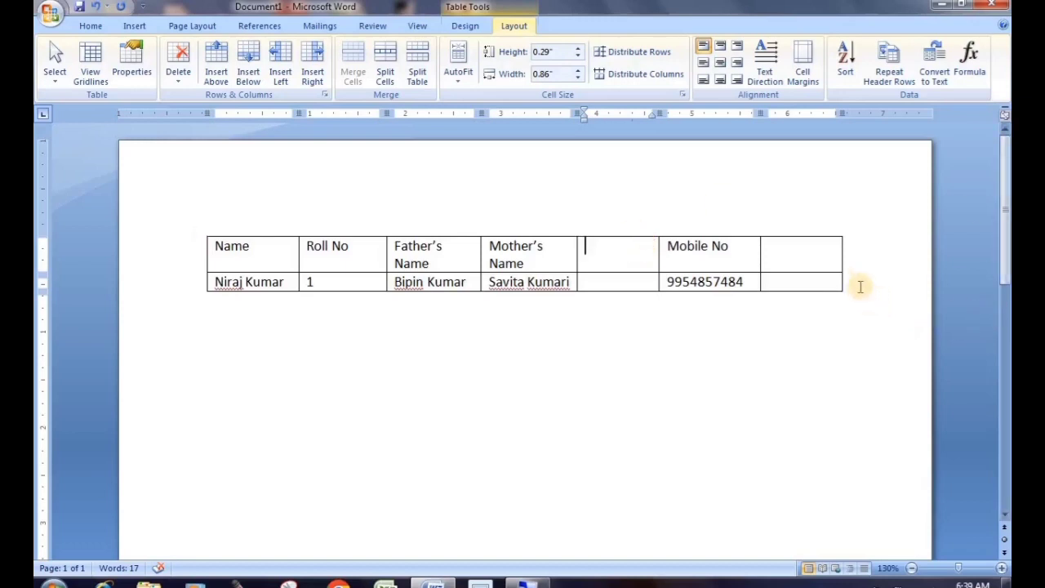
click(858, 280)
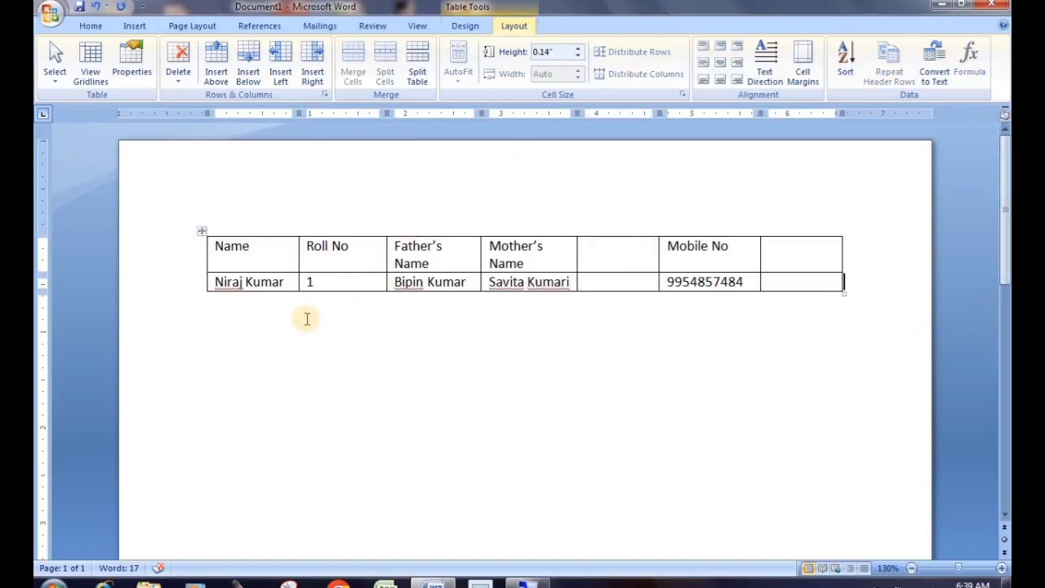
Add an empty row above and an empty row below the student's data row
click(152, 280)
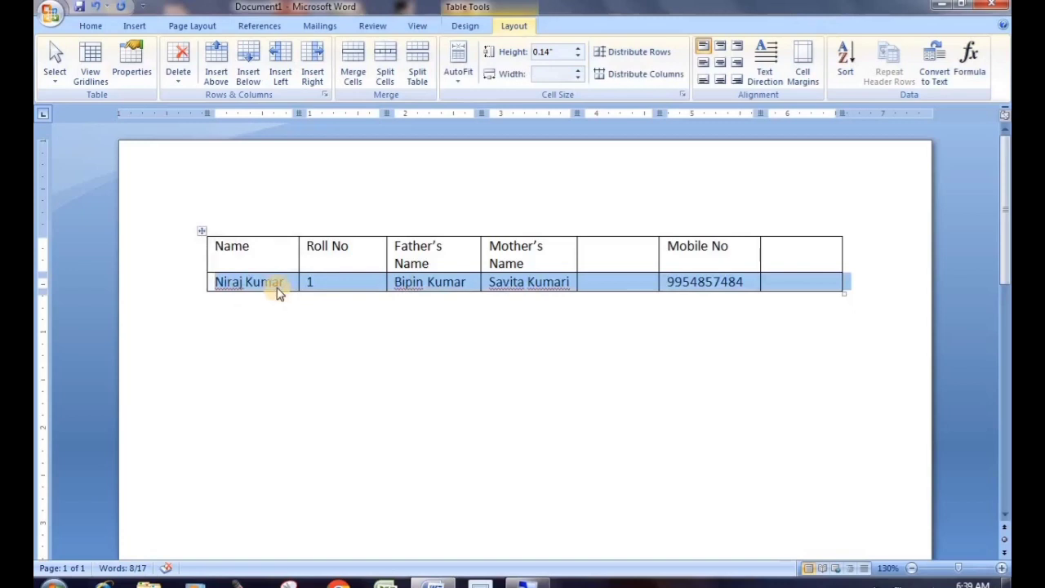
click(249, 75)
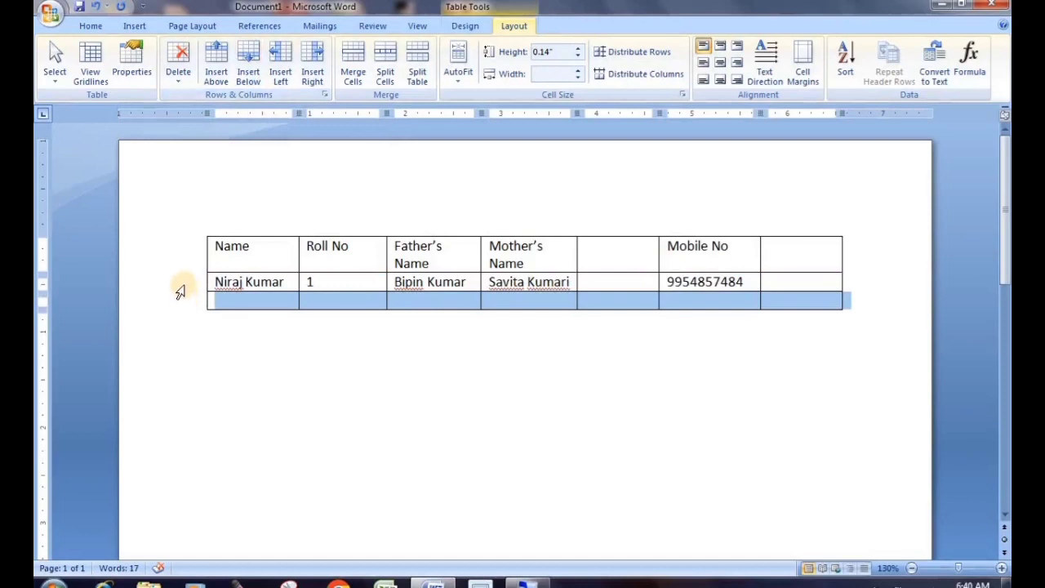
click(181, 284)
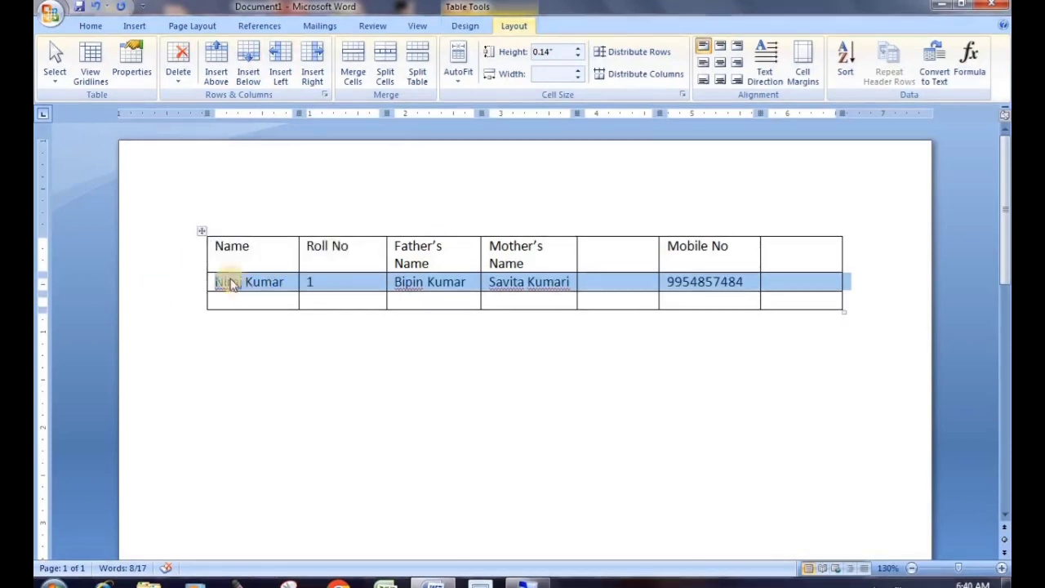
click(221, 72)
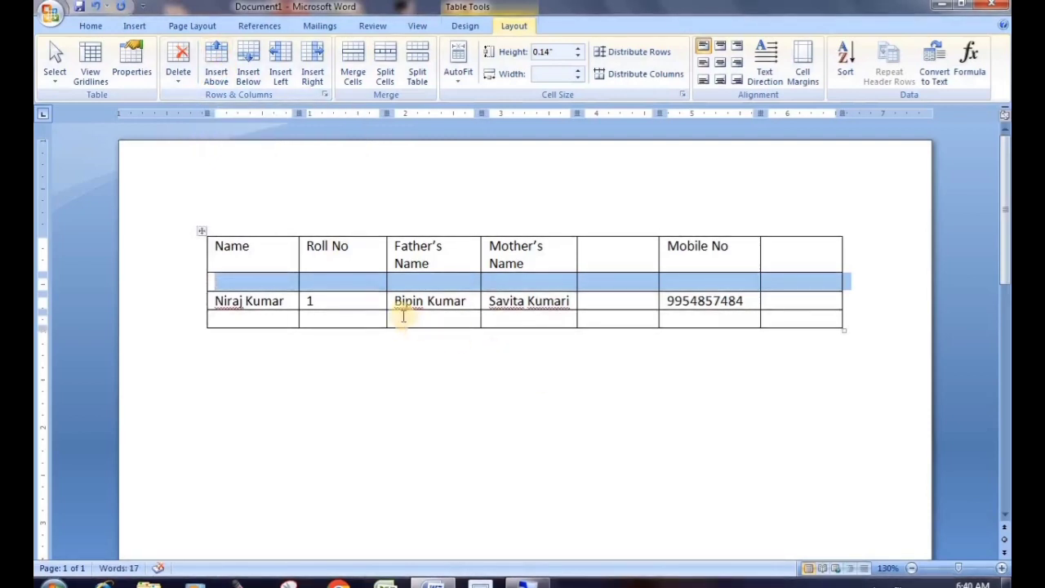
click(173, 300)
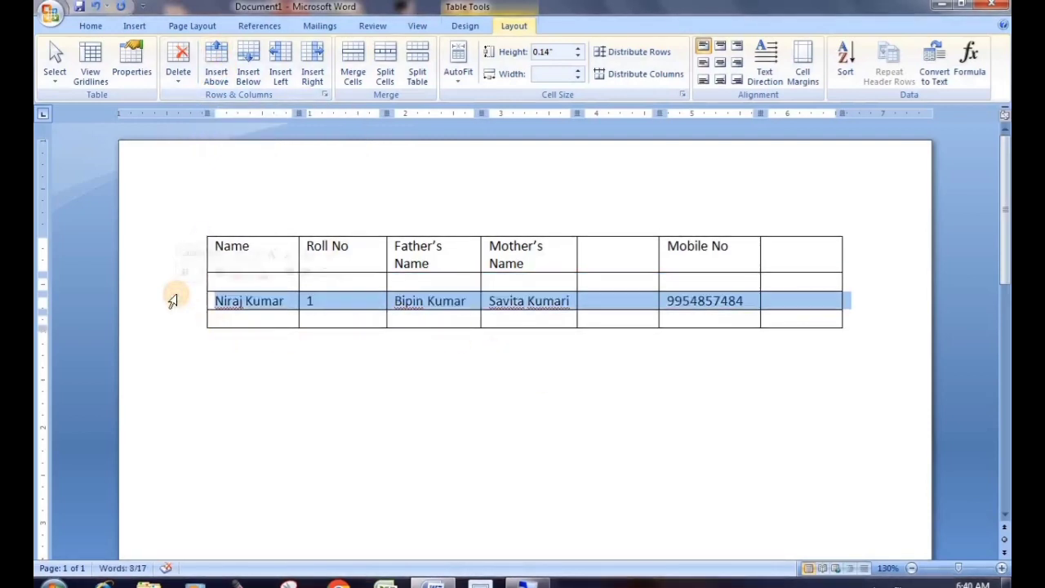
click(910, 283)
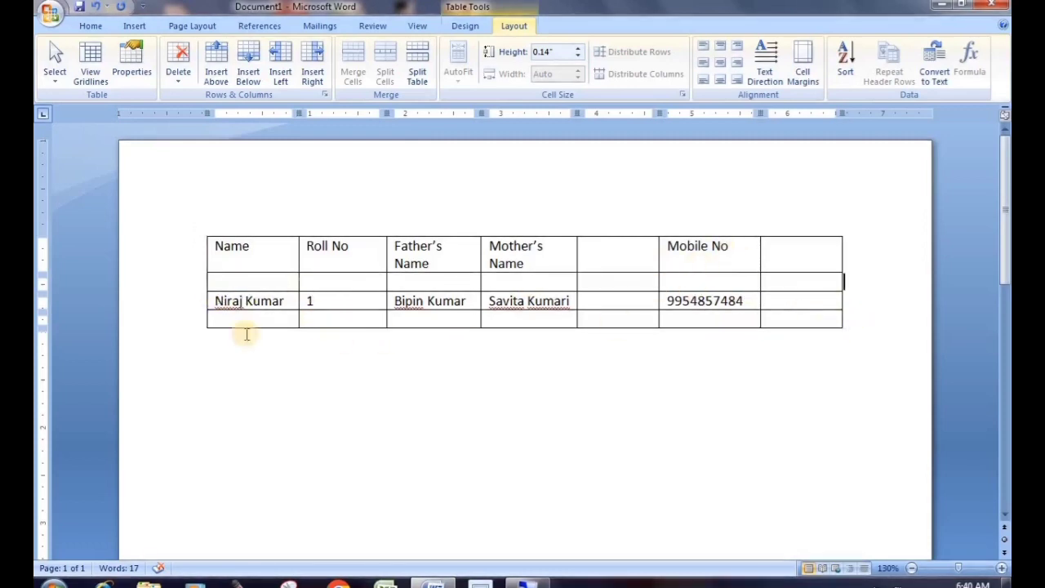
Add two more empty rows at the bottom of the table
click(171, 321)
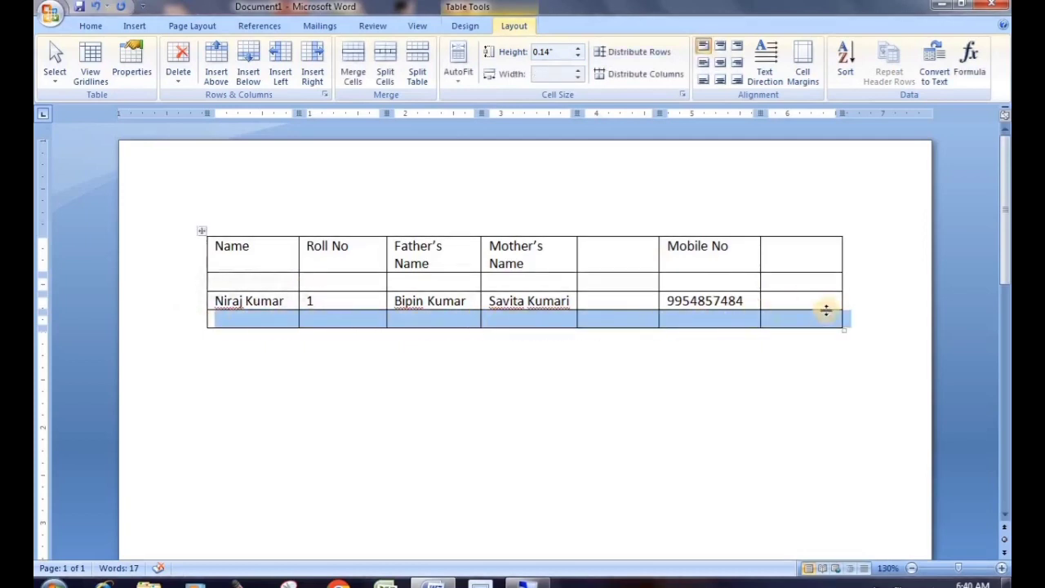
click(857, 317)
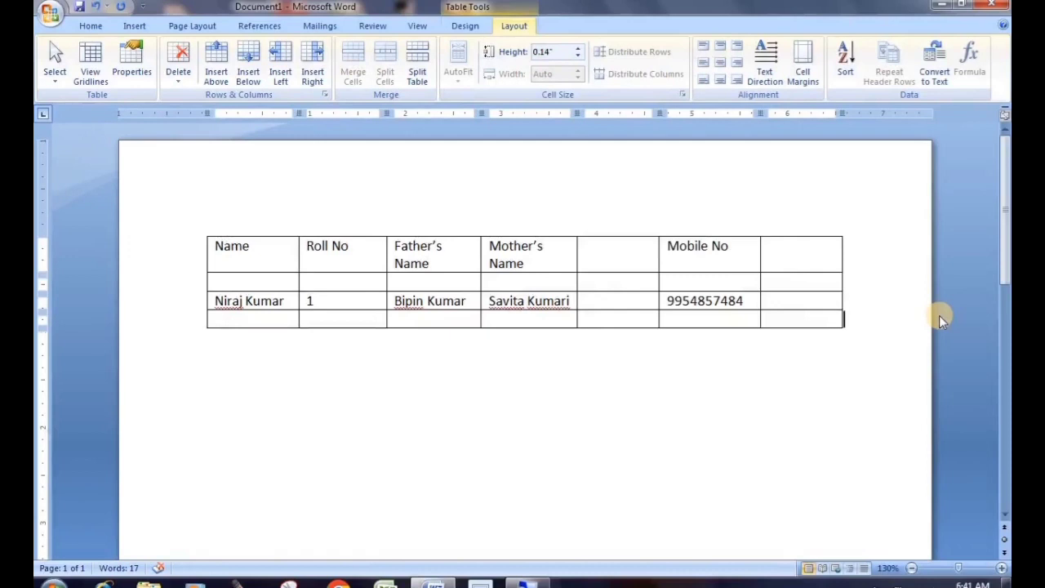
key(Return)
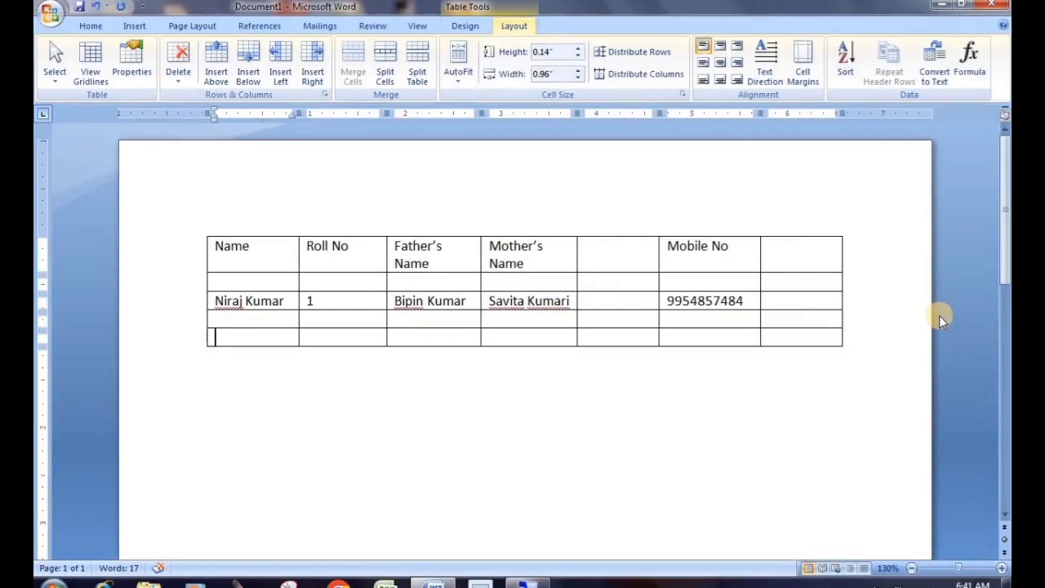
click(178, 348)
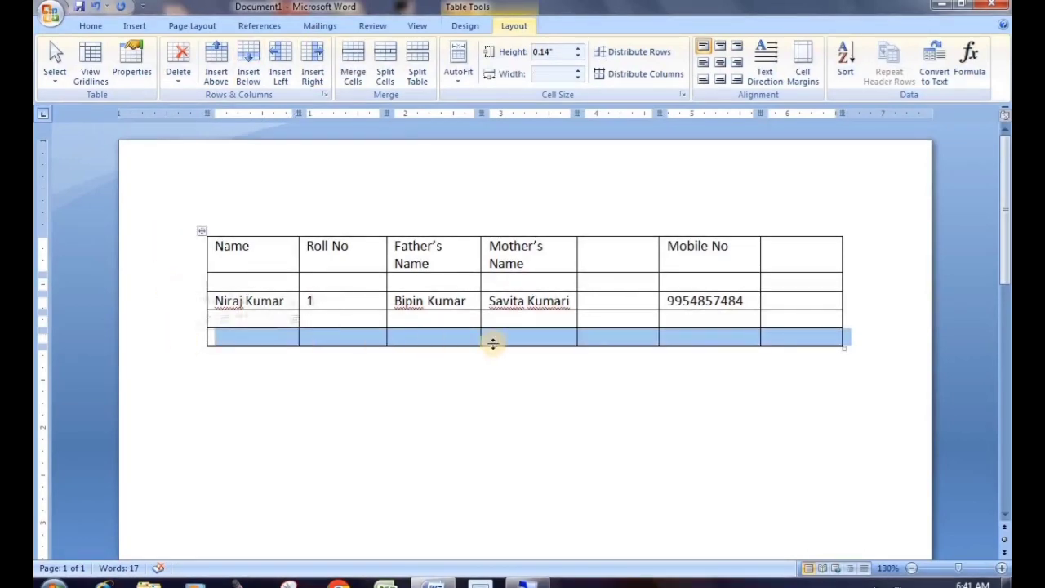
click(861, 336)
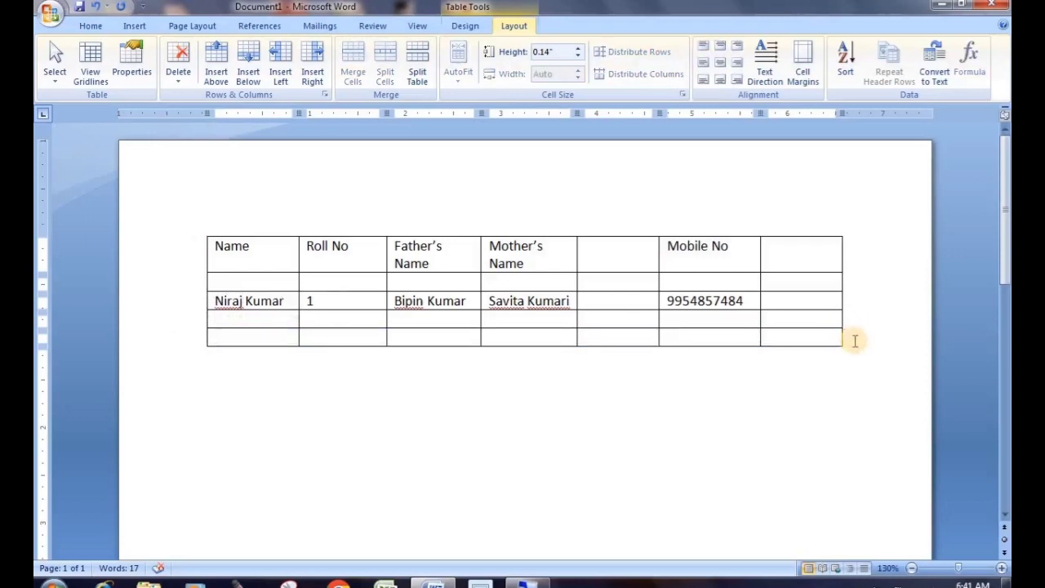
key(Return)
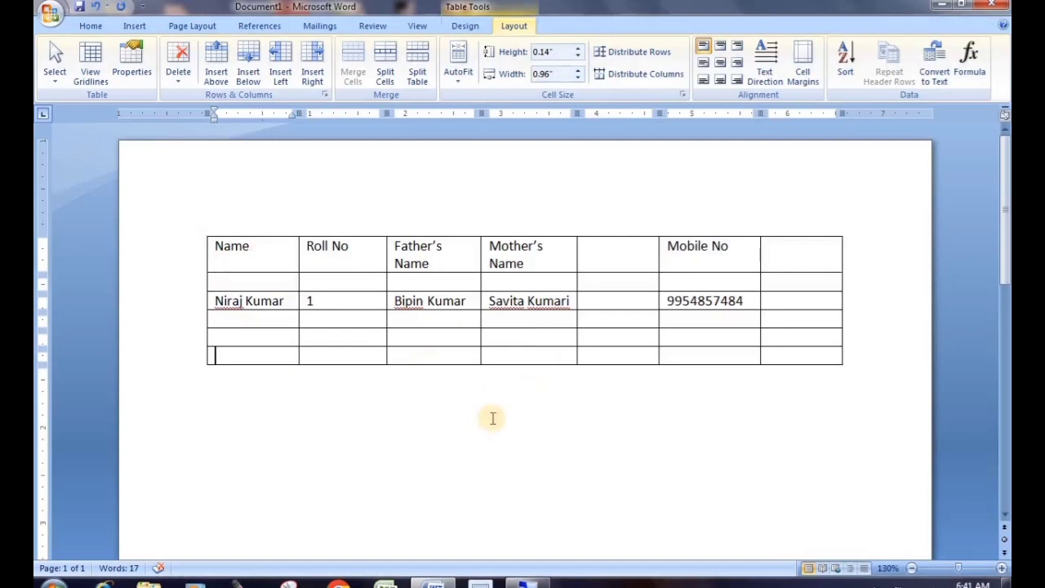
click(185, 255)
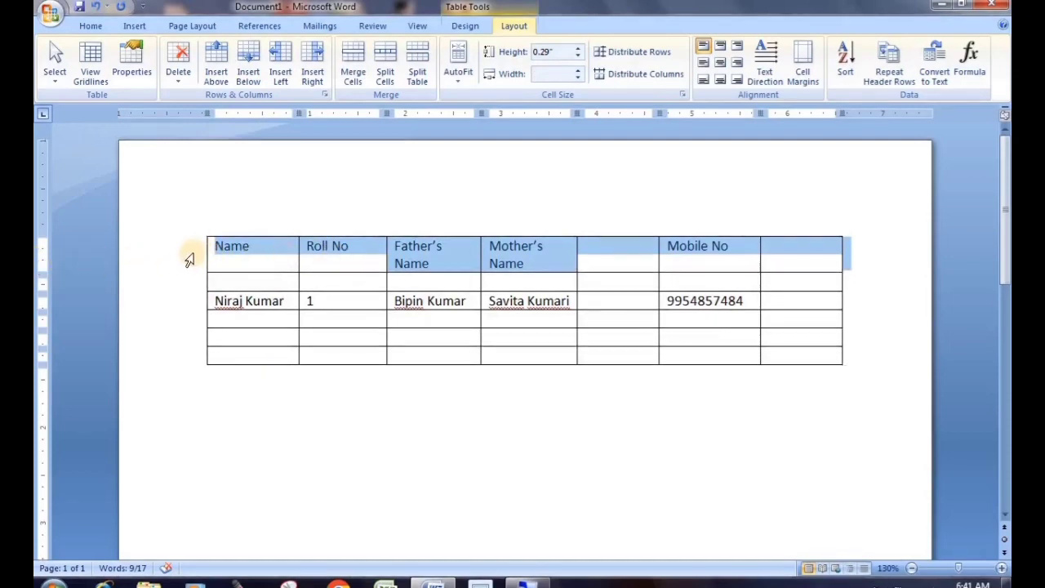
Insert an empty row above the table's header row
click(216, 73)
click(351, 299)
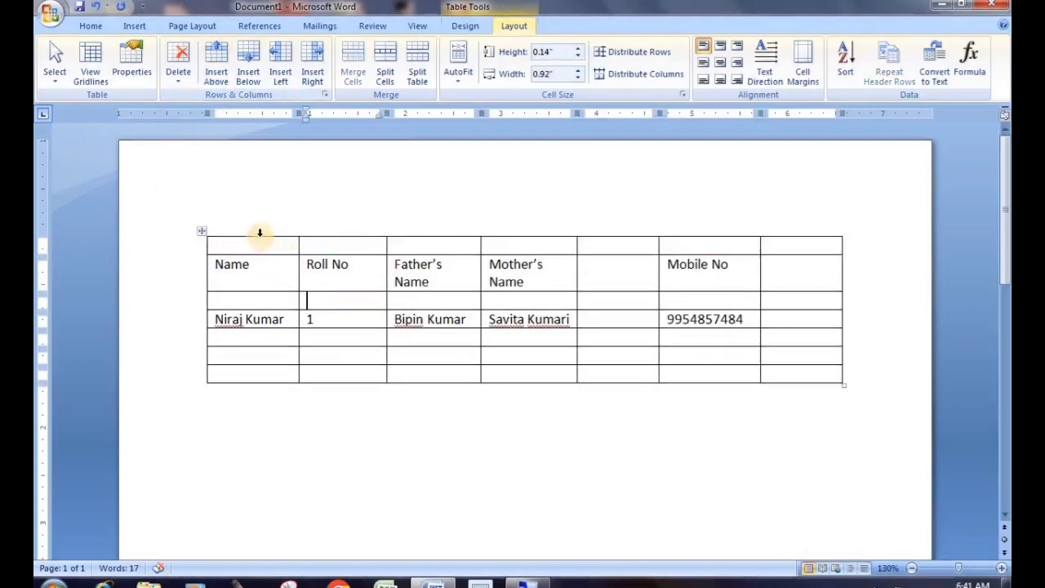
drag(243, 245, 811, 236)
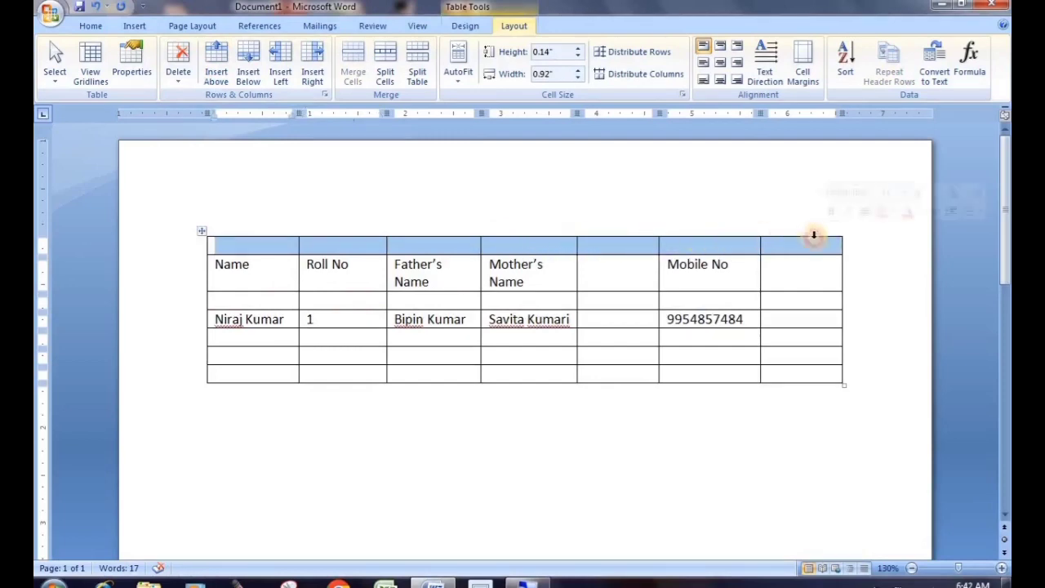
click(344, 364)
click(278, 245)
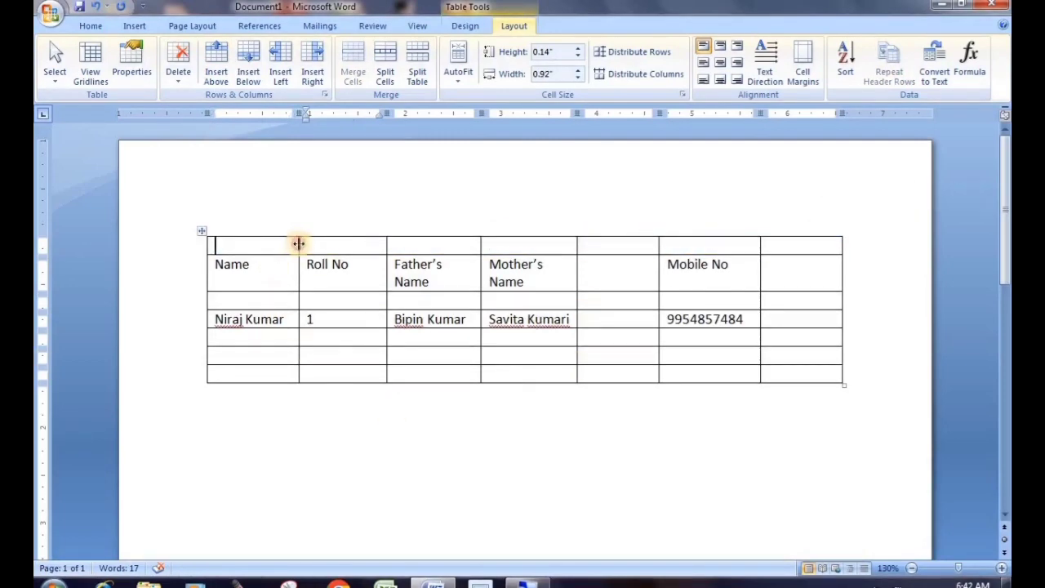
click(343, 245)
click(429, 245)
click(563, 238)
click(621, 243)
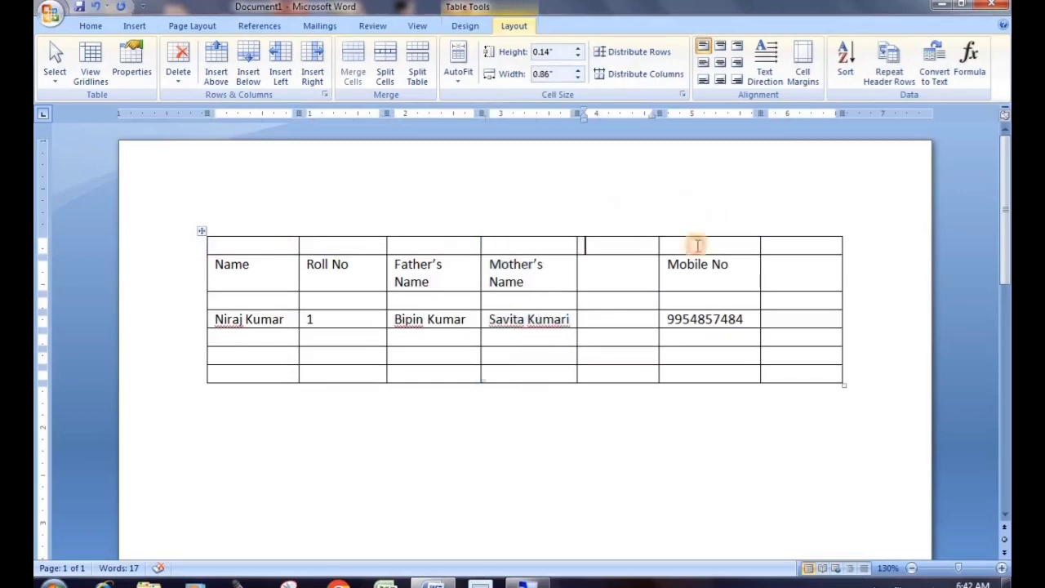
click(708, 243)
click(794, 242)
click(273, 245)
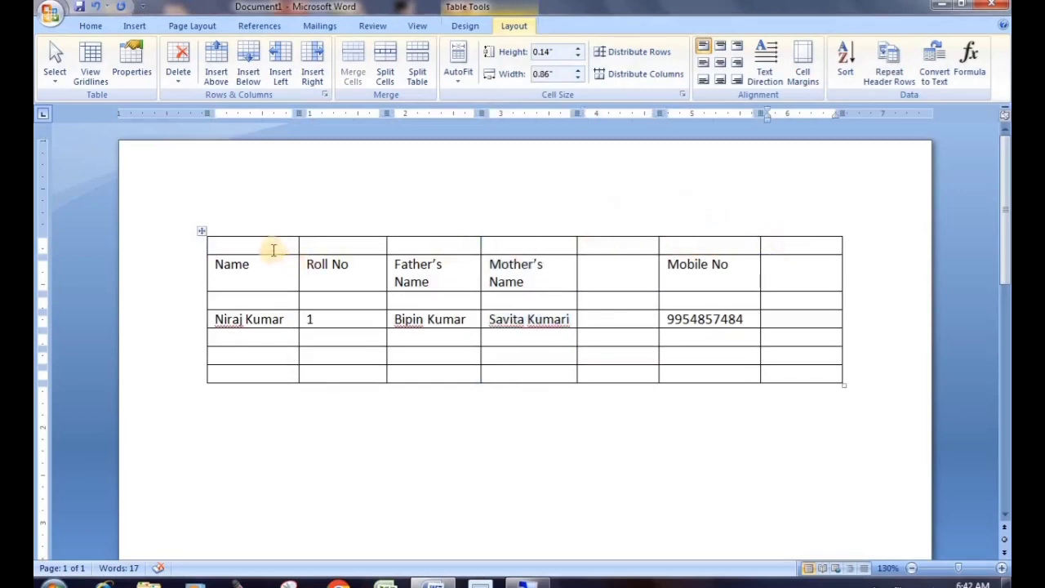
click(356, 246)
click(445, 244)
click(528, 241)
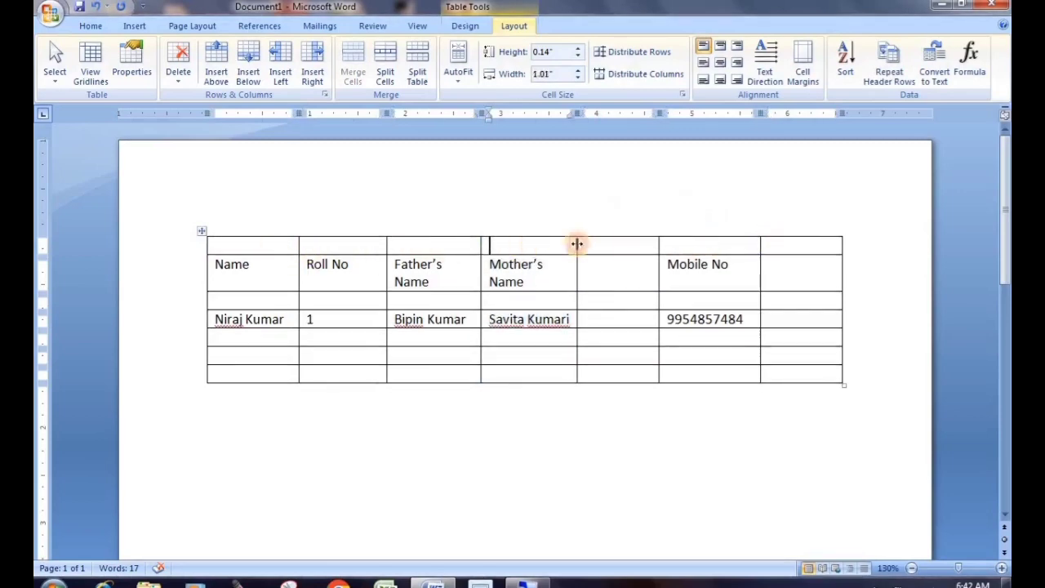
click(604, 242)
click(695, 242)
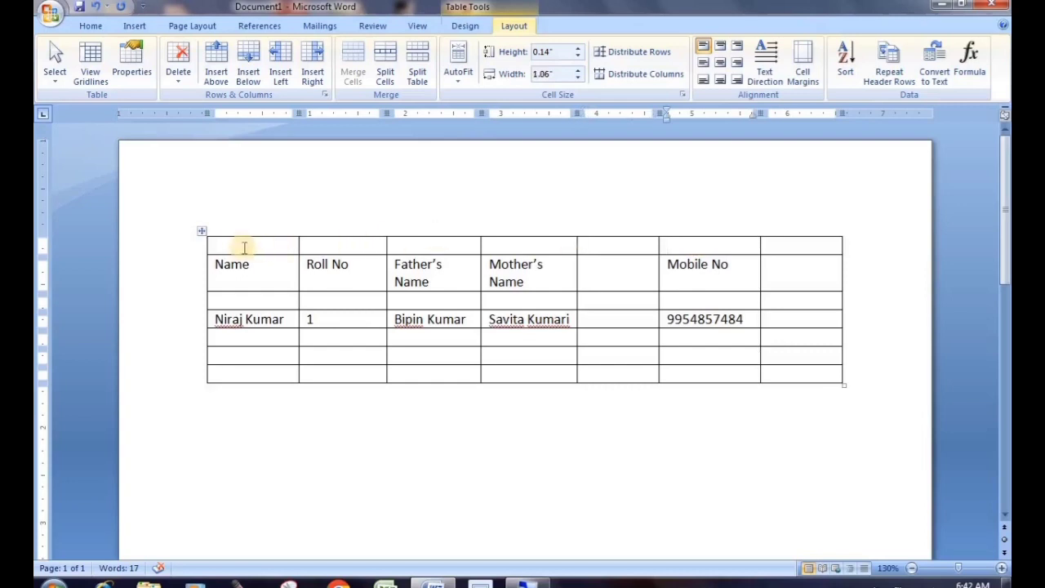
Put the caret in the new top row and open the Select dropdown
drag(243, 245, 651, 249)
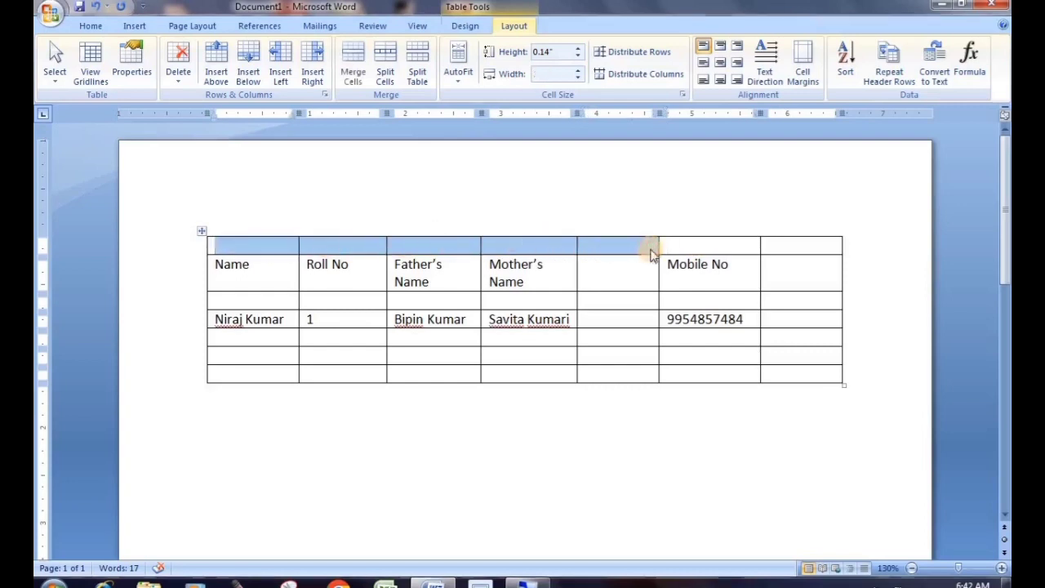
click(634, 260)
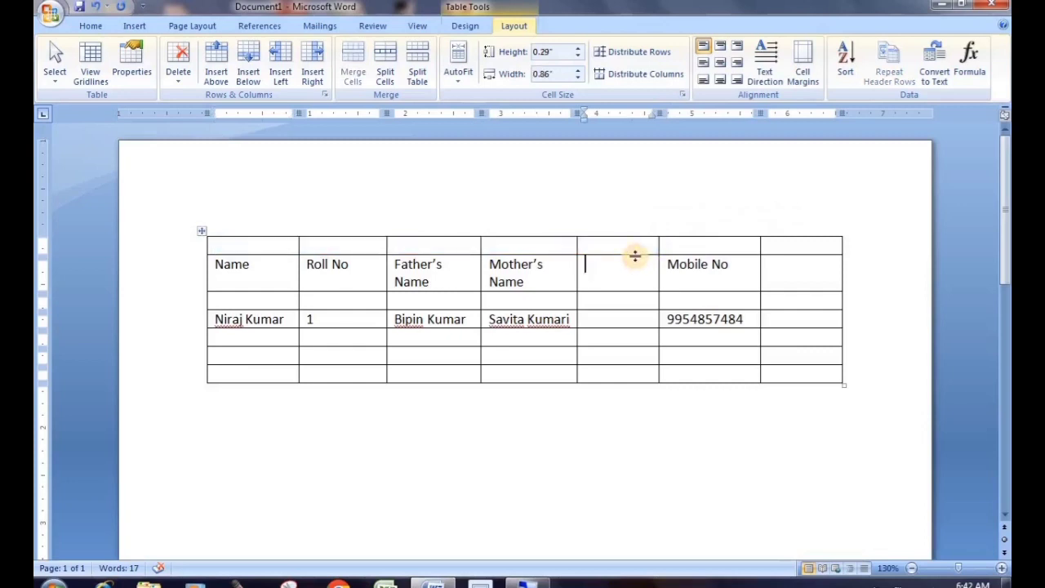
click(276, 247)
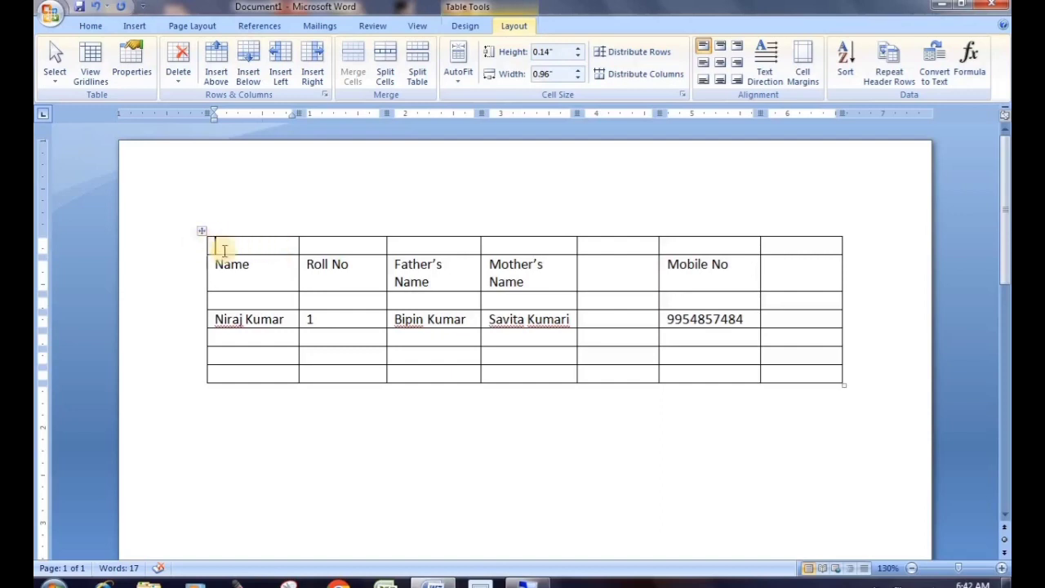
drag(227, 246, 782, 234)
click(464, 270)
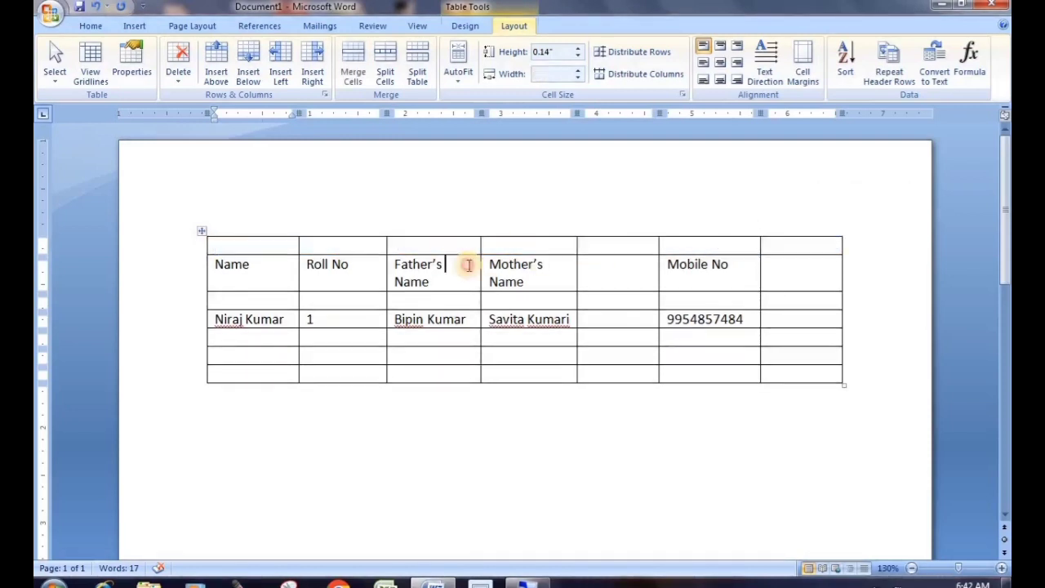
click(248, 241)
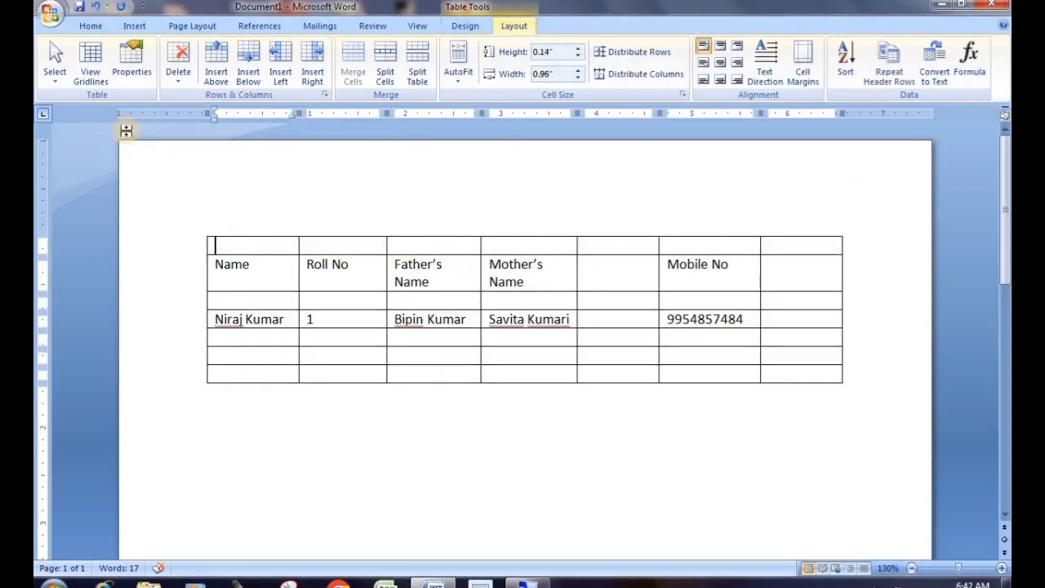
click(55, 71)
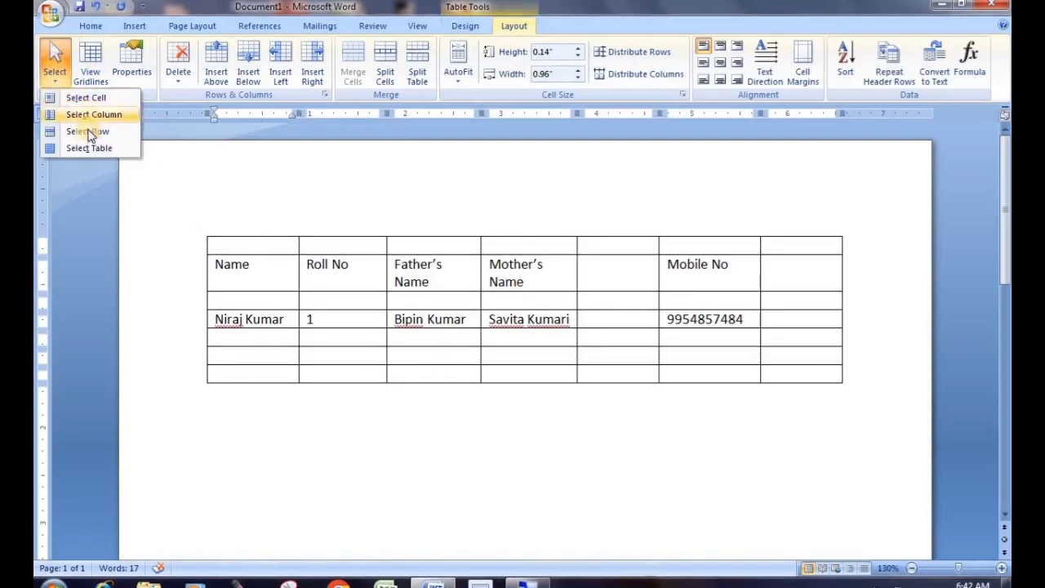
Select the empty top row and merge its cells into a single cell
click(87, 131)
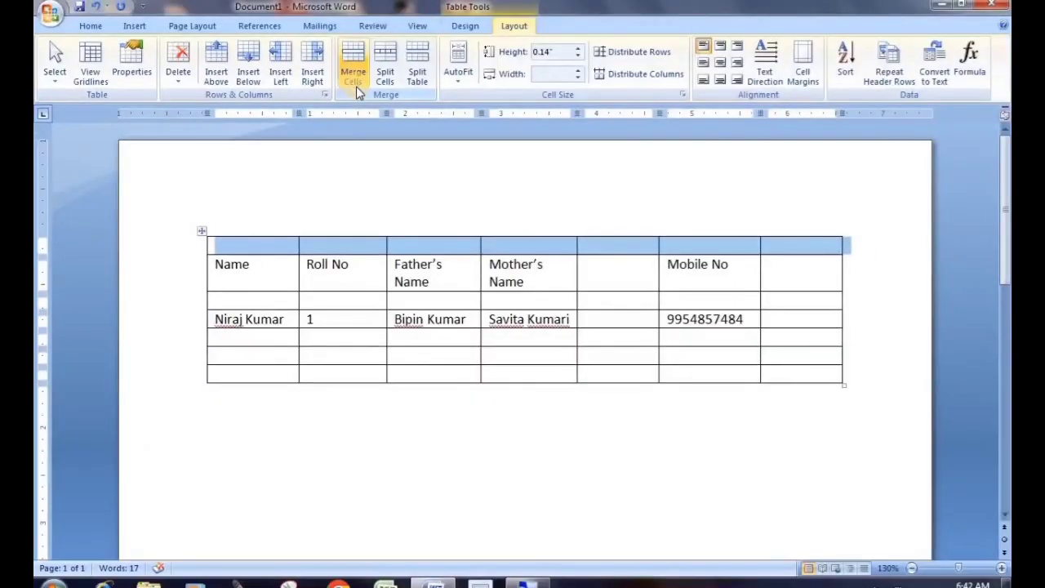
click(357, 79)
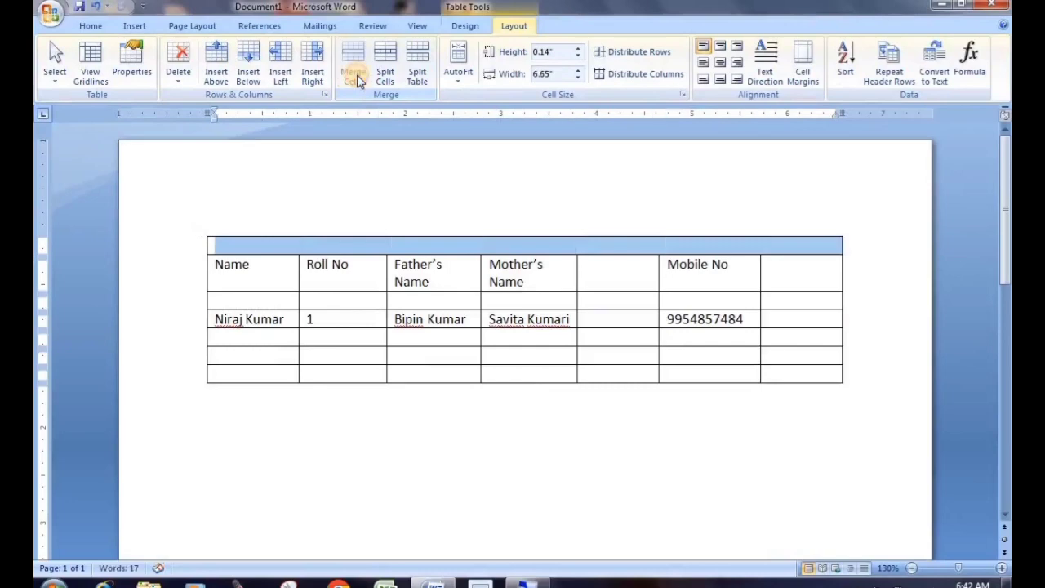
click(379, 245)
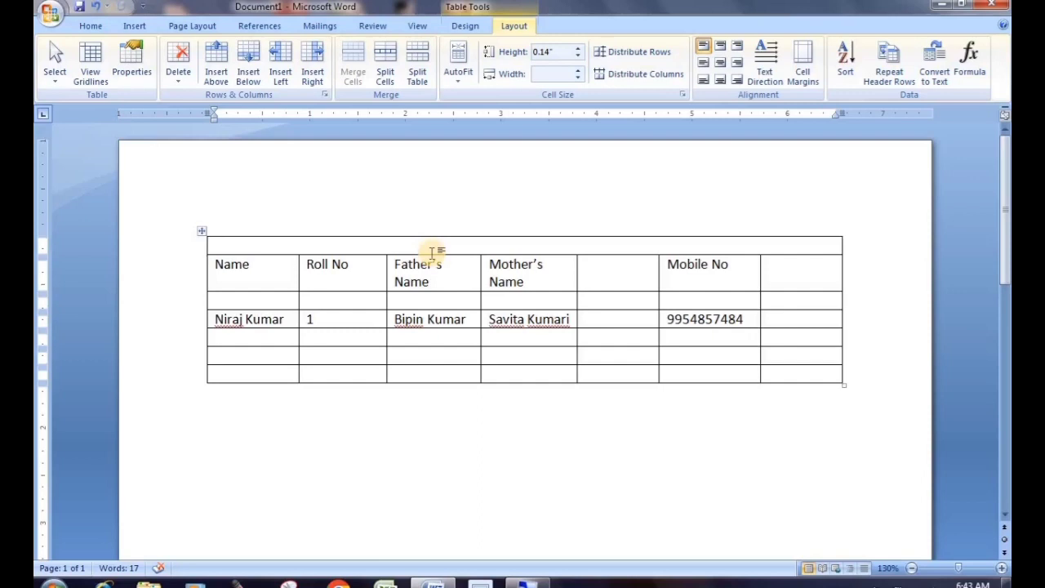
Type the title 'S.D.P Public School' in the merged top row
text(S.D.P Pu)
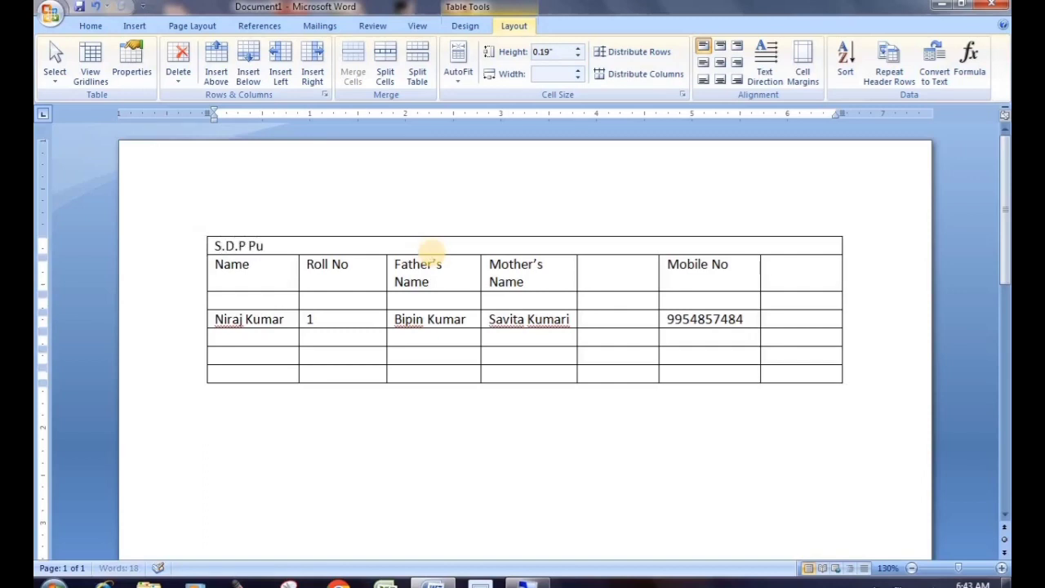
text(blic As)
key(BackSpace)
key(BackSpace)
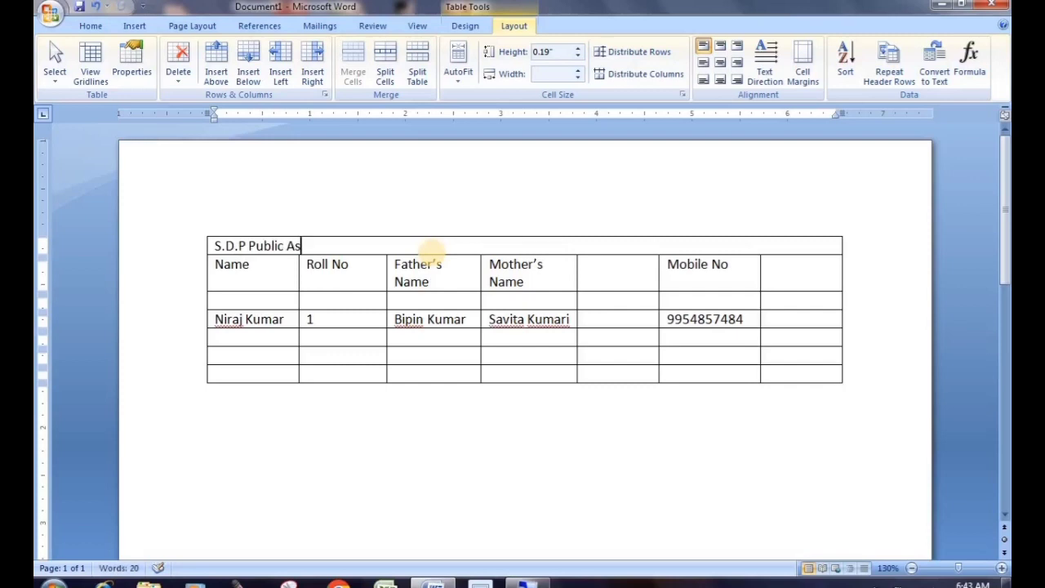
text(School)
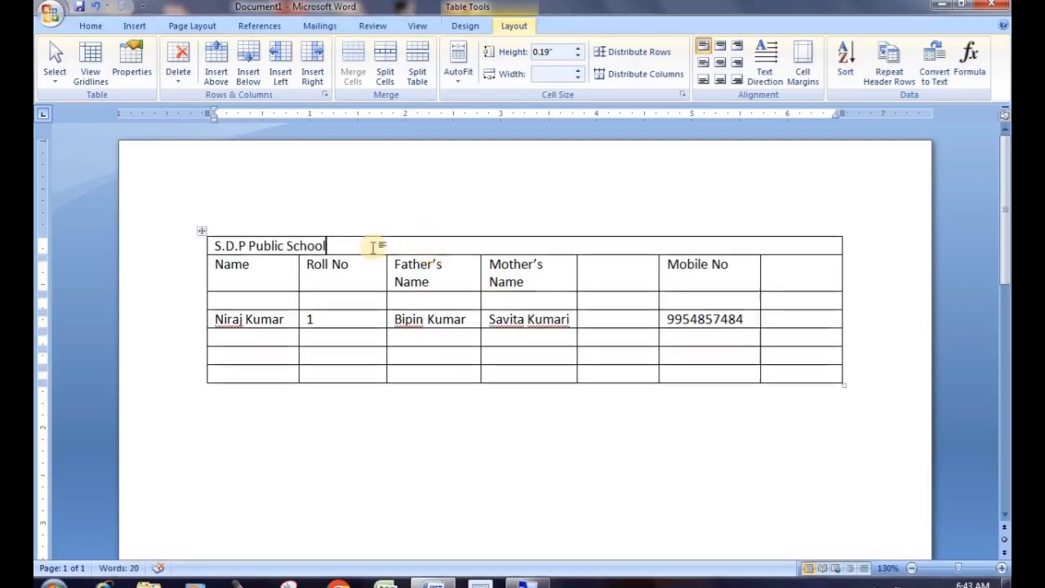
drag(334, 245, 198, 241)
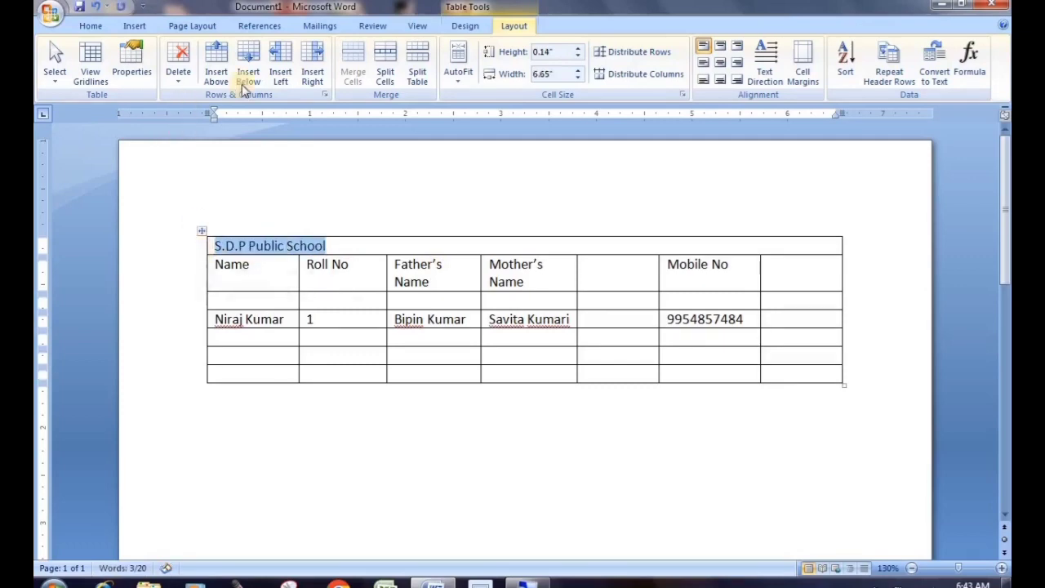
Centre the title, grow it to 16 pt and colour it red
click(88, 25)
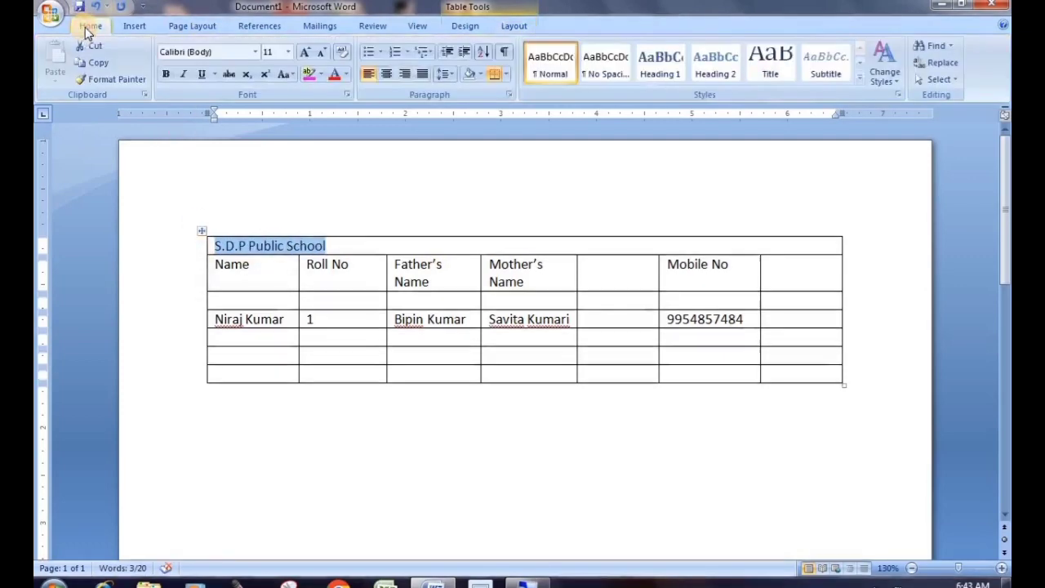
click(385, 74)
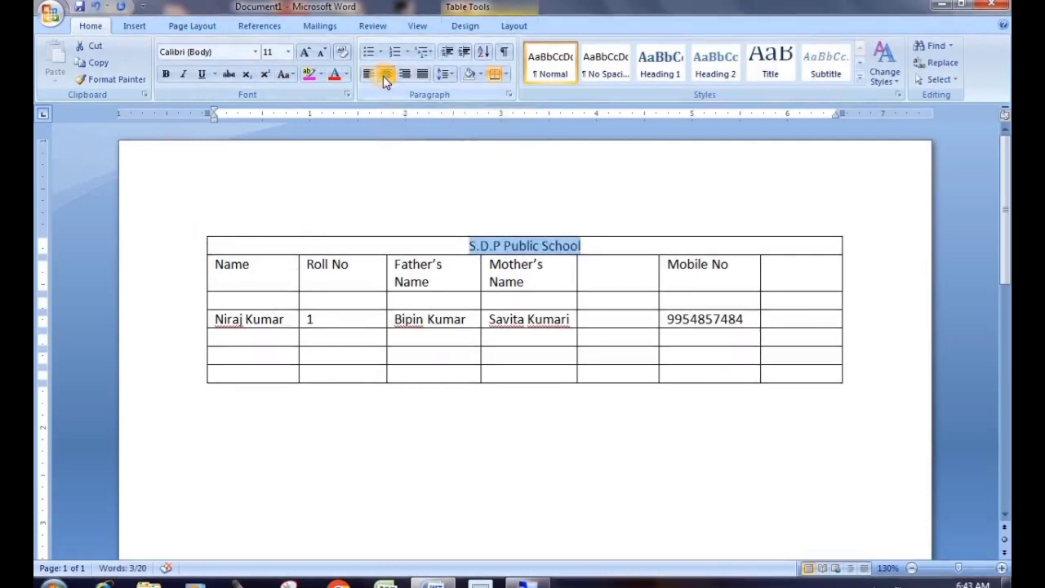
click(304, 52)
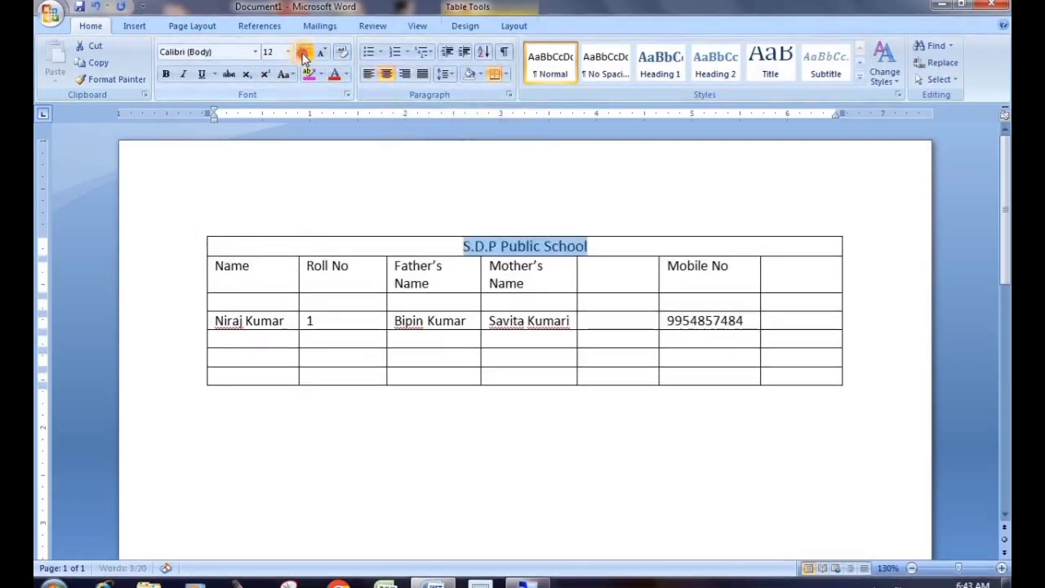
click(304, 52)
click(303, 53)
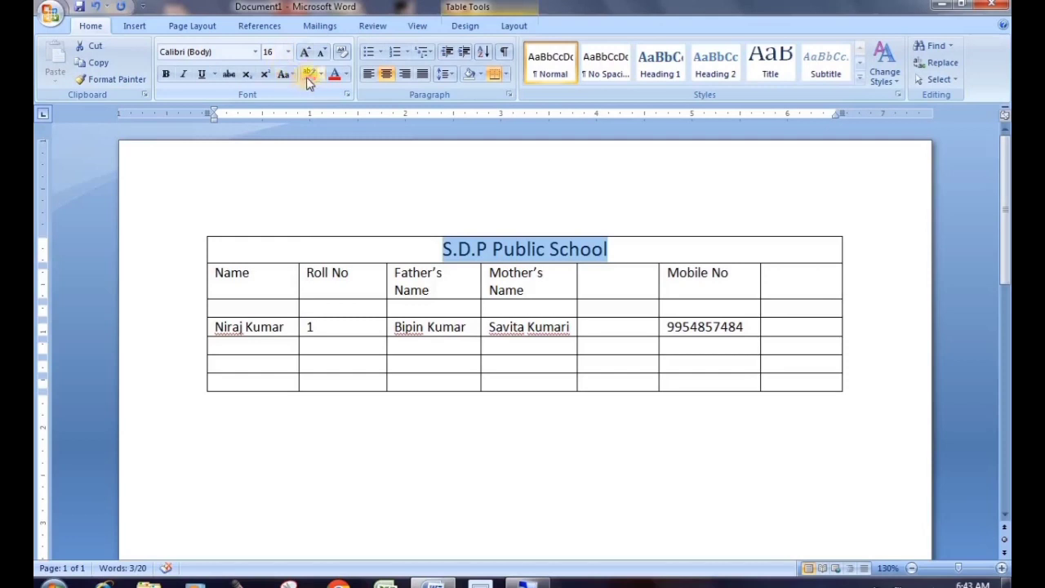
click(321, 74)
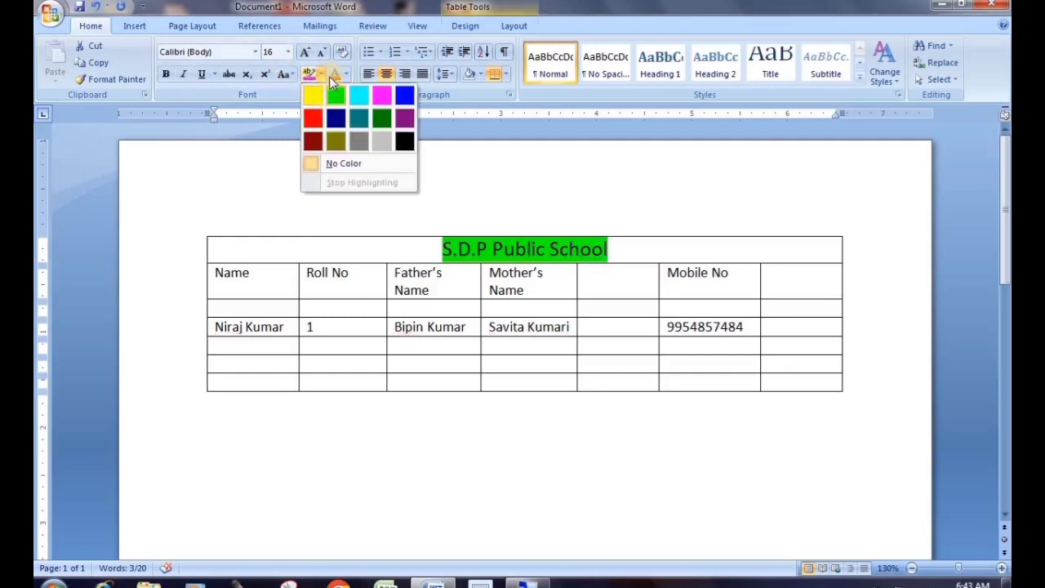
click(346, 73)
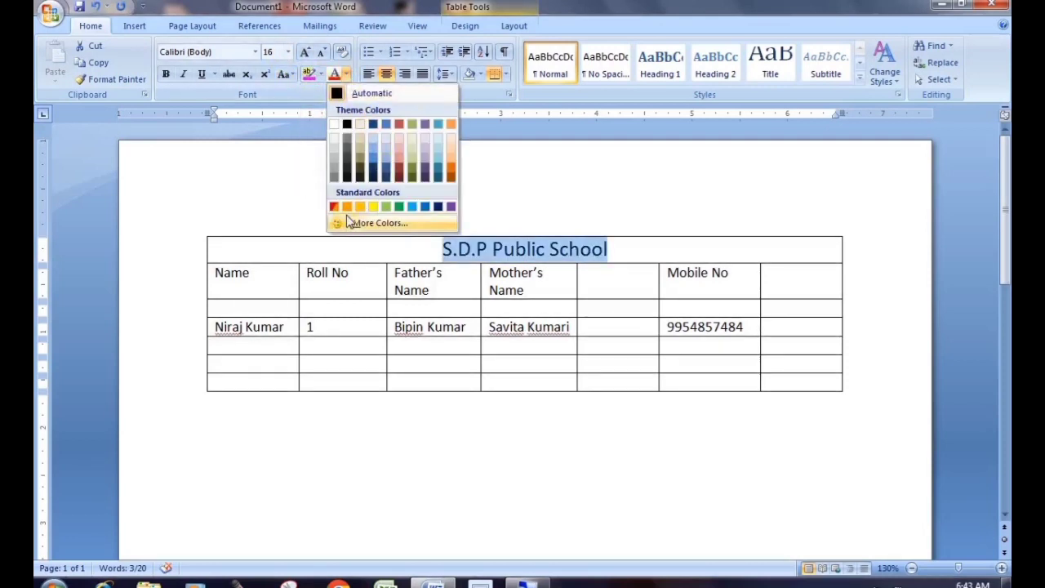
click(348, 208)
click(634, 256)
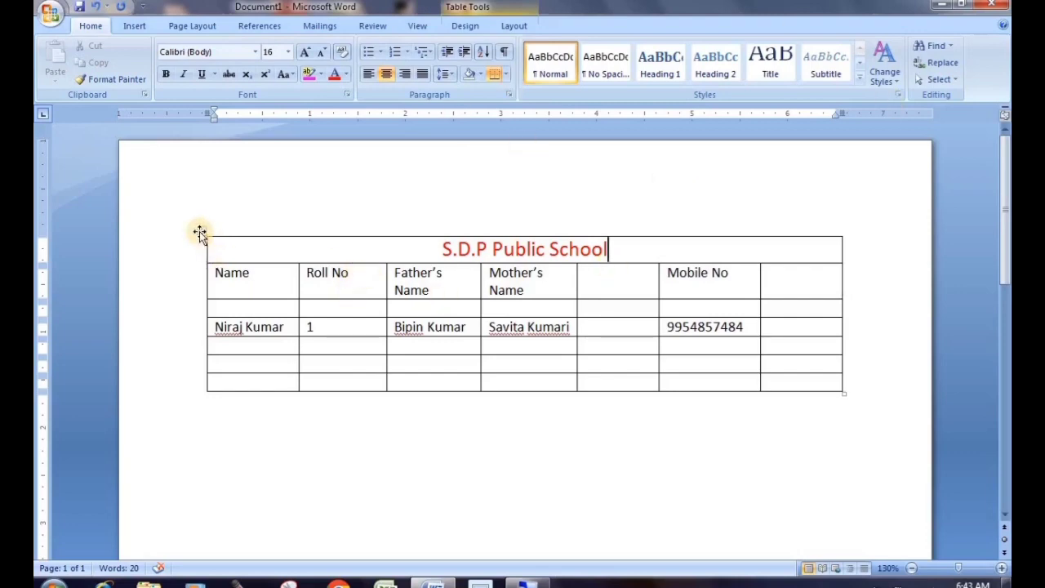
click(441, 248)
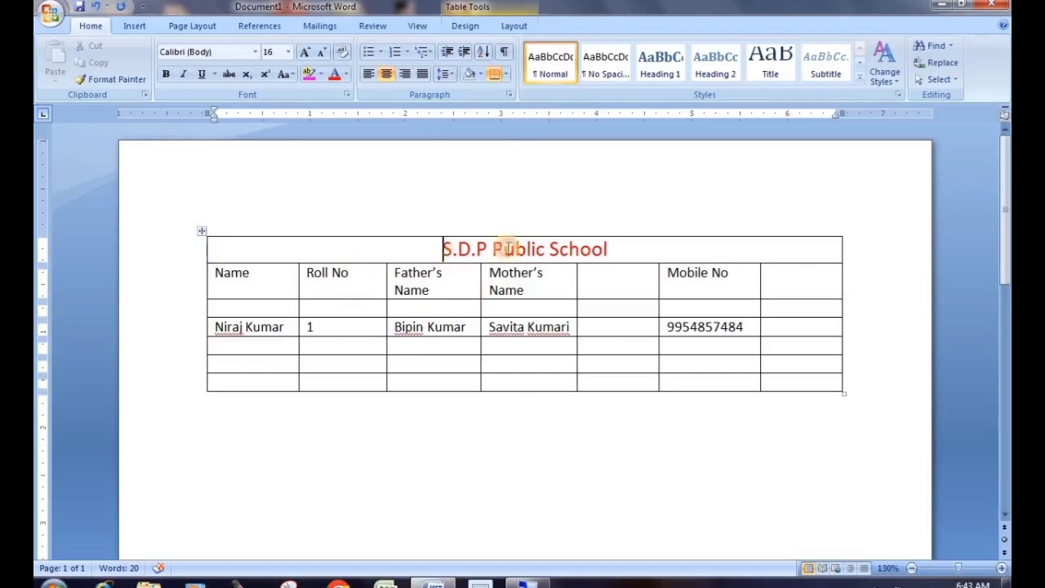
Merge the blank cells under Father's and Mother's Name into one block
shift+click(596, 248)
click(616, 279)
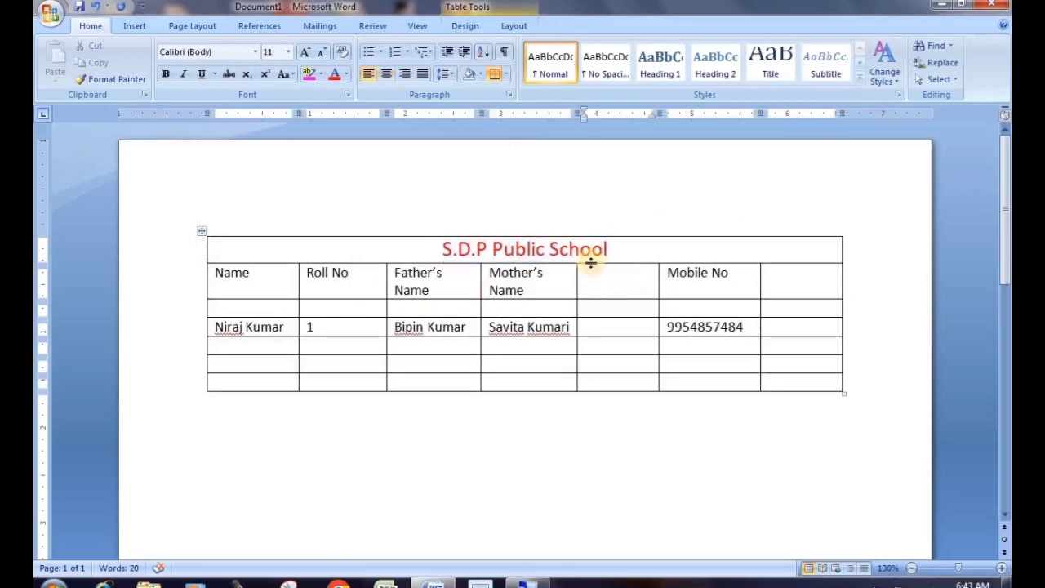
click(320, 286)
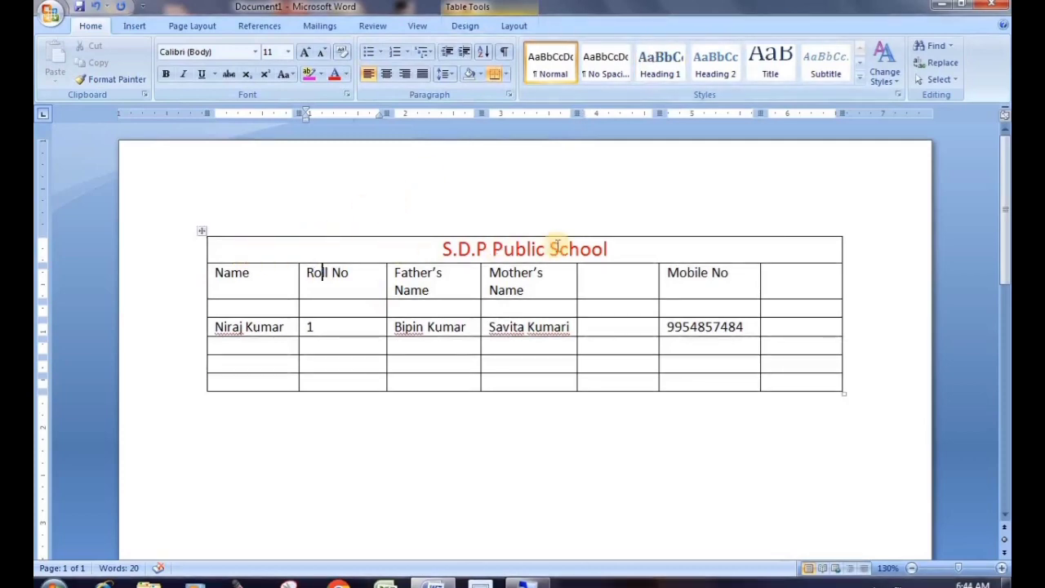
click(514, 26)
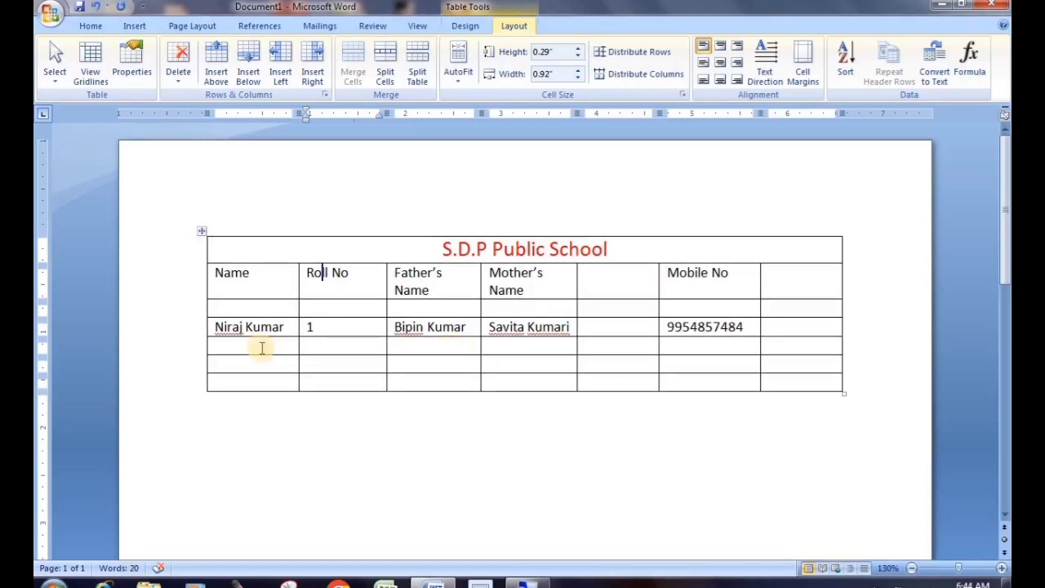
click(419, 346)
drag(419, 346, 535, 382)
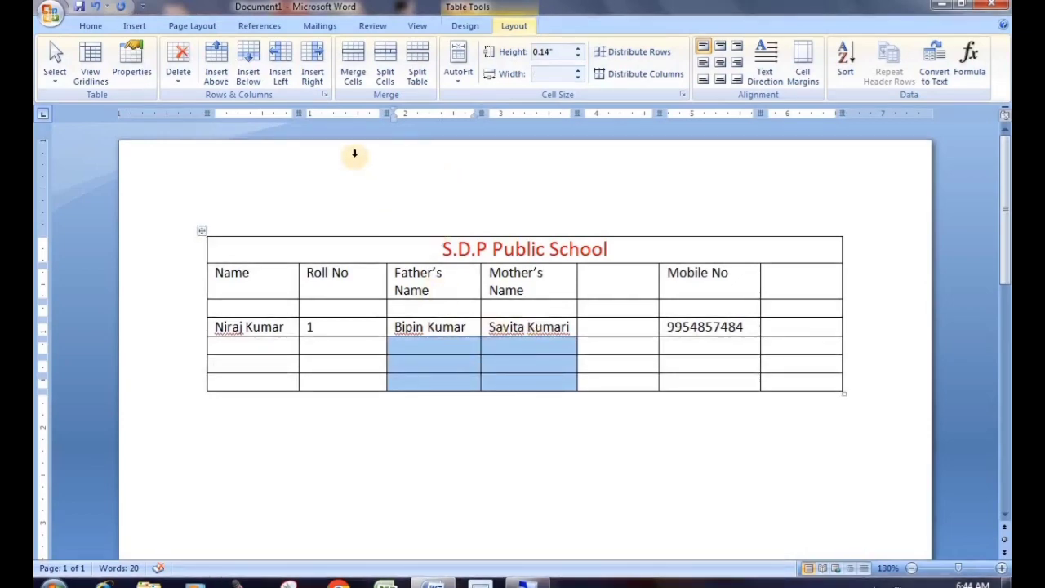
click(354, 66)
click(507, 372)
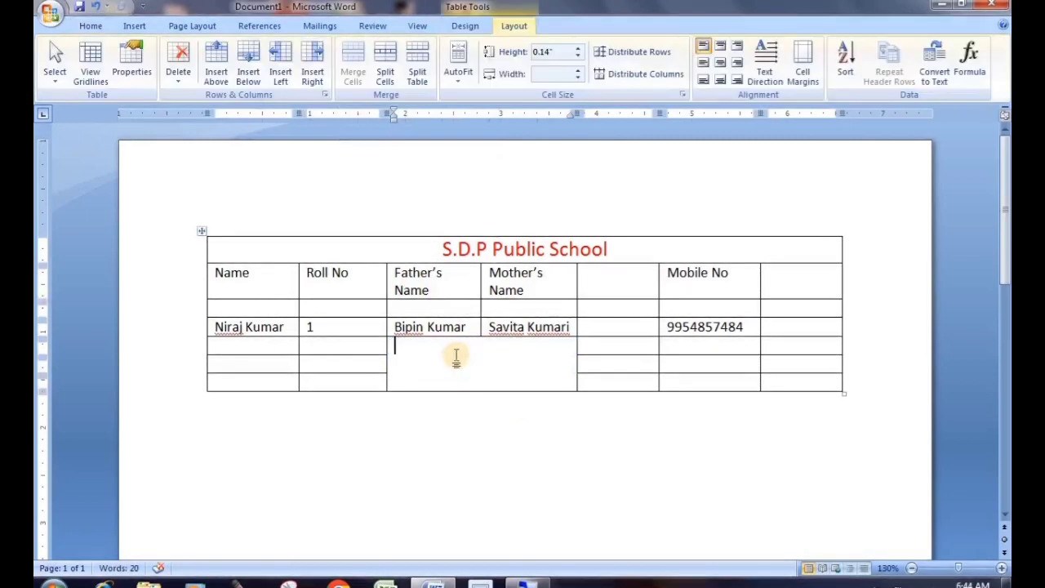
Merge the last column's empty lower cells into one cell
click(807, 311)
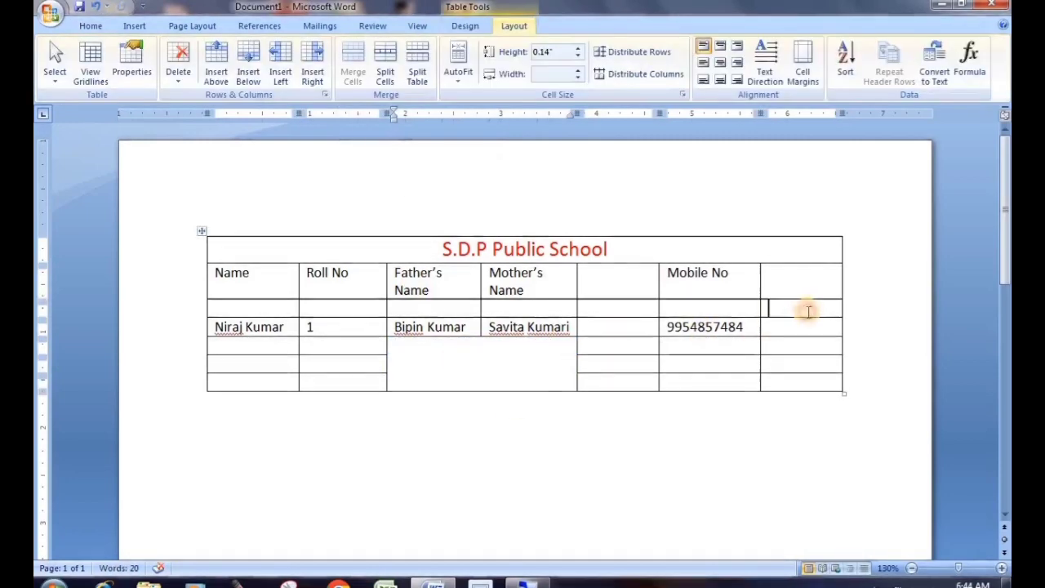
drag(807, 311, 807, 375)
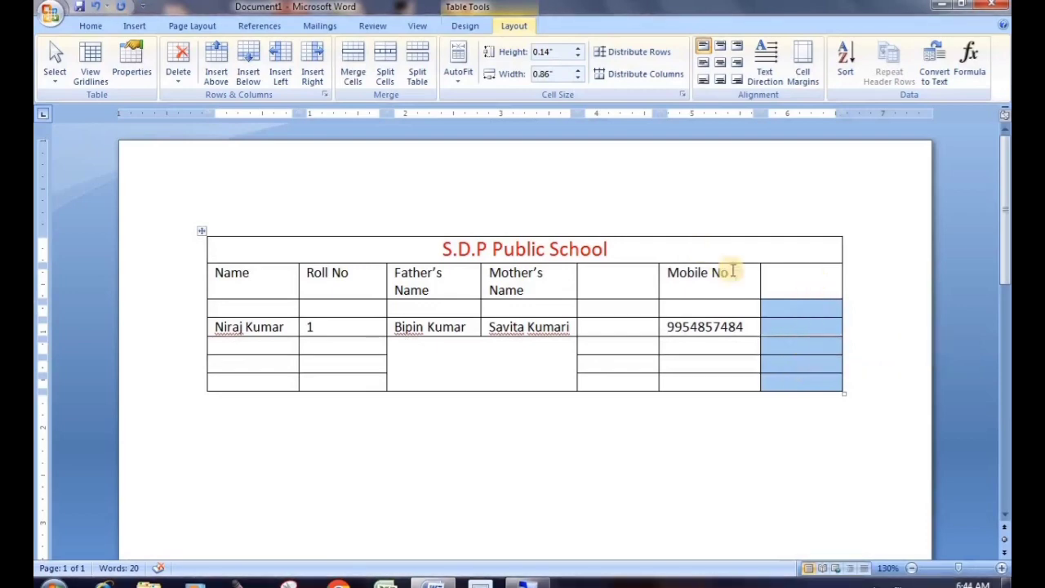
click(356, 73)
click(739, 432)
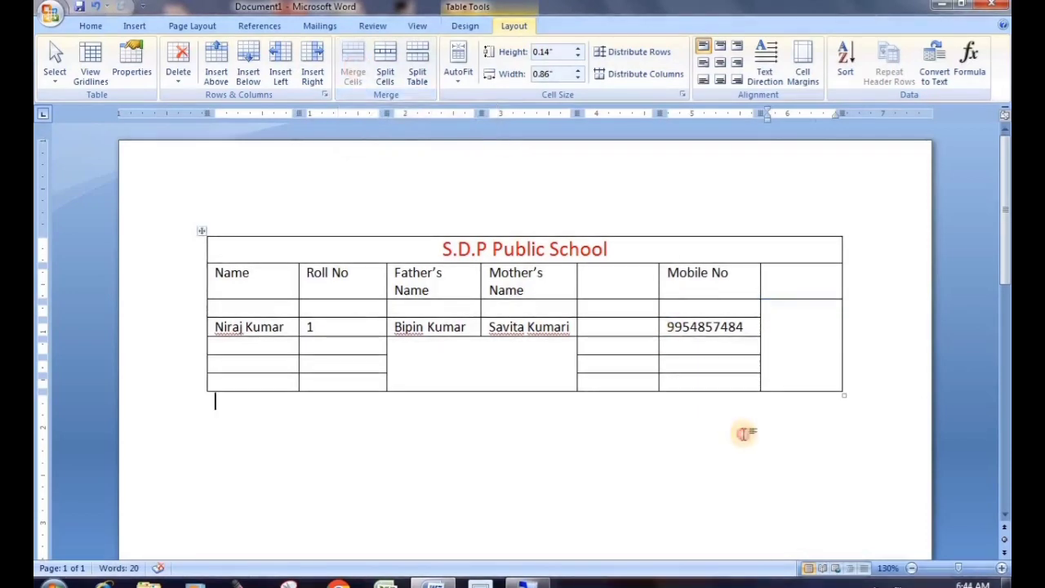
click(806, 337)
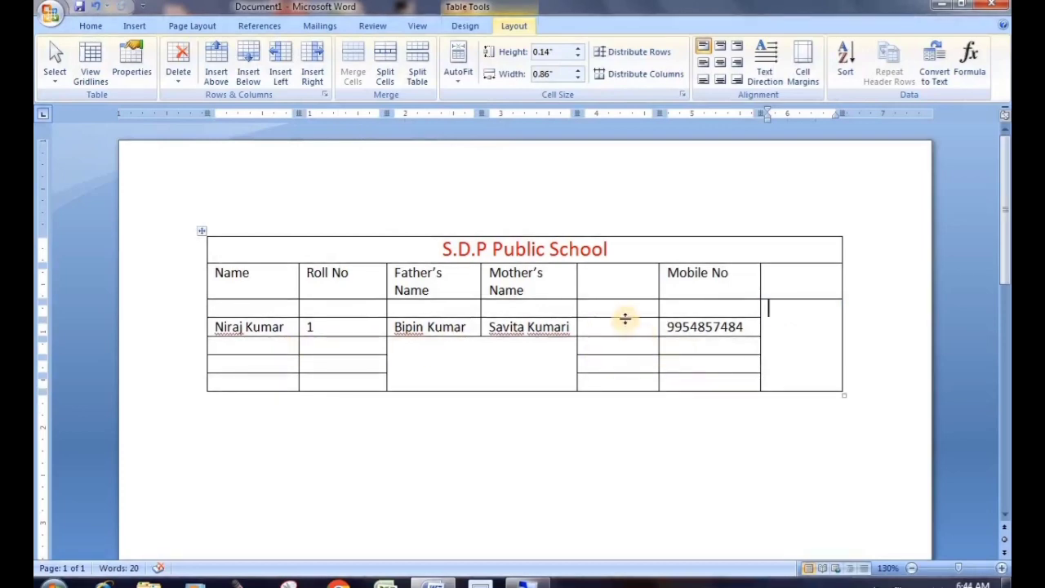
drag(625, 305, 631, 374)
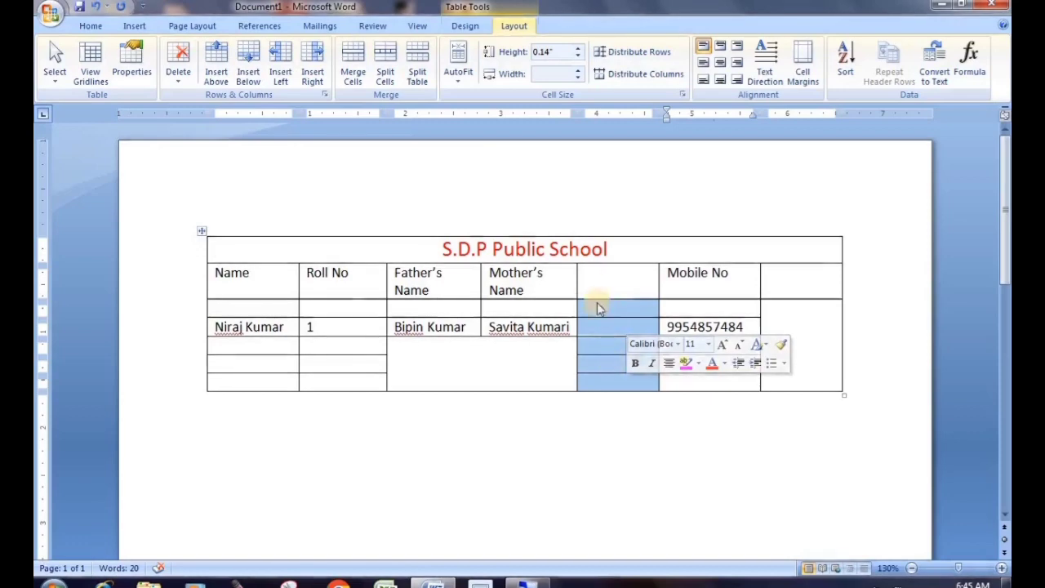
click(353, 71)
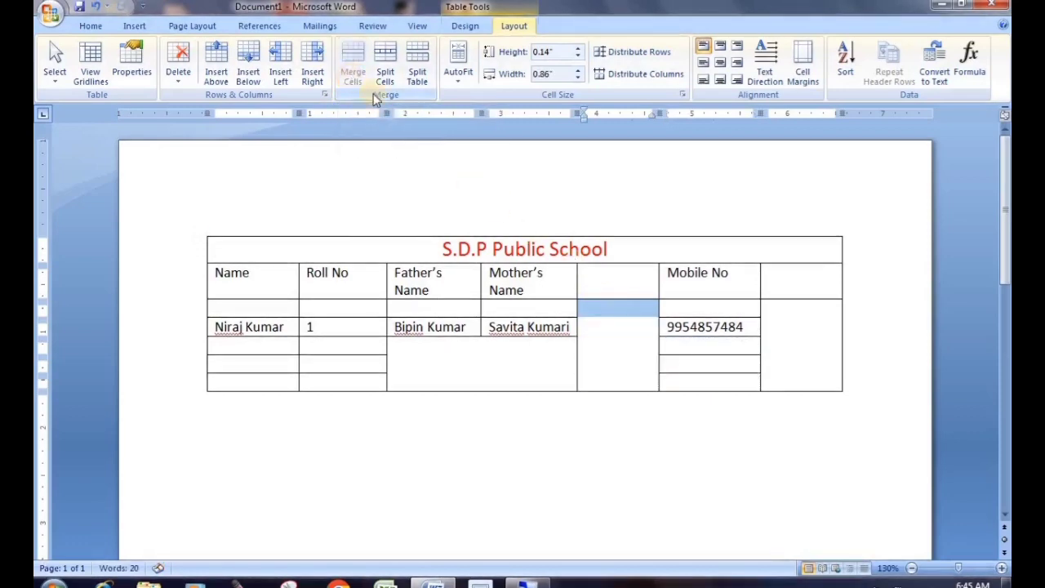
click(593, 326)
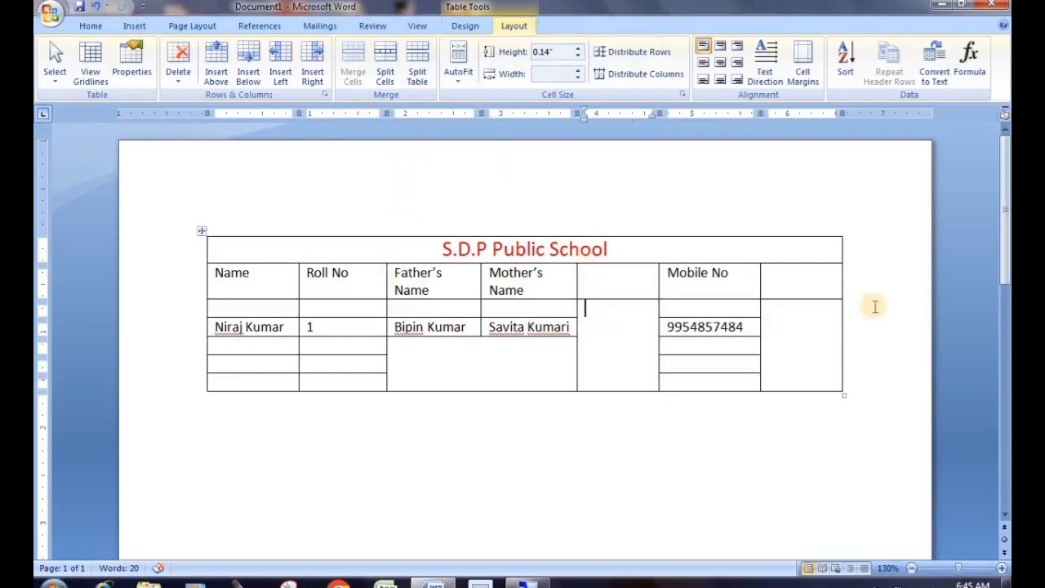
click(779, 318)
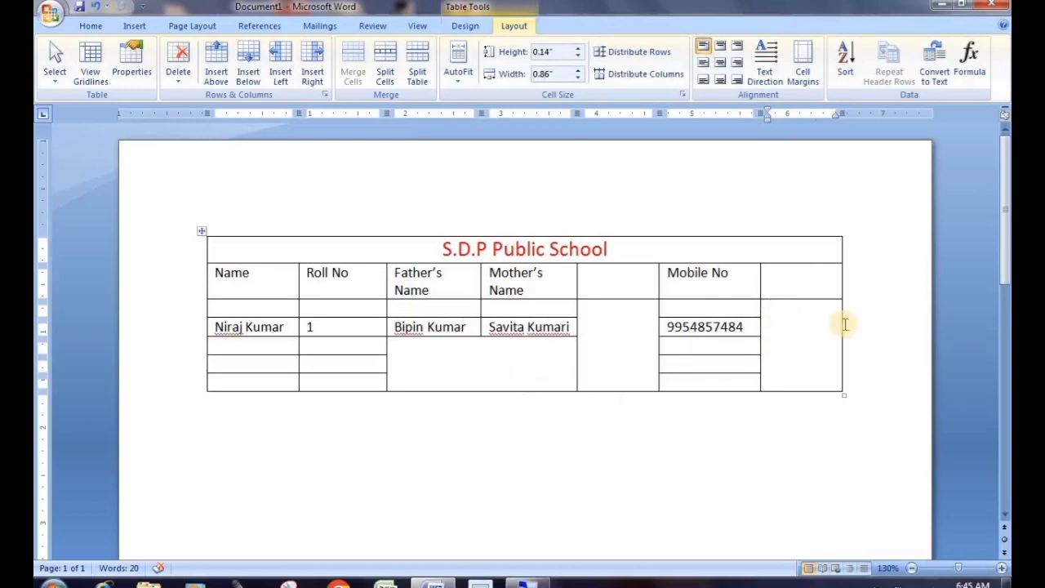
Select the empty cell in the rightmost column next to Mobile No
click(763, 309)
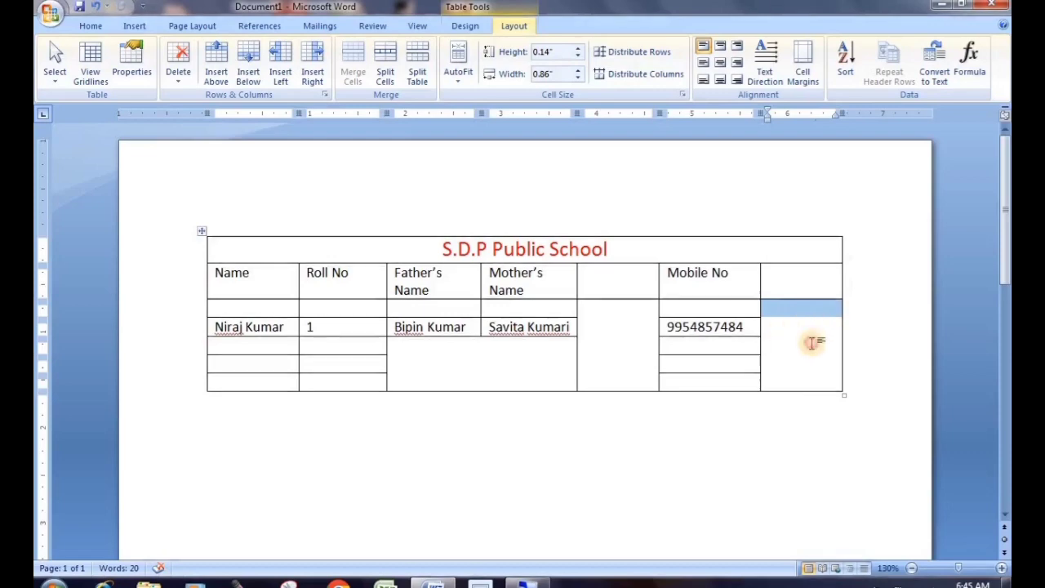
click(811, 340)
click(763, 308)
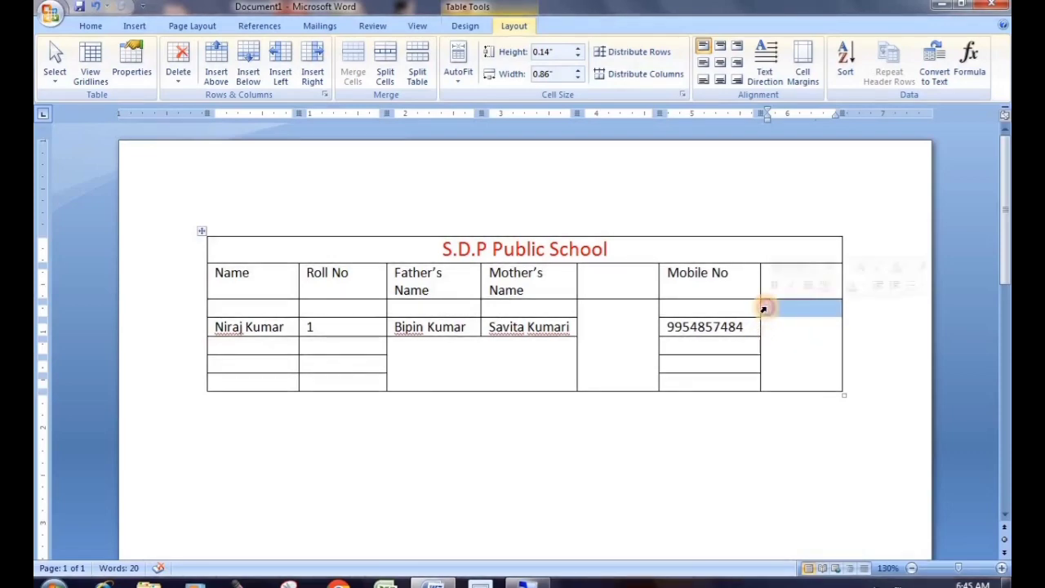
click(783, 334)
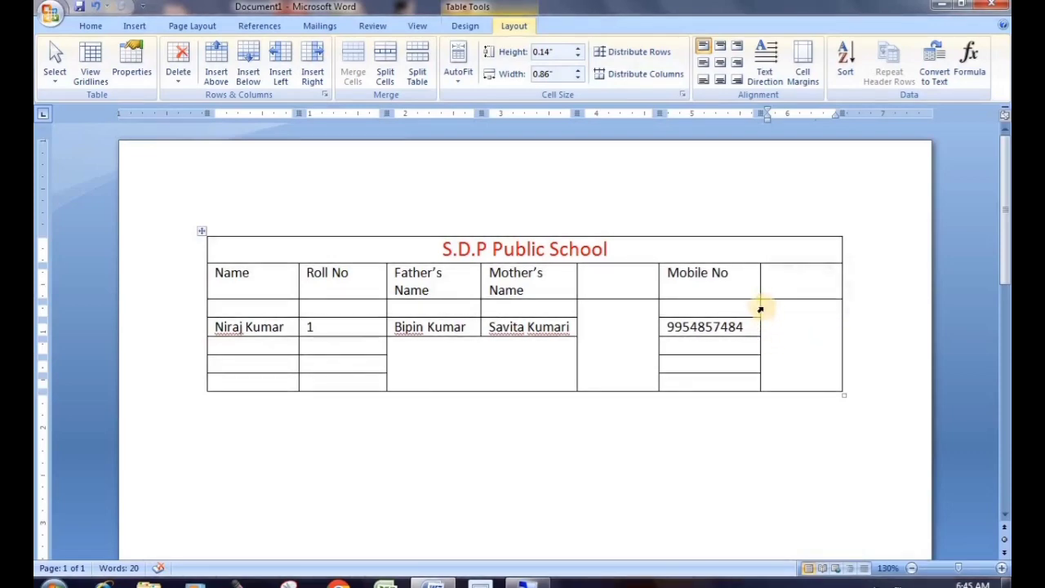
click(760, 309)
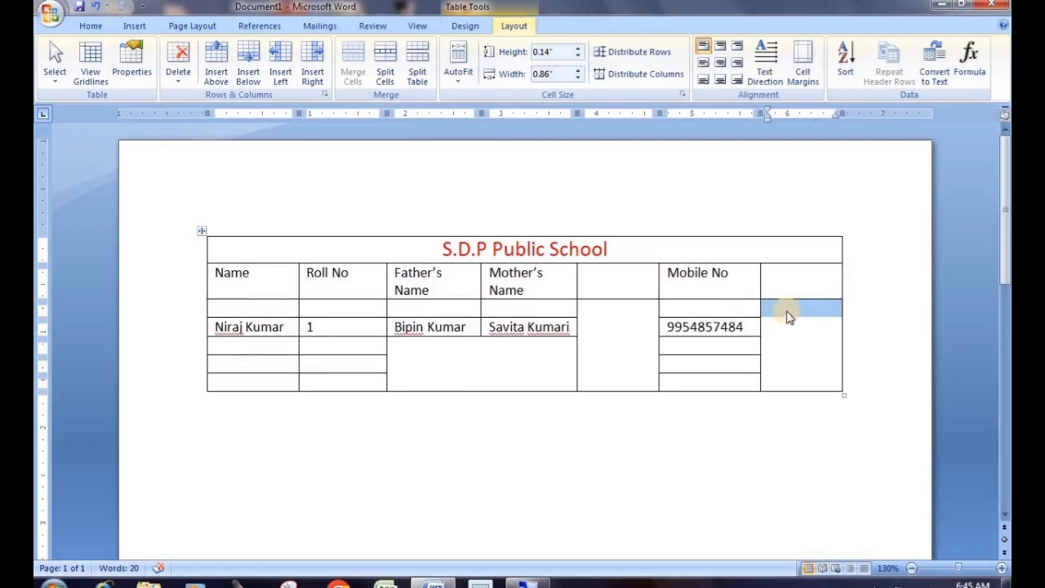
Try splitting the cell into 3 columns and 2 rows, which triggers a divisor-of-5 warning
click(384, 76)
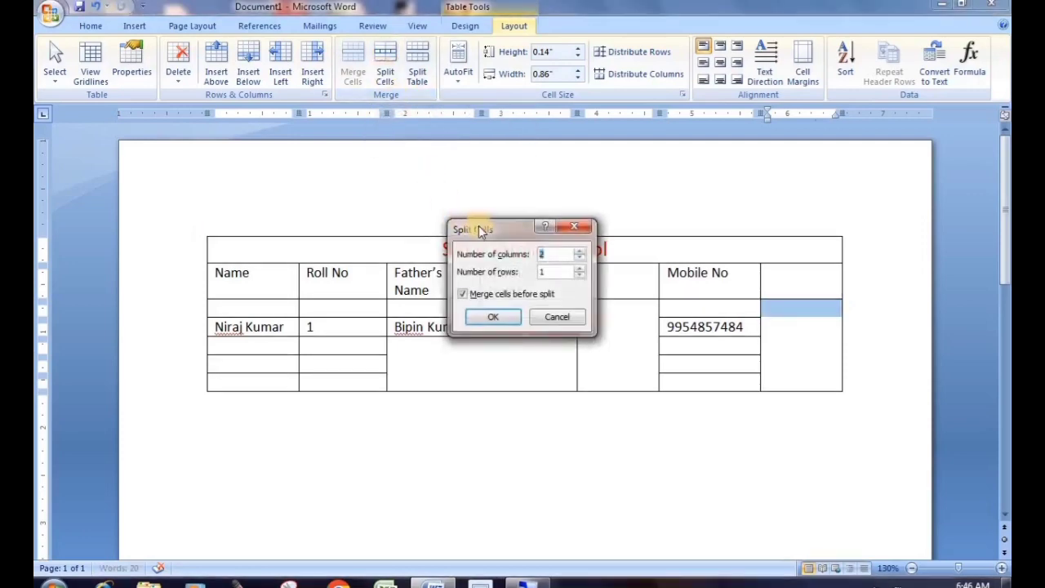
drag(479, 229, 576, 317)
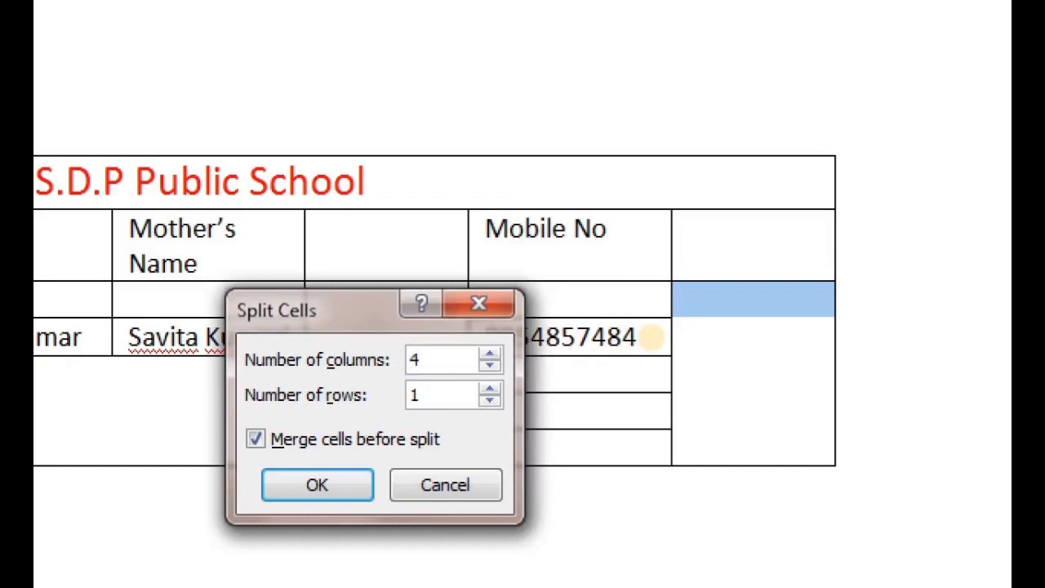
key(BackSpace)
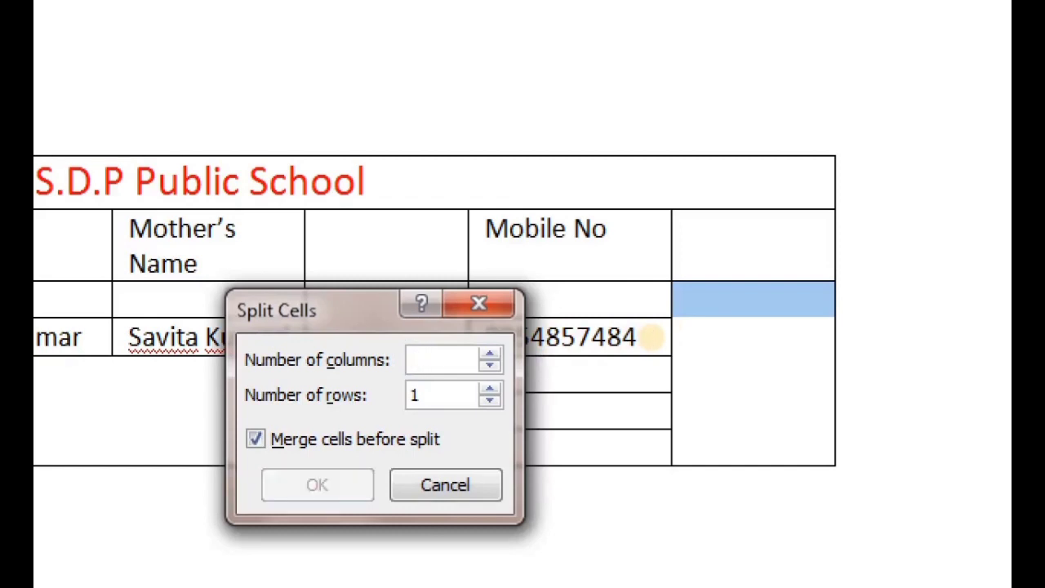
text(3)
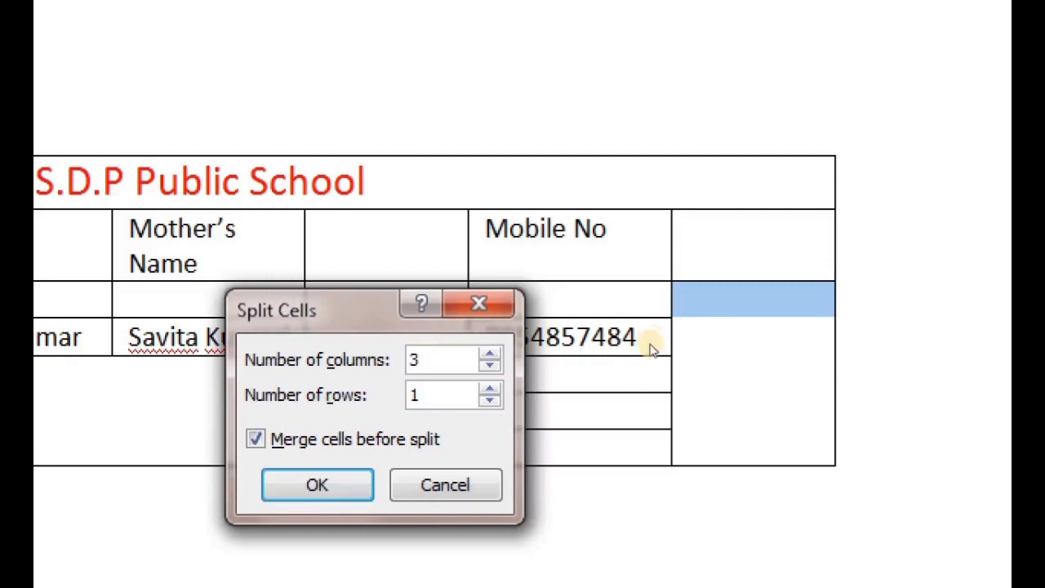
key(Tab)
text(2)
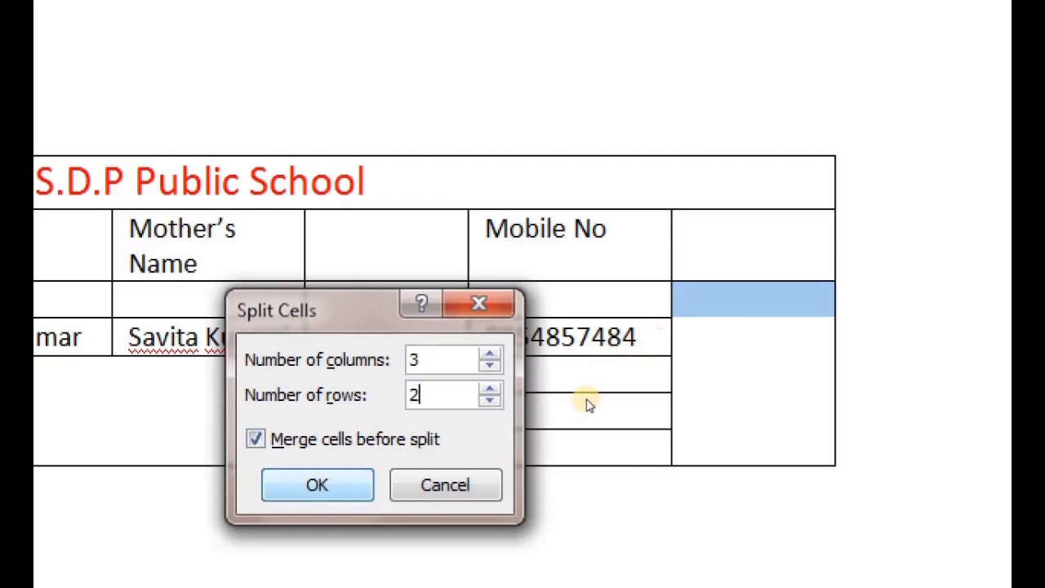
key(Return)
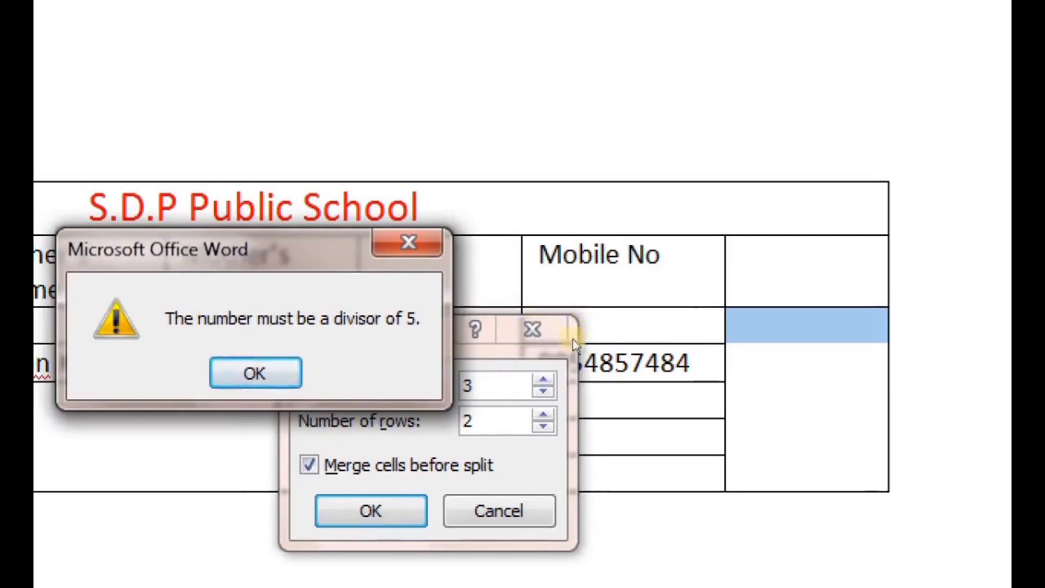
key(Return)
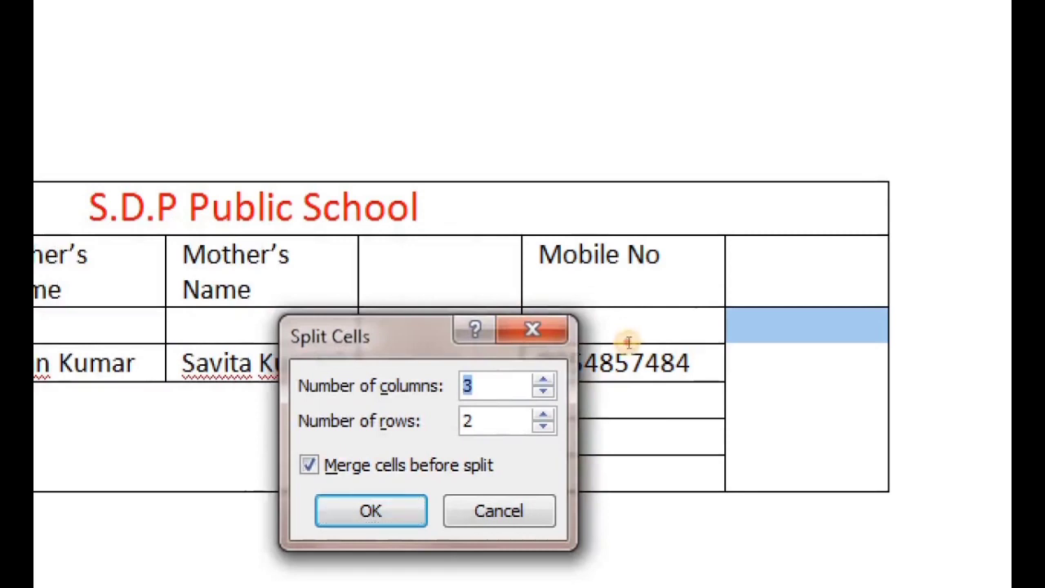
Split the cell into 2 columns with 'Merge cells before split' unchecked
text(2)
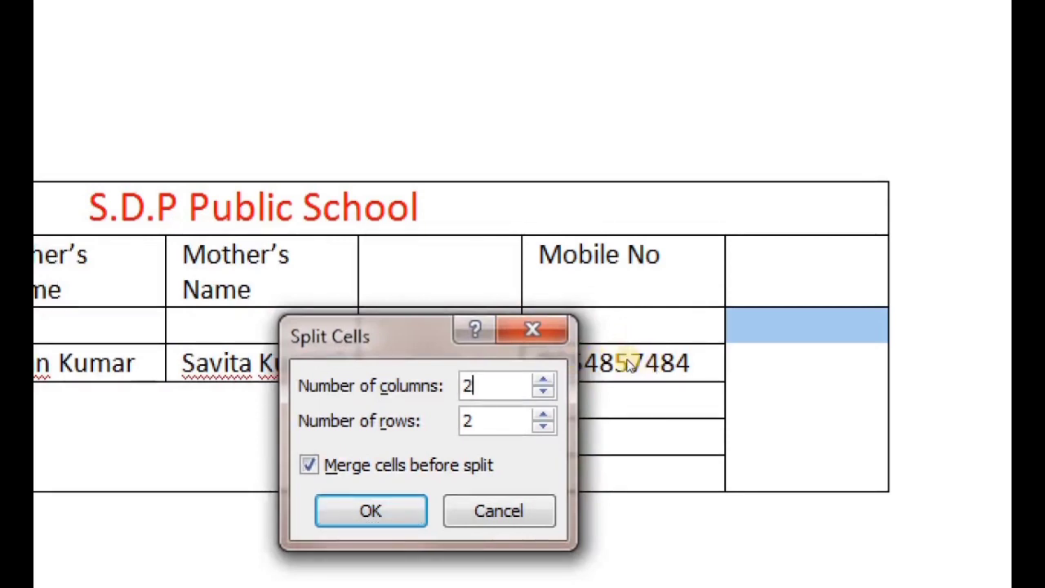
key(Return)
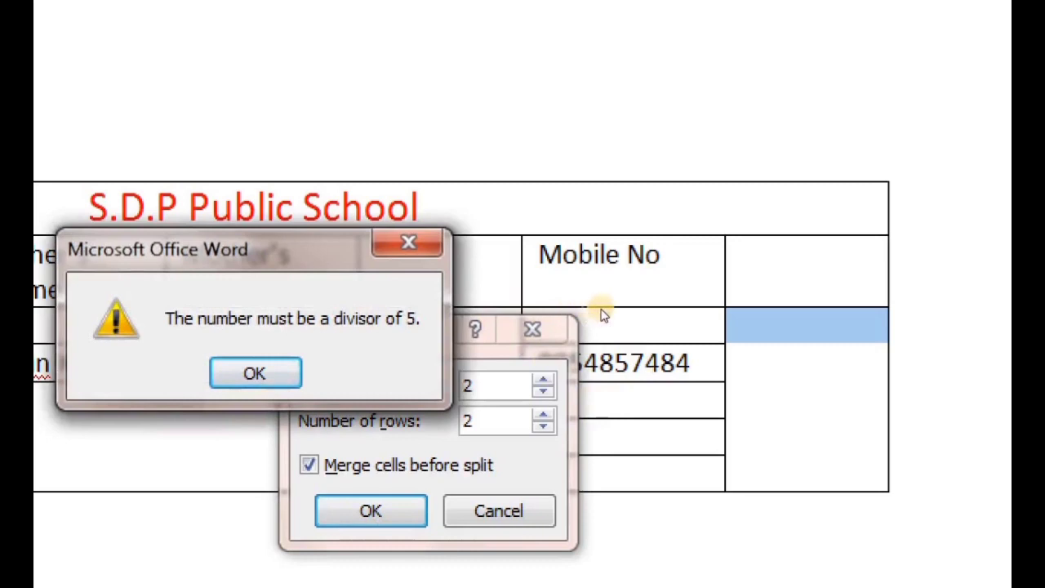
key(Return)
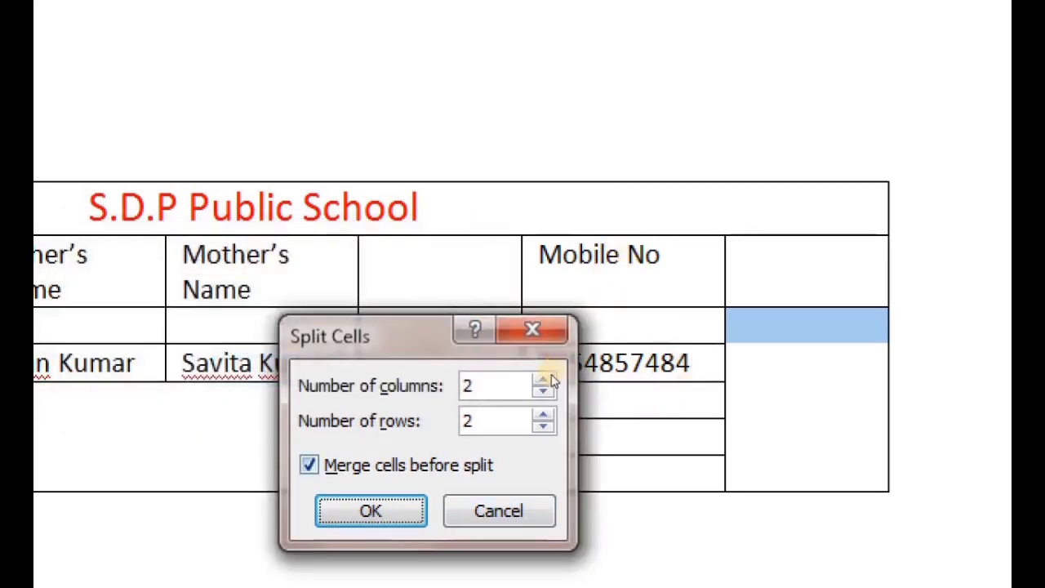
key(alt+m)
key(Return)
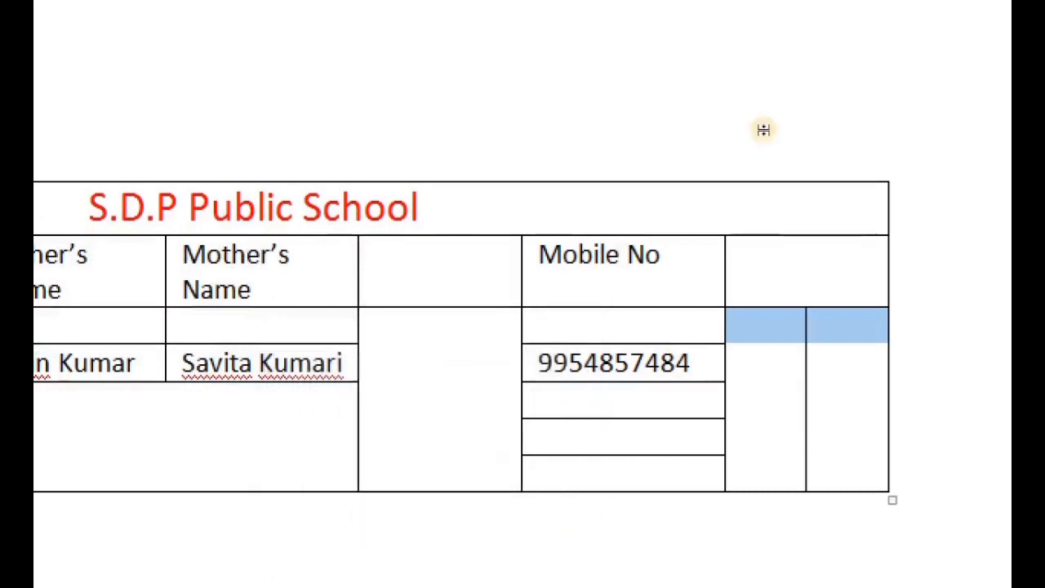
click(807, 350)
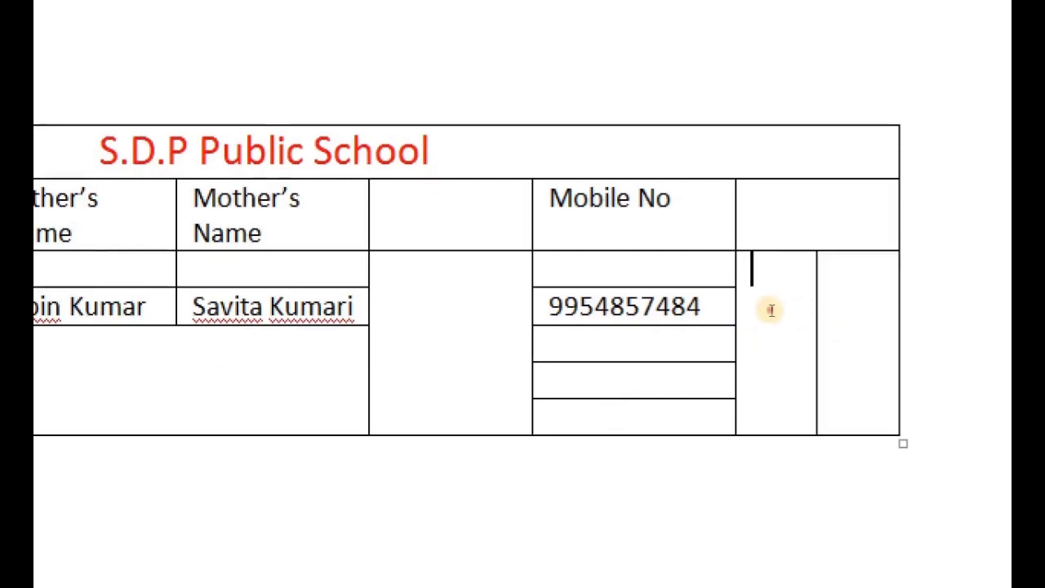
click(821, 308)
click(777, 319)
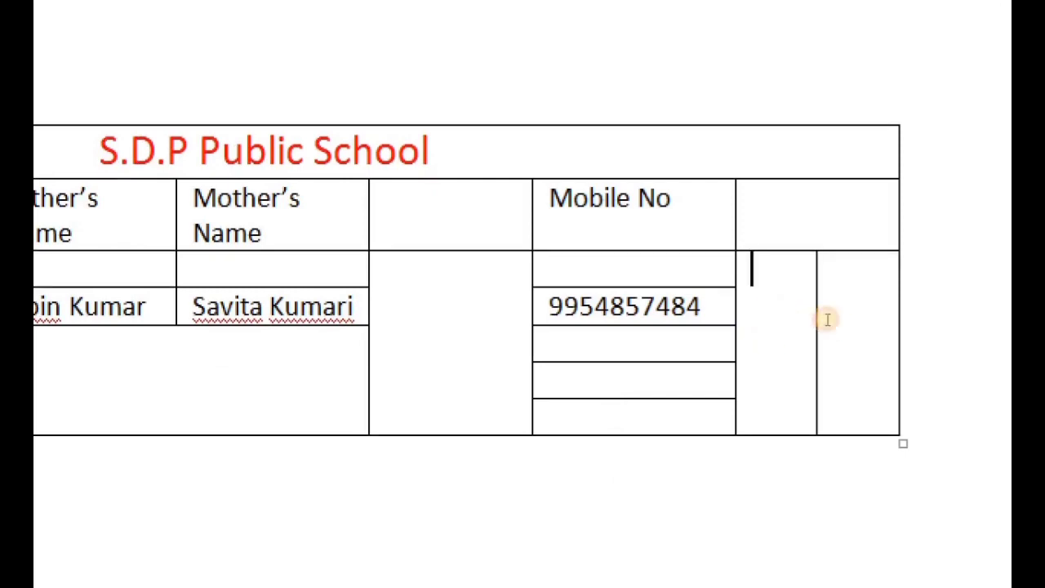
click(826, 319)
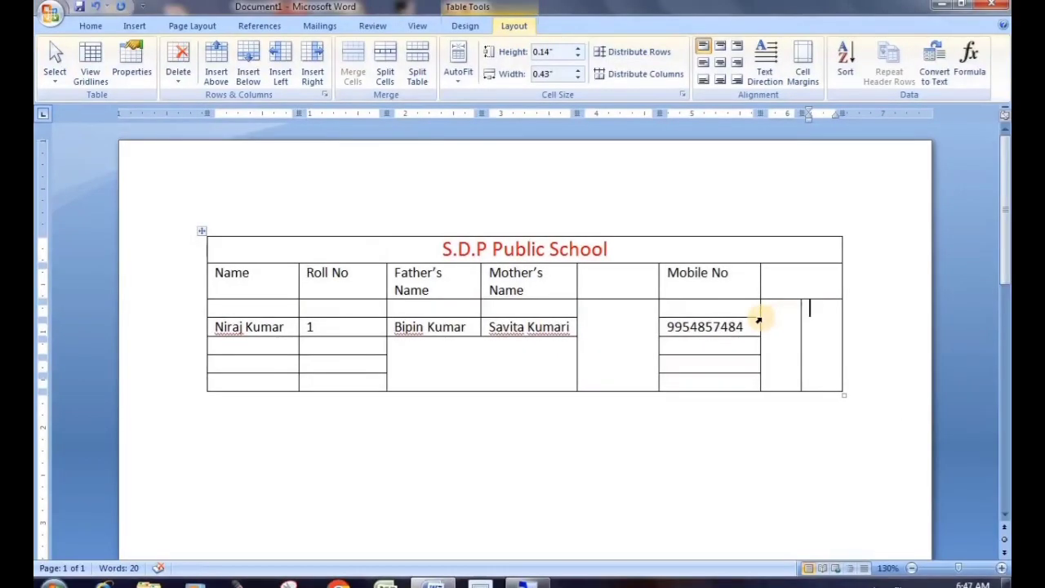
Split the left narrow cell again with 1 column and 2 rows
click(759, 317)
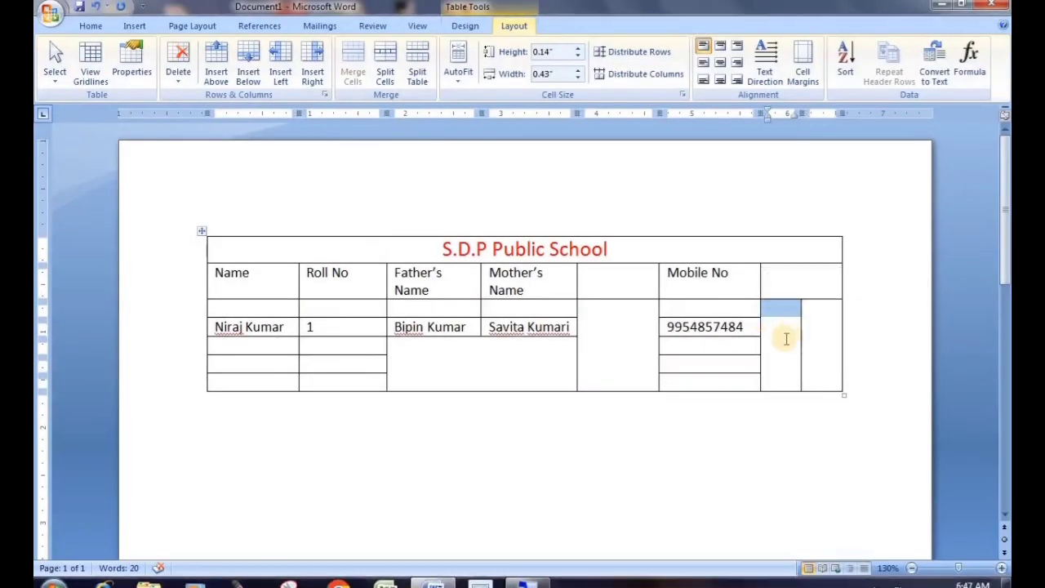
click(389, 76)
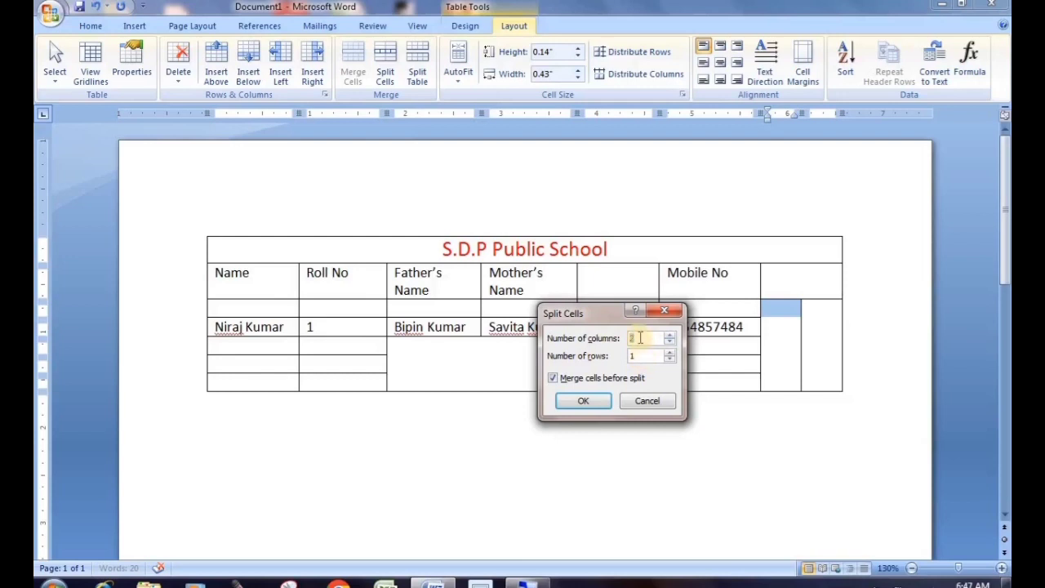
text(1)
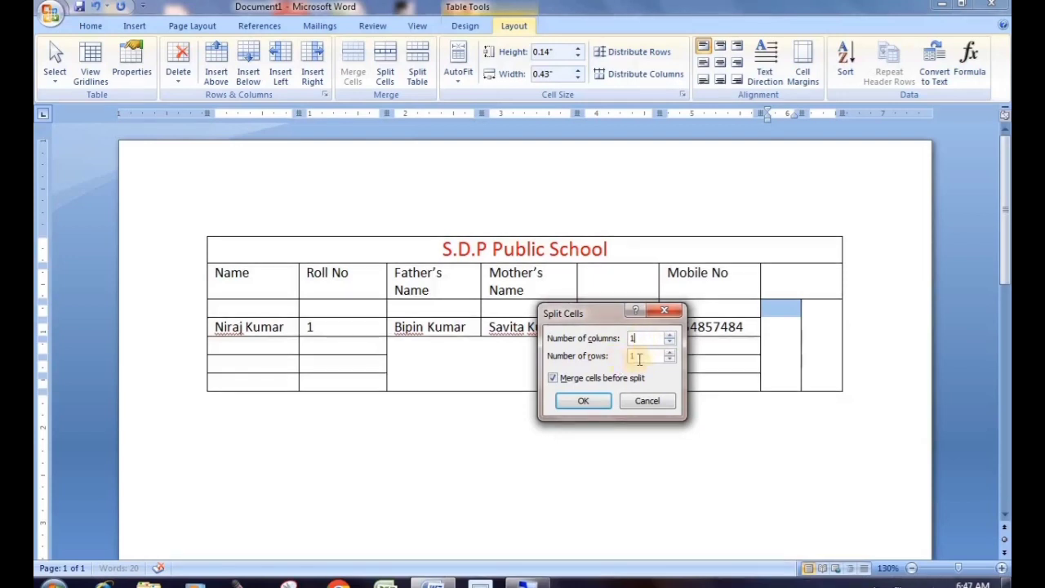
drag(640, 358, 626, 360)
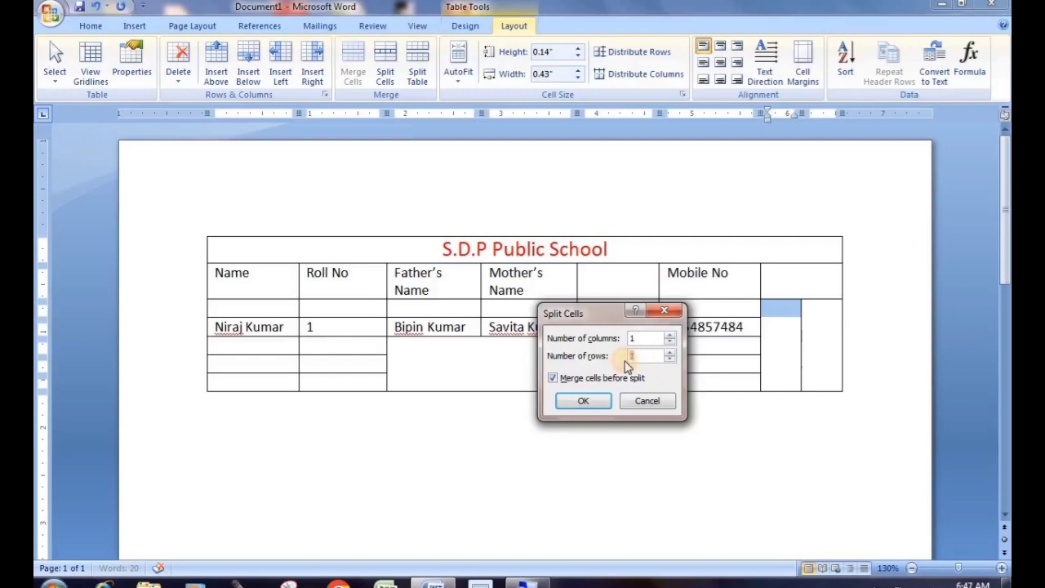
text(2)
click(594, 399)
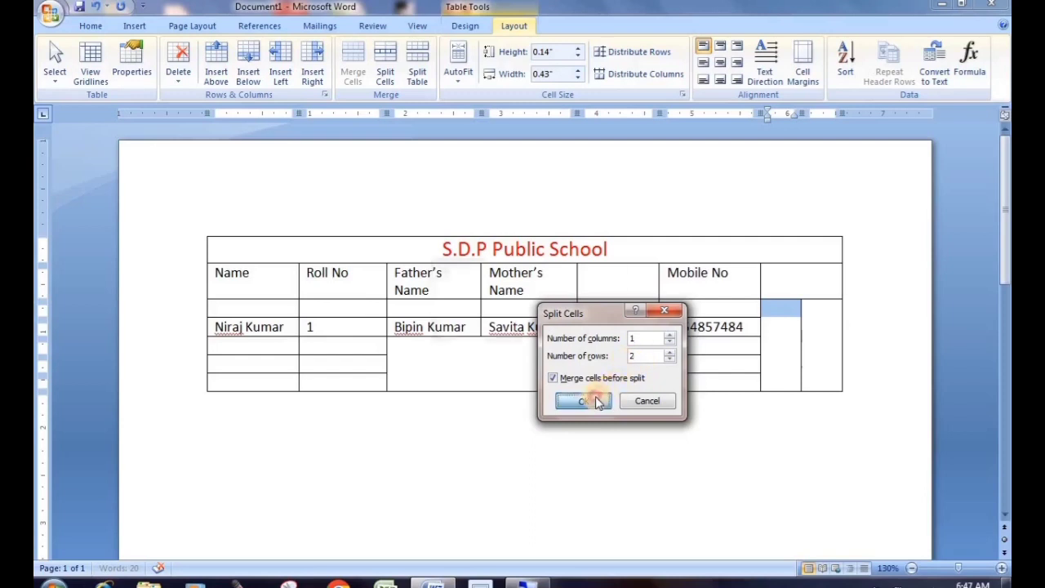
click(525, 332)
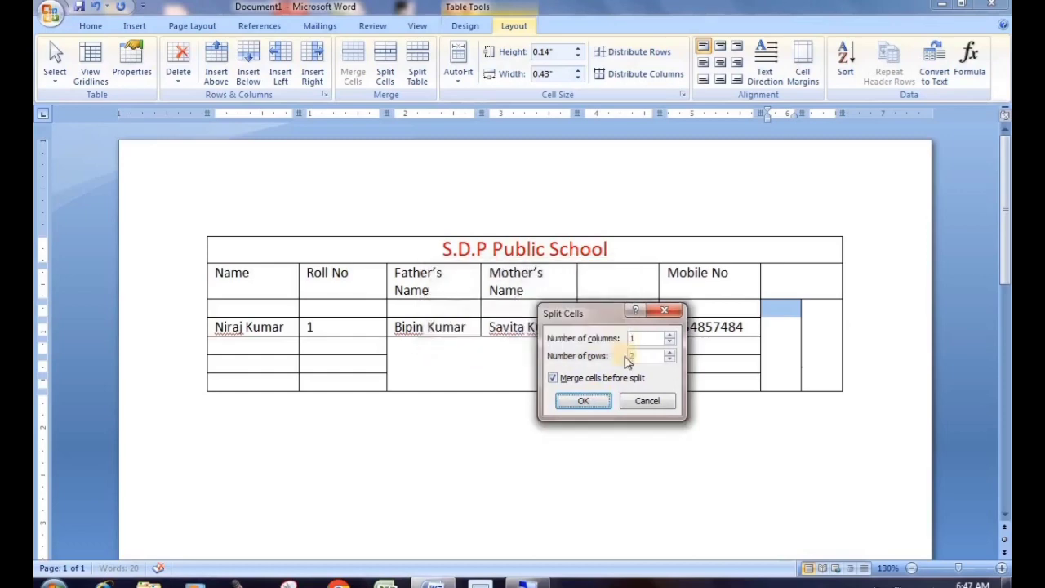
click(586, 399)
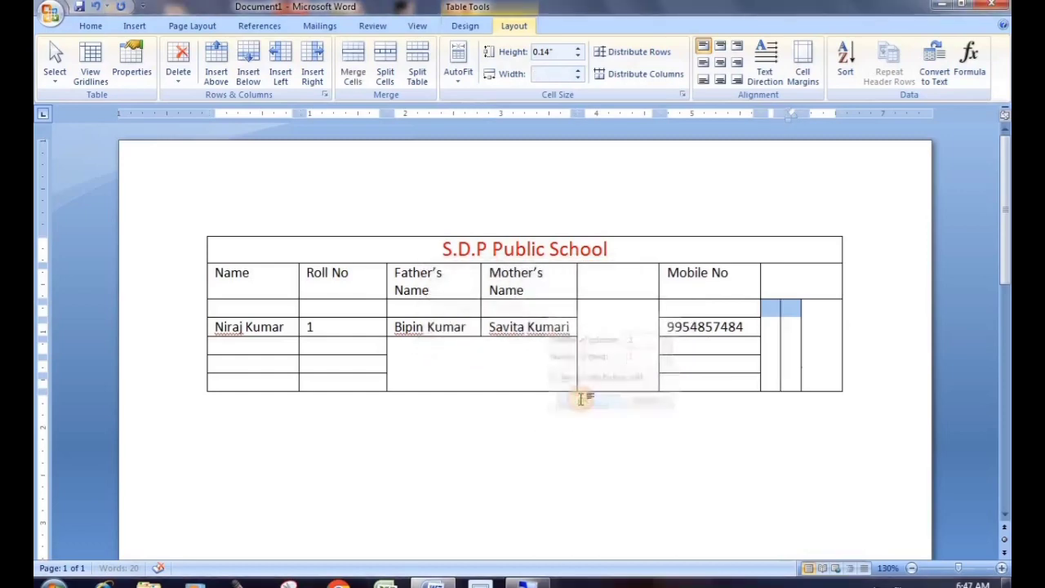
click(800, 378)
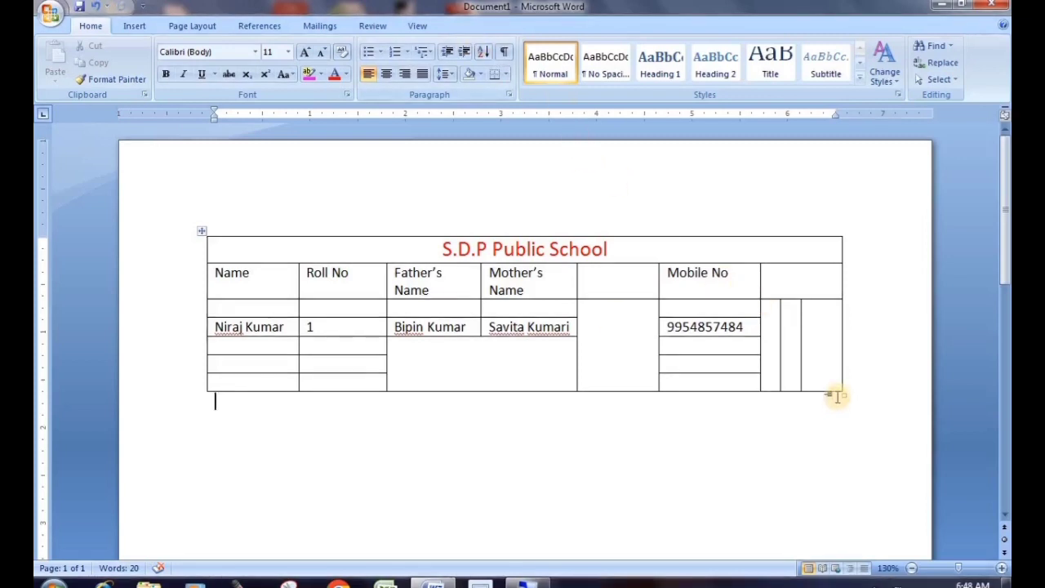
click(818, 337)
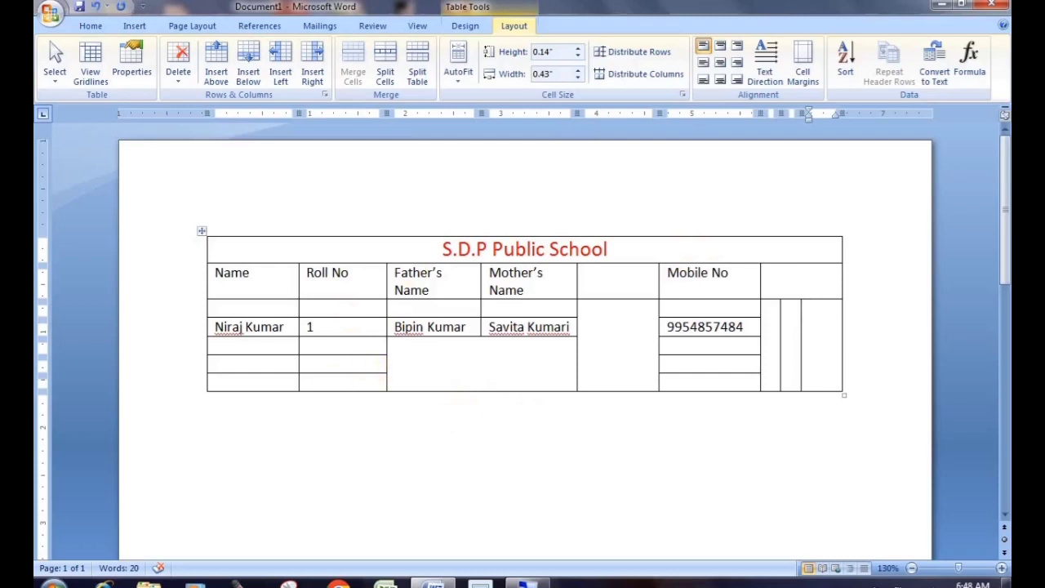
Insert an empty 9-column by 7-row table below the S.D.P Public School table
click(221, 425)
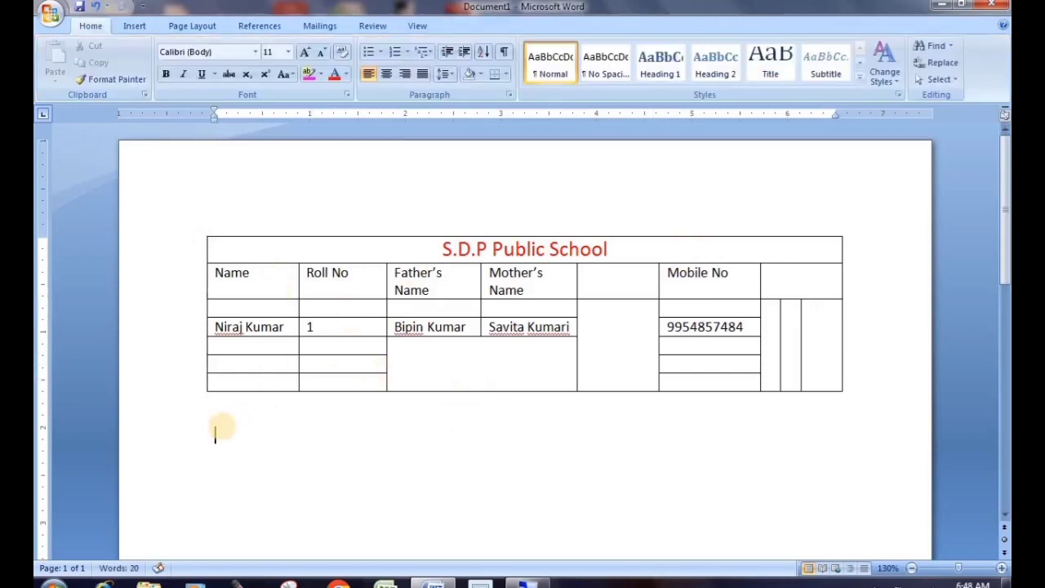
click(135, 27)
click(157, 75)
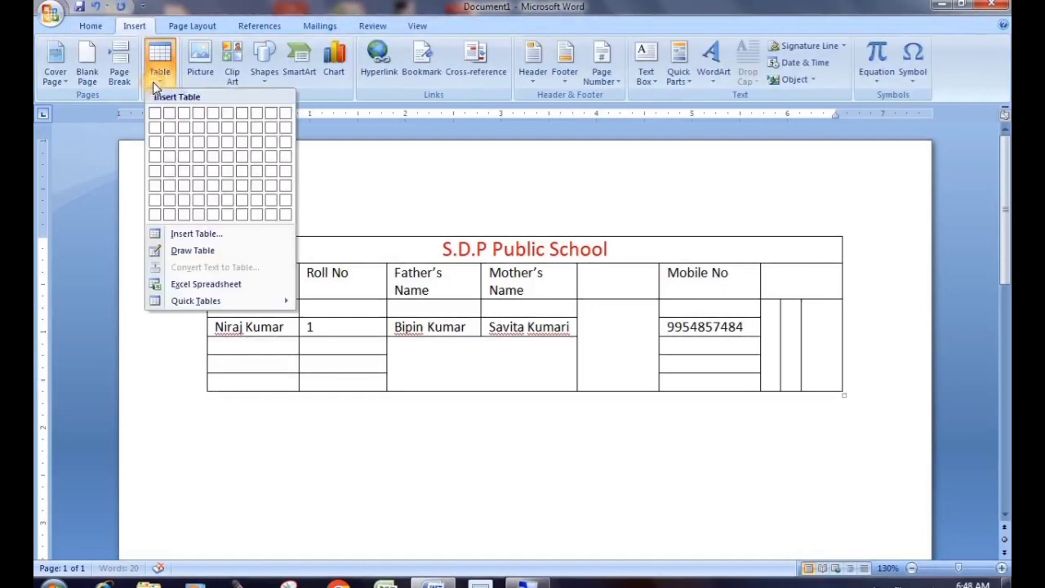
click(278, 206)
scroll(562, 242, down, 3)
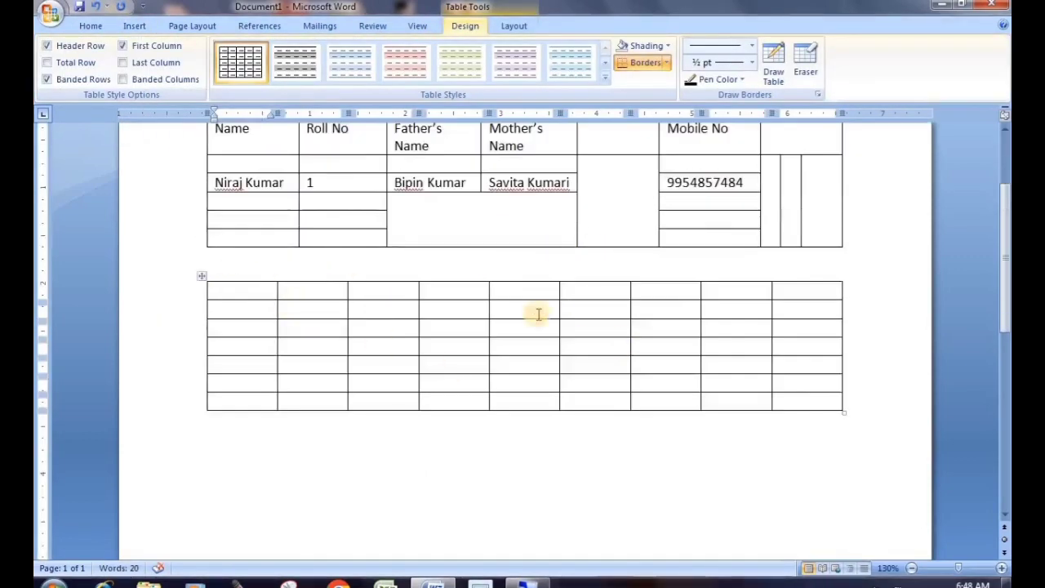
Select rows 4 through 7 of the new empty table
click(201, 278)
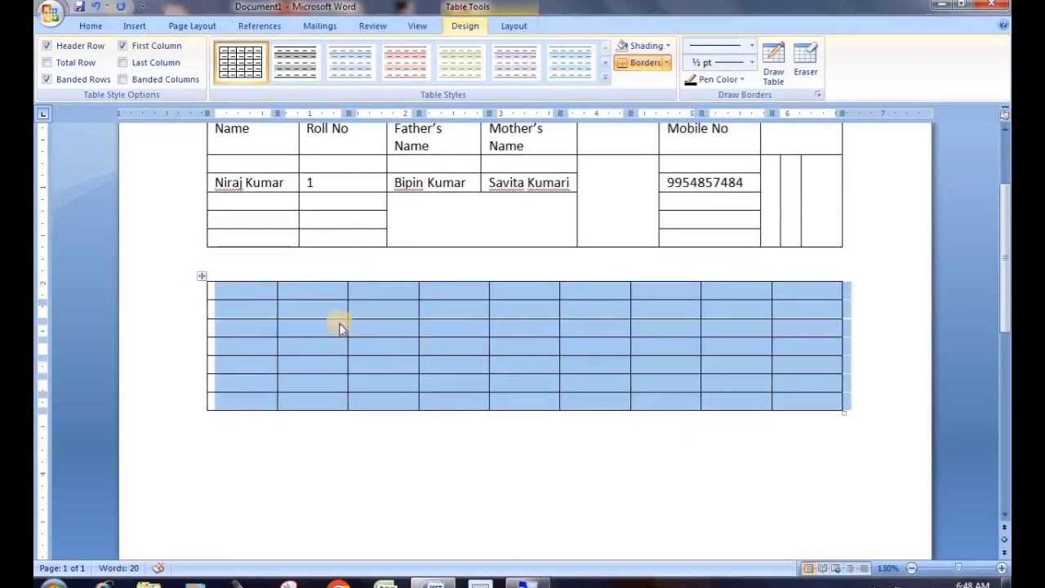
click(271, 321)
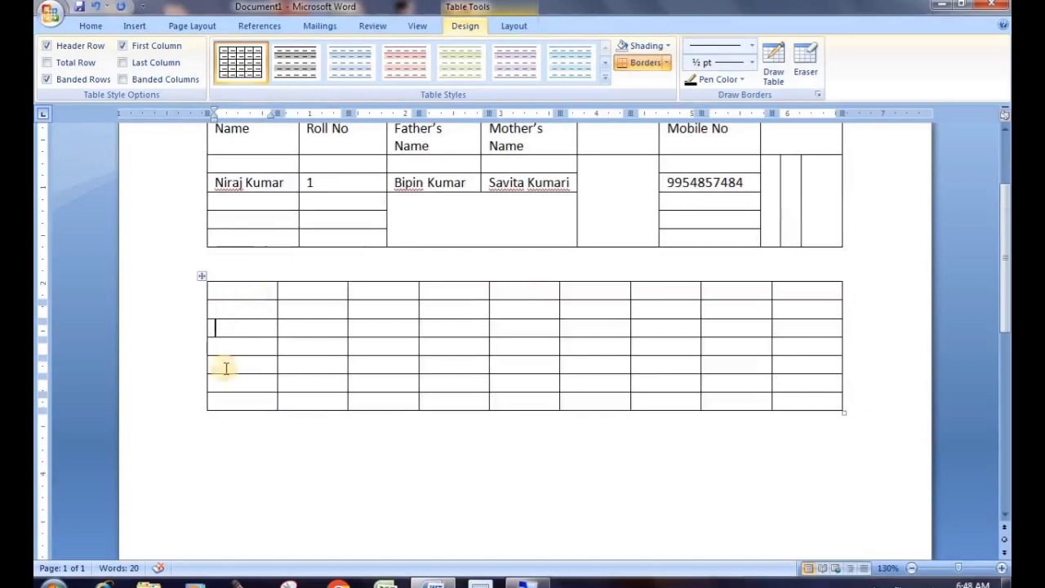
click(202, 278)
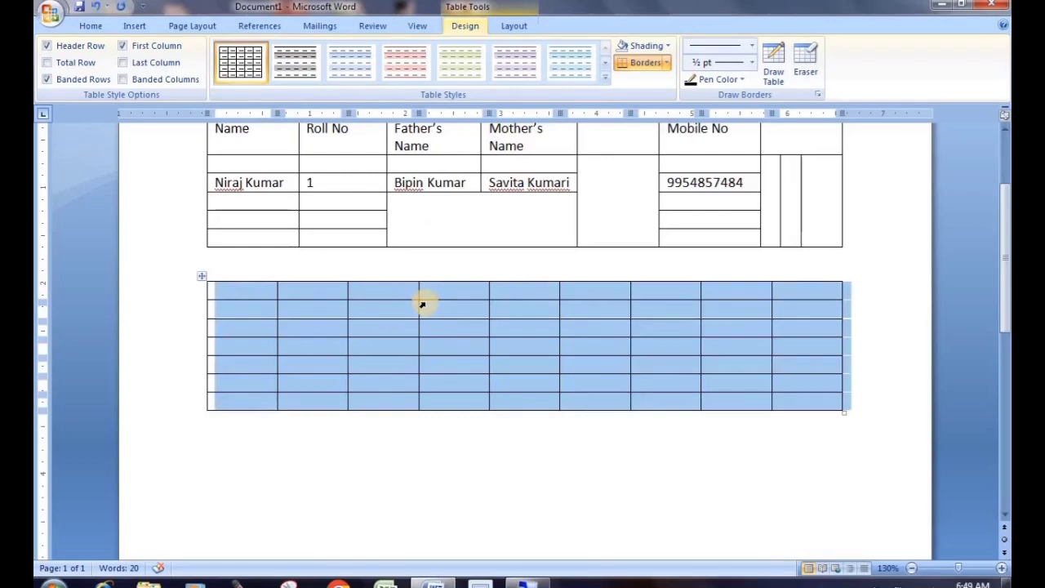
click(237, 323)
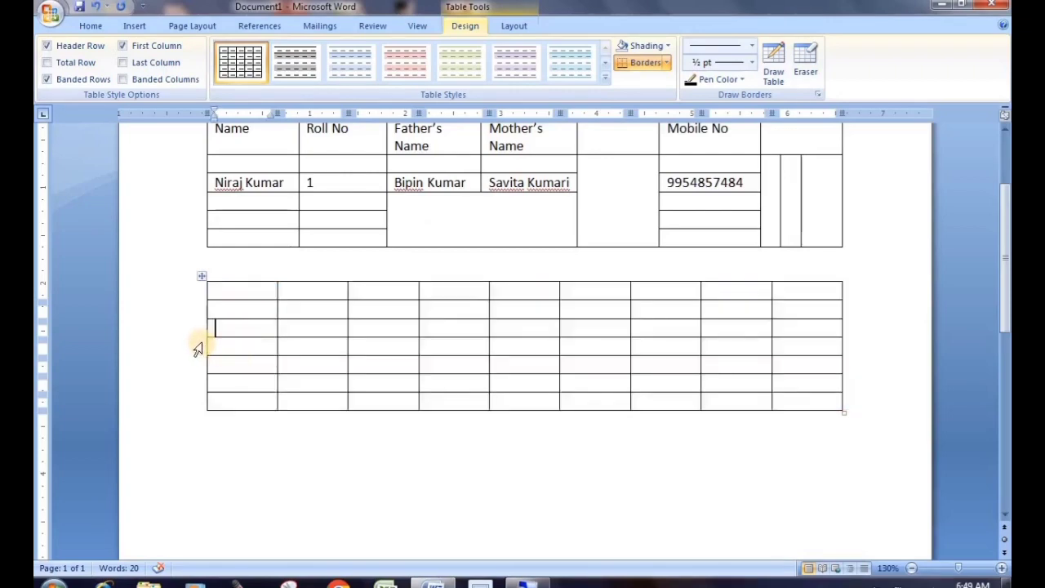
click(200, 347)
click(217, 349)
click(191, 352)
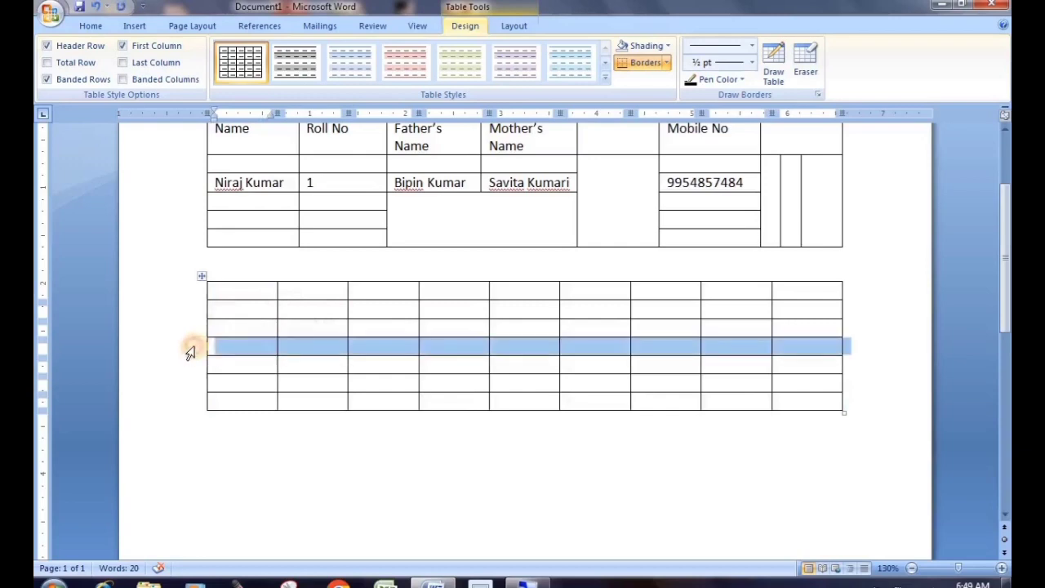
drag(190, 352, 182, 408)
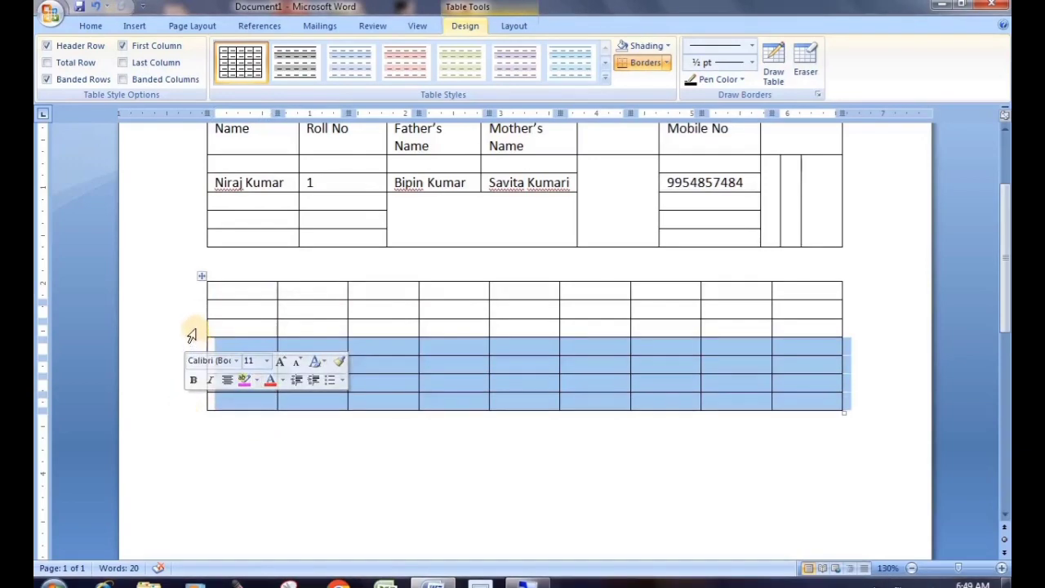
drag(191, 331, 194, 294)
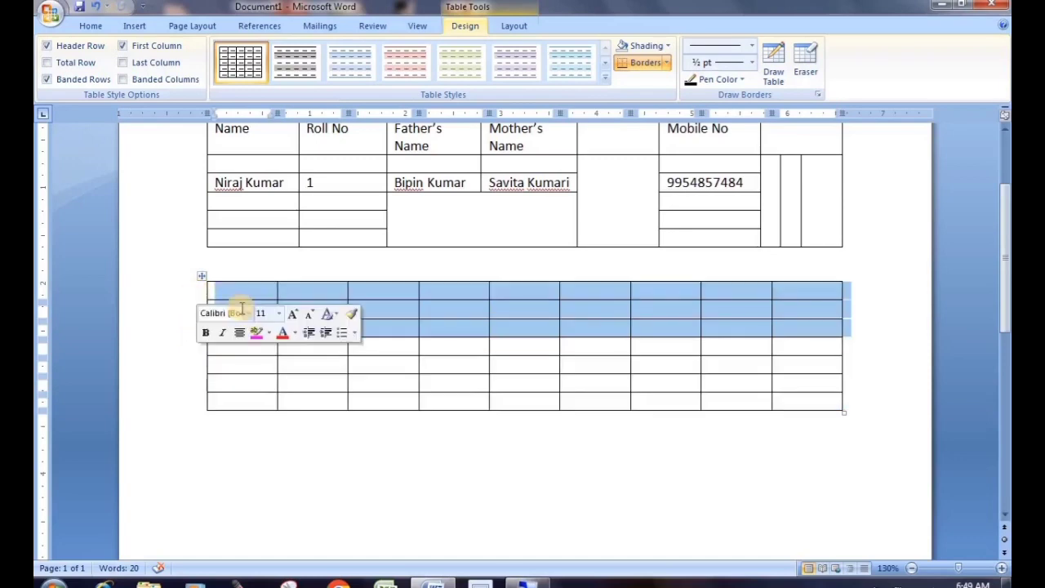
drag(175, 352, 175, 401)
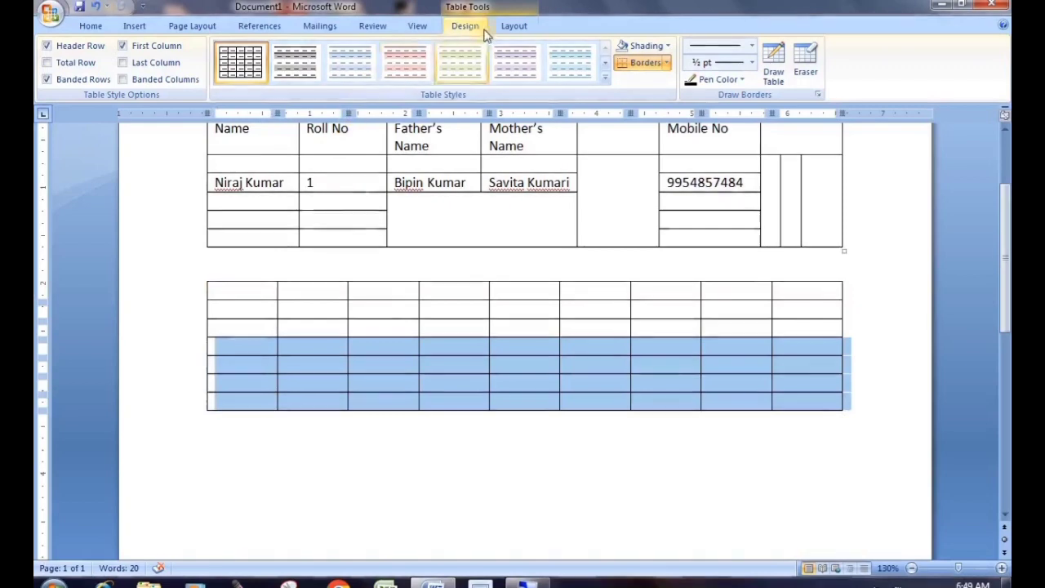
Split the table above row 4 into a 3-row table and a 4-row table
click(516, 25)
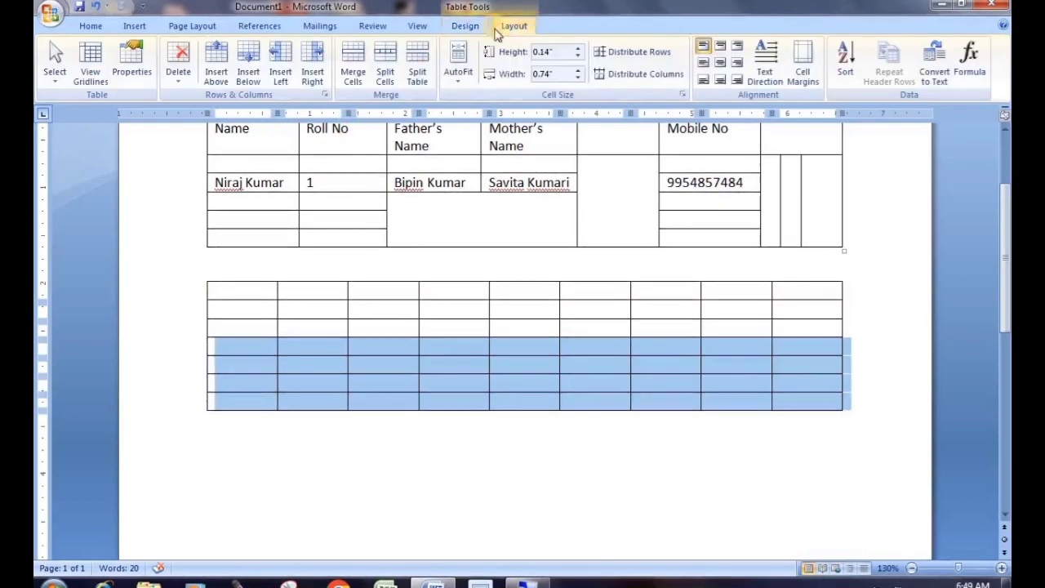
click(418, 72)
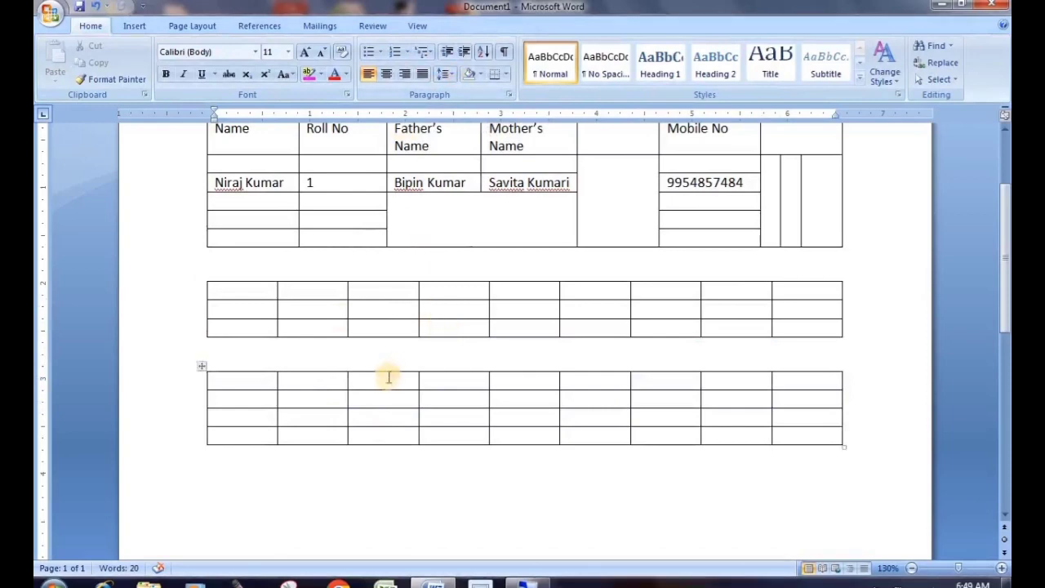
click(378, 330)
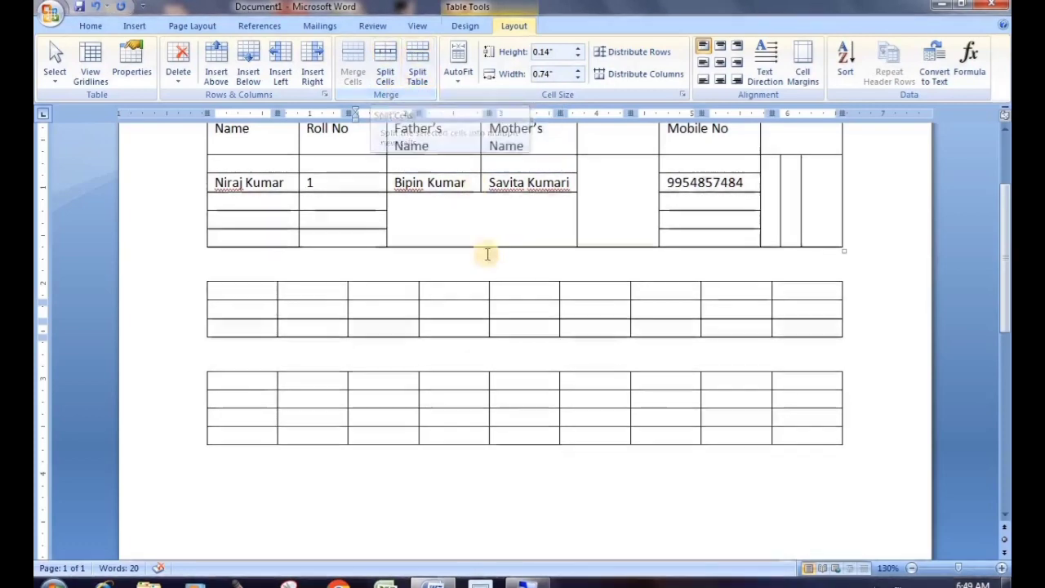
scroll(516, 300, up, 1)
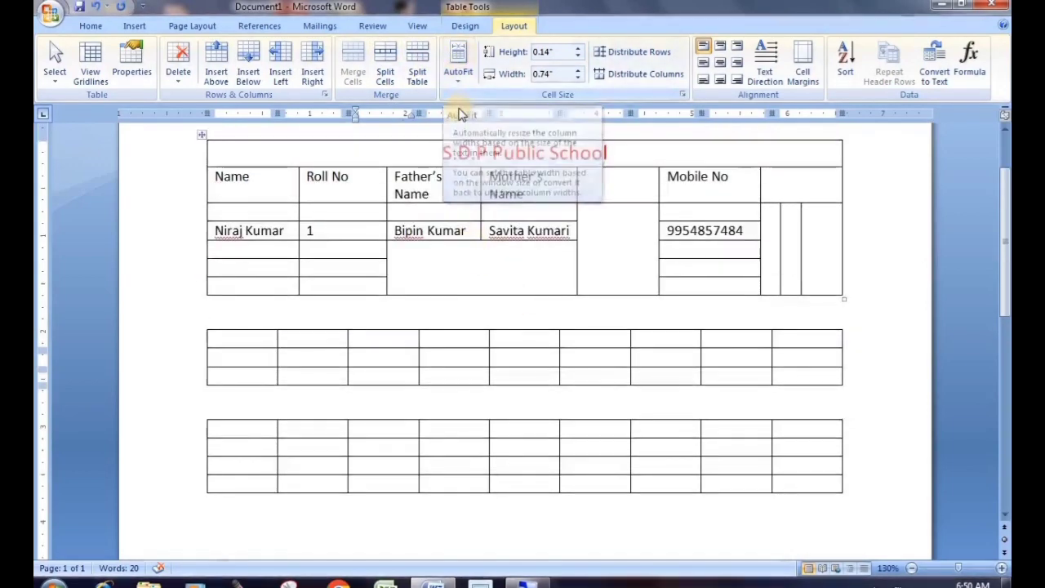
scroll(460, 110, up, 2)
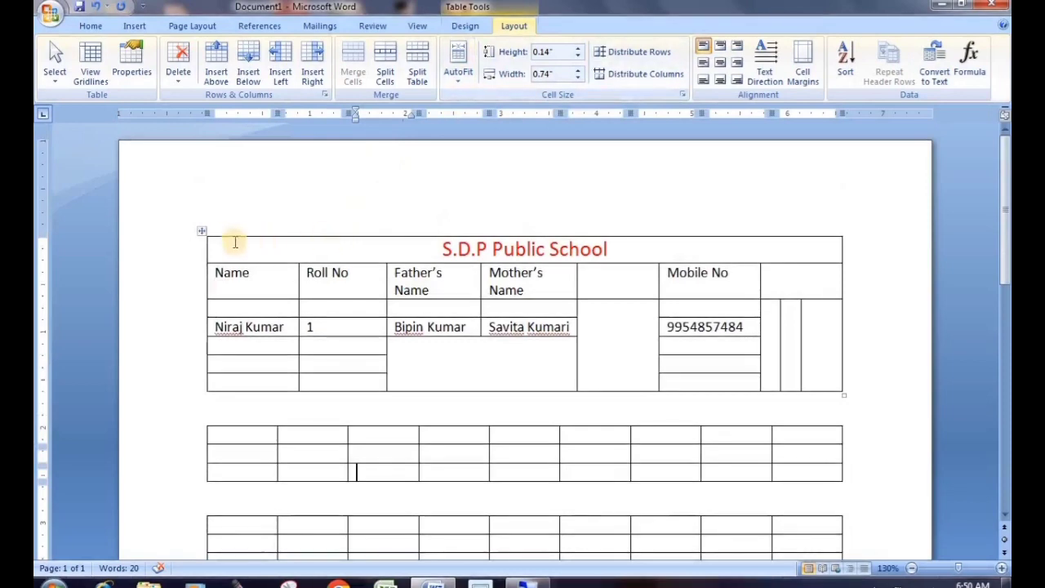
click(200, 233)
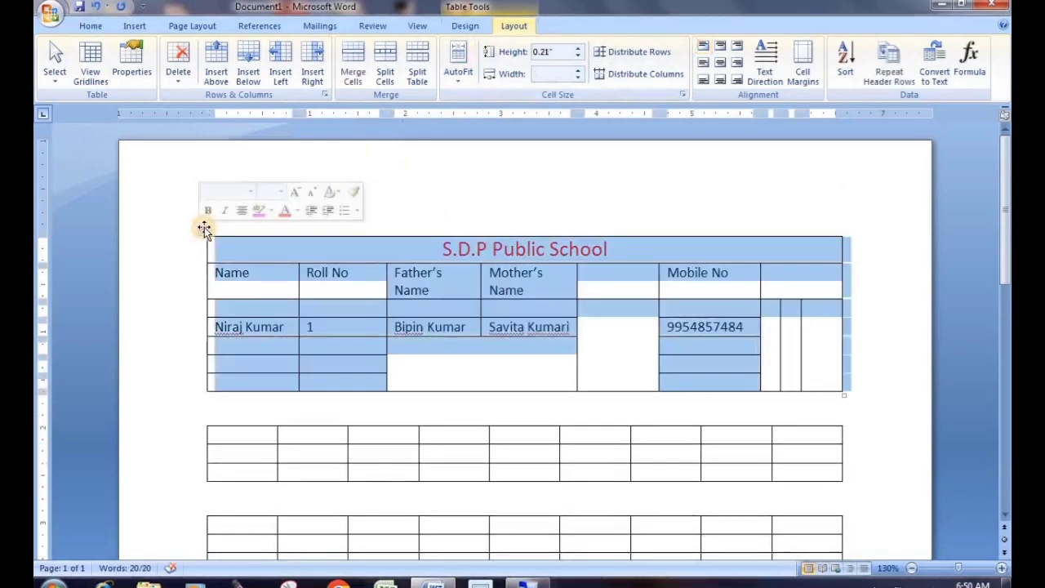
click(458, 86)
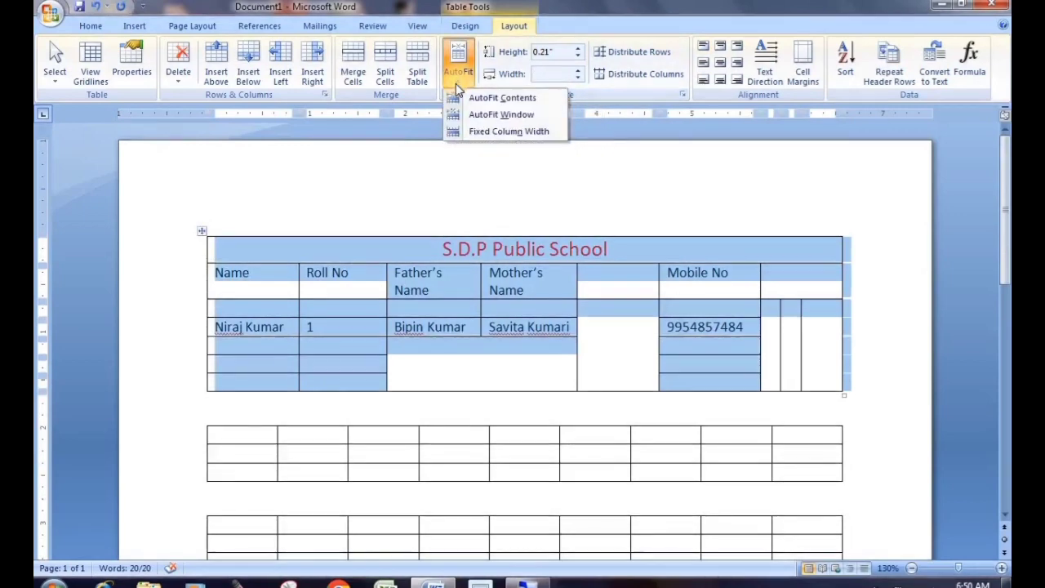
click(513, 99)
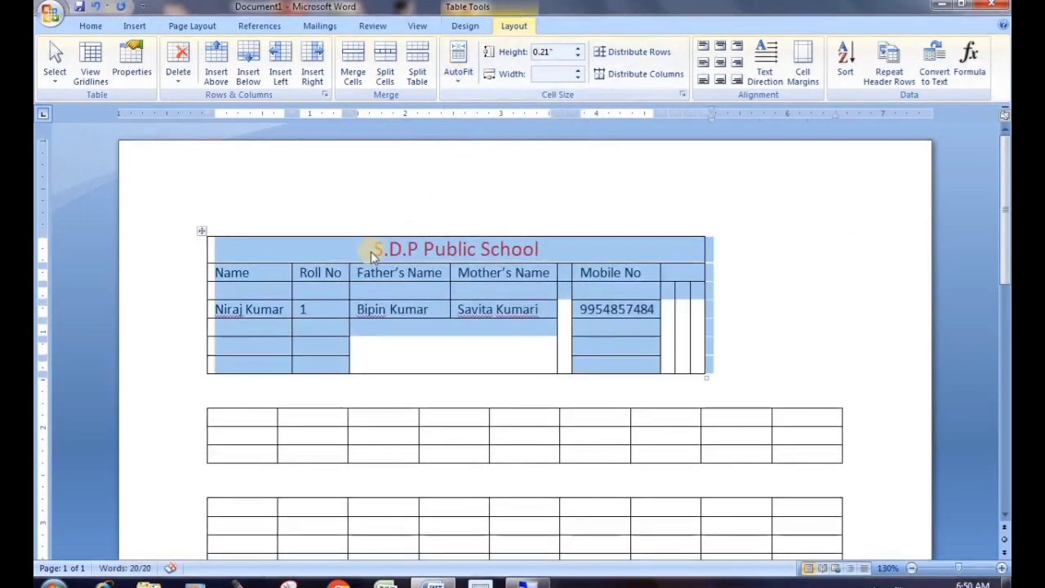
click(372, 253)
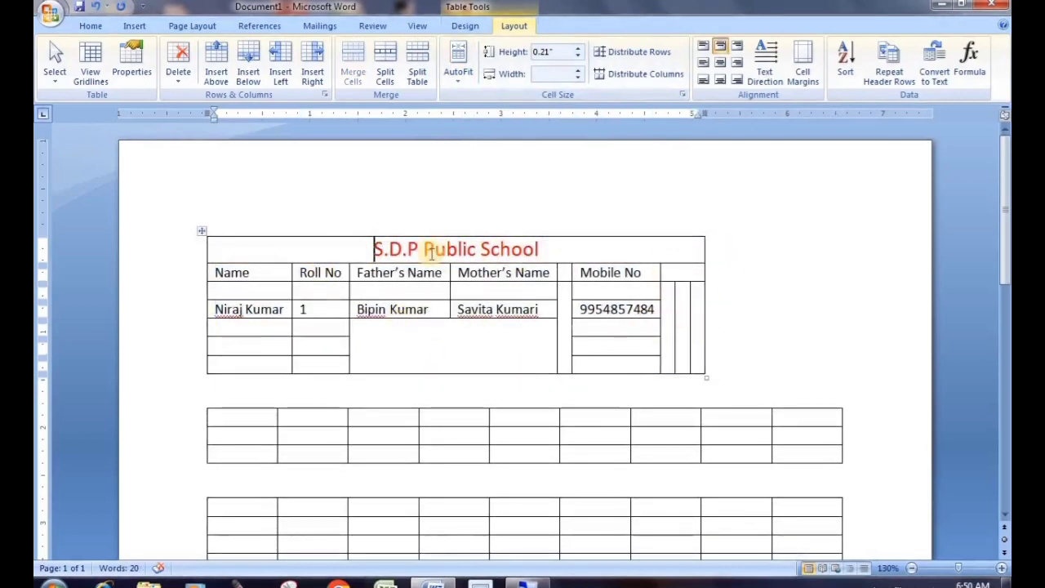
click(202, 235)
click(456, 75)
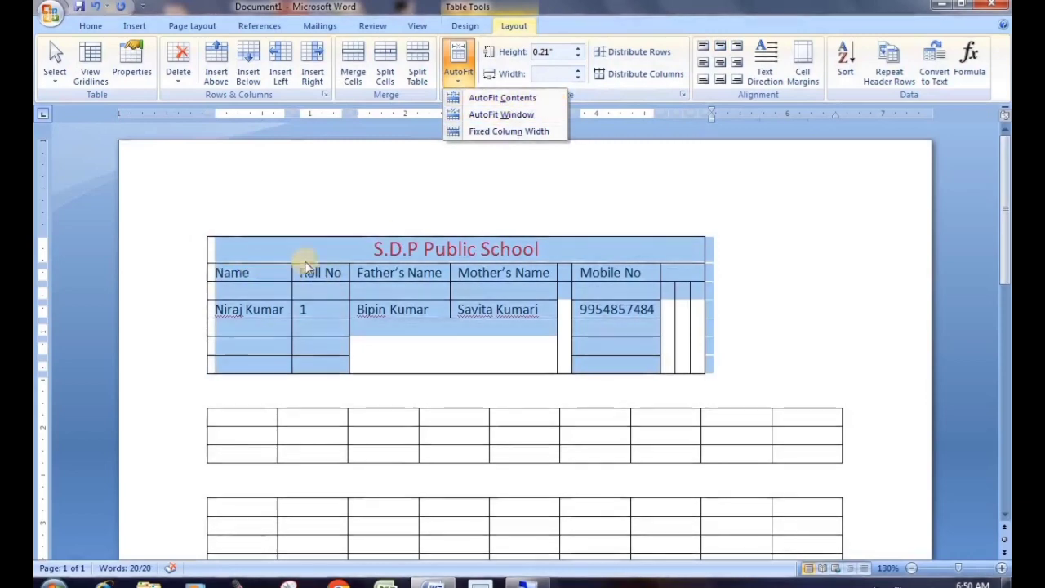
click(643, 338)
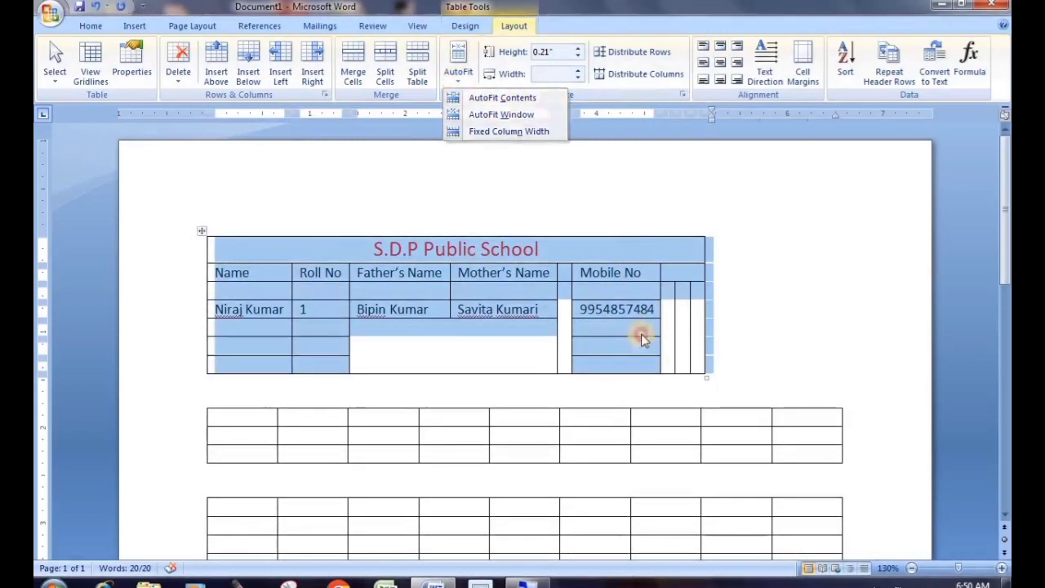
drag(690, 305, 669, 304)
click(668, 302)
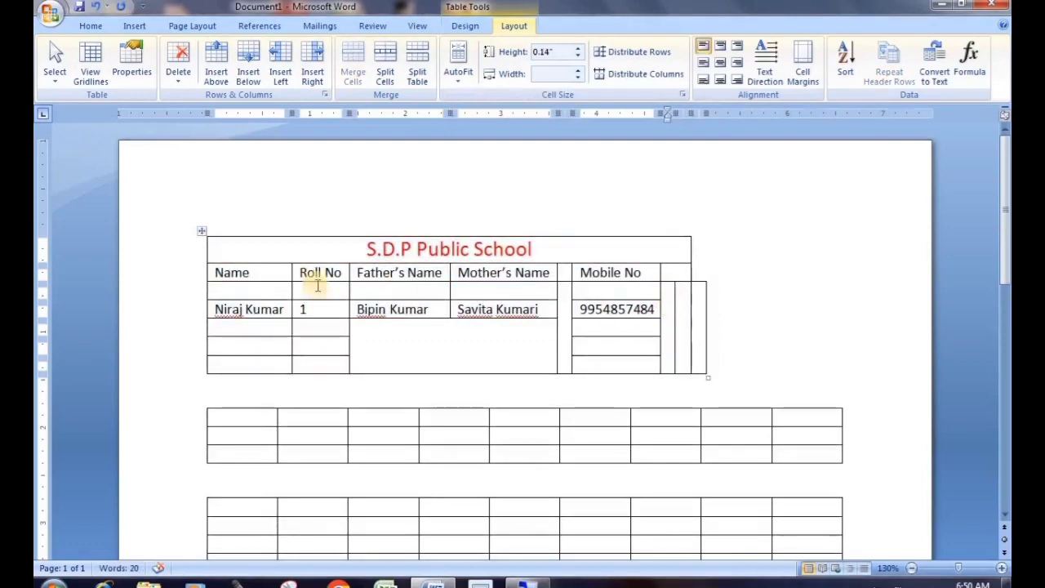
click(200, 228)
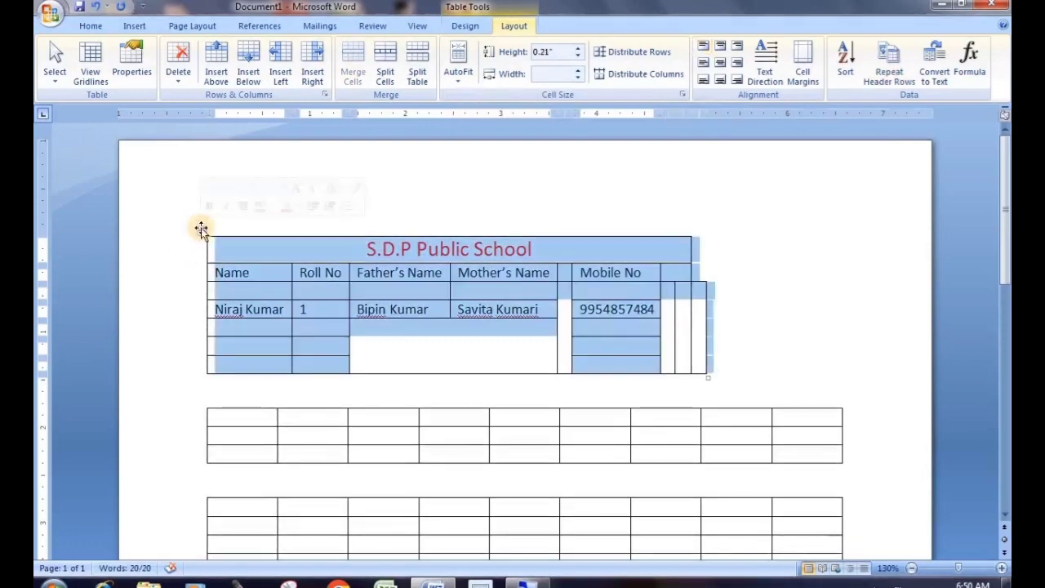
click(458, 70)
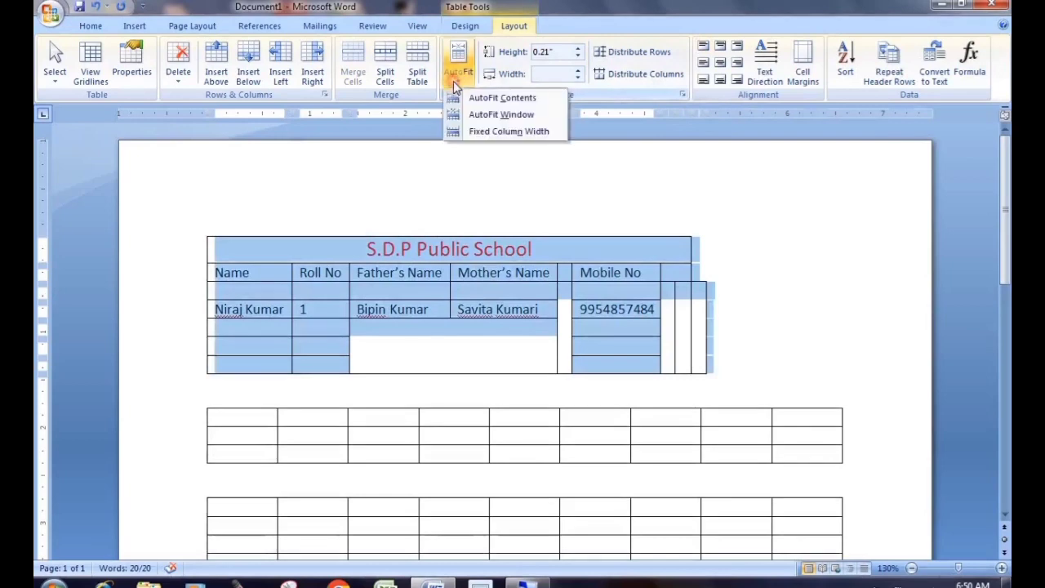
click(525, 114)
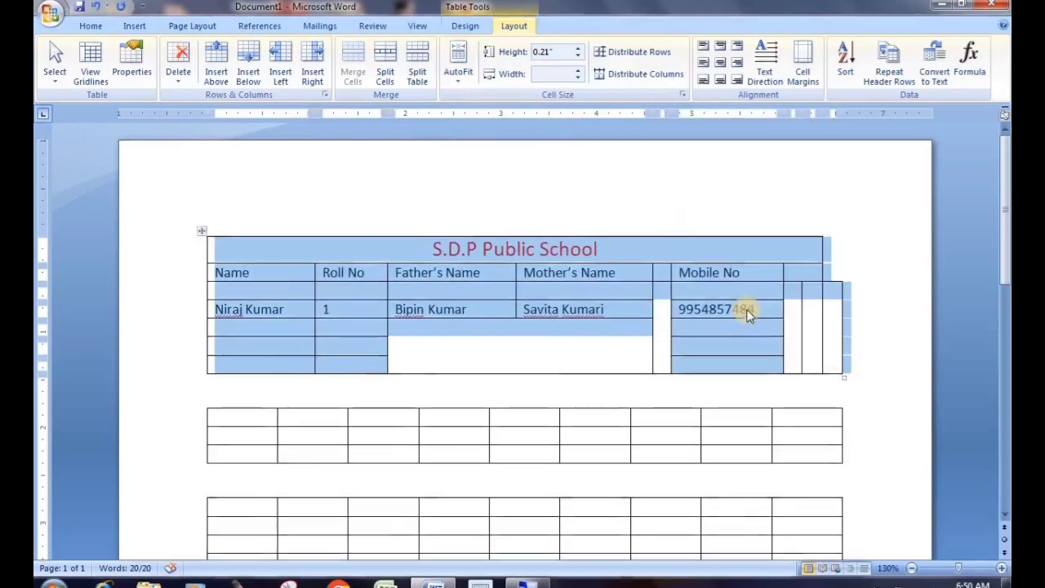
click(457, 77)
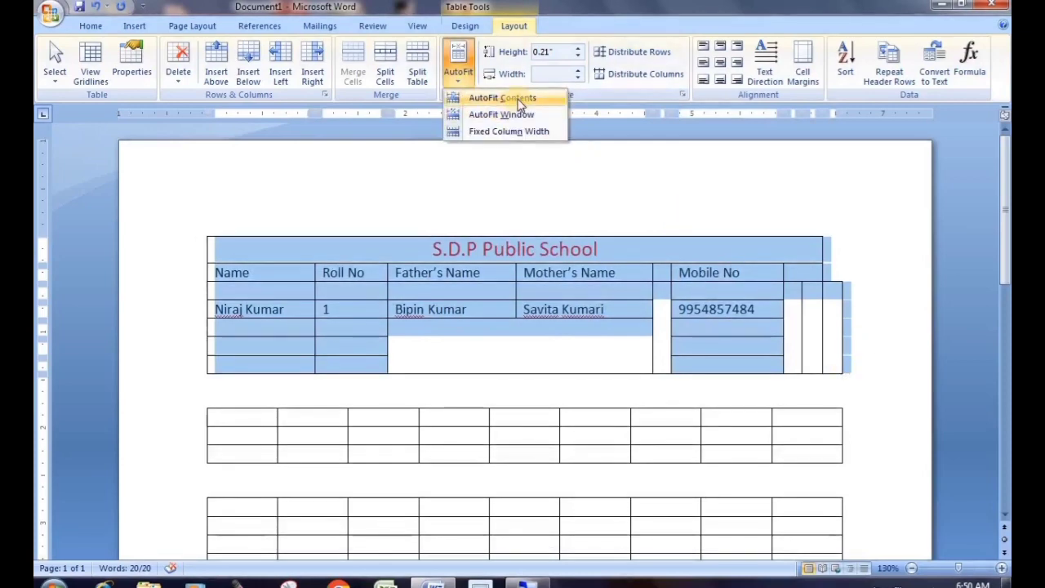
click(519, 99)
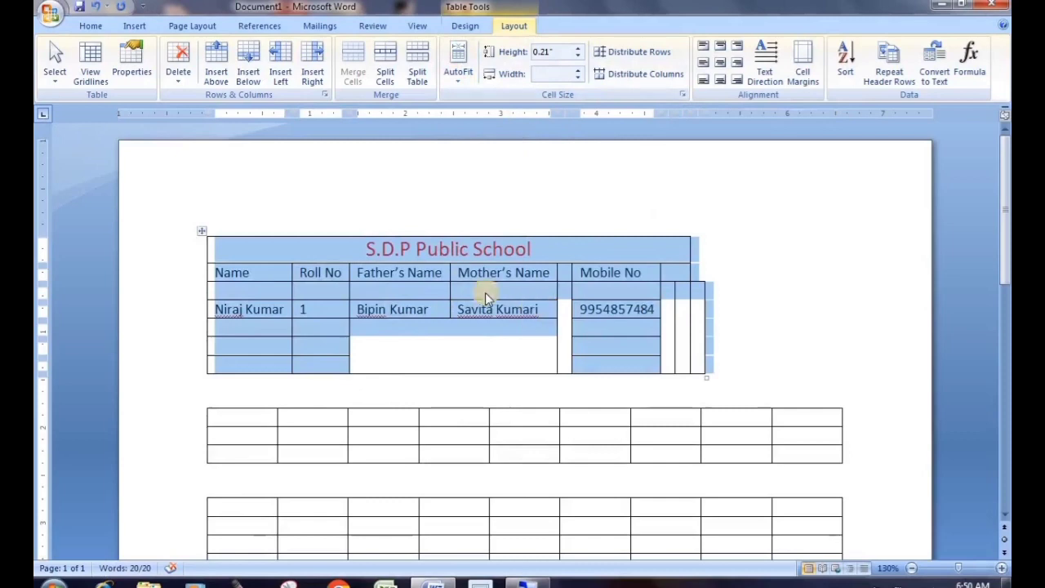
click(462, 274)
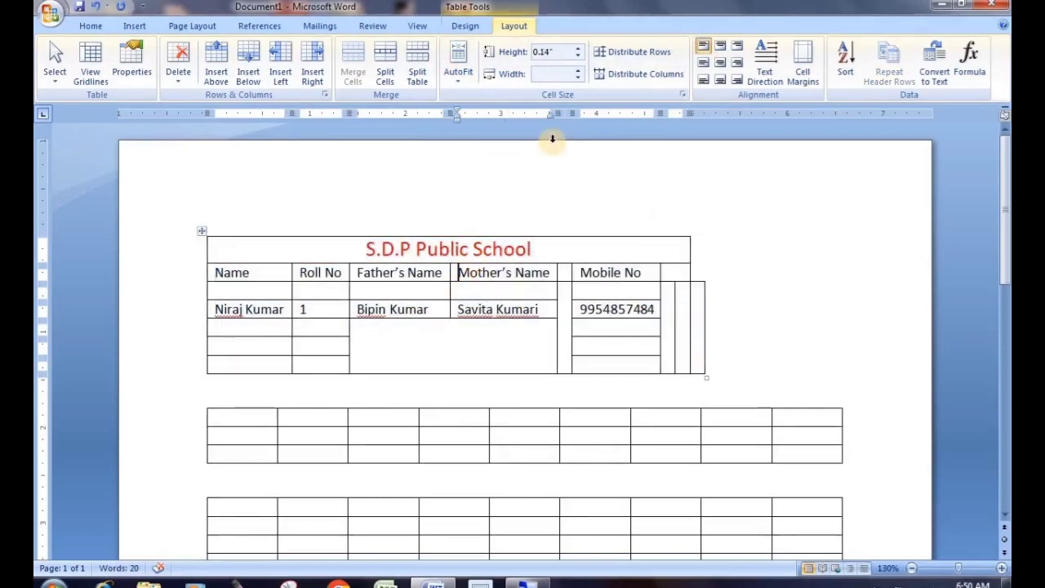
click(457, 75)
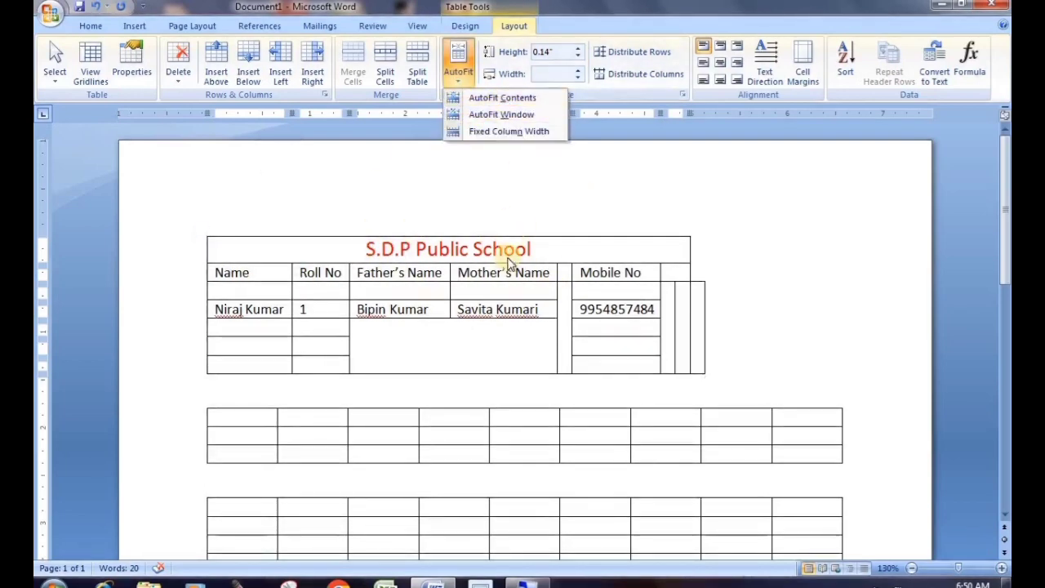
click(499, 289)
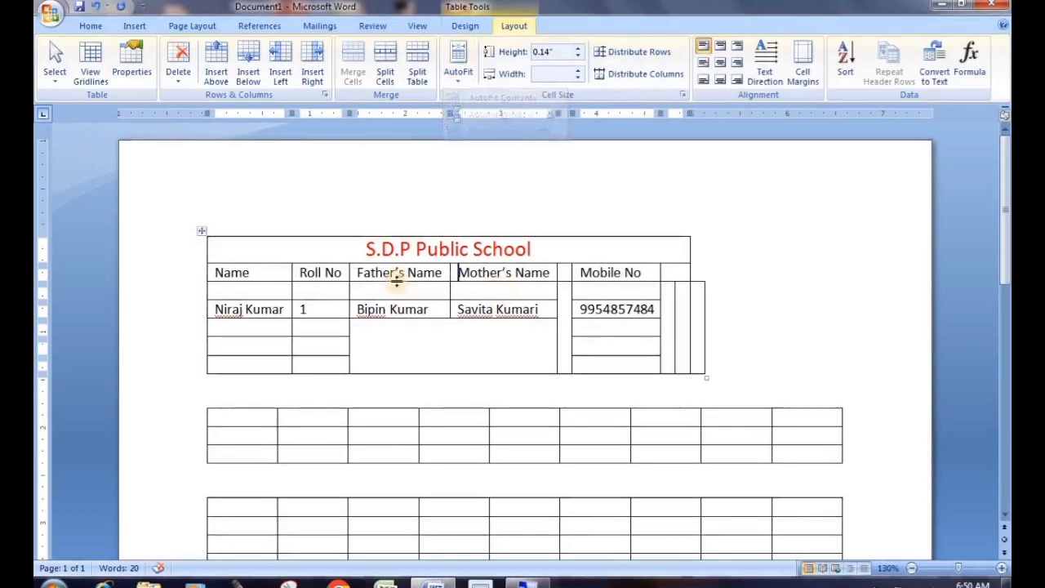
click(201, 235)
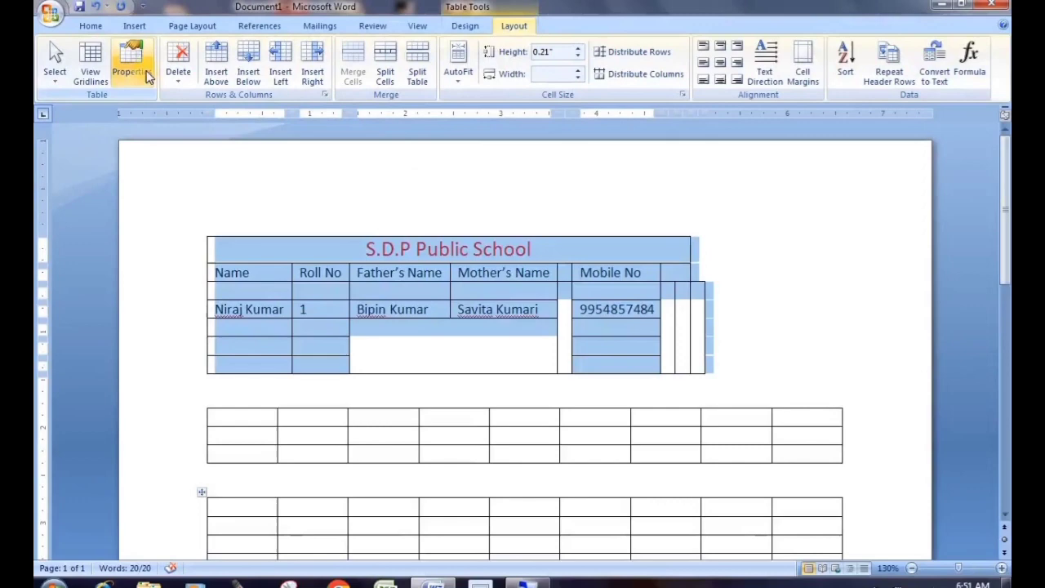
Set the student-details table's alignment to Center in Table Properties
click(148, 76)
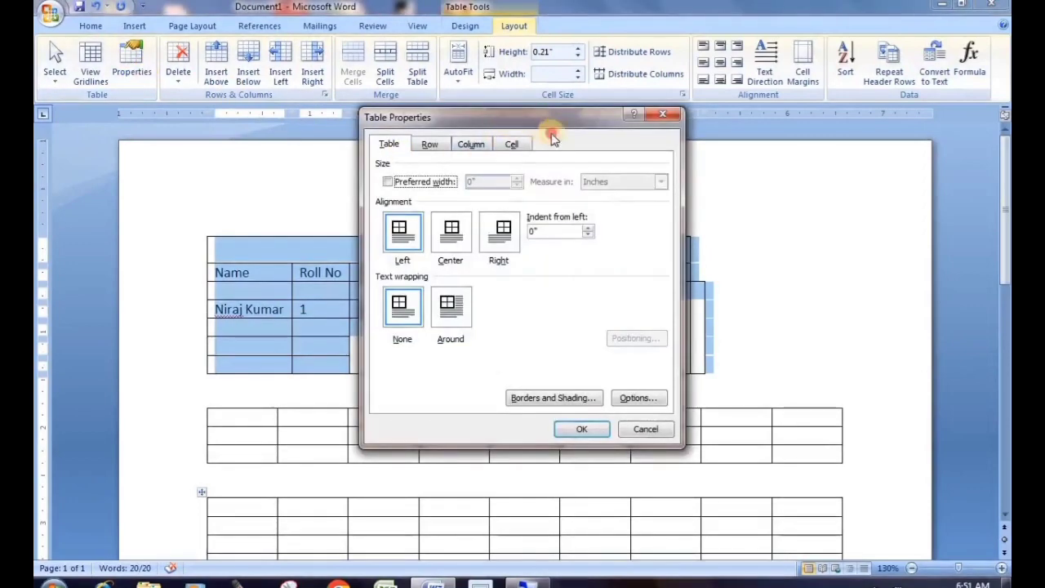
drag(588, 117, 629, 72)
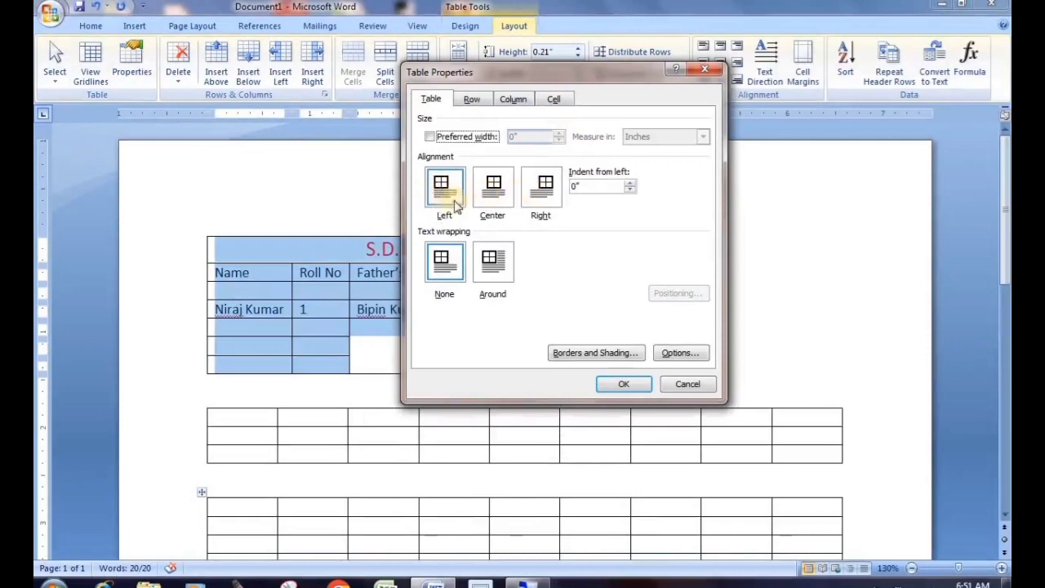
click(492, 189)
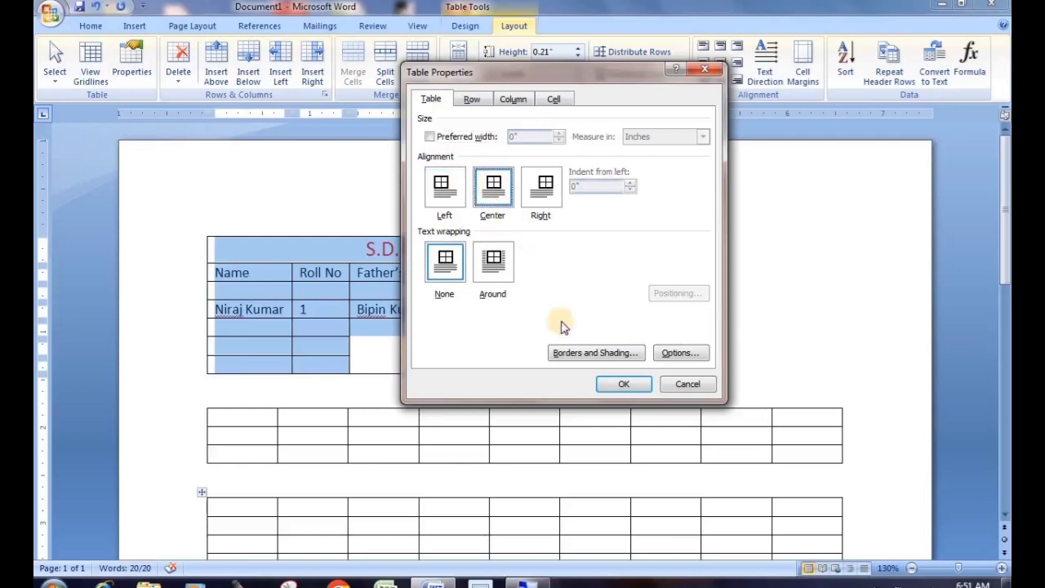
click(618, 387)
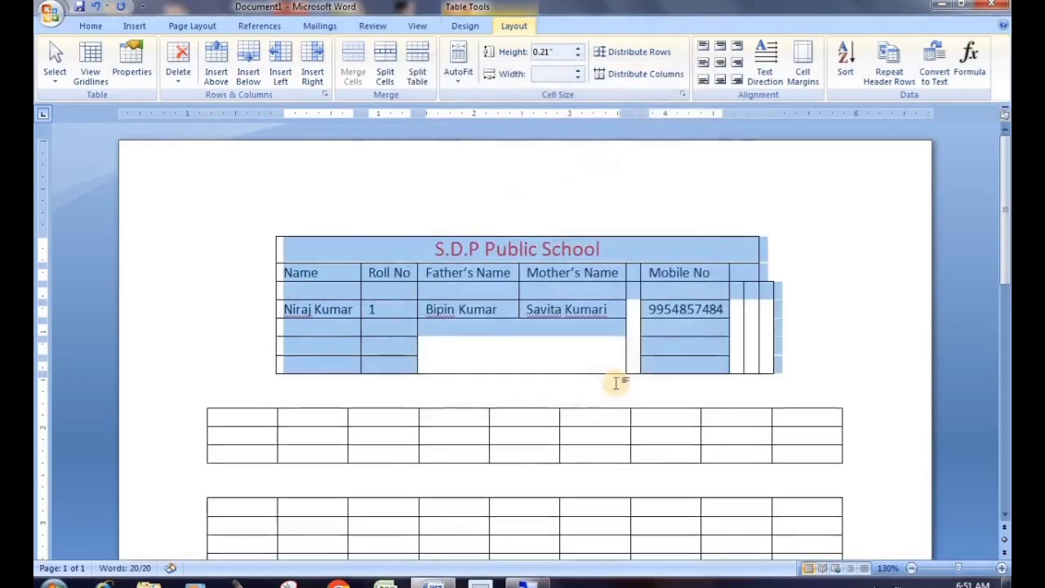
click(779, 302)
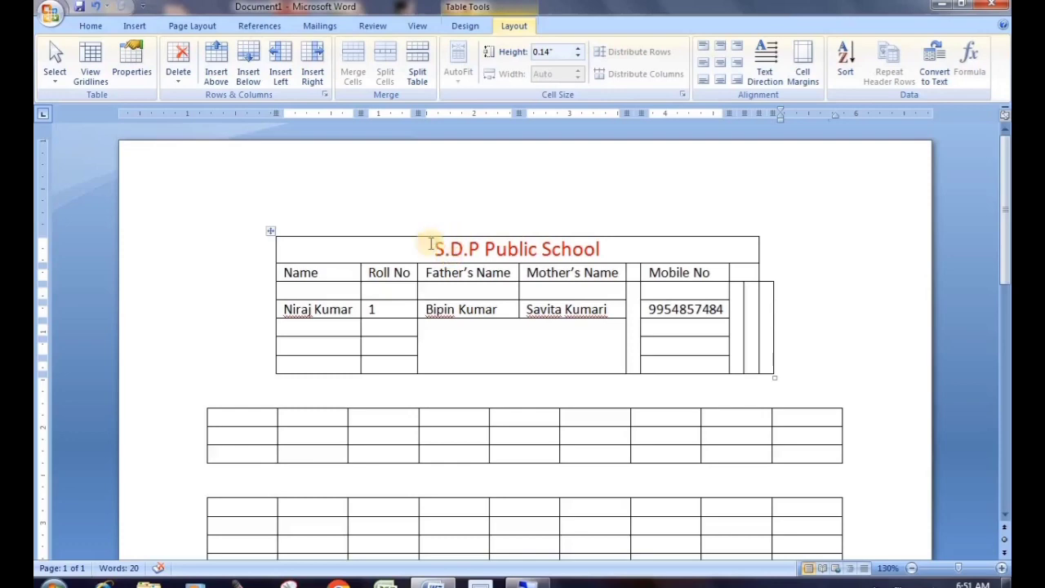
Give the Name header cell a row height of 0.3" and a column width of 0.52"
drag(314, 275, 275, 275)
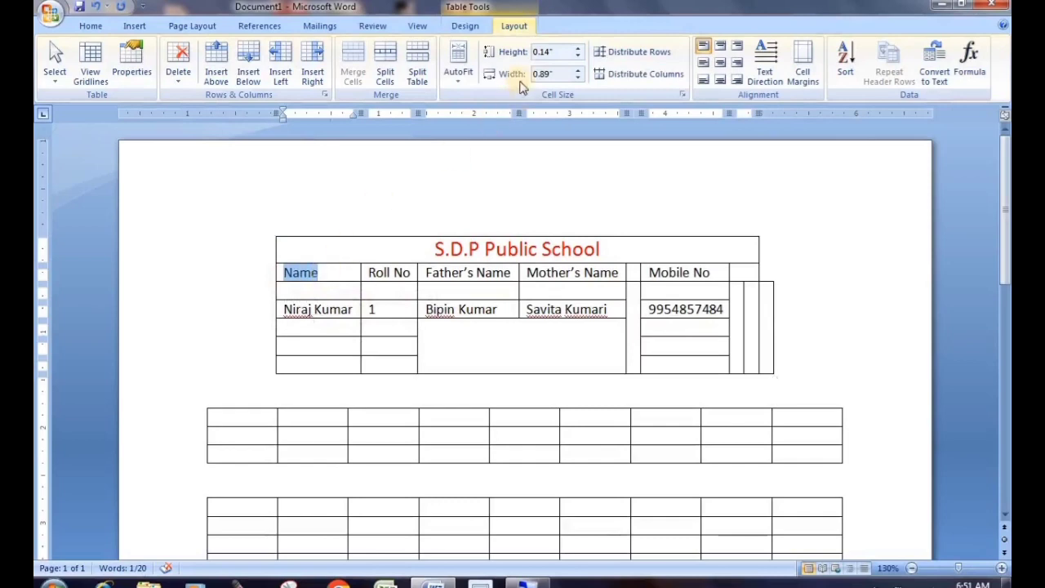
click(581, 49)
click(580, 49)
click(580, 49)
click(580, 49)
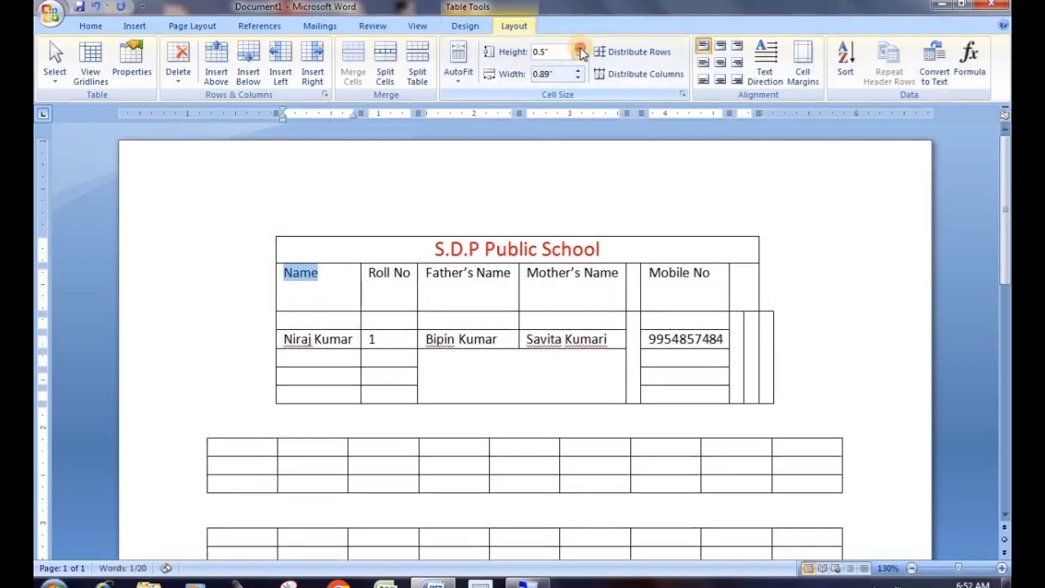
click(580, 49)
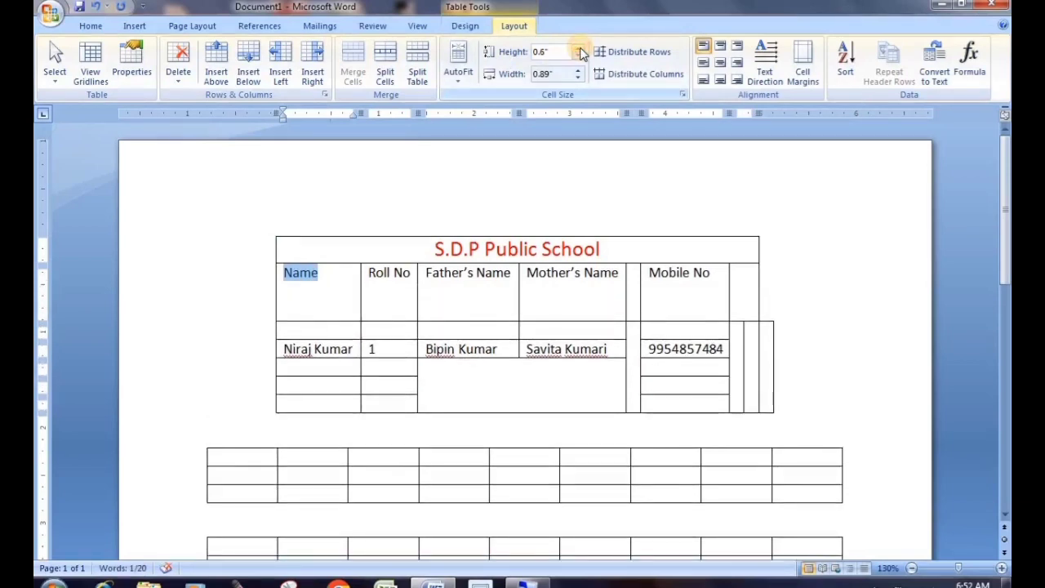
click(578, 55)
click(578, 56)
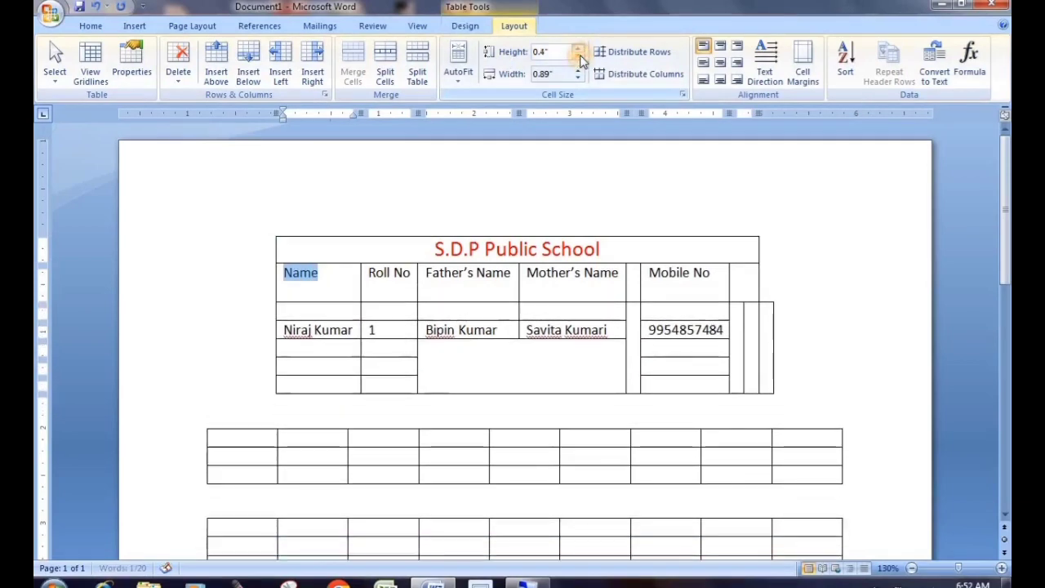
click(578, 55)
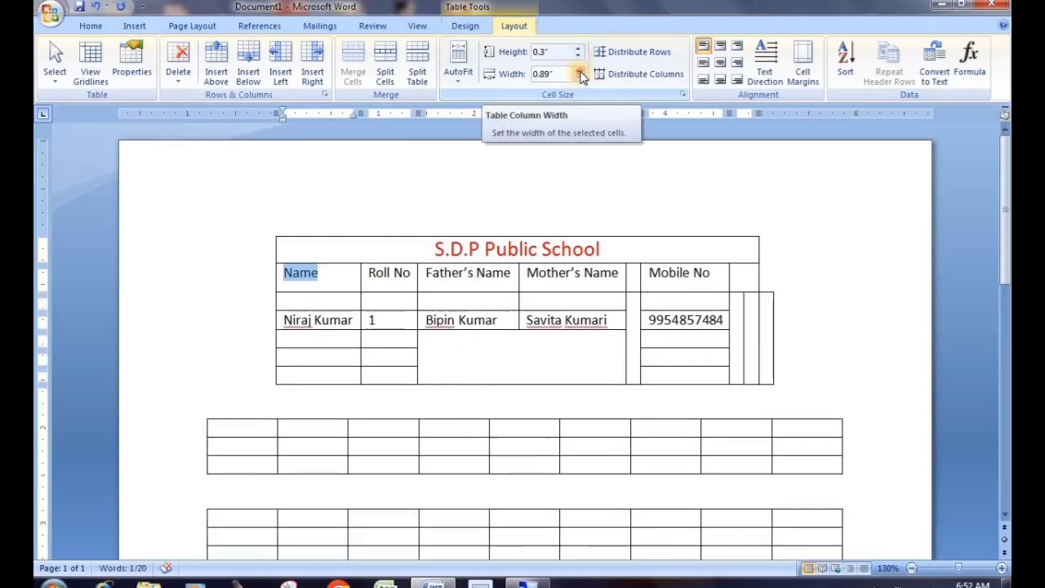
click(581, 75)
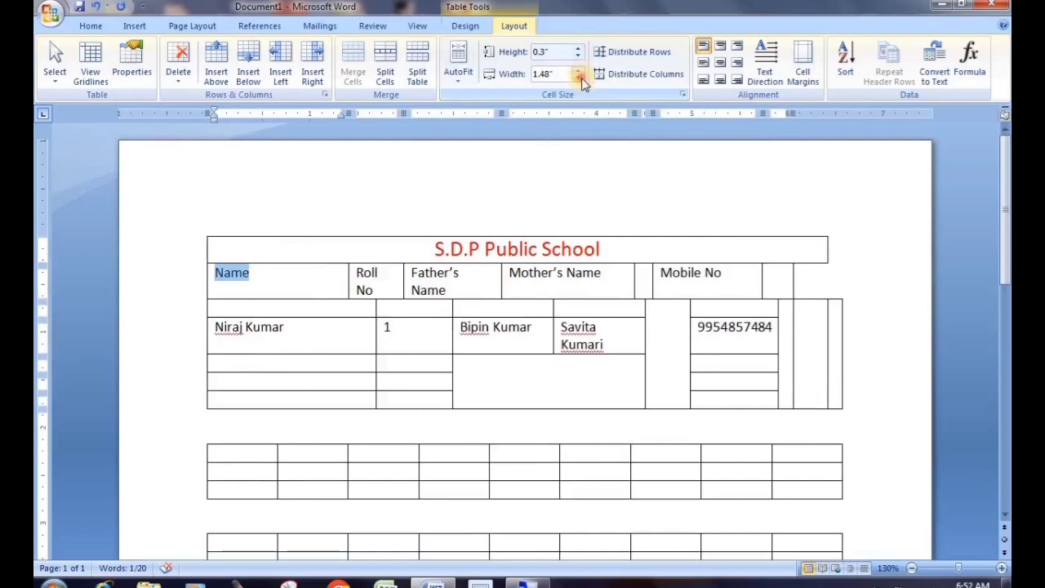
click(579, 77)
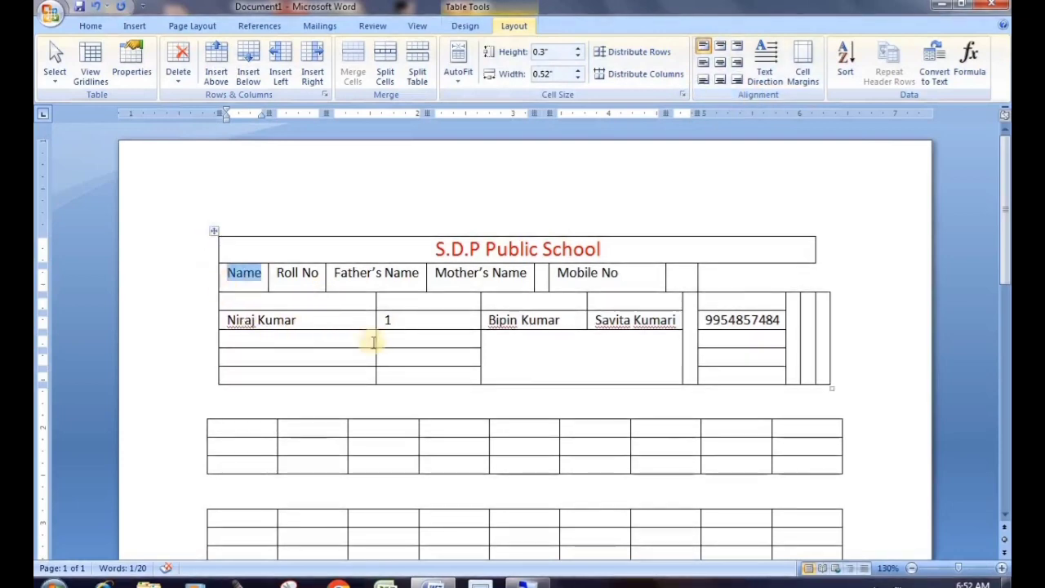
Delete both empty nine-column tables with Delete Table, then select the student-details table
click(249, 441)
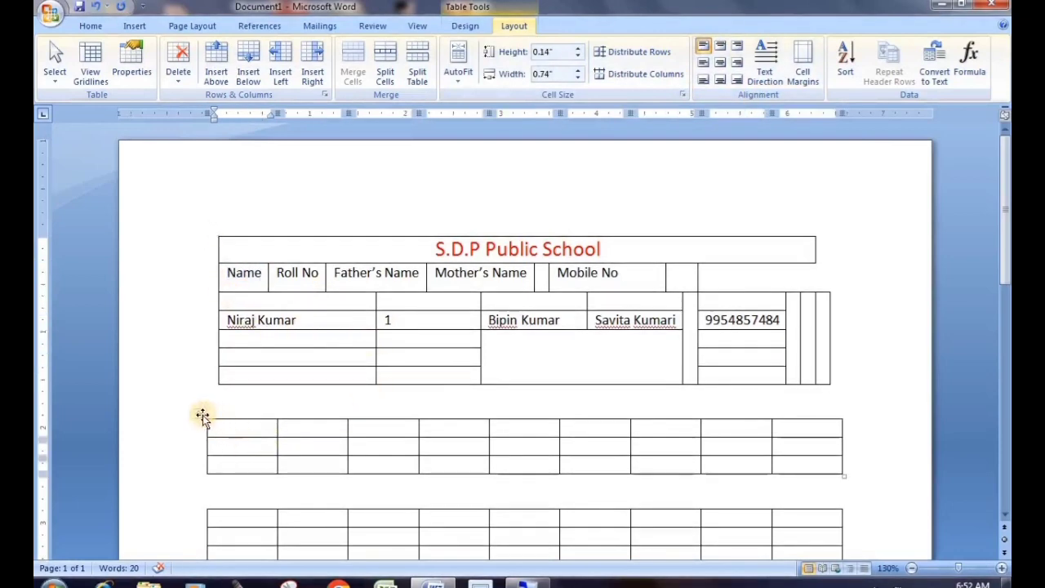
click(202, 416)
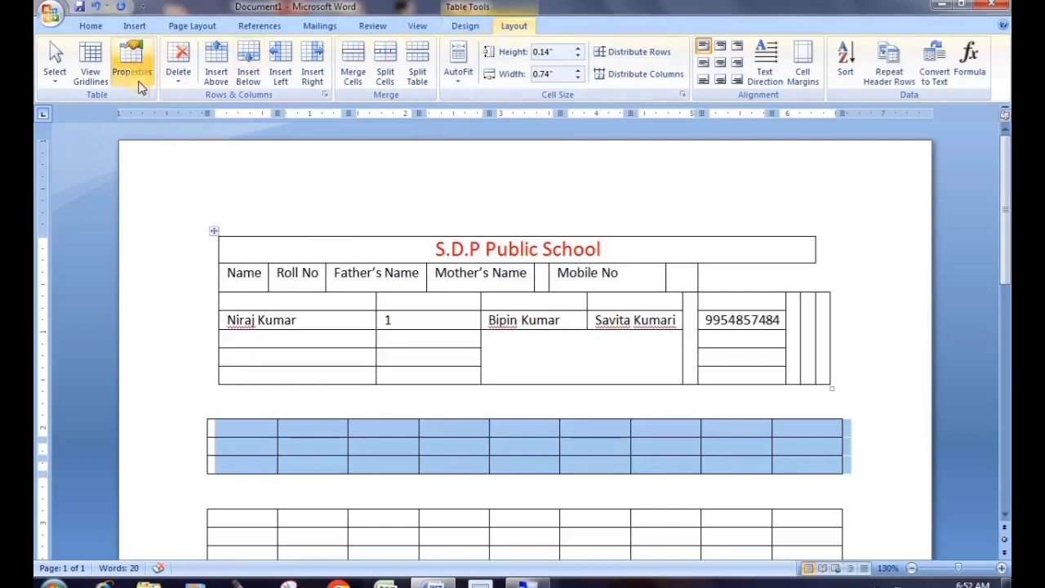
click(178, 66)
click(213, 148)
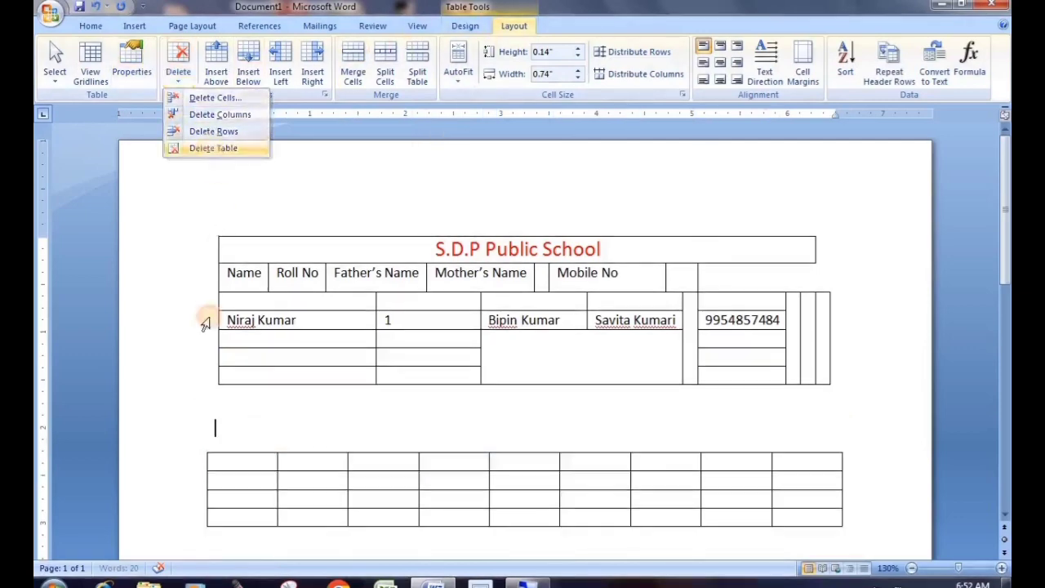
click(211, 462)
click(201, 446)
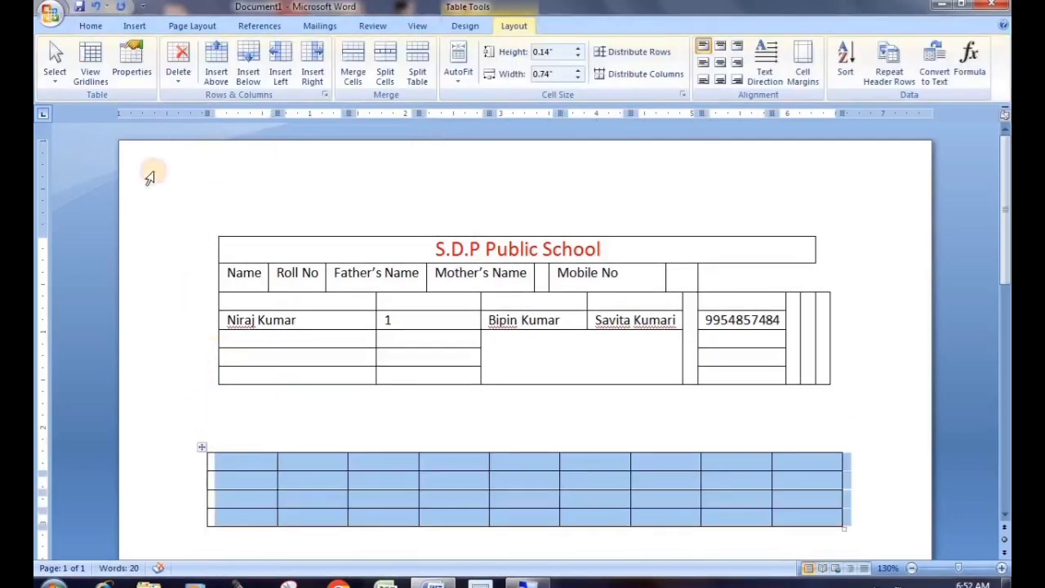
click(176, 77)
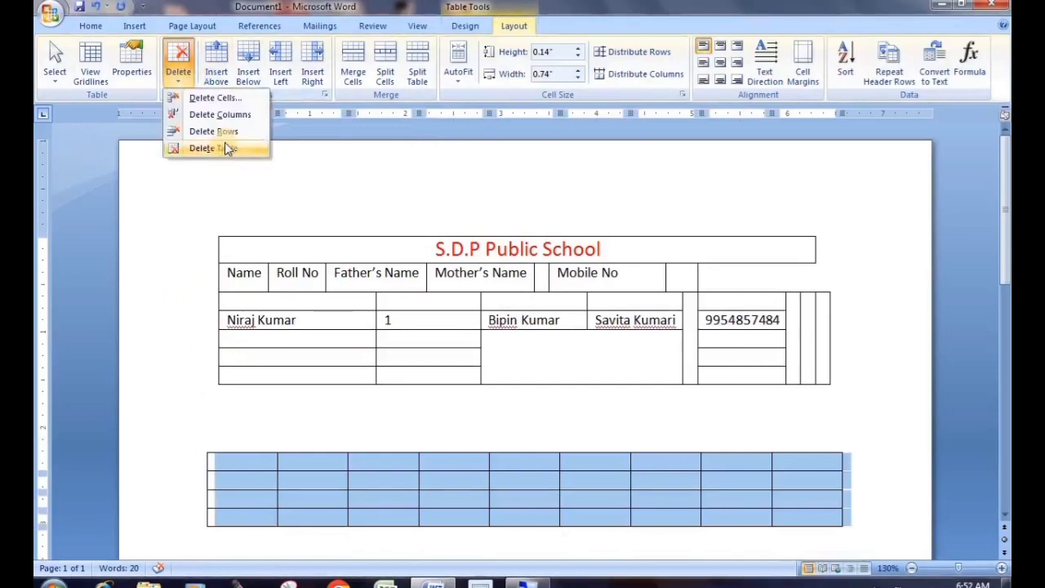
click(202, 148)
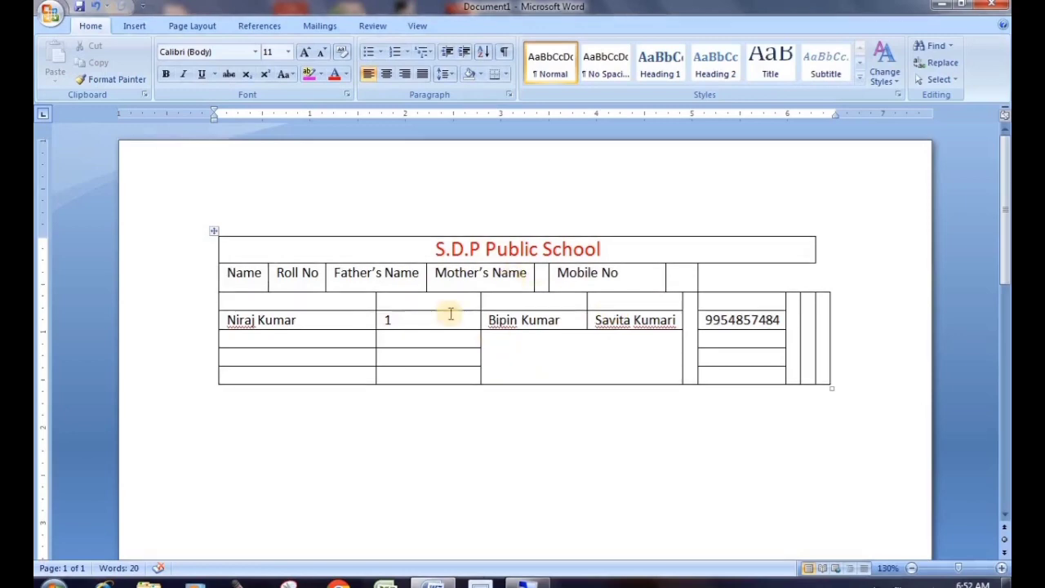
click(215, 233)
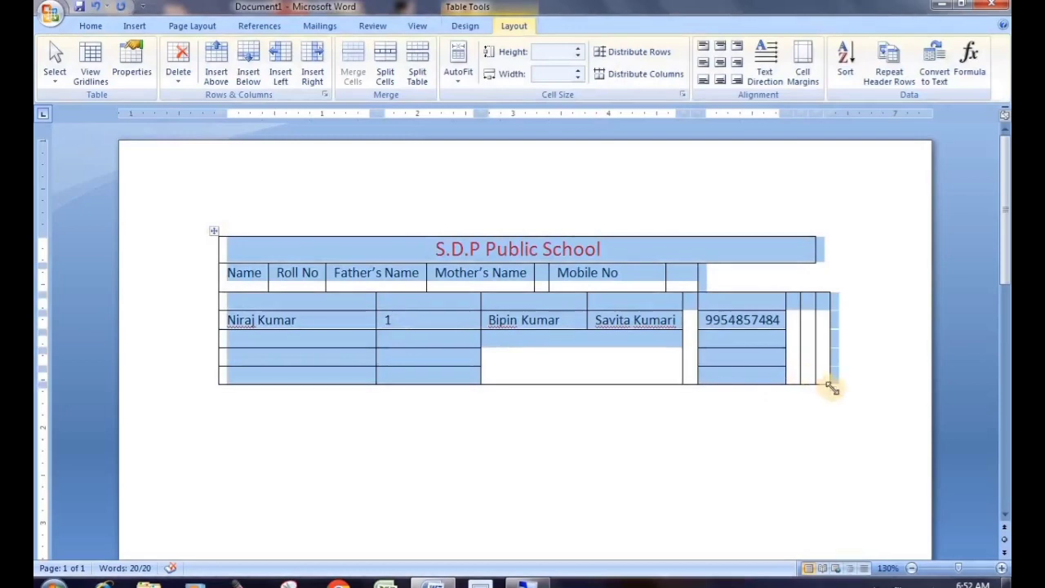
Stretch the student-details table taller down the page, then select the cell holding 1
drag(831, 388, 831, 535)
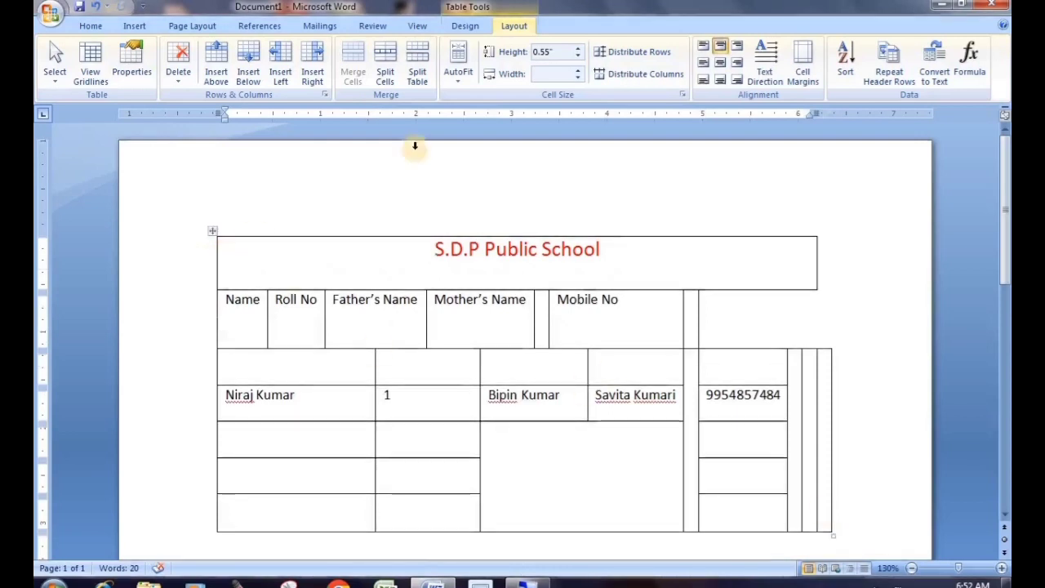
click(281, 276)
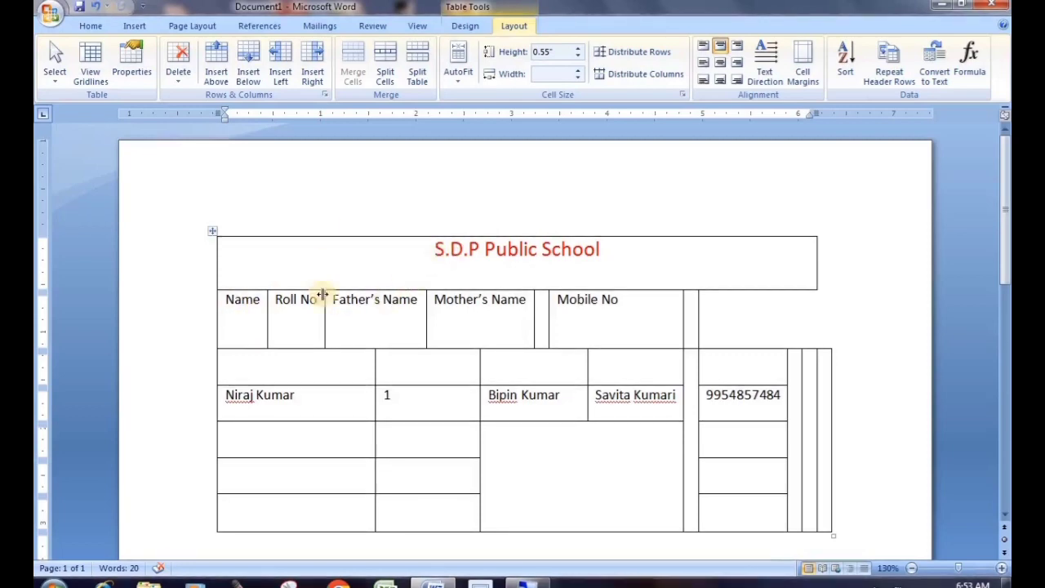
click(402, 403)
click(377, 398)
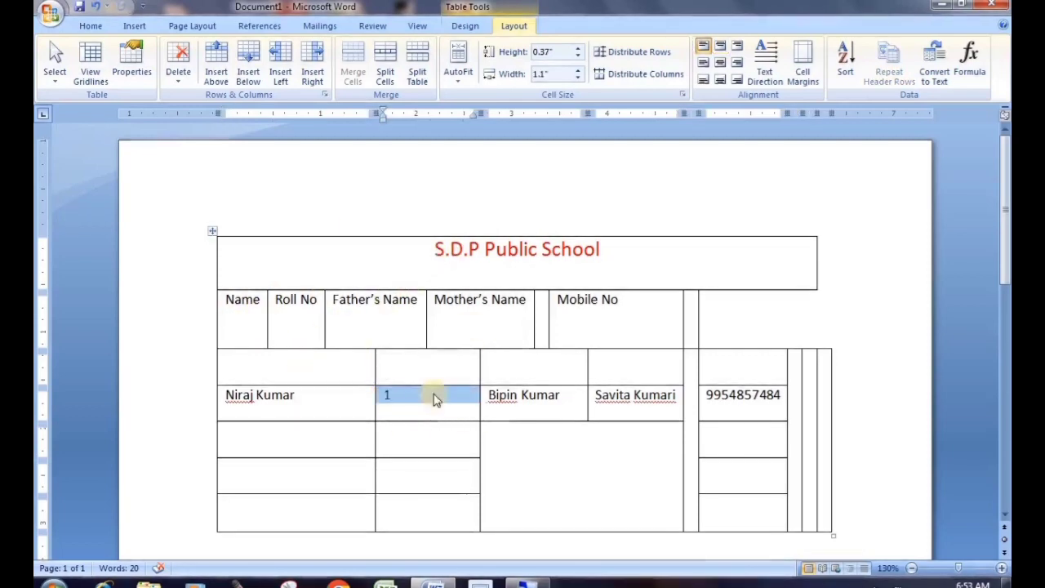
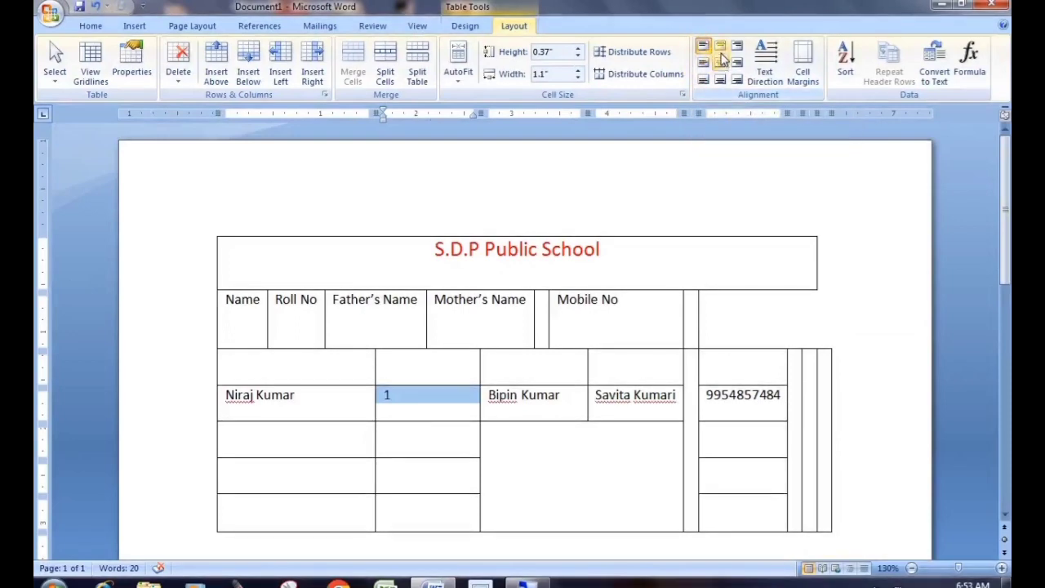
Try the cell alignments on the roll number 1, settle on Align Center, and select the header row
click(721, 54)
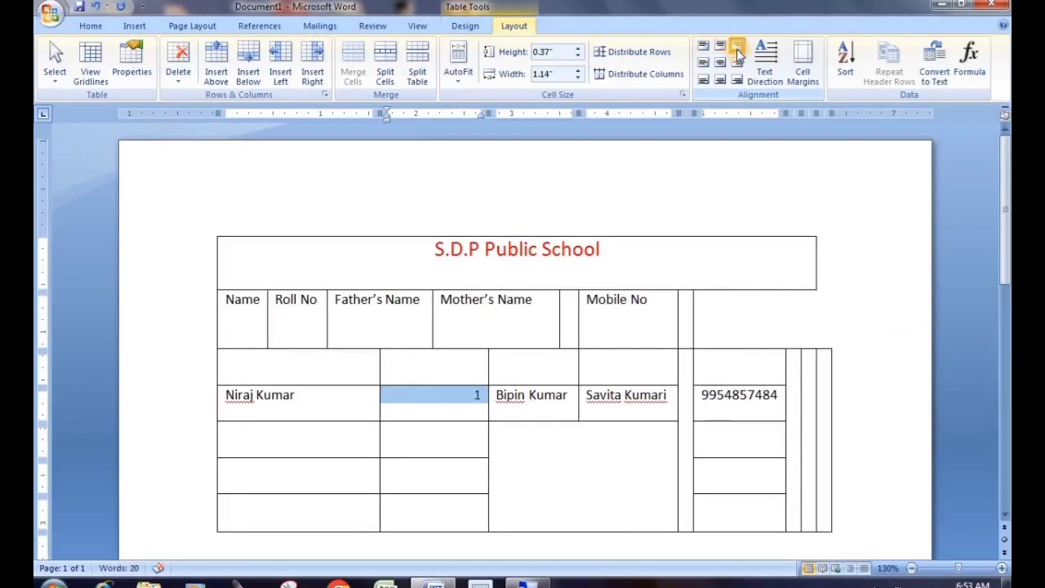
click(735, 65)
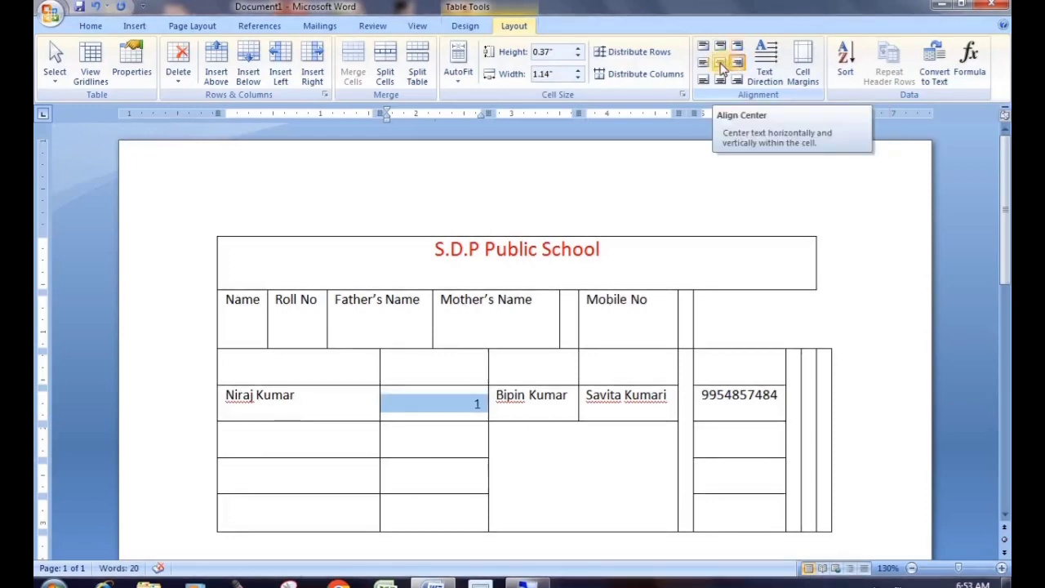
click(721, 67)
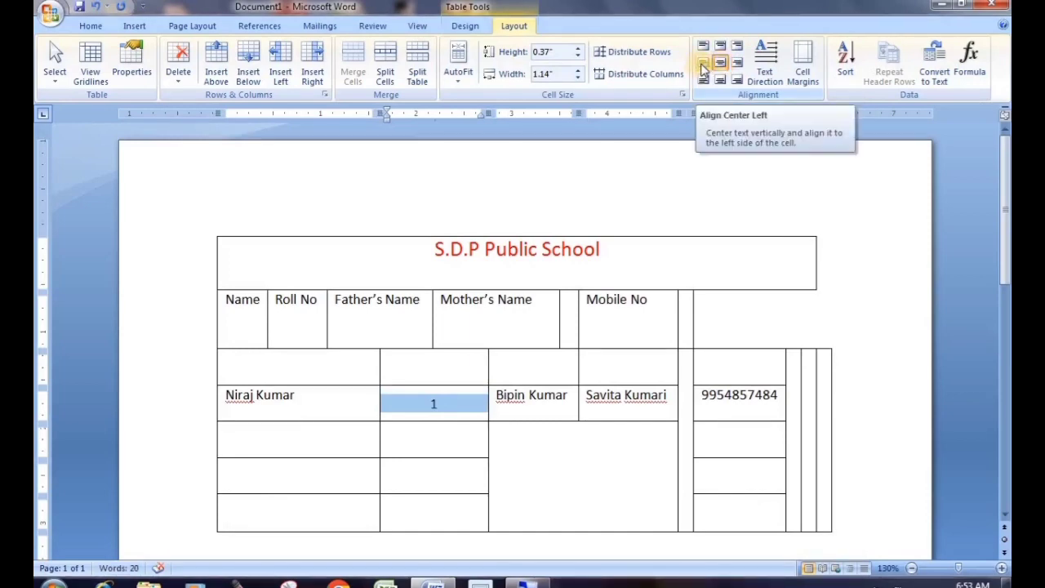
click(704, 65)
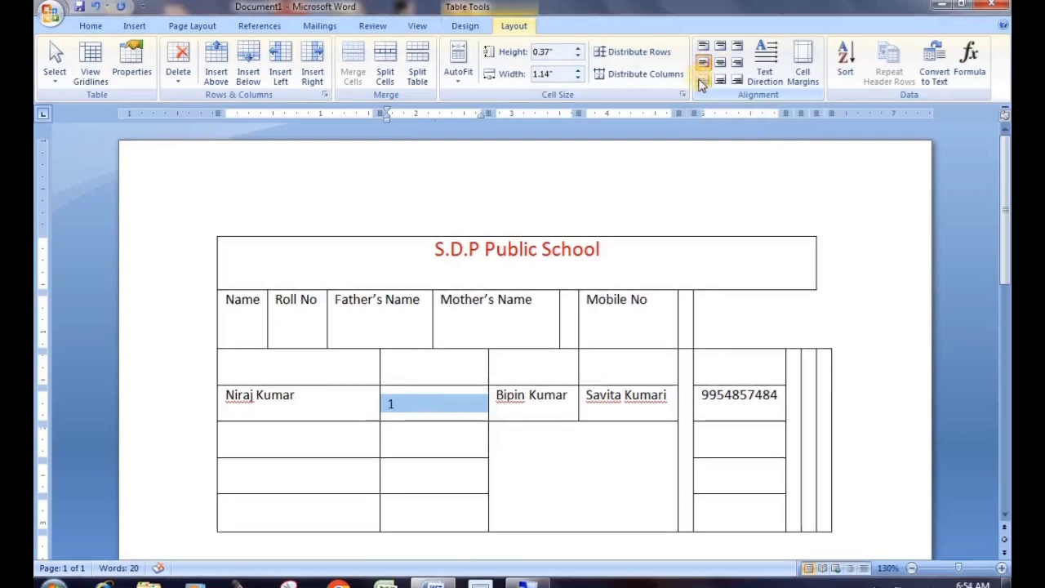
click(700, 80)
click(721, 80)
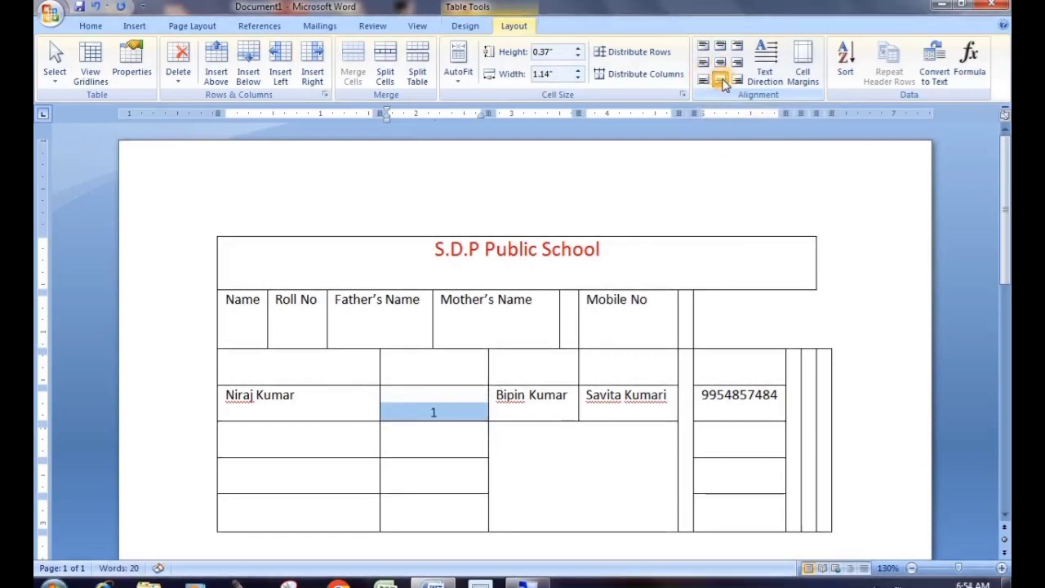
click(737, 82)
click(720, 80)
click(720, 63)
click(720, 46)
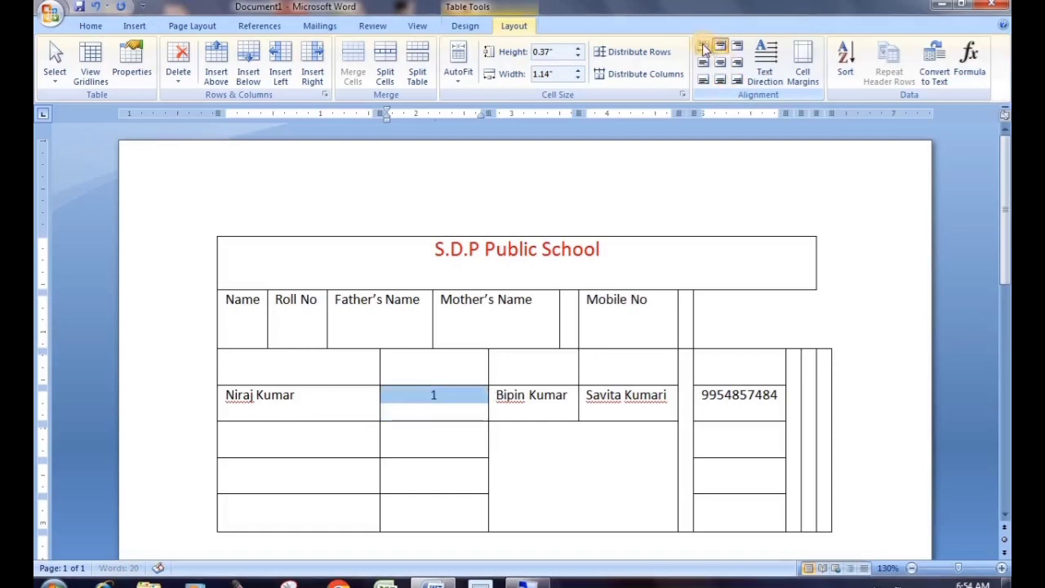
click(718, 63)
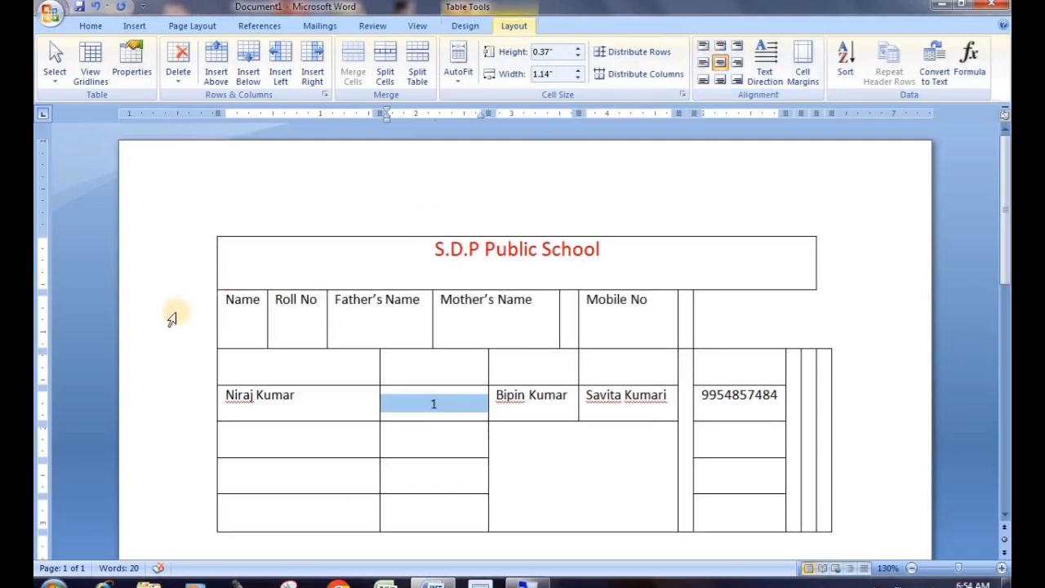
click(196, 310)
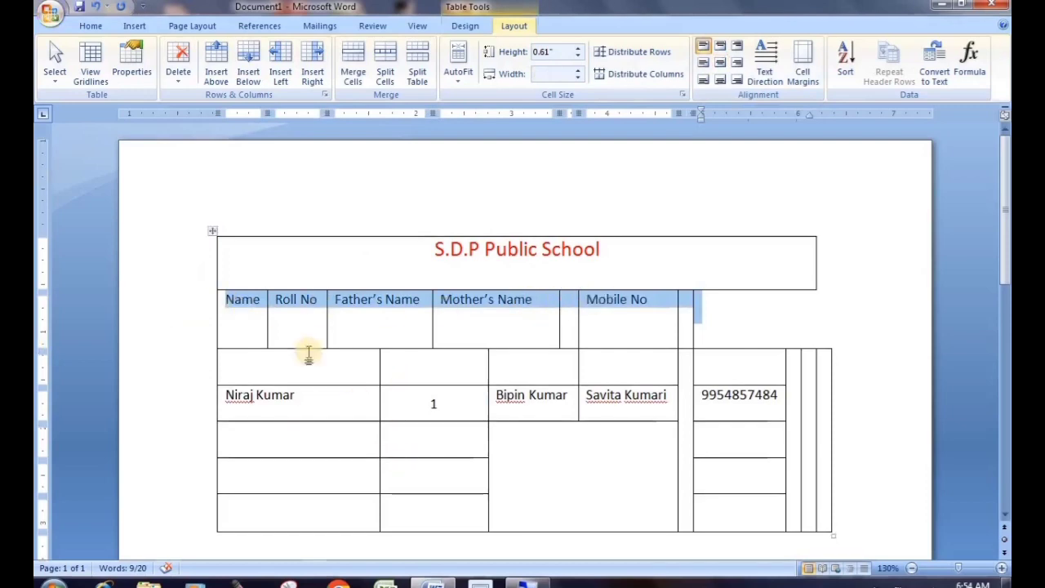
Apply Align Center to the five header labels, then select the Mobile No heading
click(721, 64)
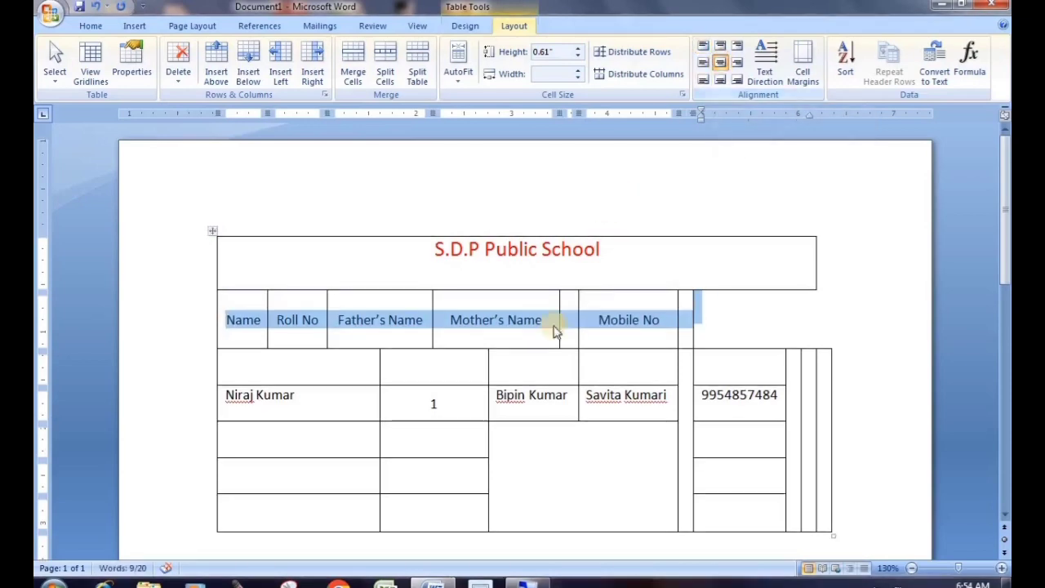
click(377, 330)
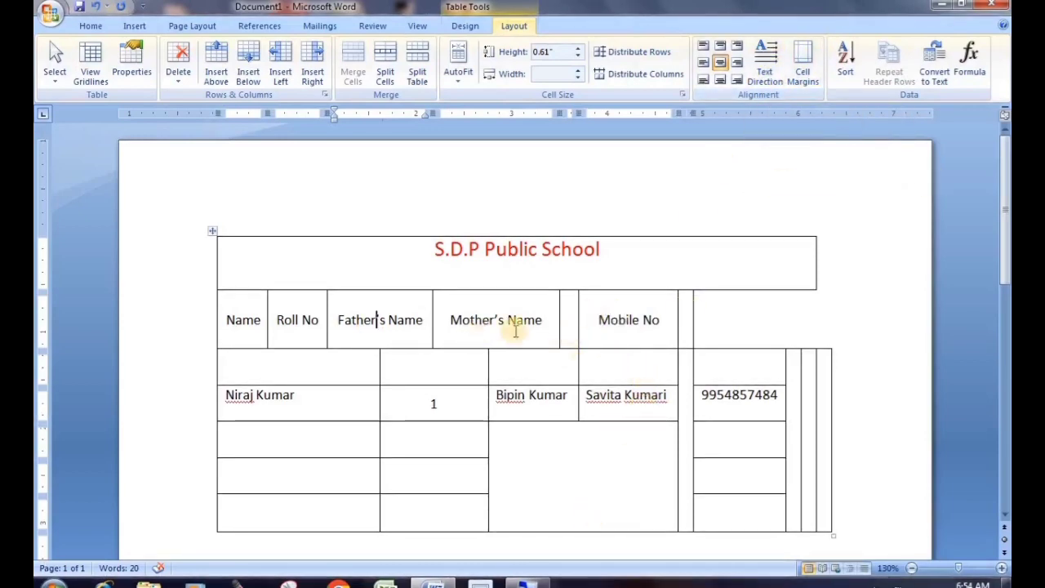
drag(661, 318, 597, 320)
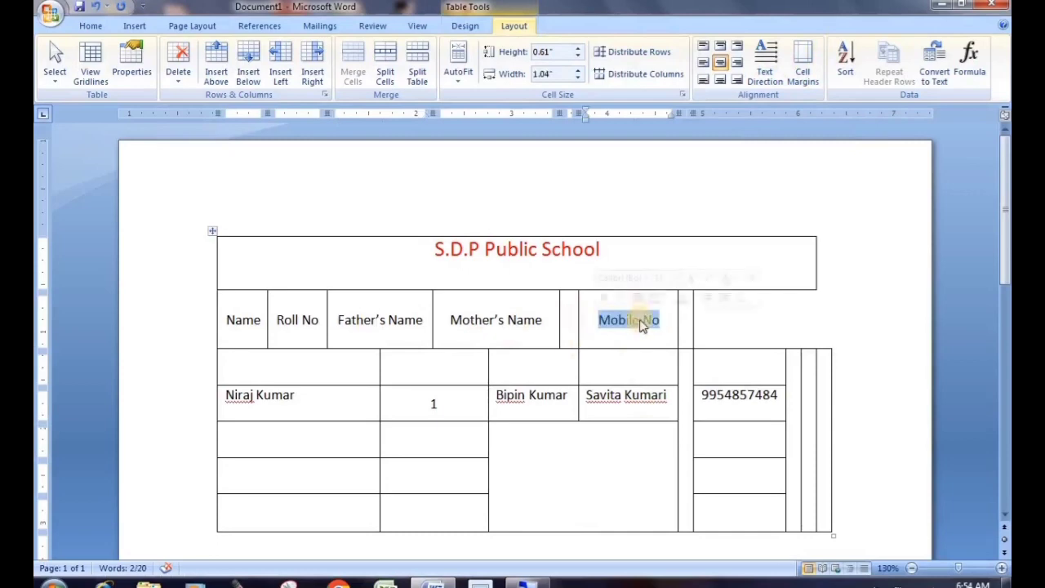
Rotate Mobile No to vertical text, flip it bottom-to-top, then restore it to horizontal
click(772, 62)
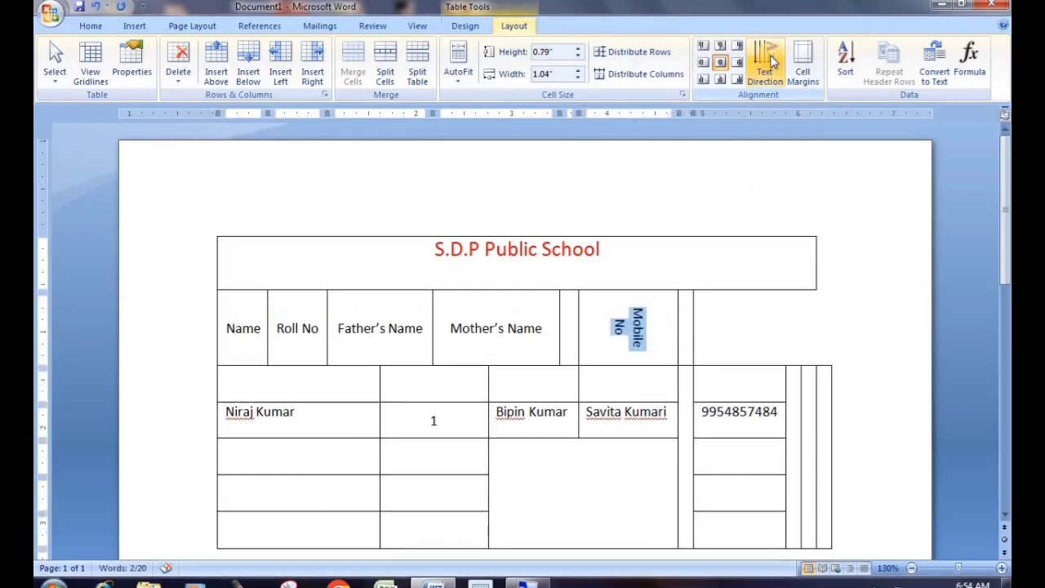
click(761, 53)
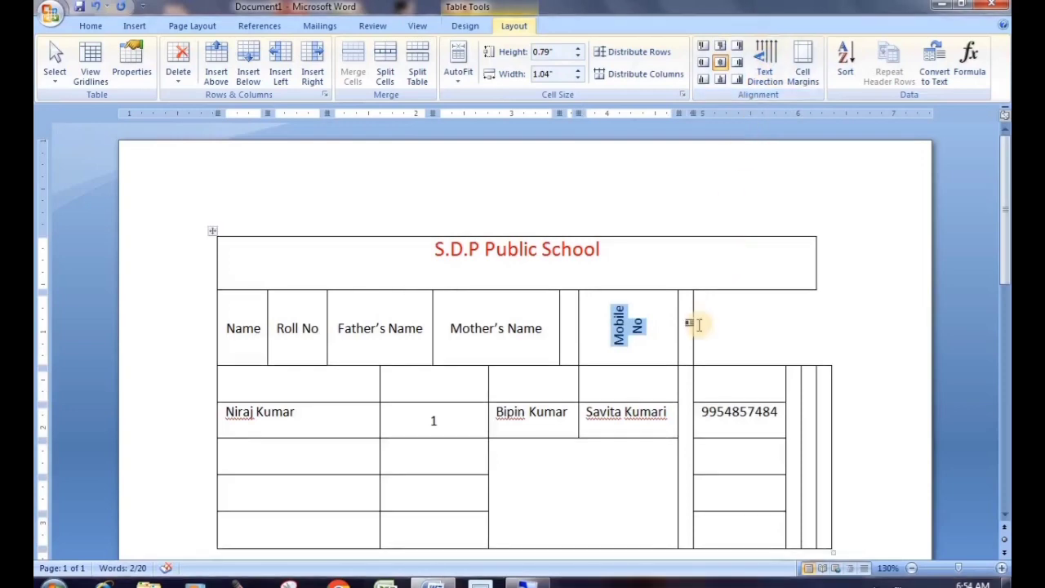
click(656, 328)
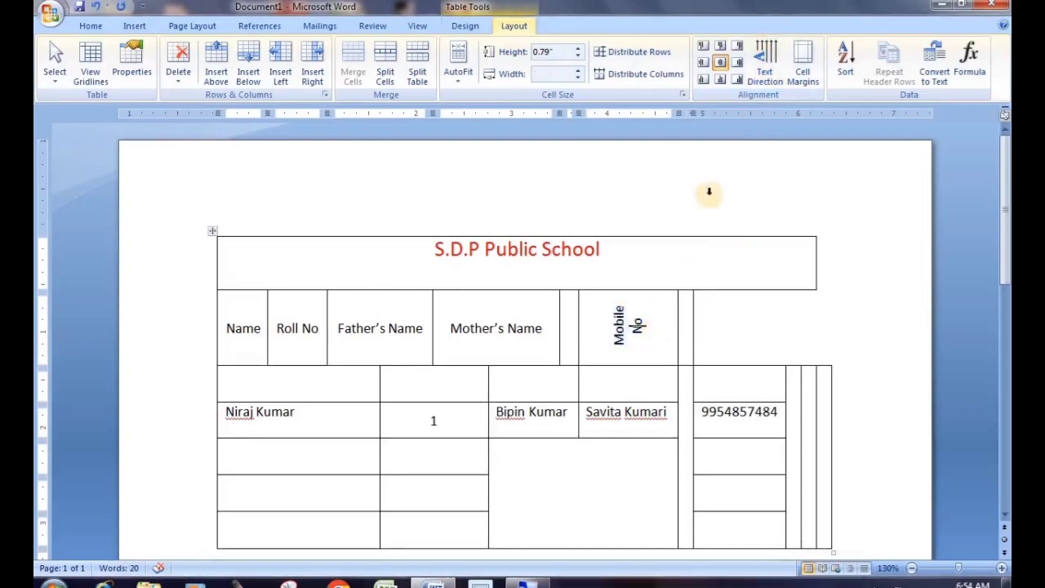
click(771, 70)
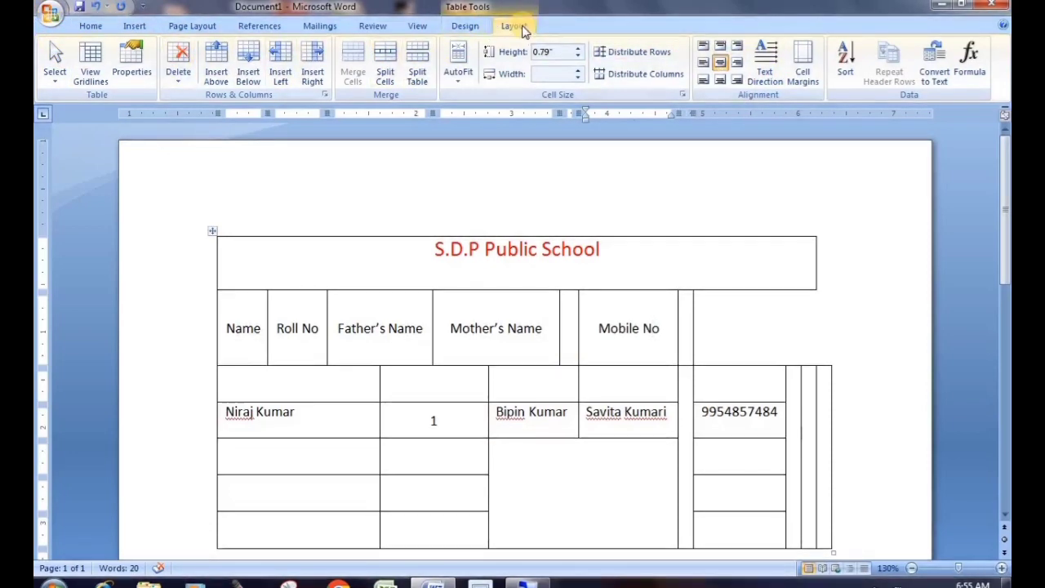
Select the whole S.D.P Public School table and remove it with Delete Table
click(210, 230)
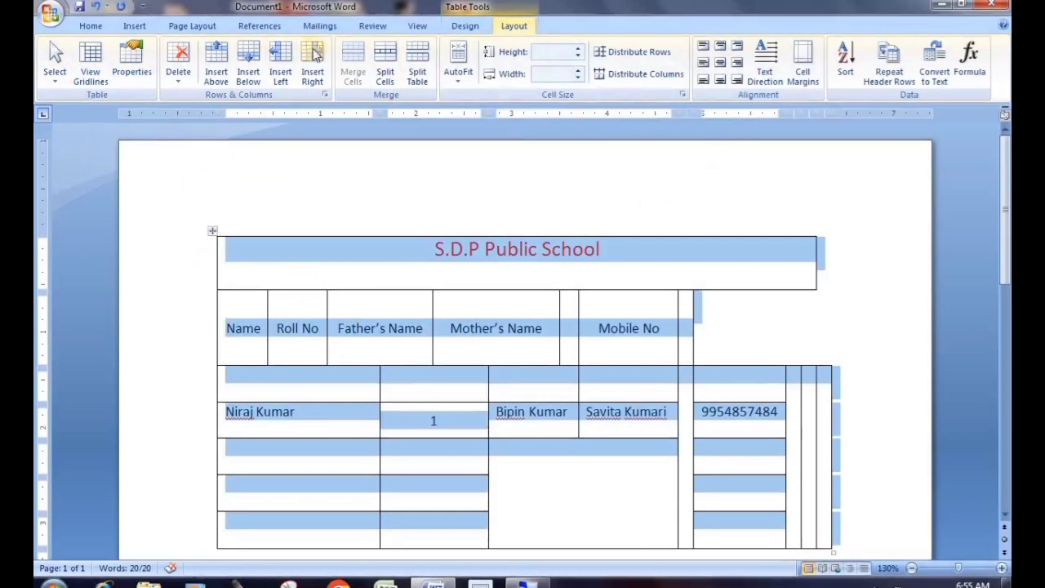
click(670, 271)
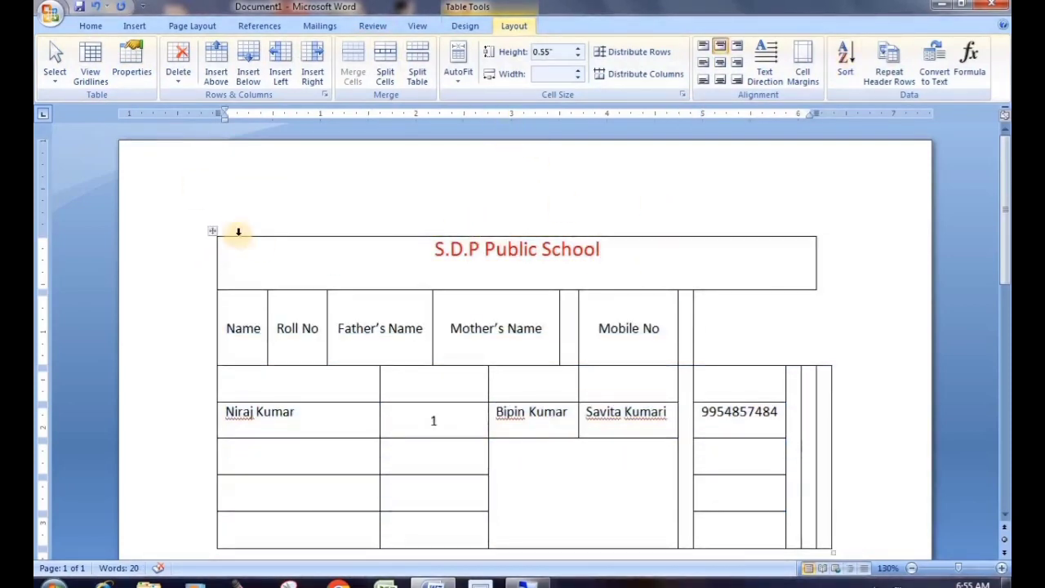
click(215, 233)
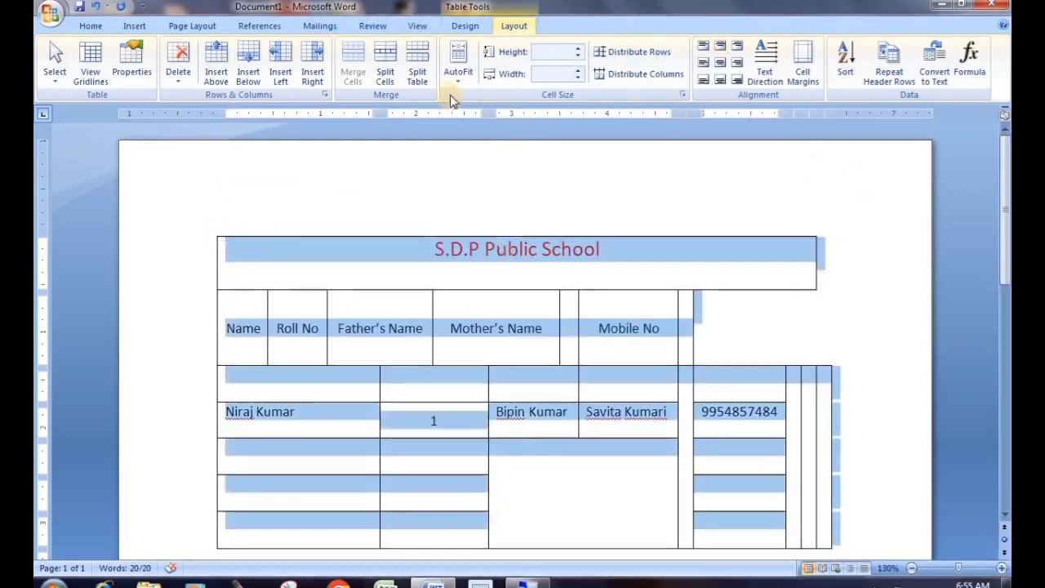
scroll(396, 326, down, 4)
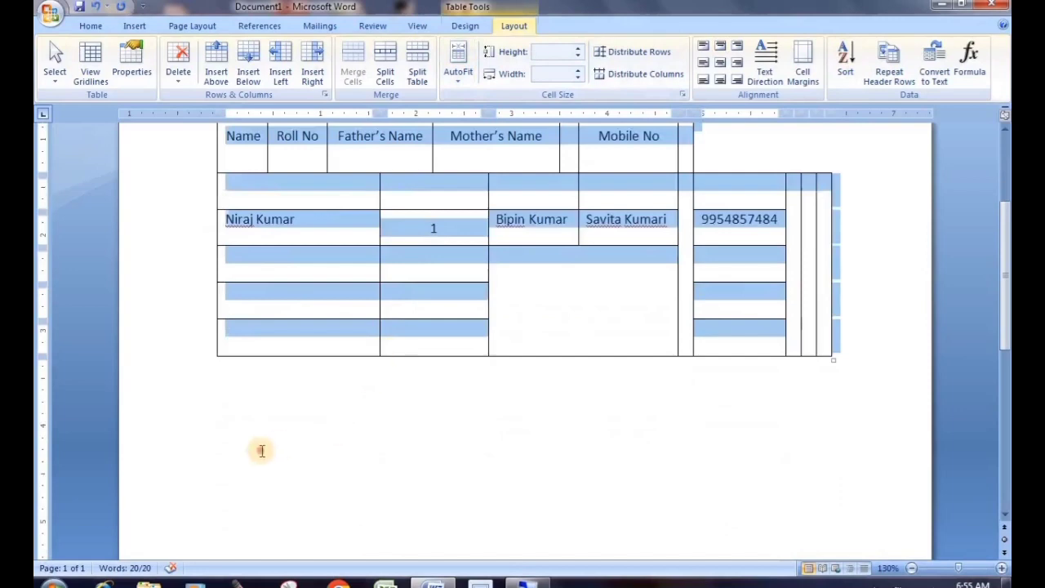
click(261, 418)
scroll(261, 418, up, 3)
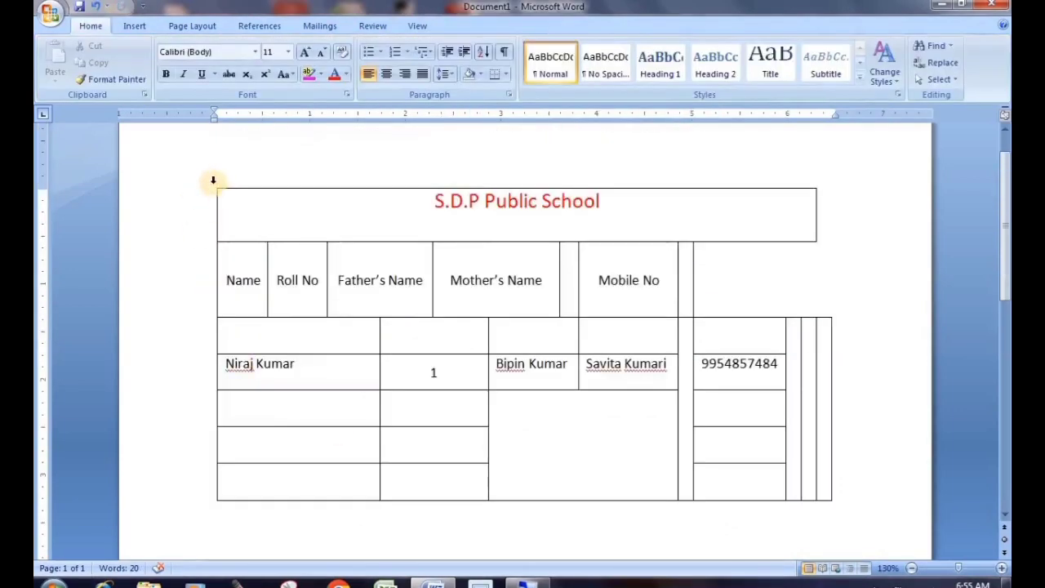
click(213, 190)
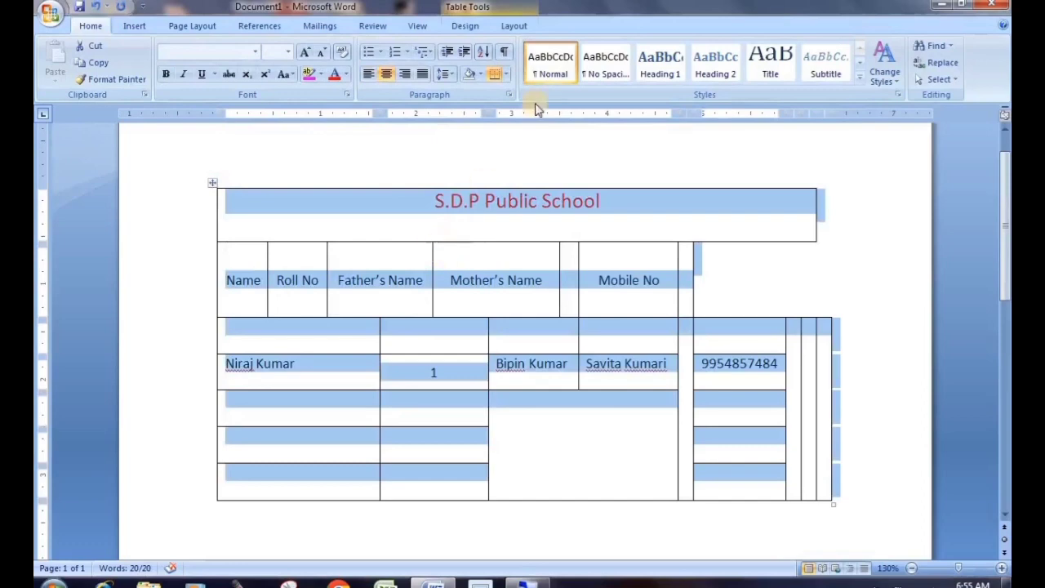
click(510, 26)
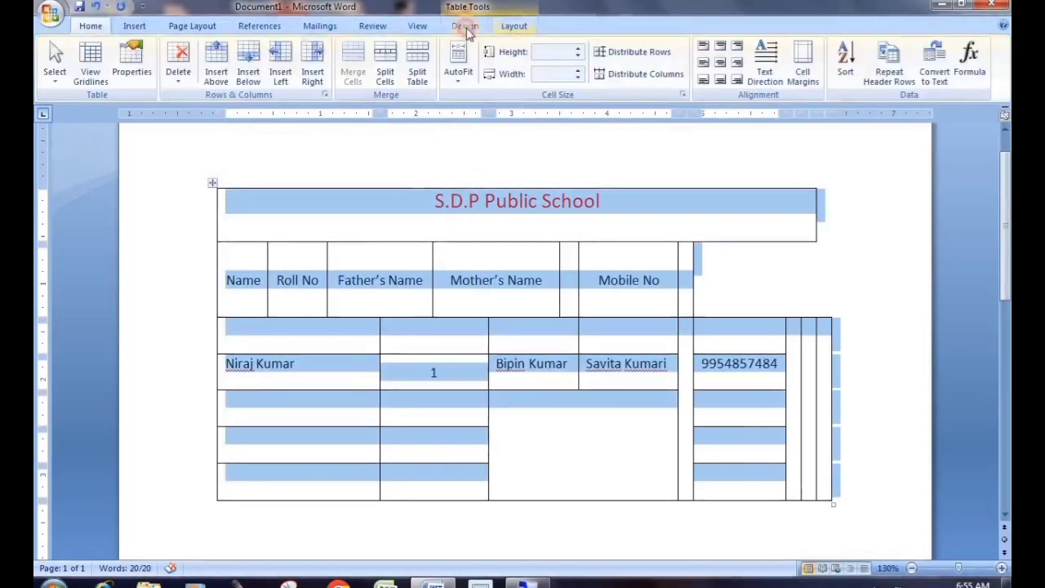
click(178, 61)
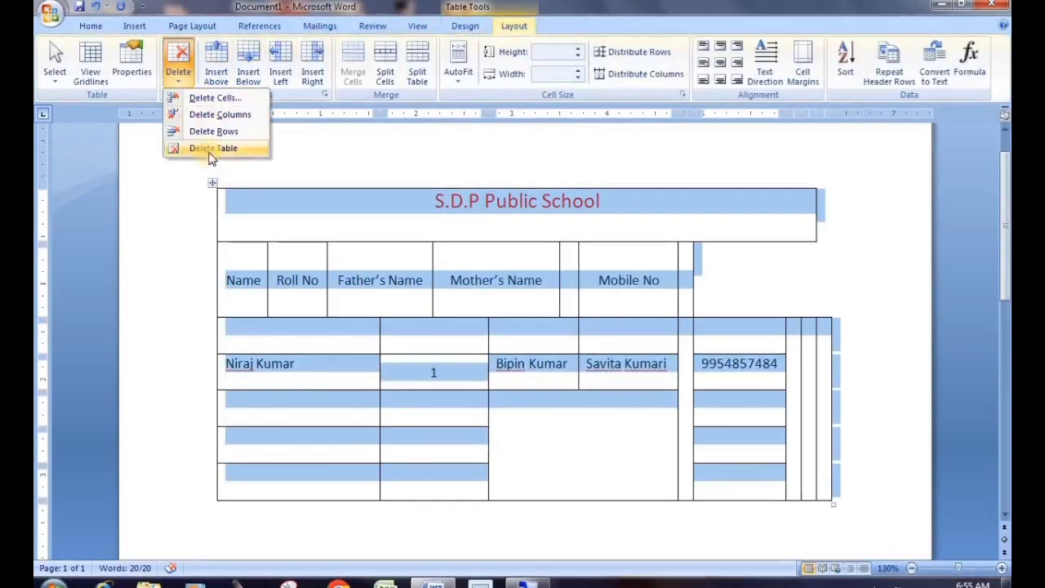
click(209, 149)
click(140, 26)
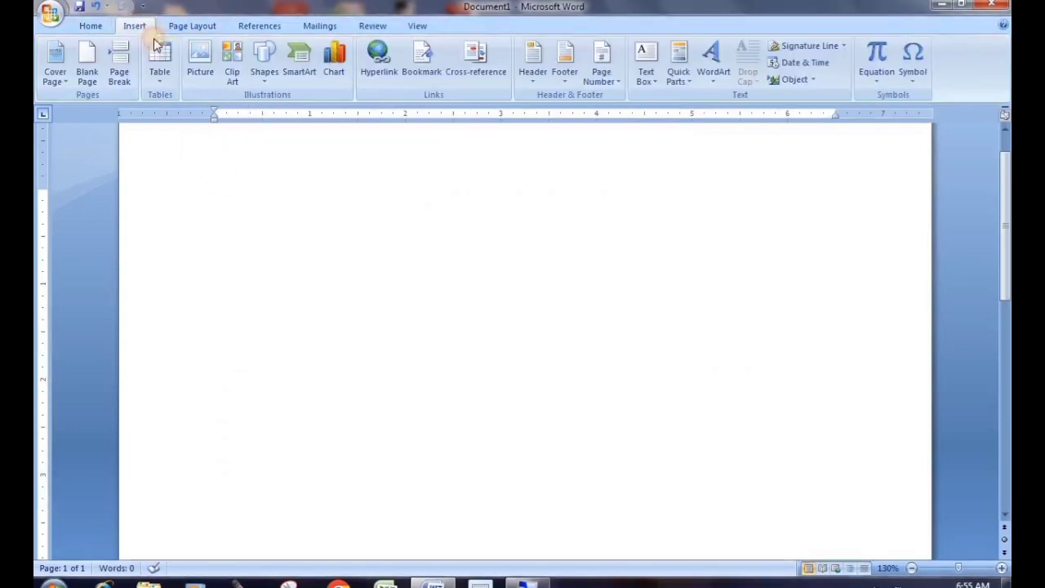
click(160, 68)
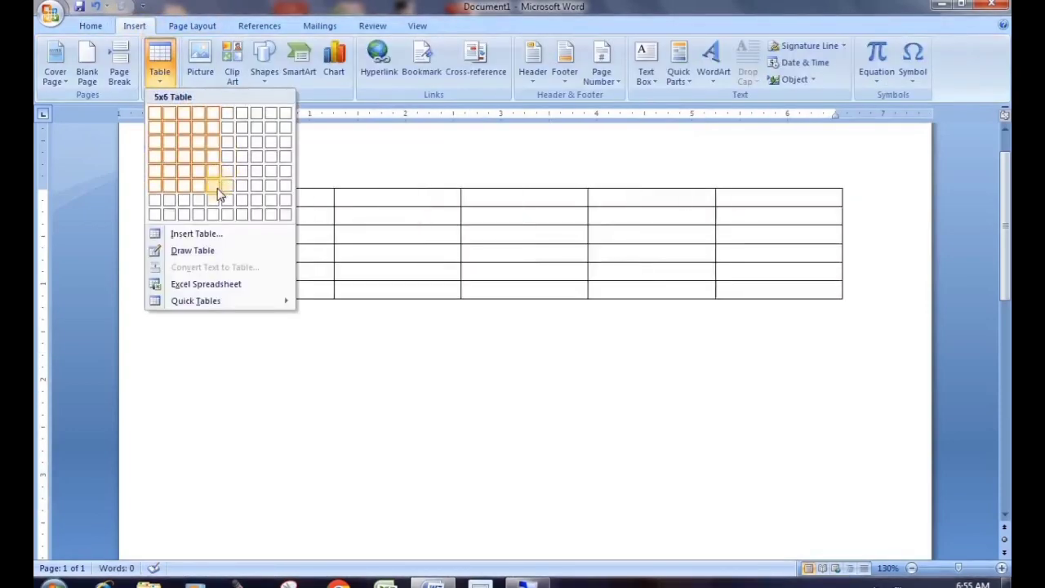
click(215, 187)
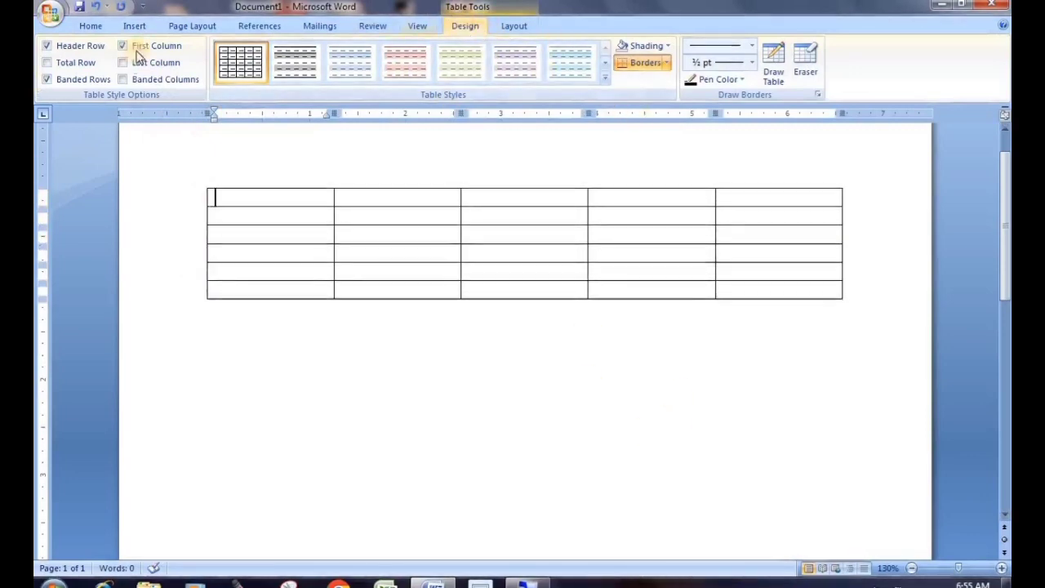
click(420, 396)
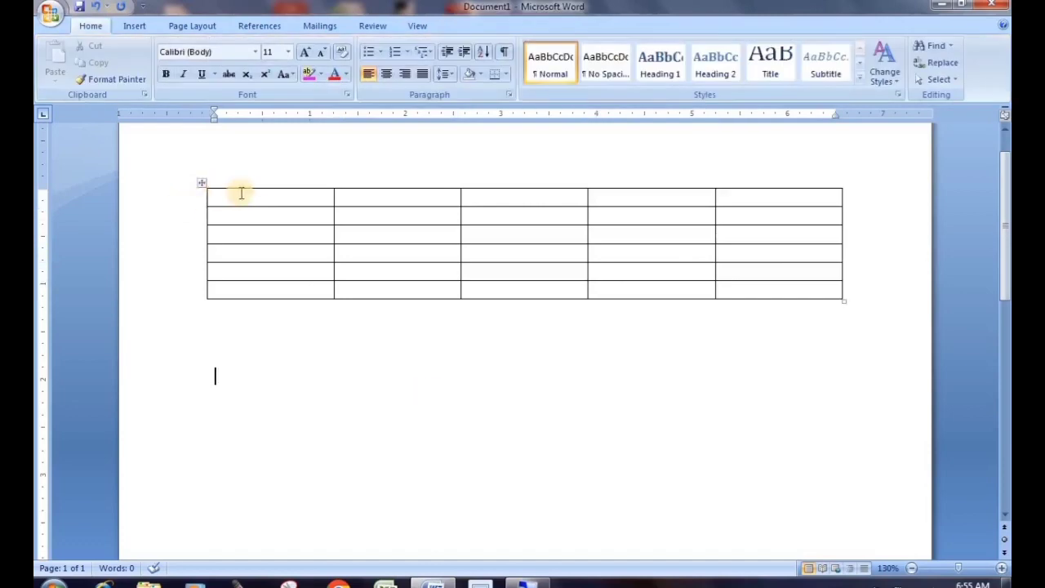
click(284, 202)
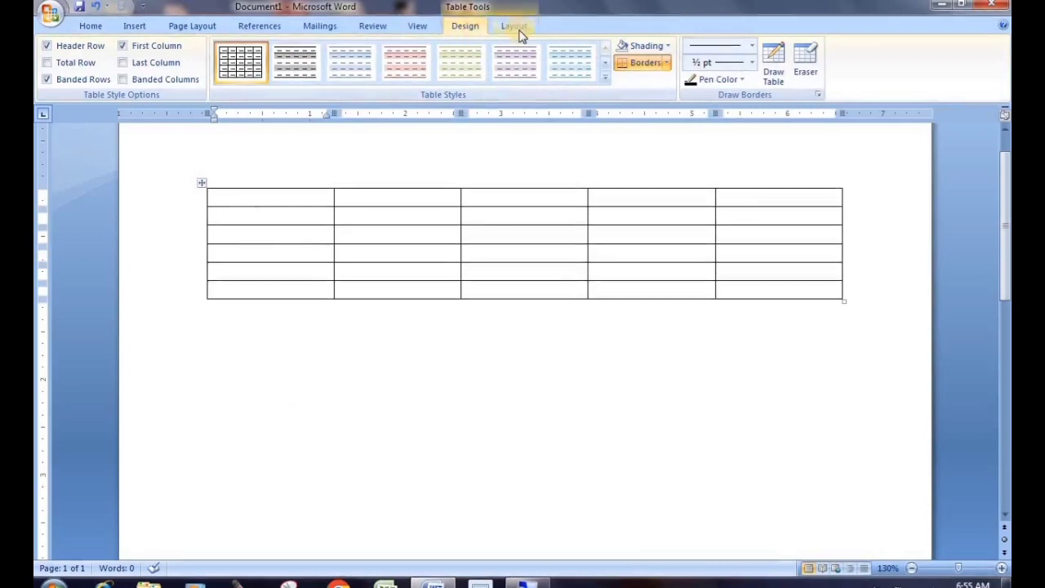
click(508, 368)
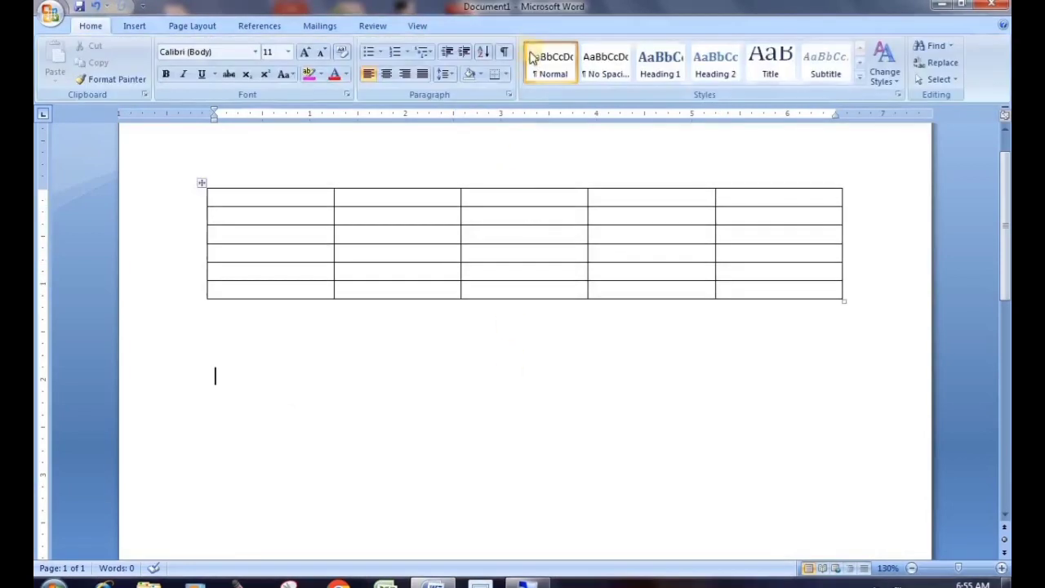
click(476, 231)
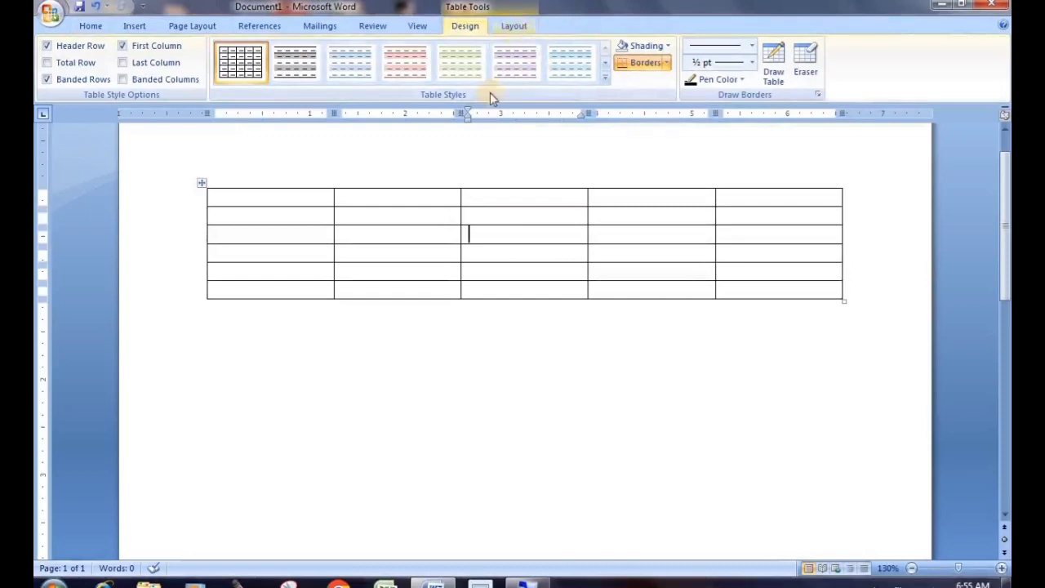
click(457, 344)
click(480, 249)
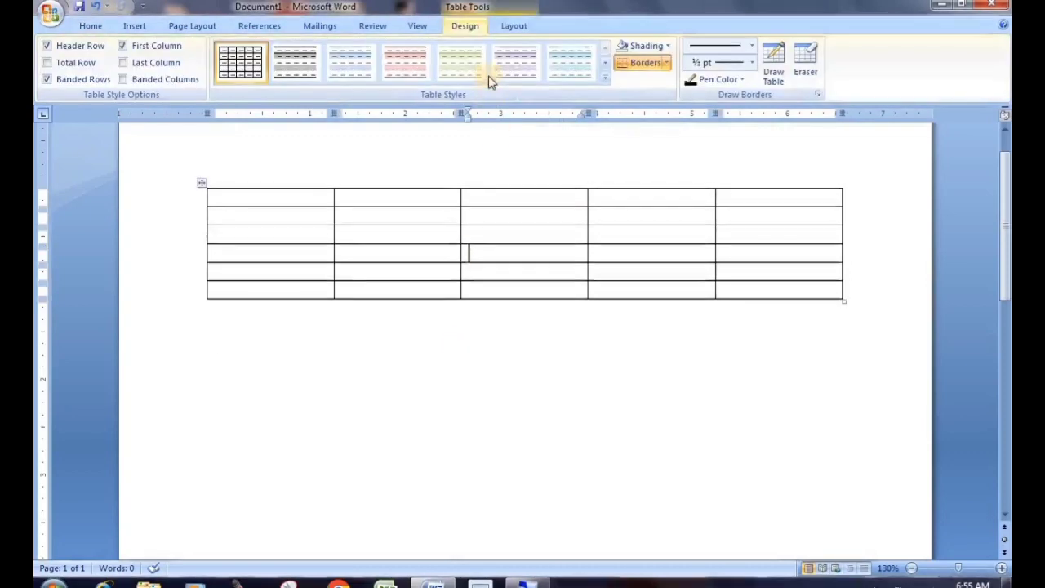
click(512, 29)
click(471, 29)
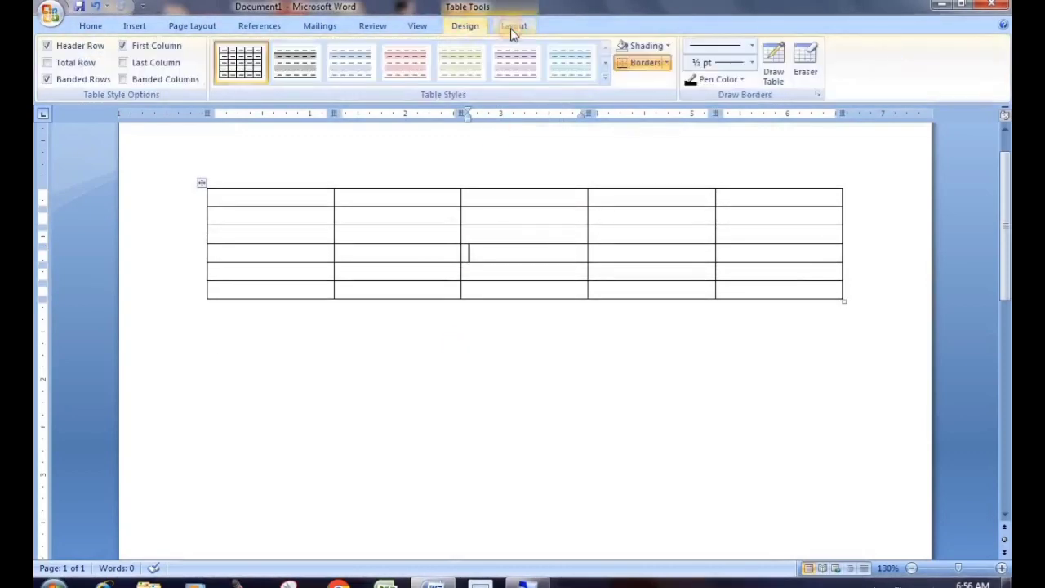
click(510, 29)
click(469, 30)
click(512, 29)
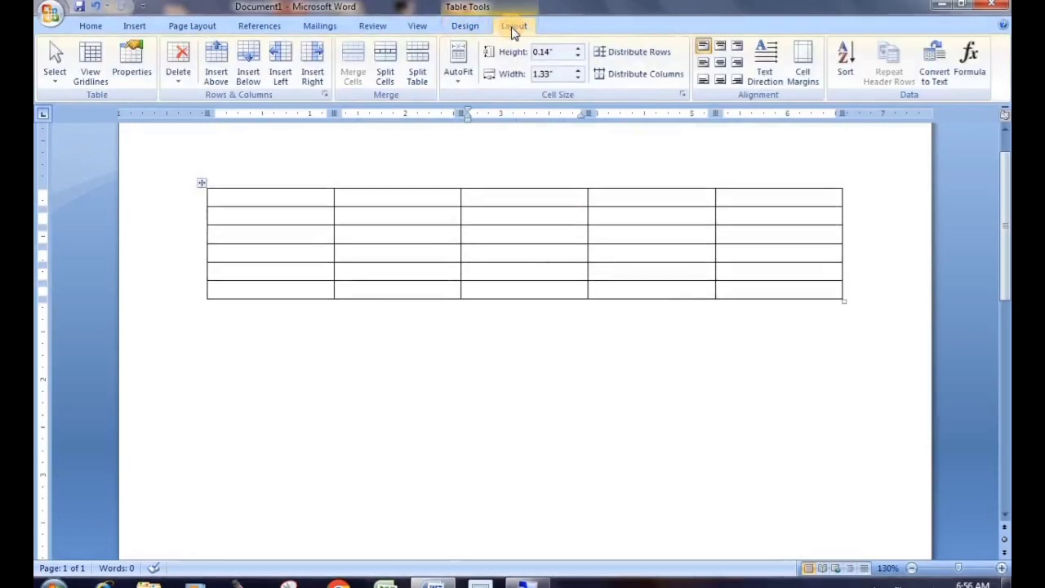
click(391, 349)
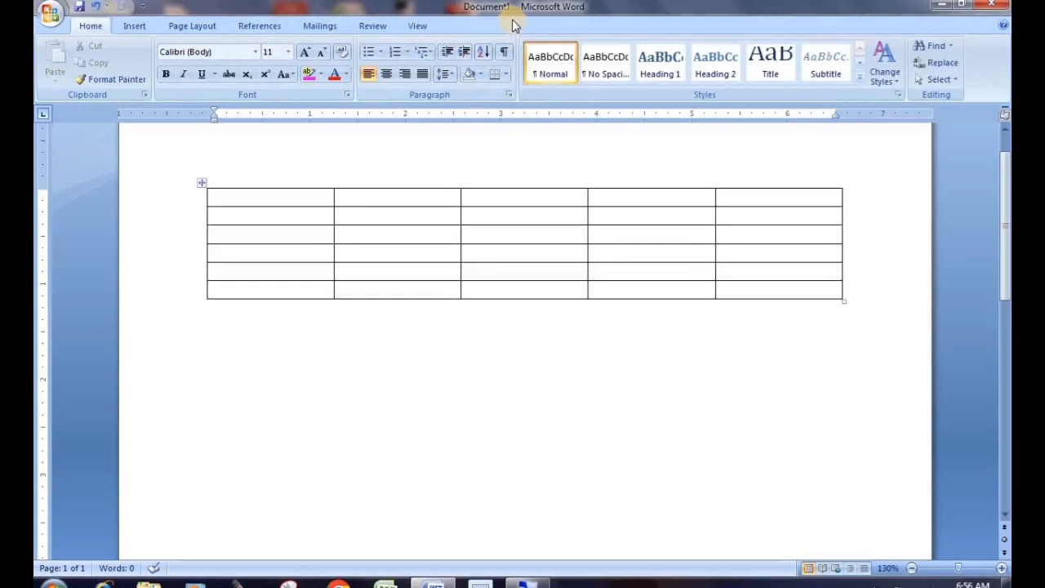
click(397, 233)
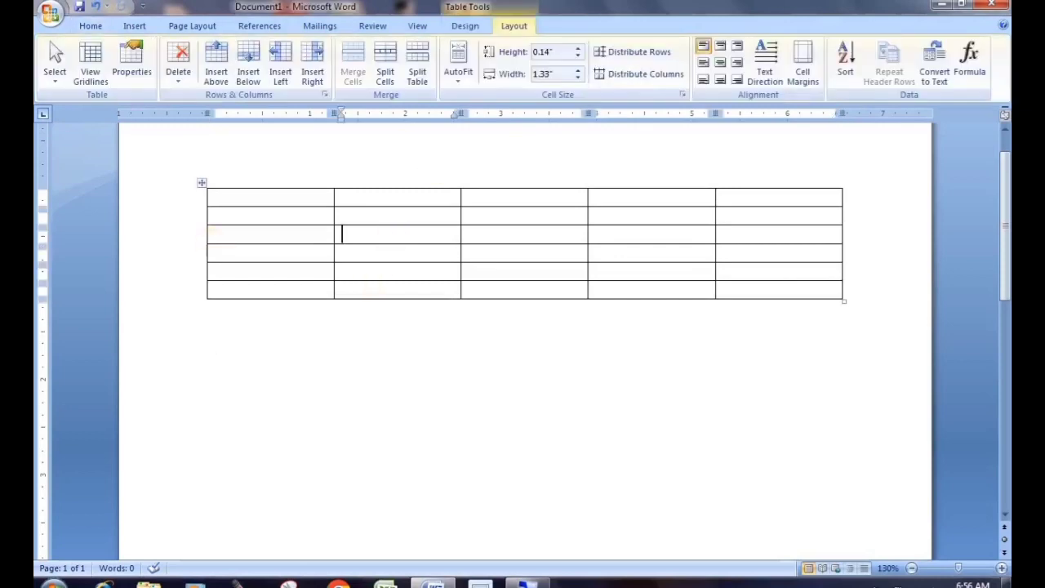
click(461, 27)
click(519, 27)
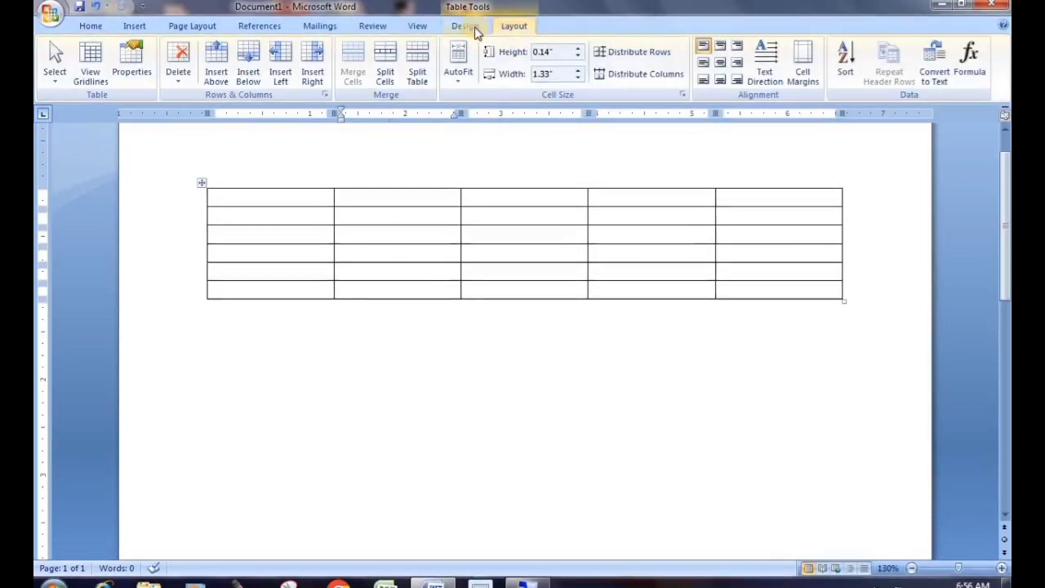
click(466, 28)
click(510, 28)
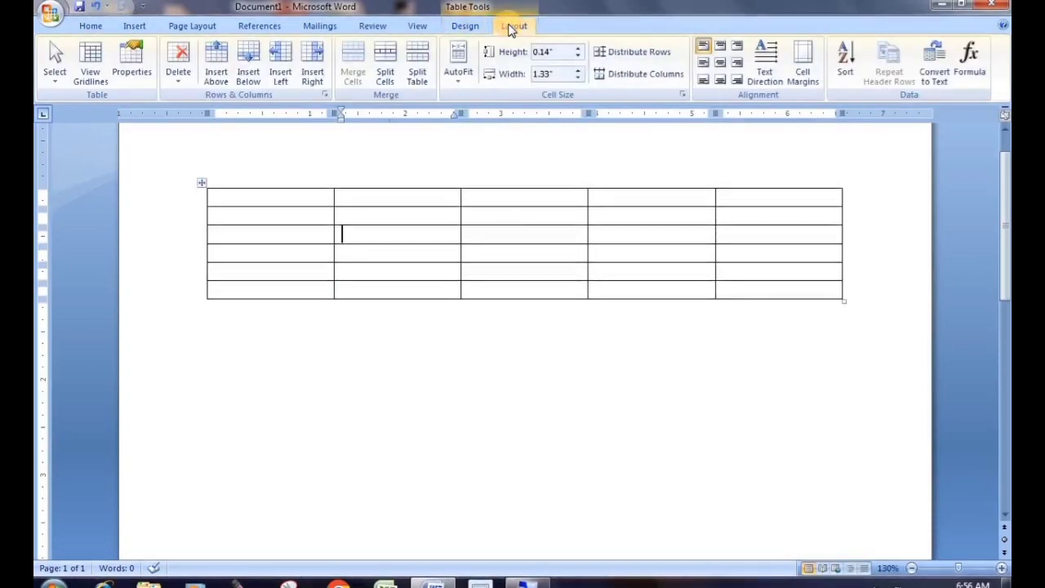
click(462, 27)
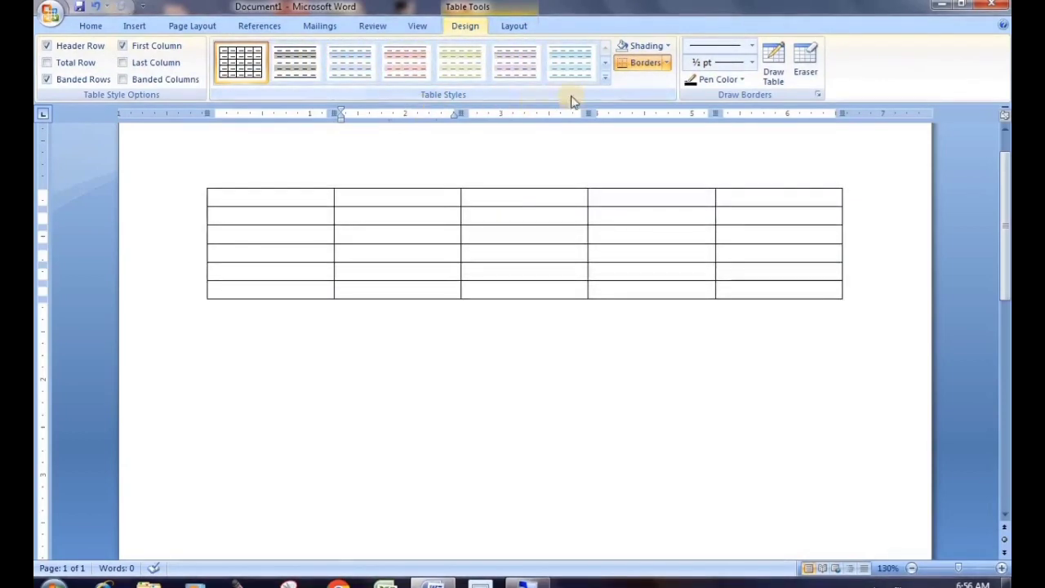
click(604, 79)
drag(604, 79, 636, 360)
scroll(408, 204, up, 6)
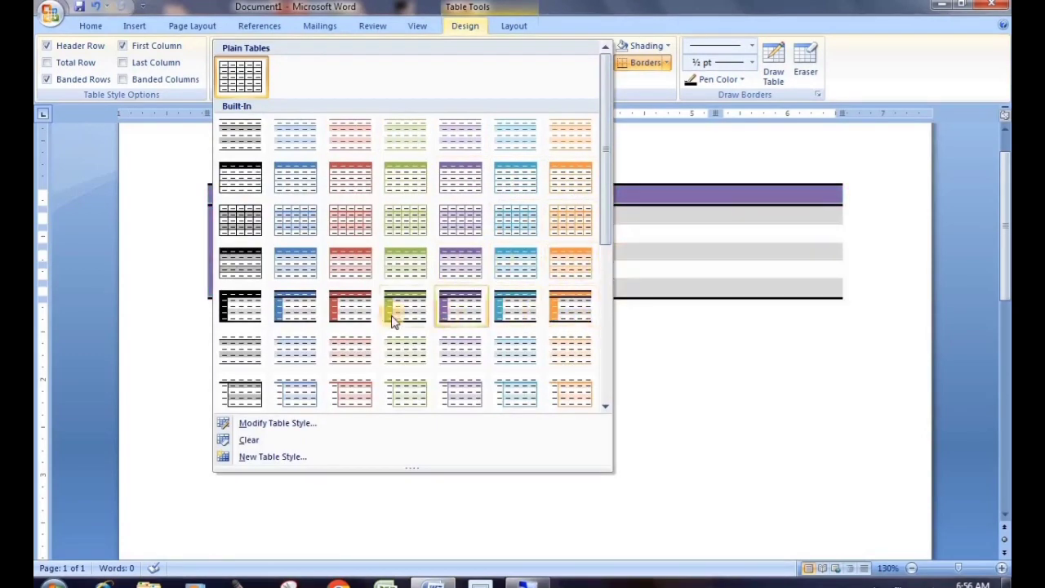
click(410, 222)
click(506, 406)
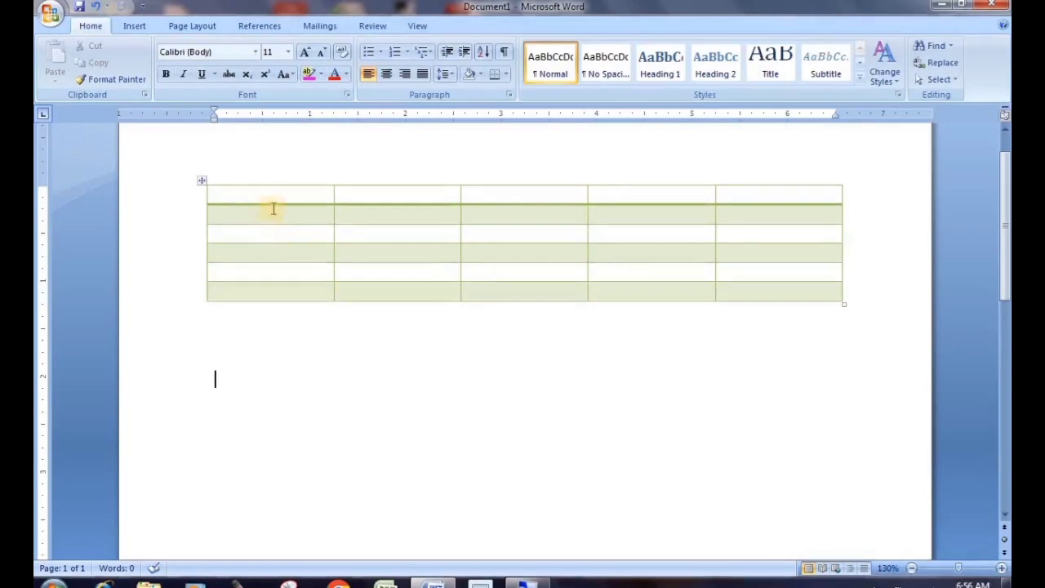
click(204, 178)
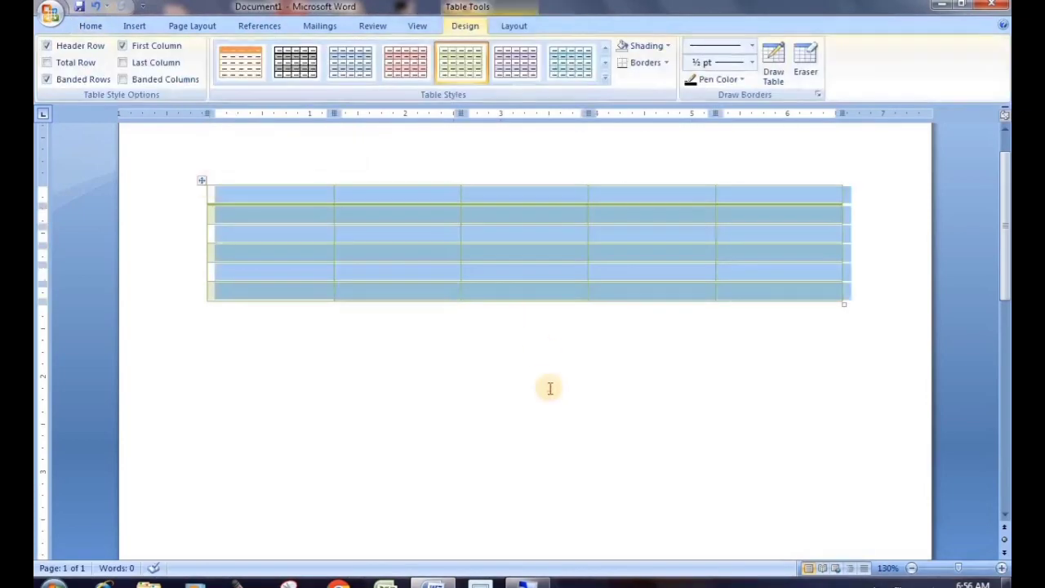
click(547, 387)
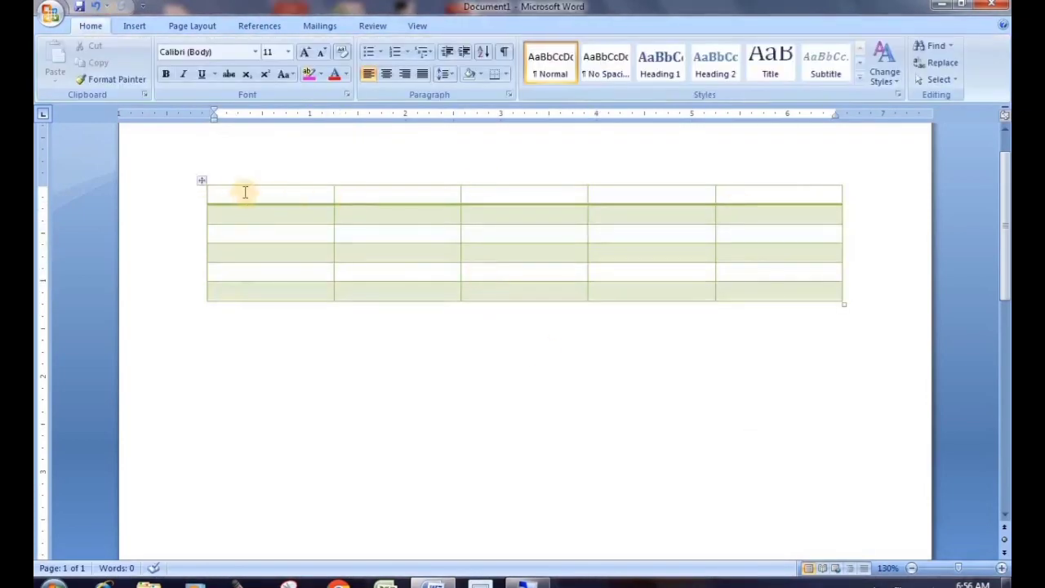
click(200, 179)
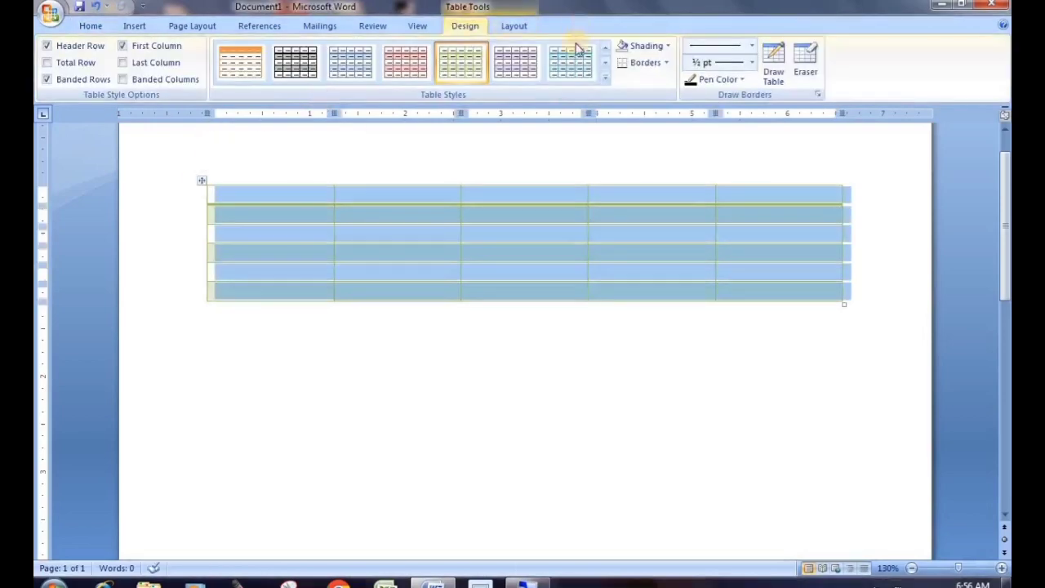
click(605, 77)
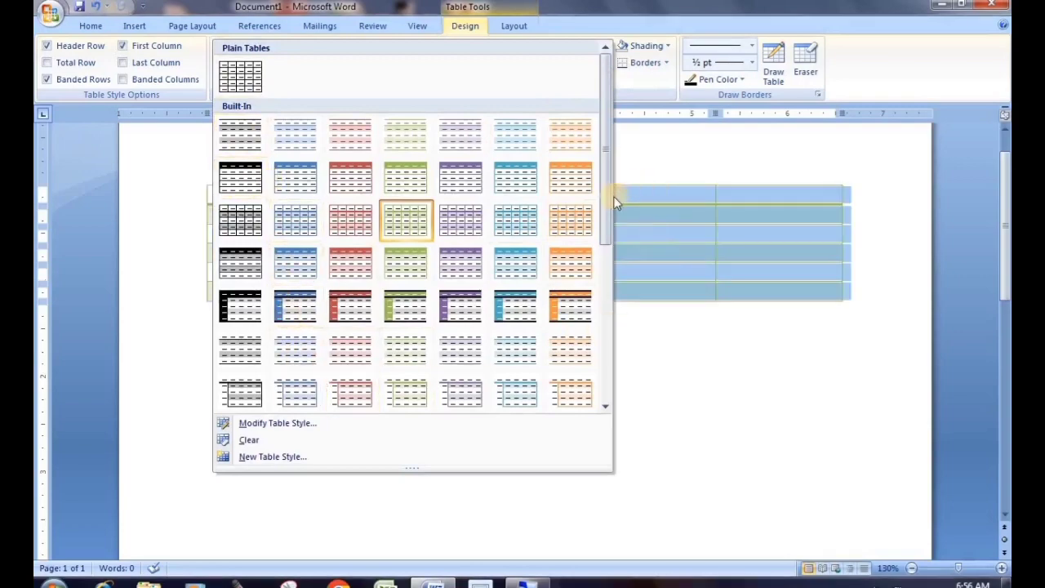
drag(606, 202, 605, 379)
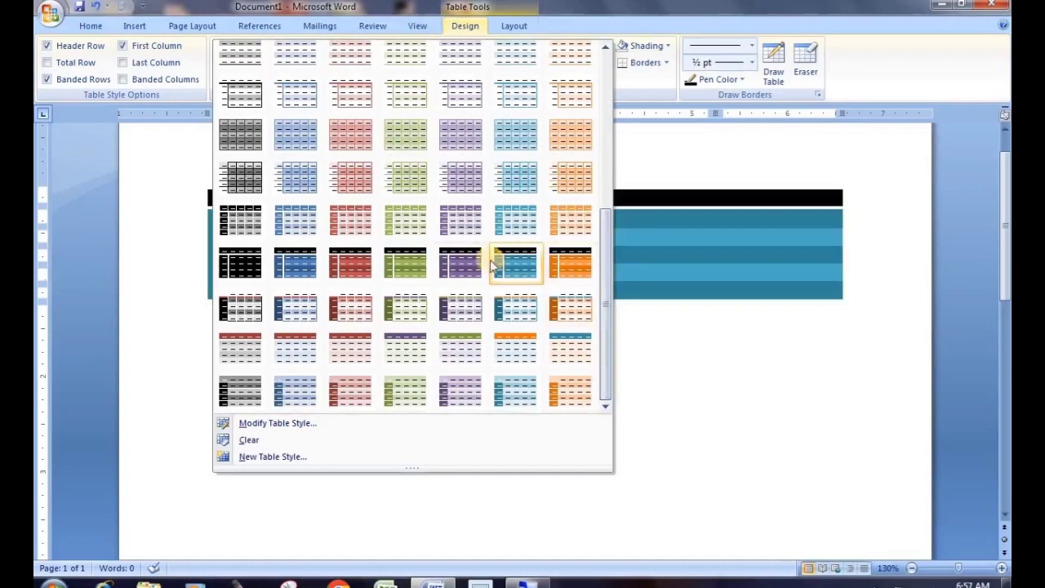
click(461, 262)
click(647, 408)
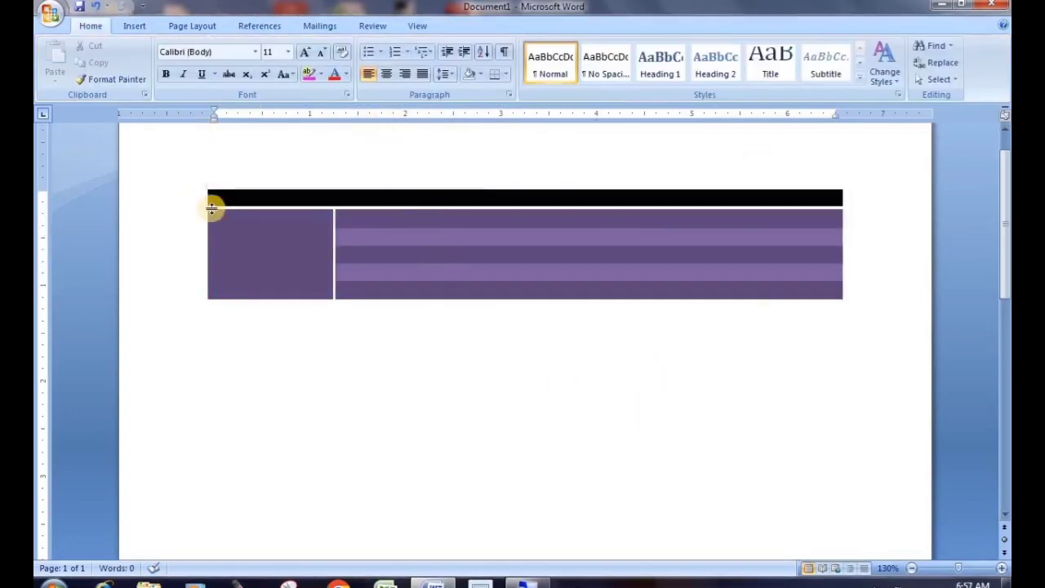
click(206, 187)
click(464, 26)
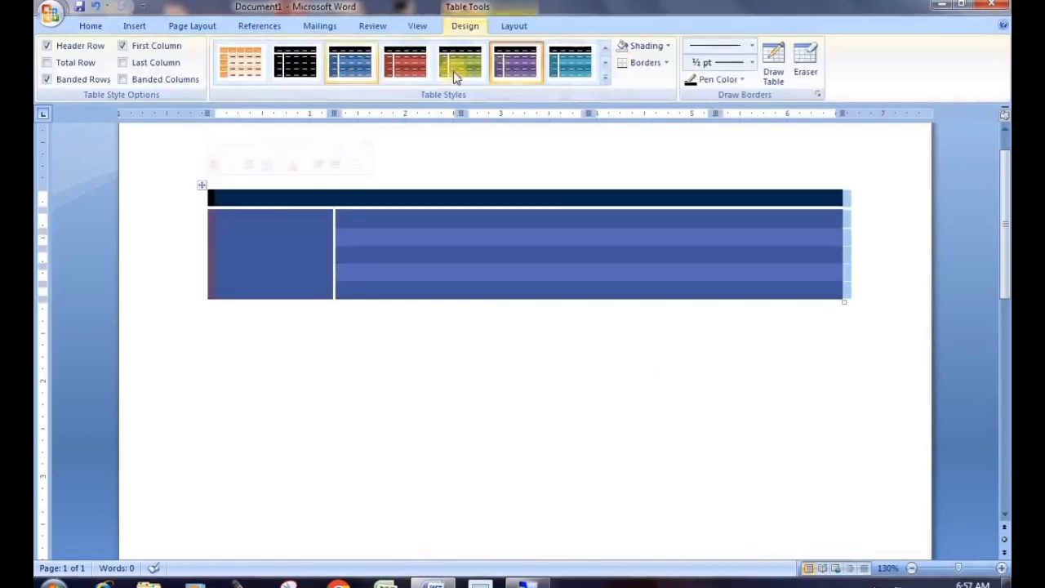
click(604, 84)
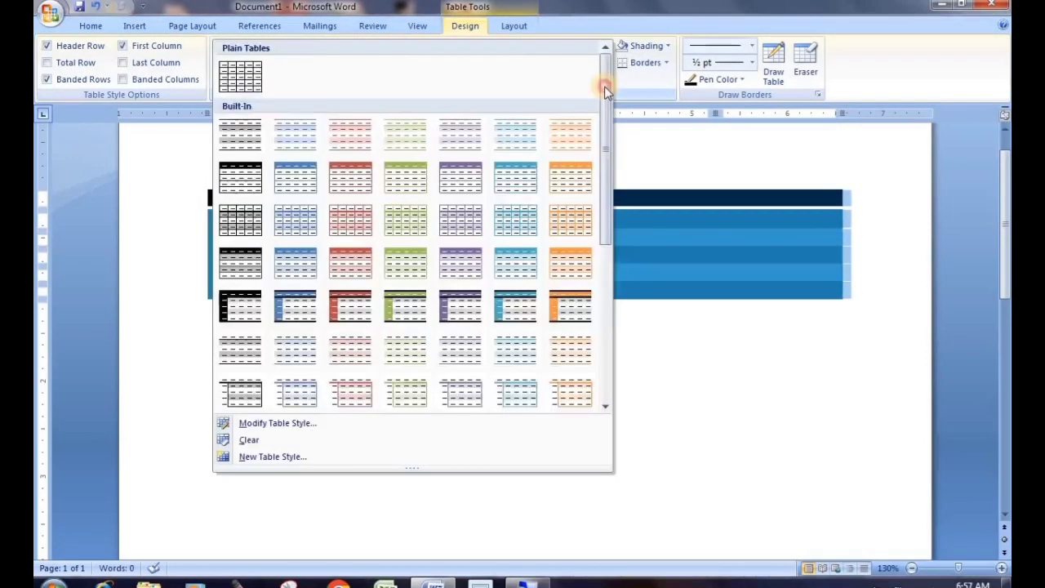
drag(604, 84, 614, 63)
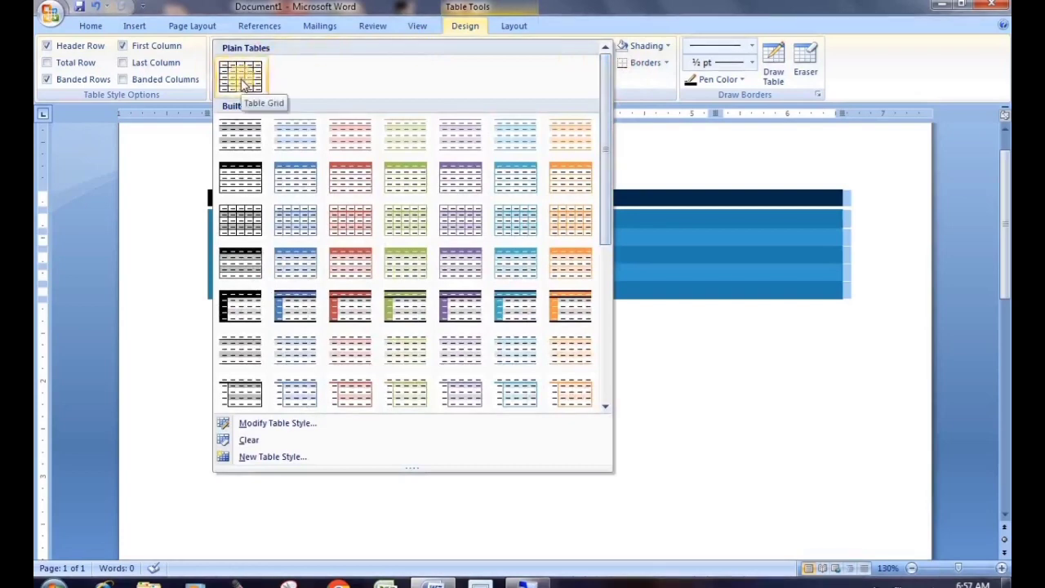
click(243, 84)
click(495, 375)
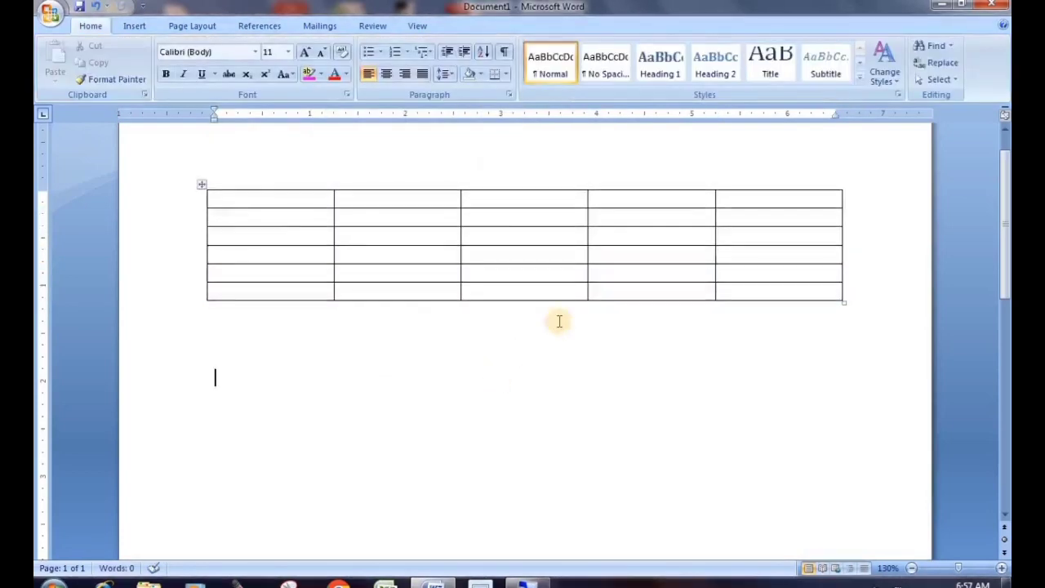
Shade the table's header row light blue
click(203, 188)
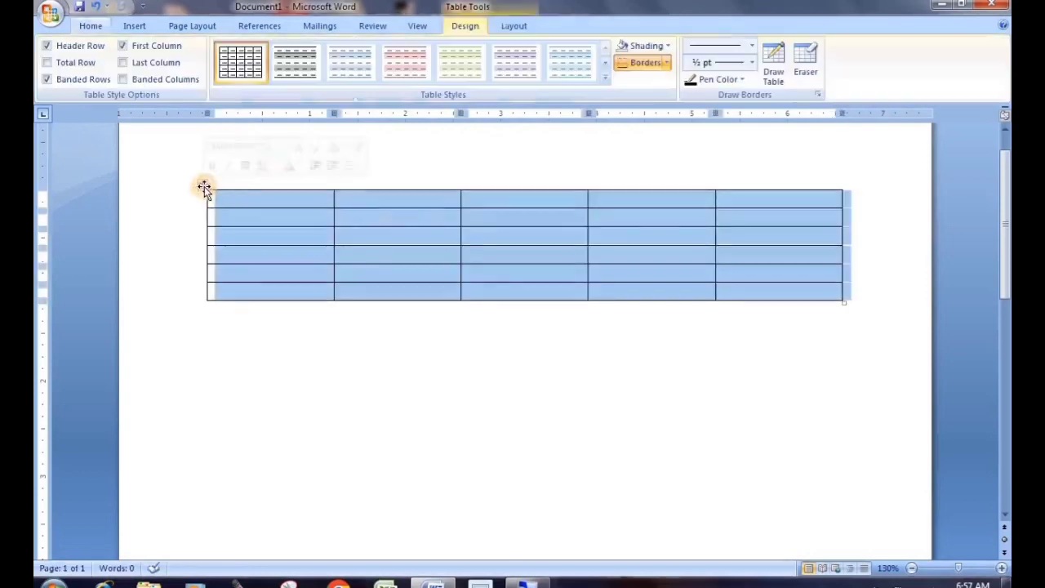
click(495, 272)
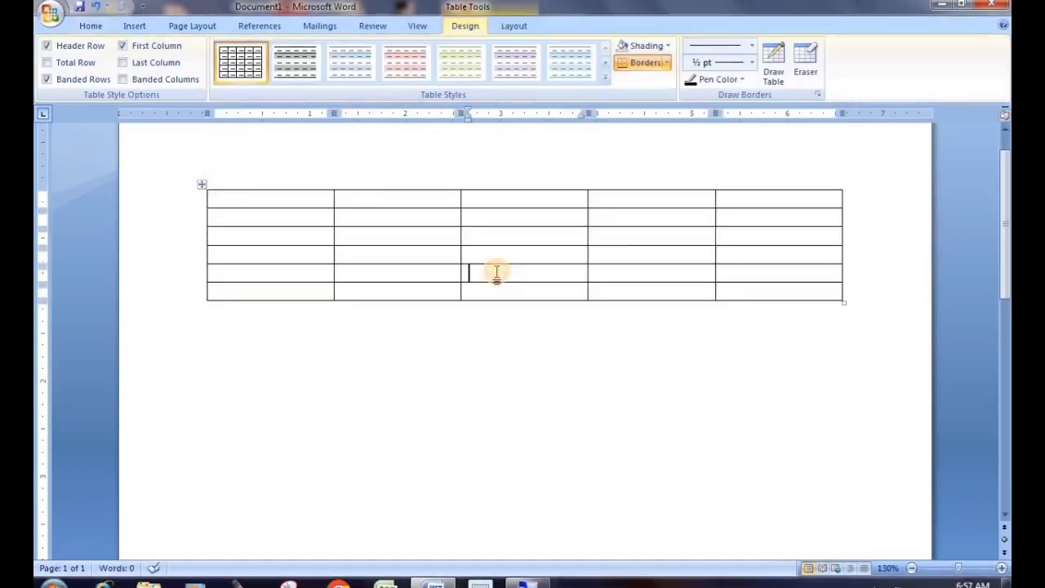
click(189, 206)
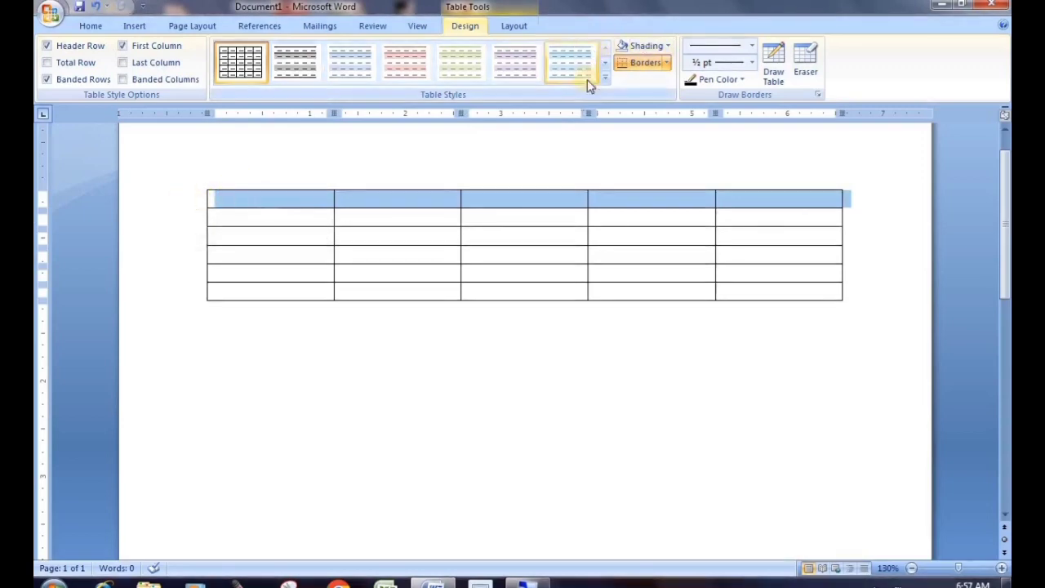
click(667, 47)
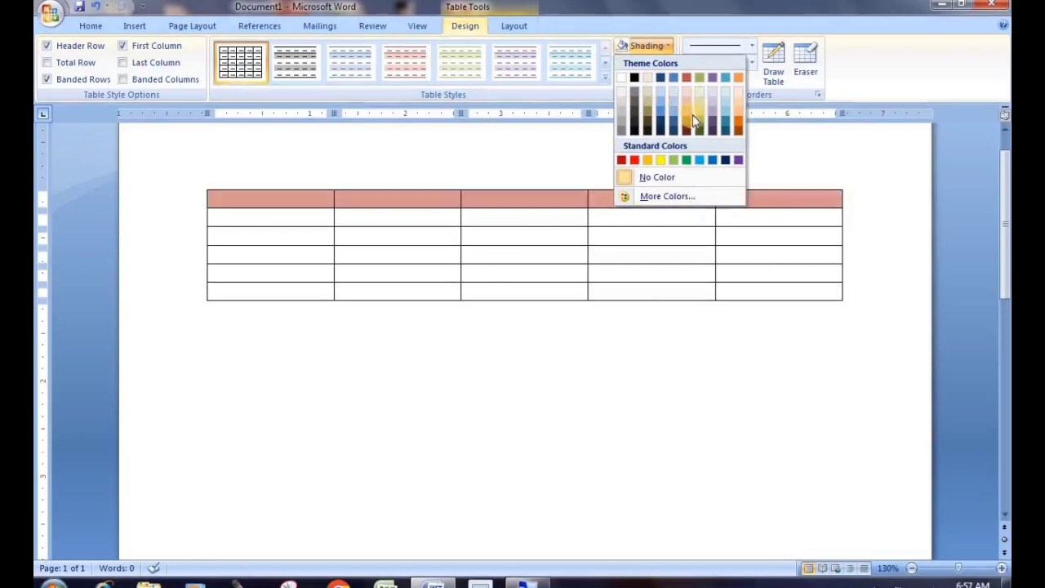
click(724, 114)
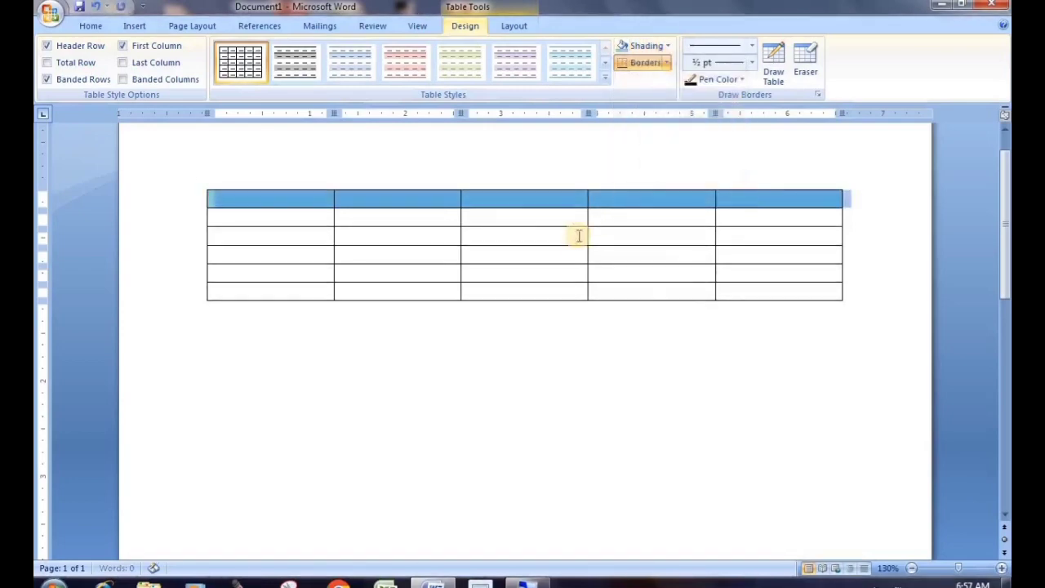
click(579, 236)
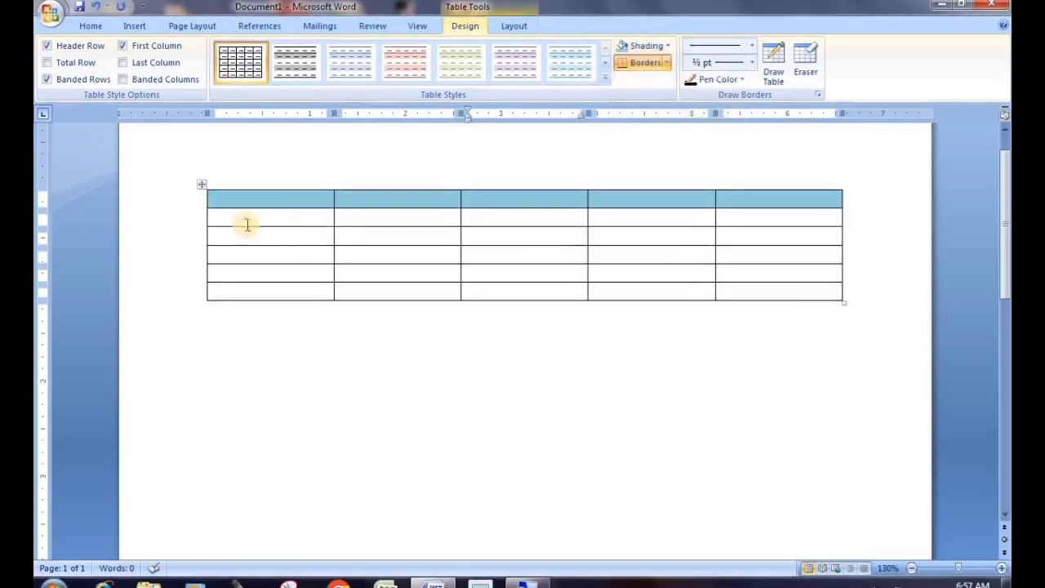
Try yellow shading on the body rows, undo it with Ctrl+Z, and reselect the body rows
drag(225, 219, 849, 308)
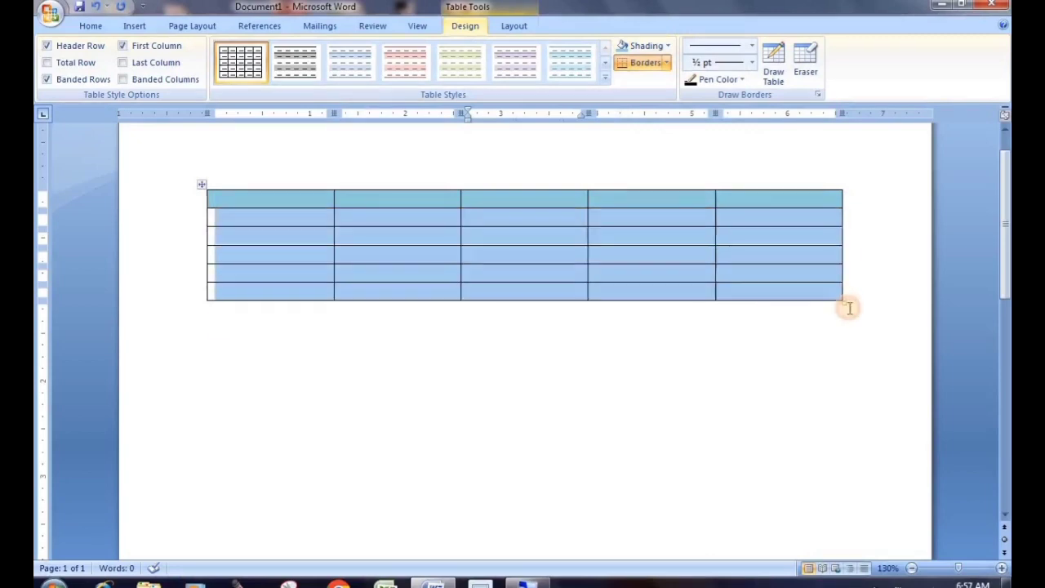
click(667, 46)
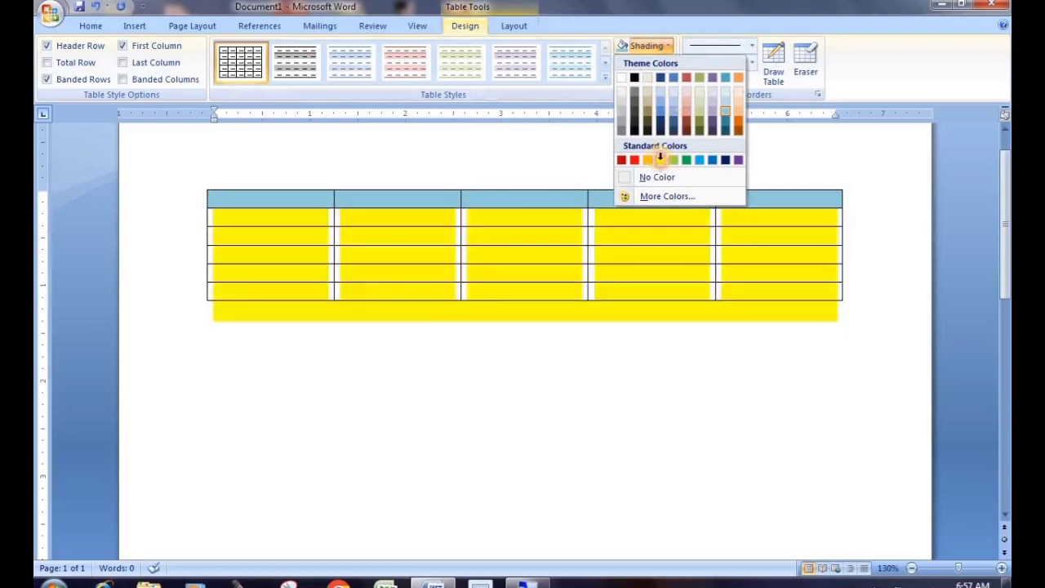
click(660, 159)
click(579, 435)
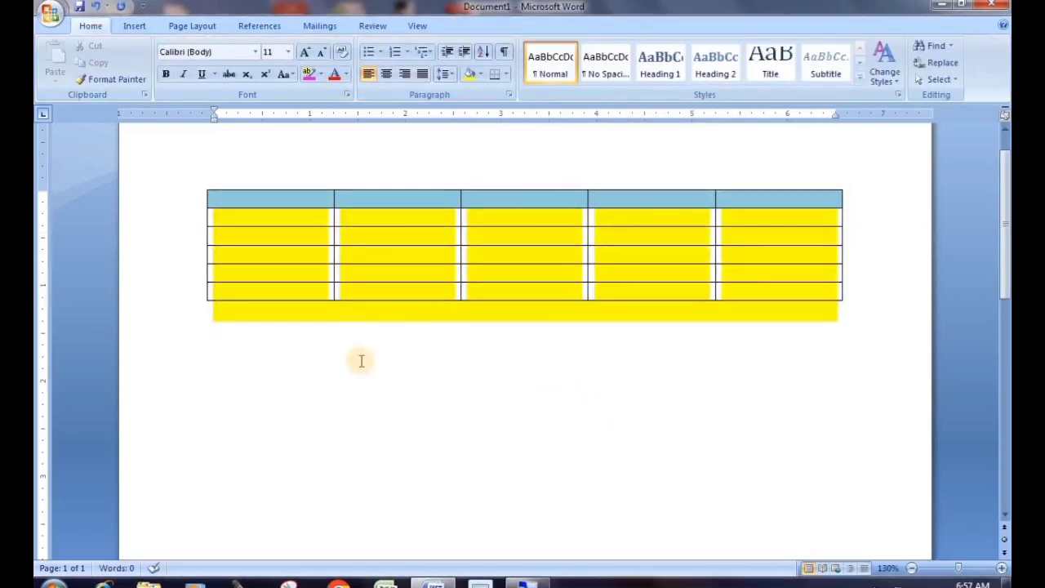
key(ctrl+z)
click(416, 334)
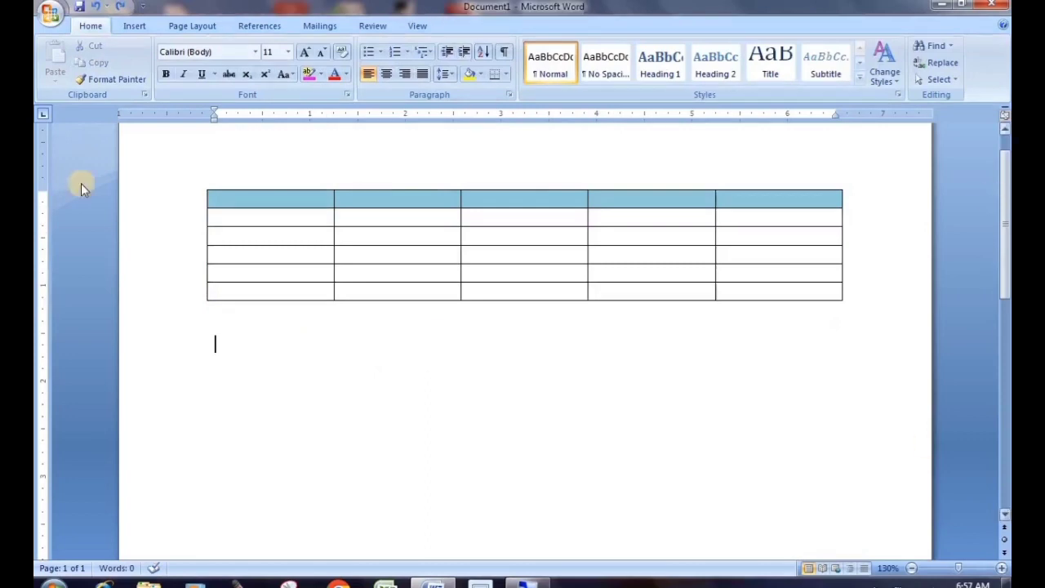
drag(180, 224, 186, 275)
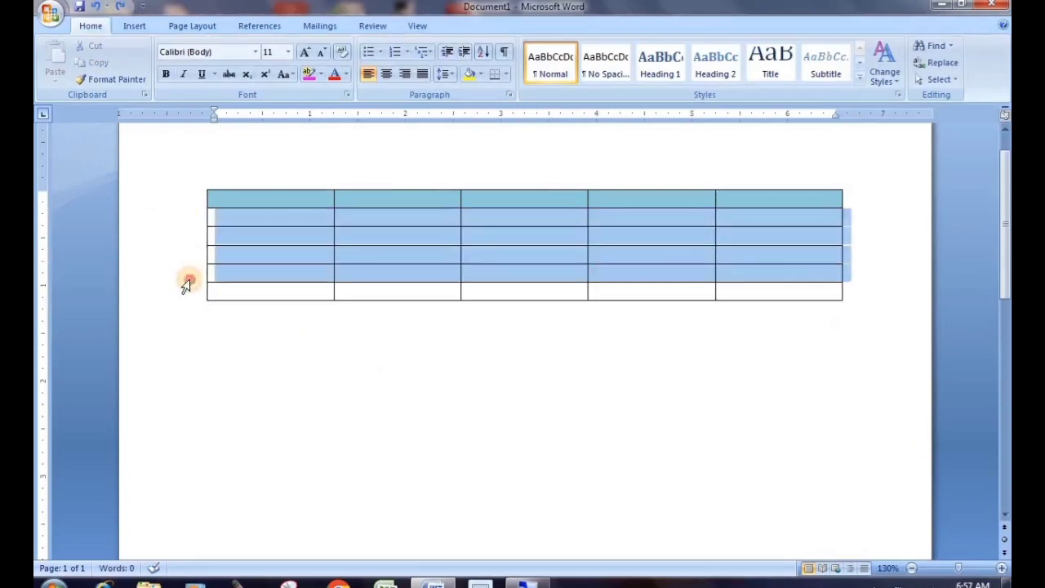
Shade the first column's body cells light green
click(411, 359)
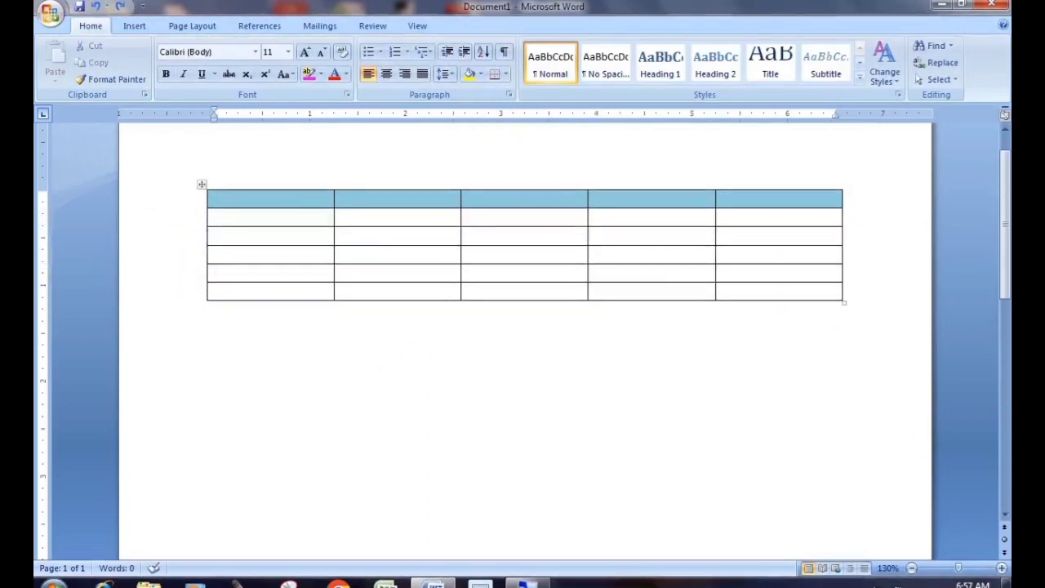
click(237, 287)
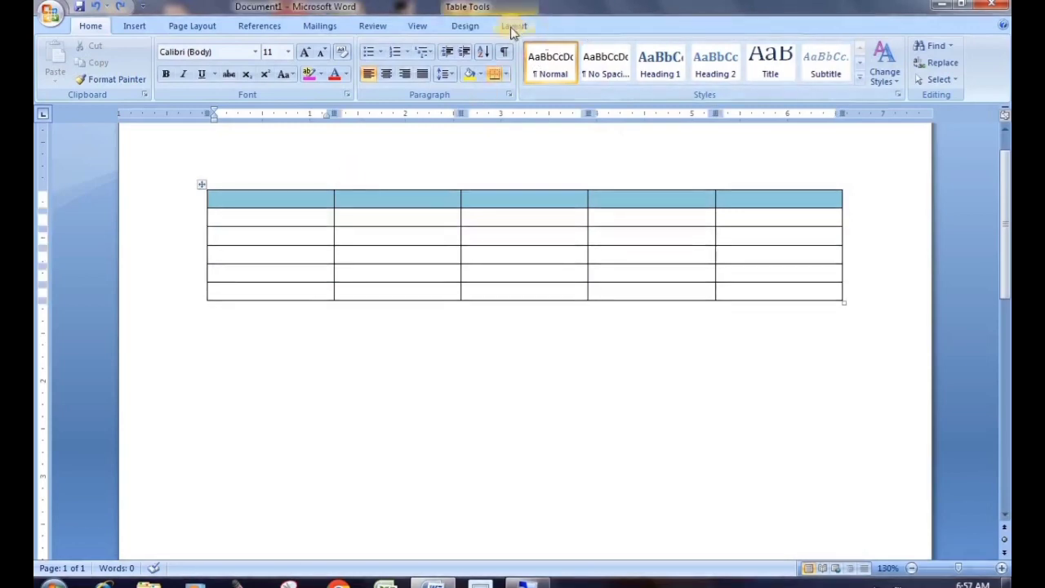
click(481, 26)
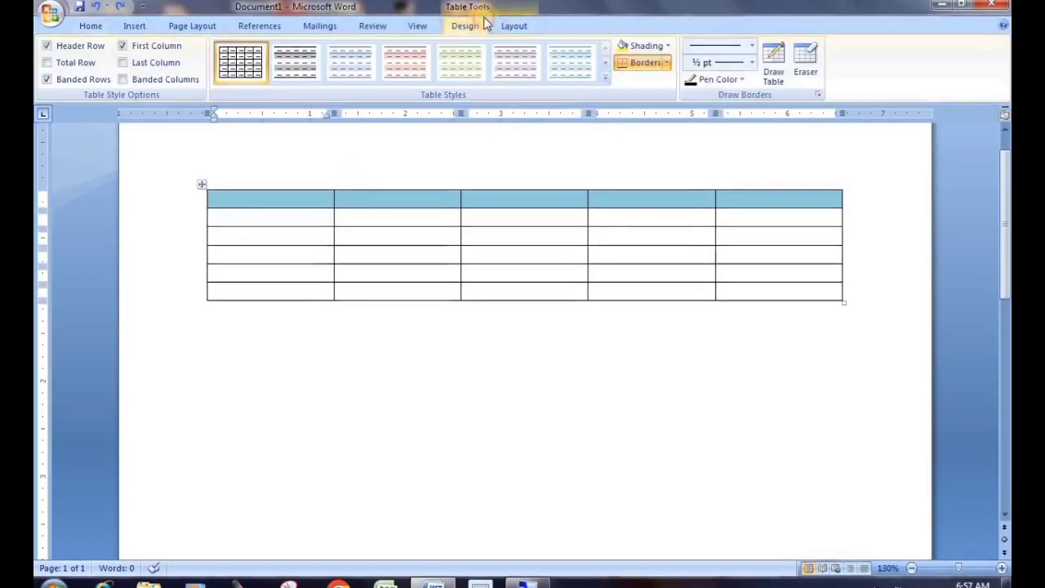
click(668, 46)
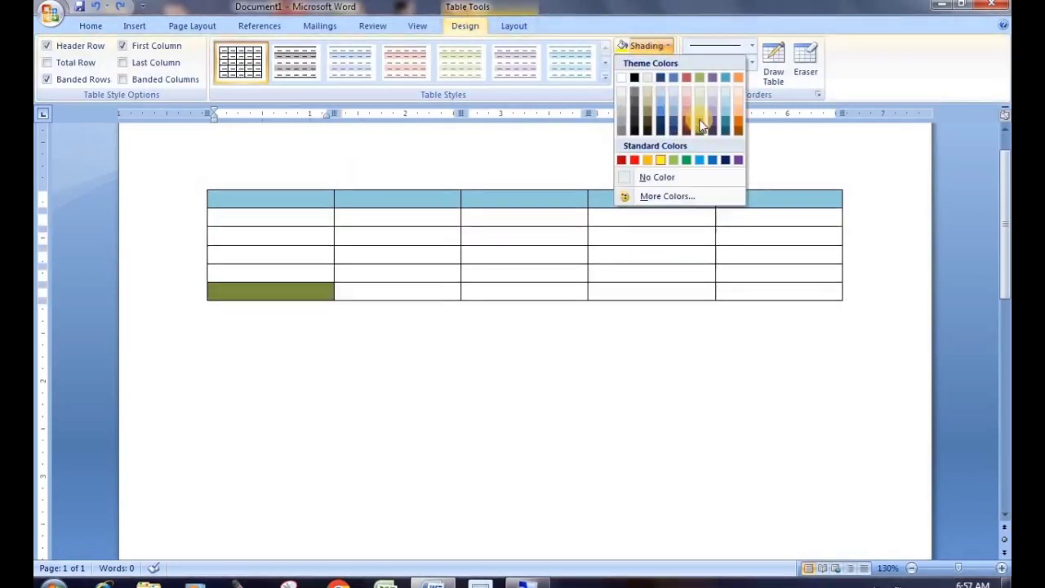
click(501, 301)
drag(228, 220, 212, 296)
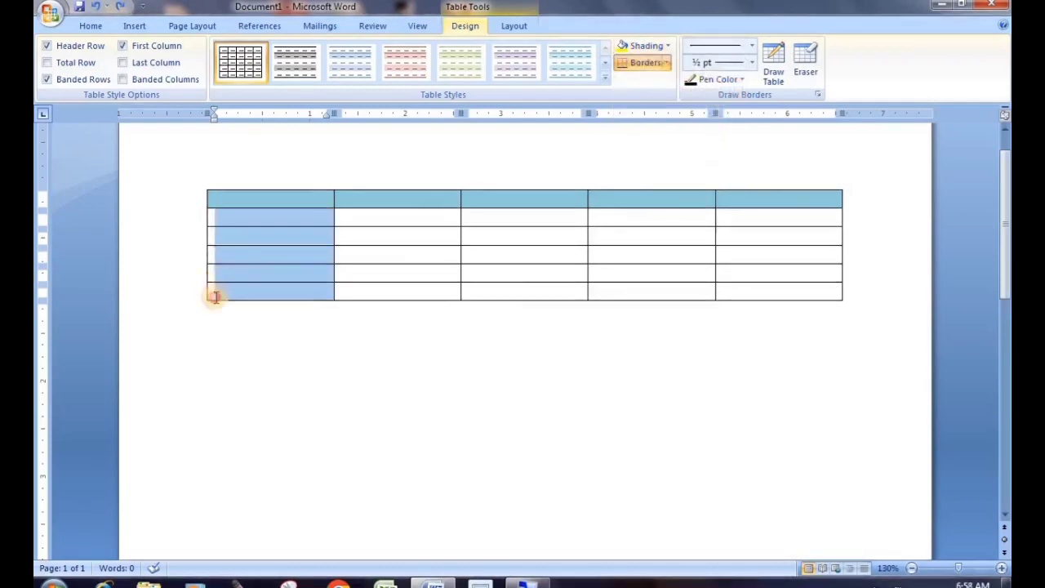
click(665, 47)
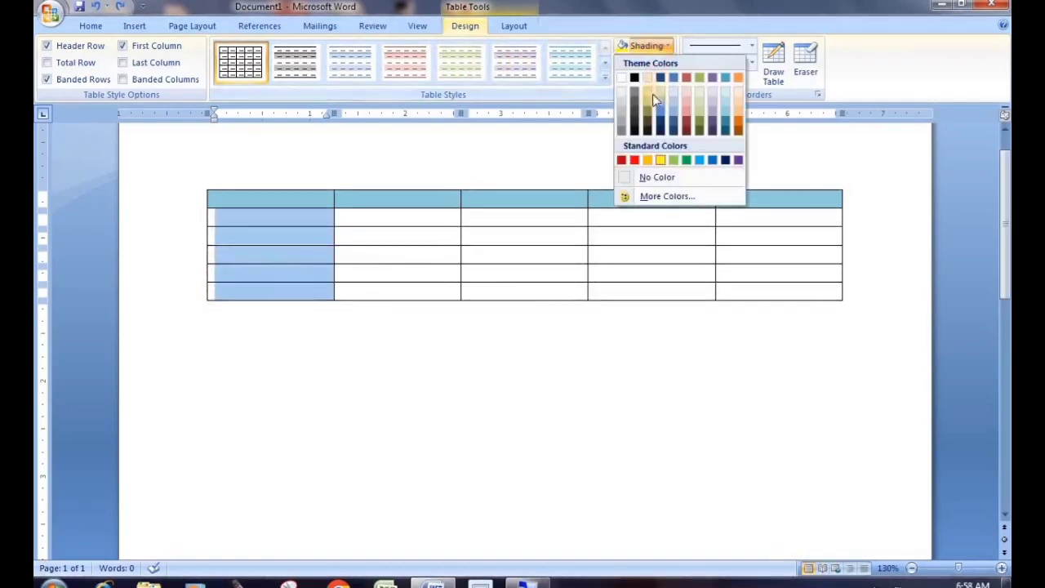
click(674, 159)
click(468, 273)
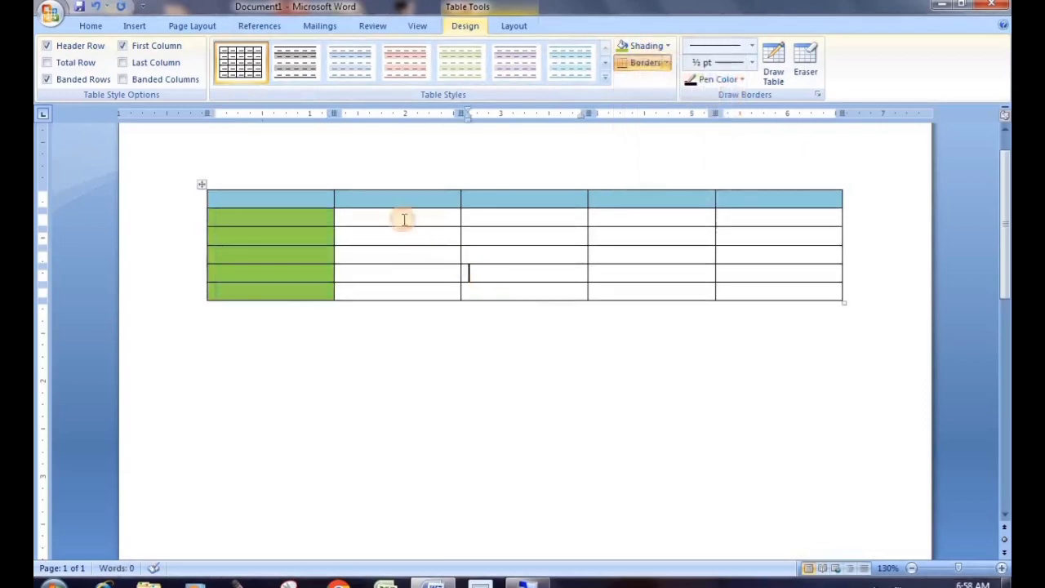
Shade column 2's body cells dark red and column 3's orange
drag(380, 215, 470, 245)
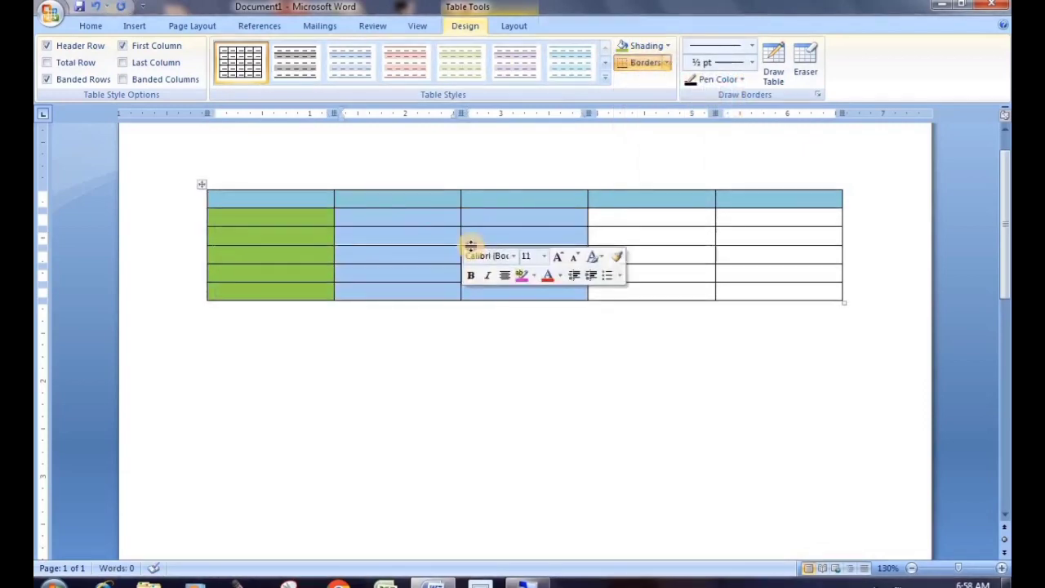
drag(384, 215, 385, 292)
click(668, 46)
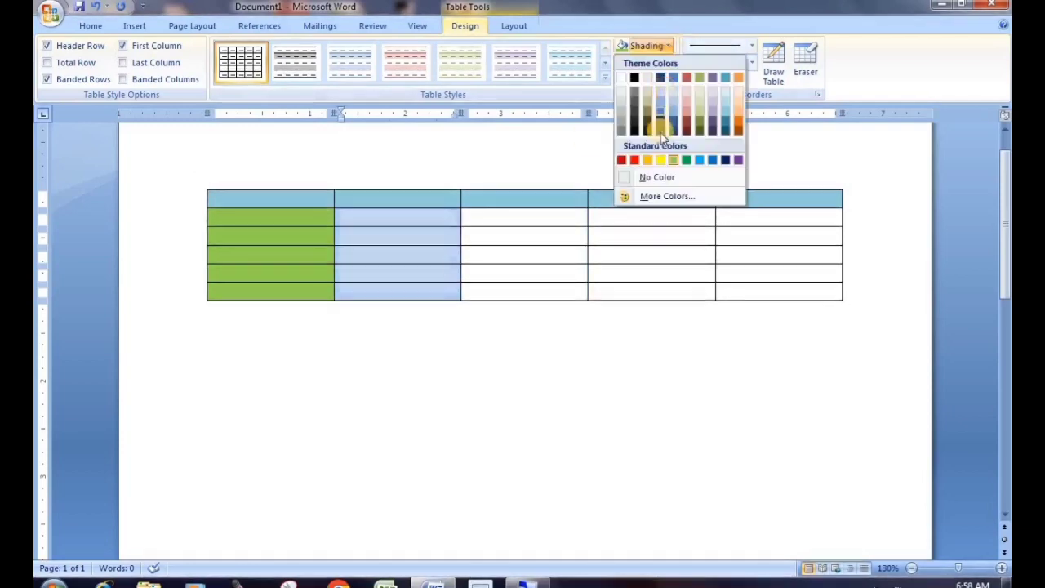
click(686, 124)
click(524, 231)
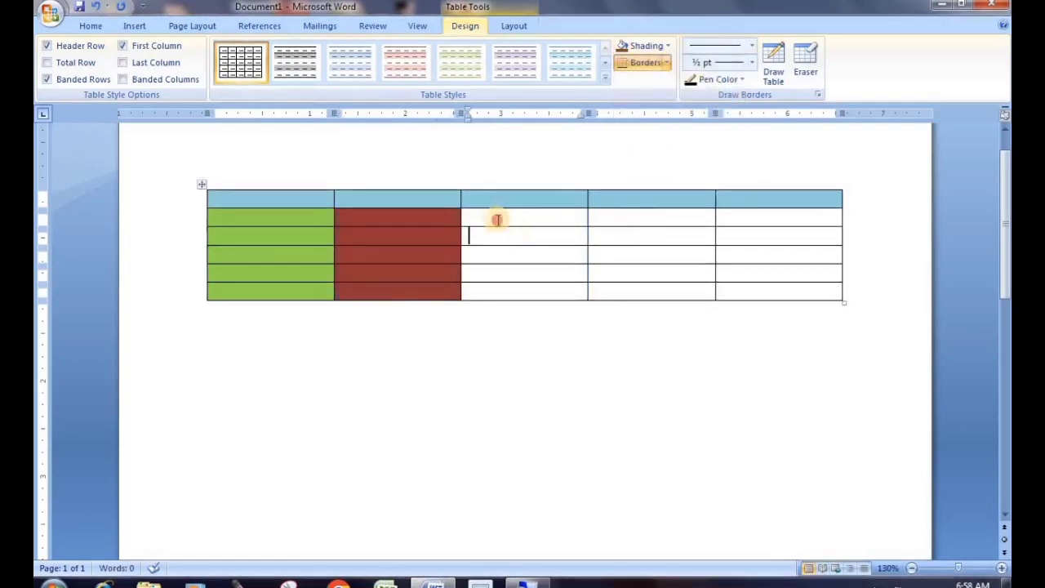
drag(497, 220, 531, 297)
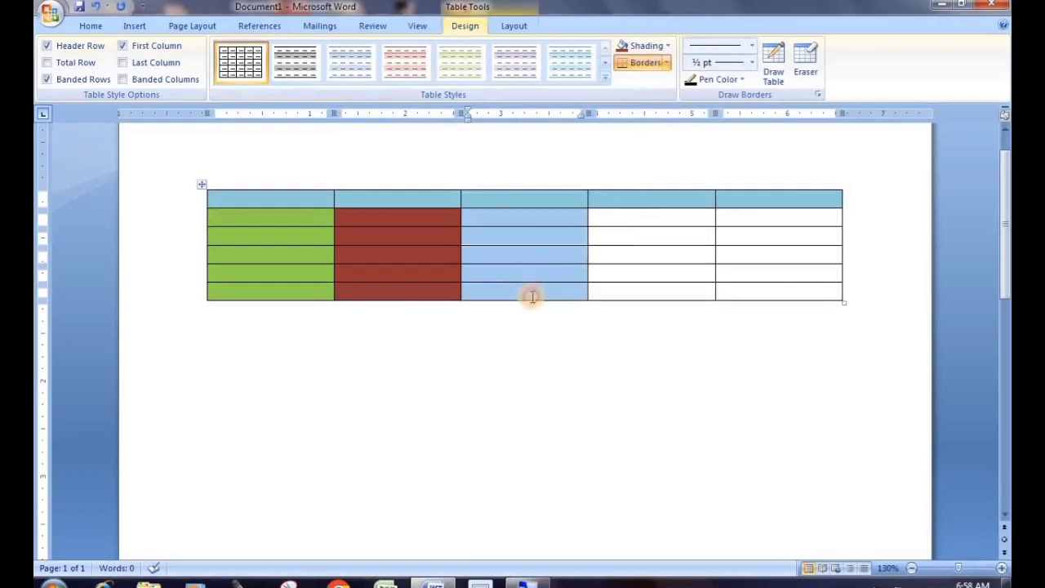
click(669, 49)
click(730, 96)
Select column 4's body cells and bring up their shading colours
click(676, 223)
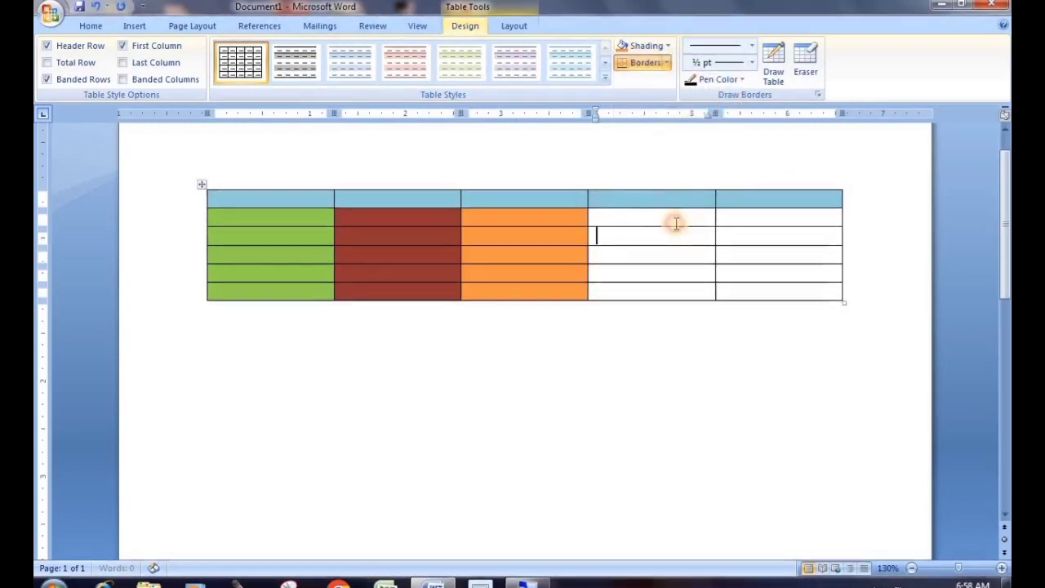
drag(653, 239, 658, 293)
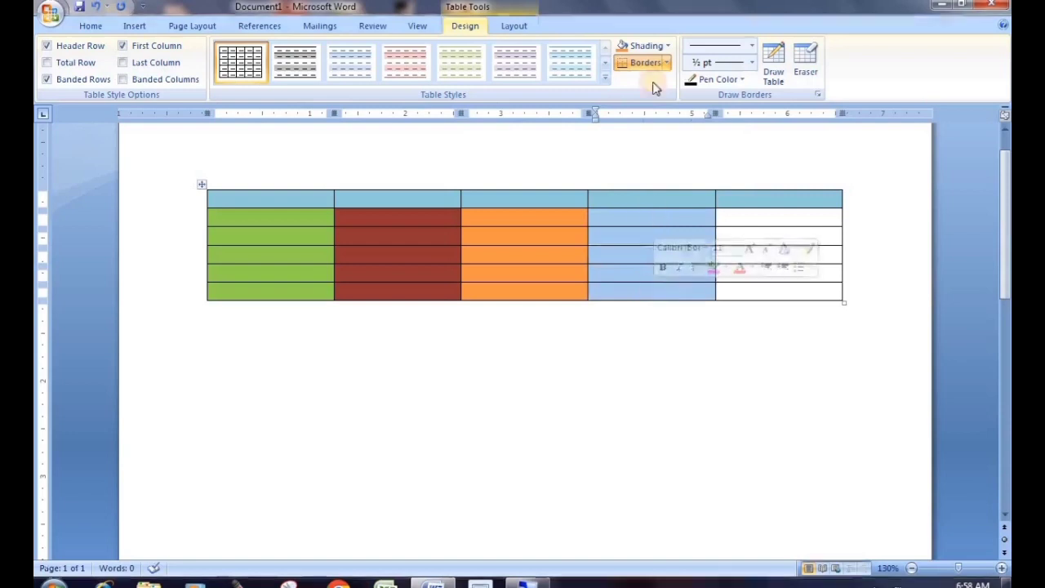
click(669, 49)
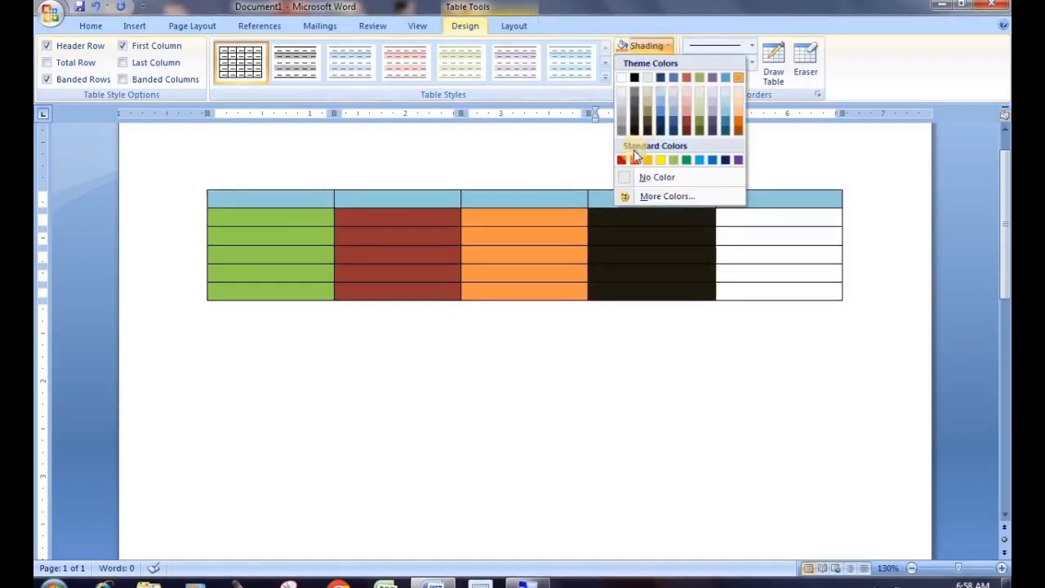